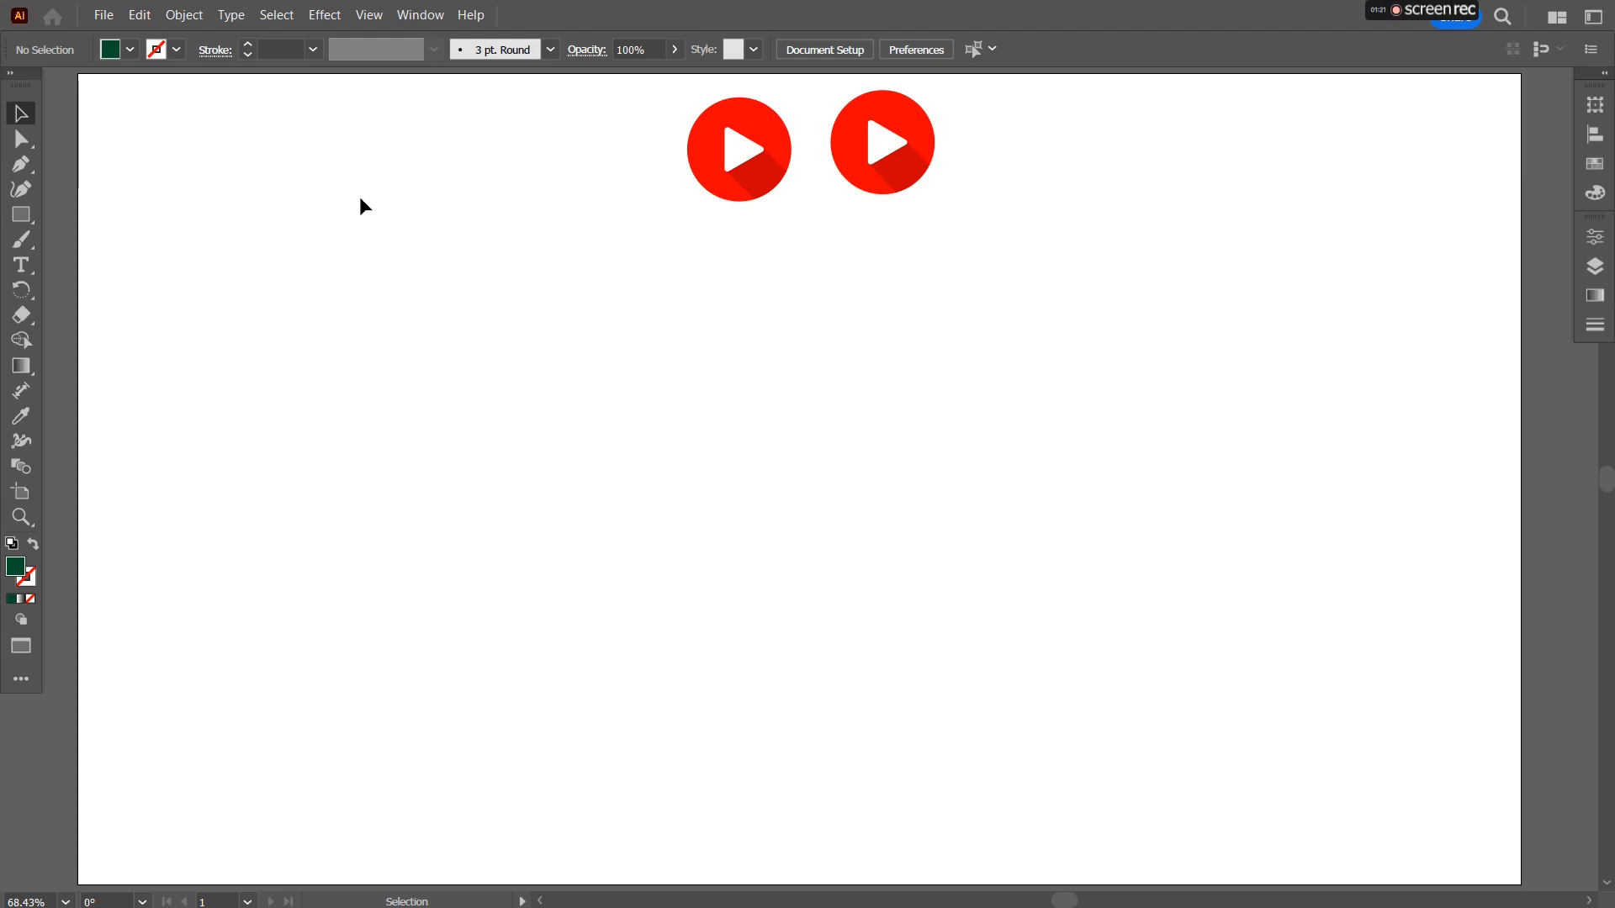
left_click(741, 162)
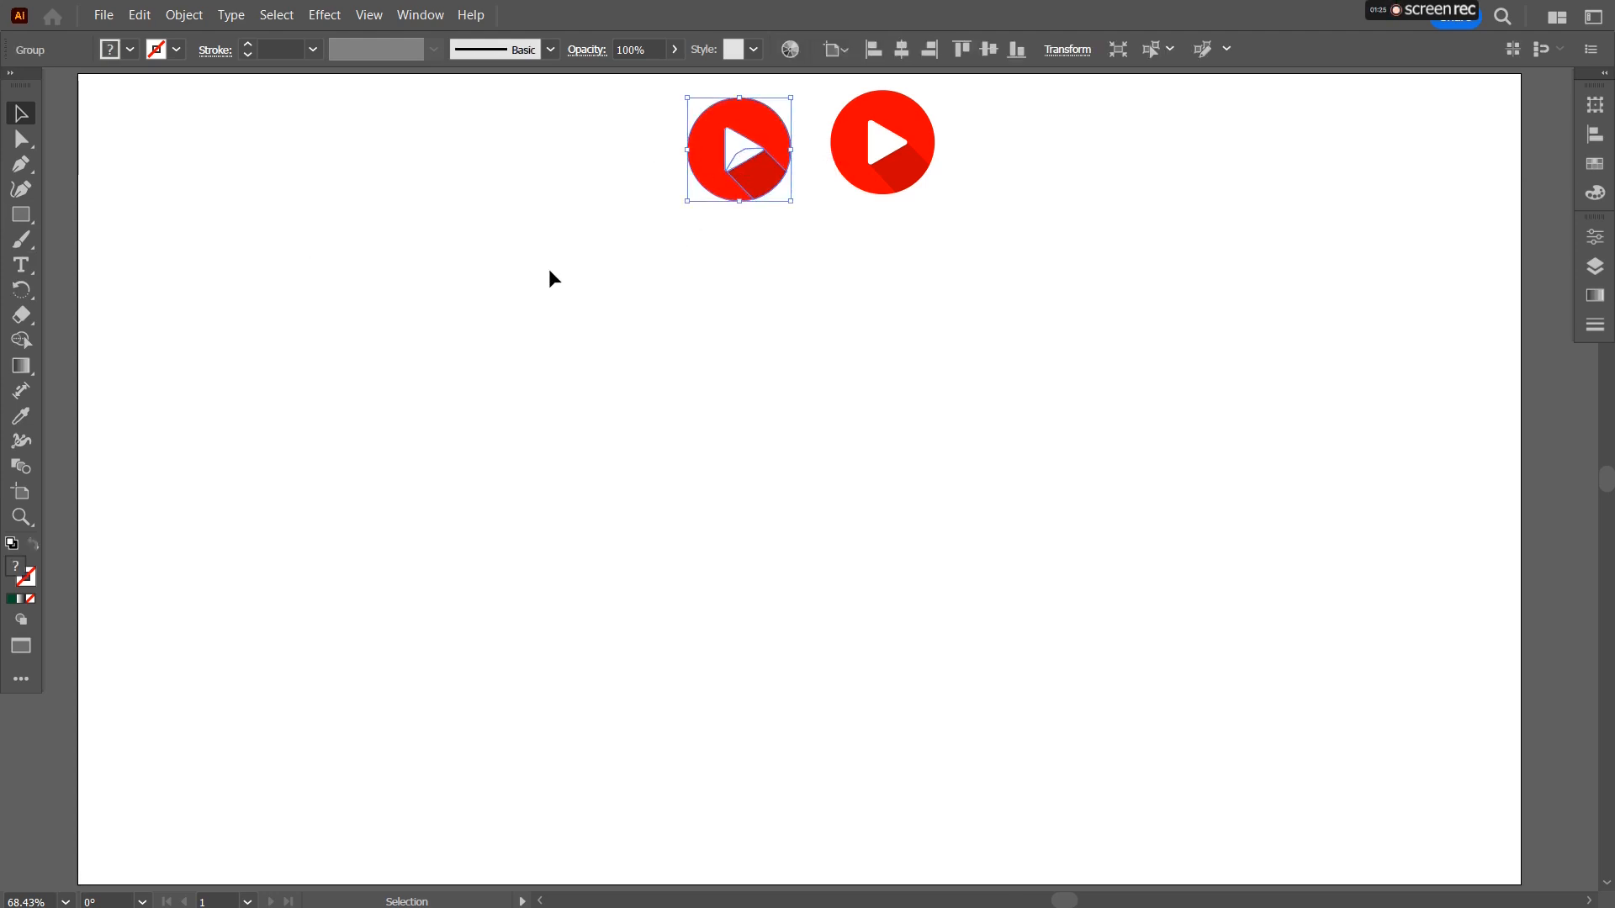
left_click(423, 168)
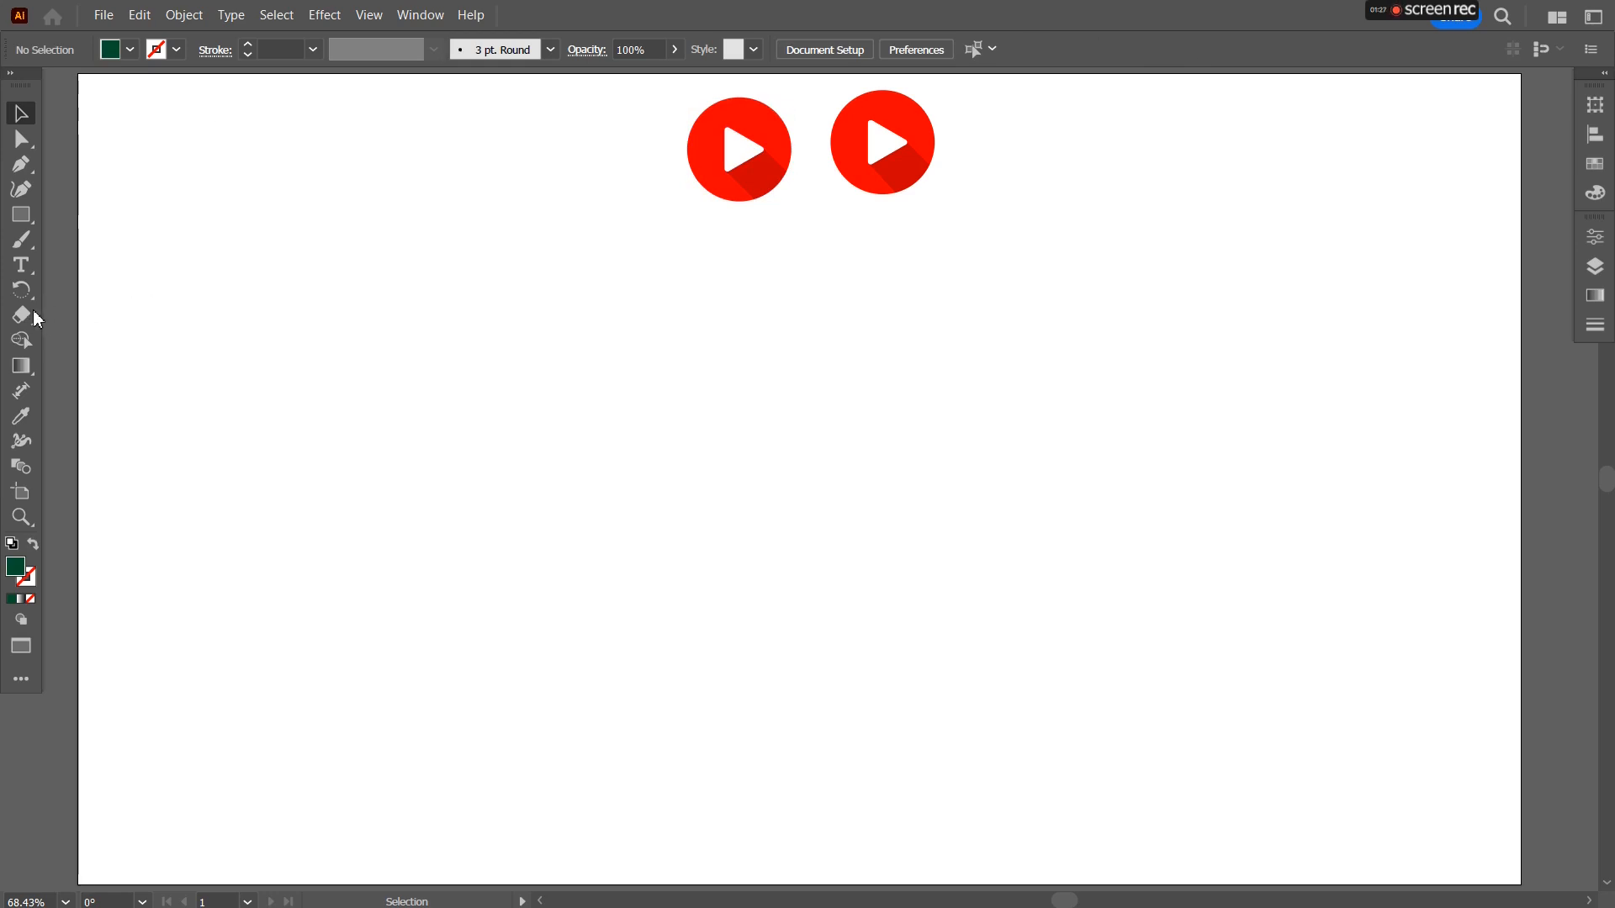
Draw a dark green rectangle without a stroke that covers the whole artboard as a background.
left_click(21, 215)
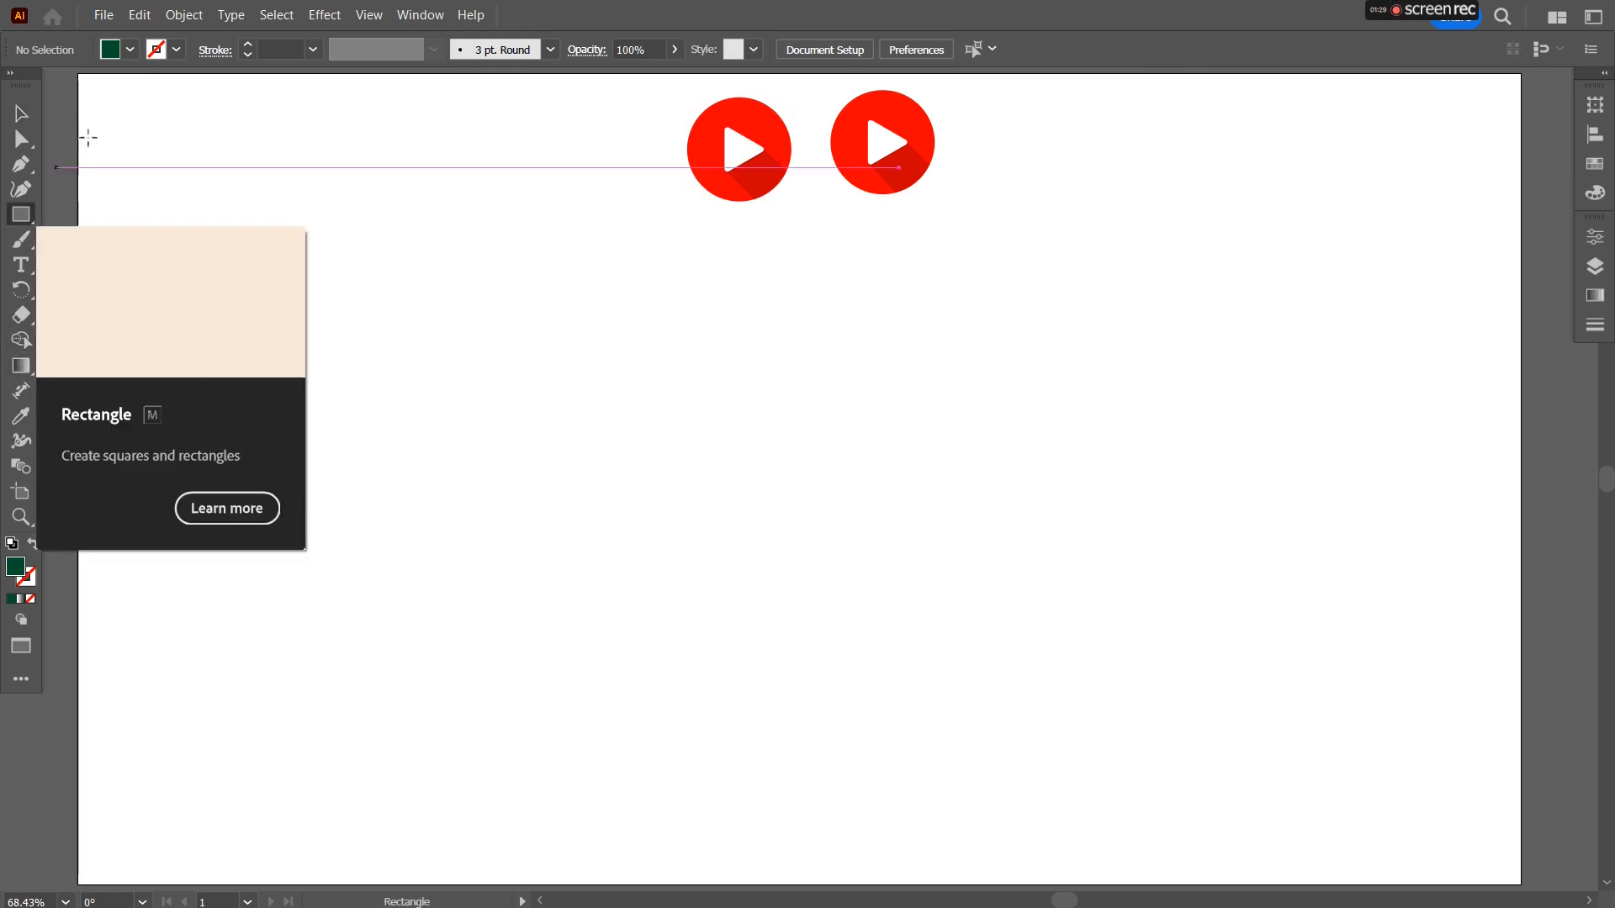
left_click_drag(75, 77, 1520, 884)
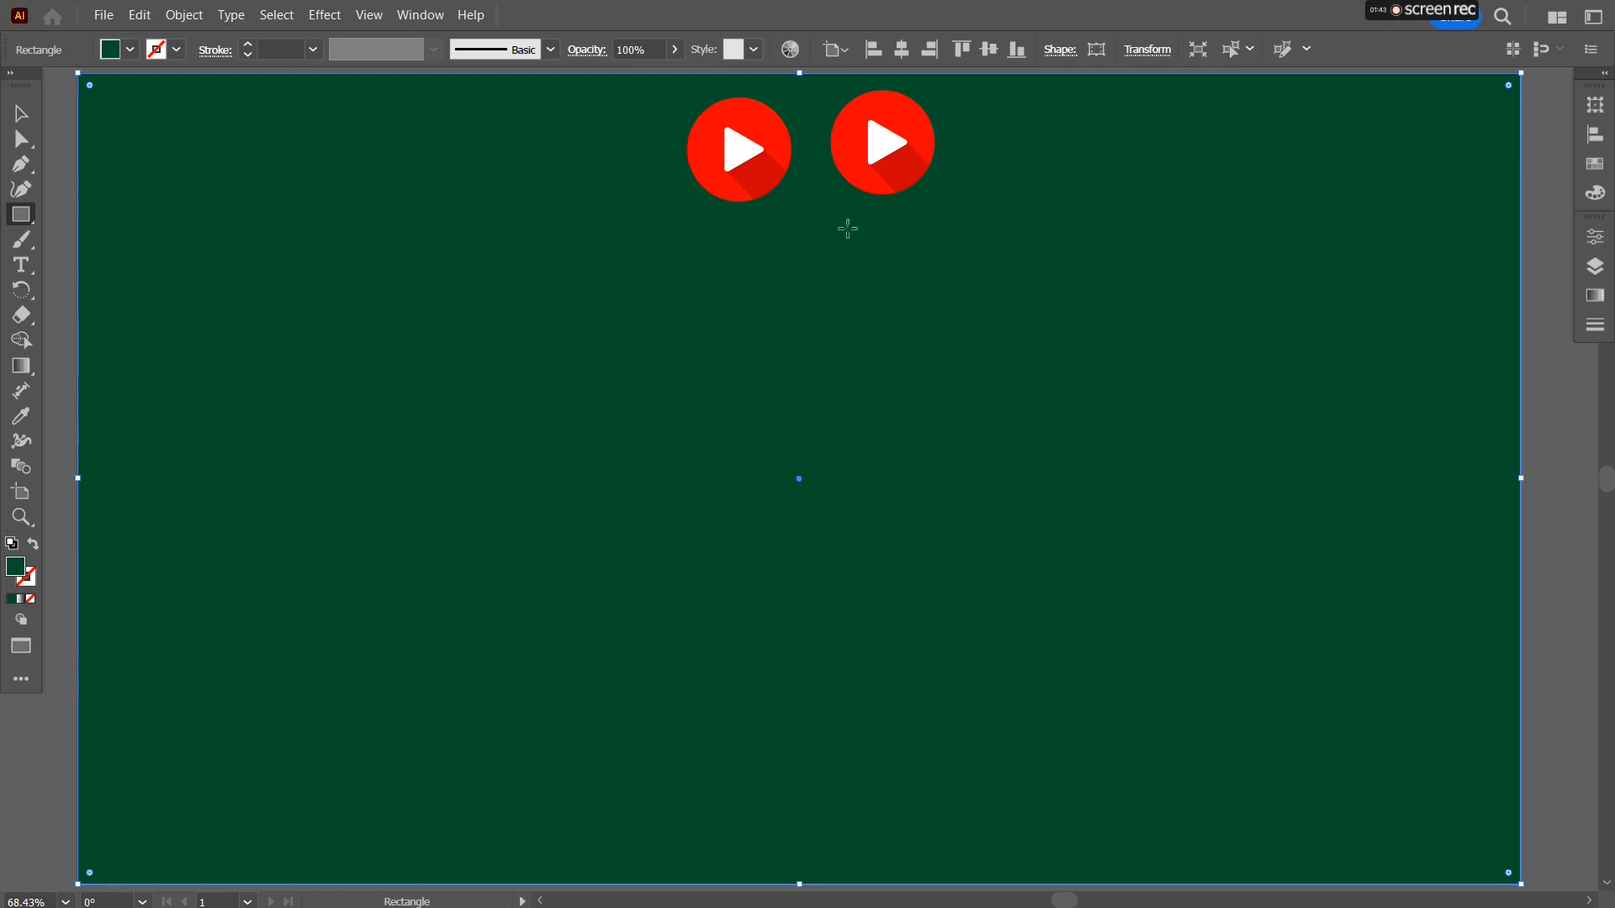
left_click(21, 113)
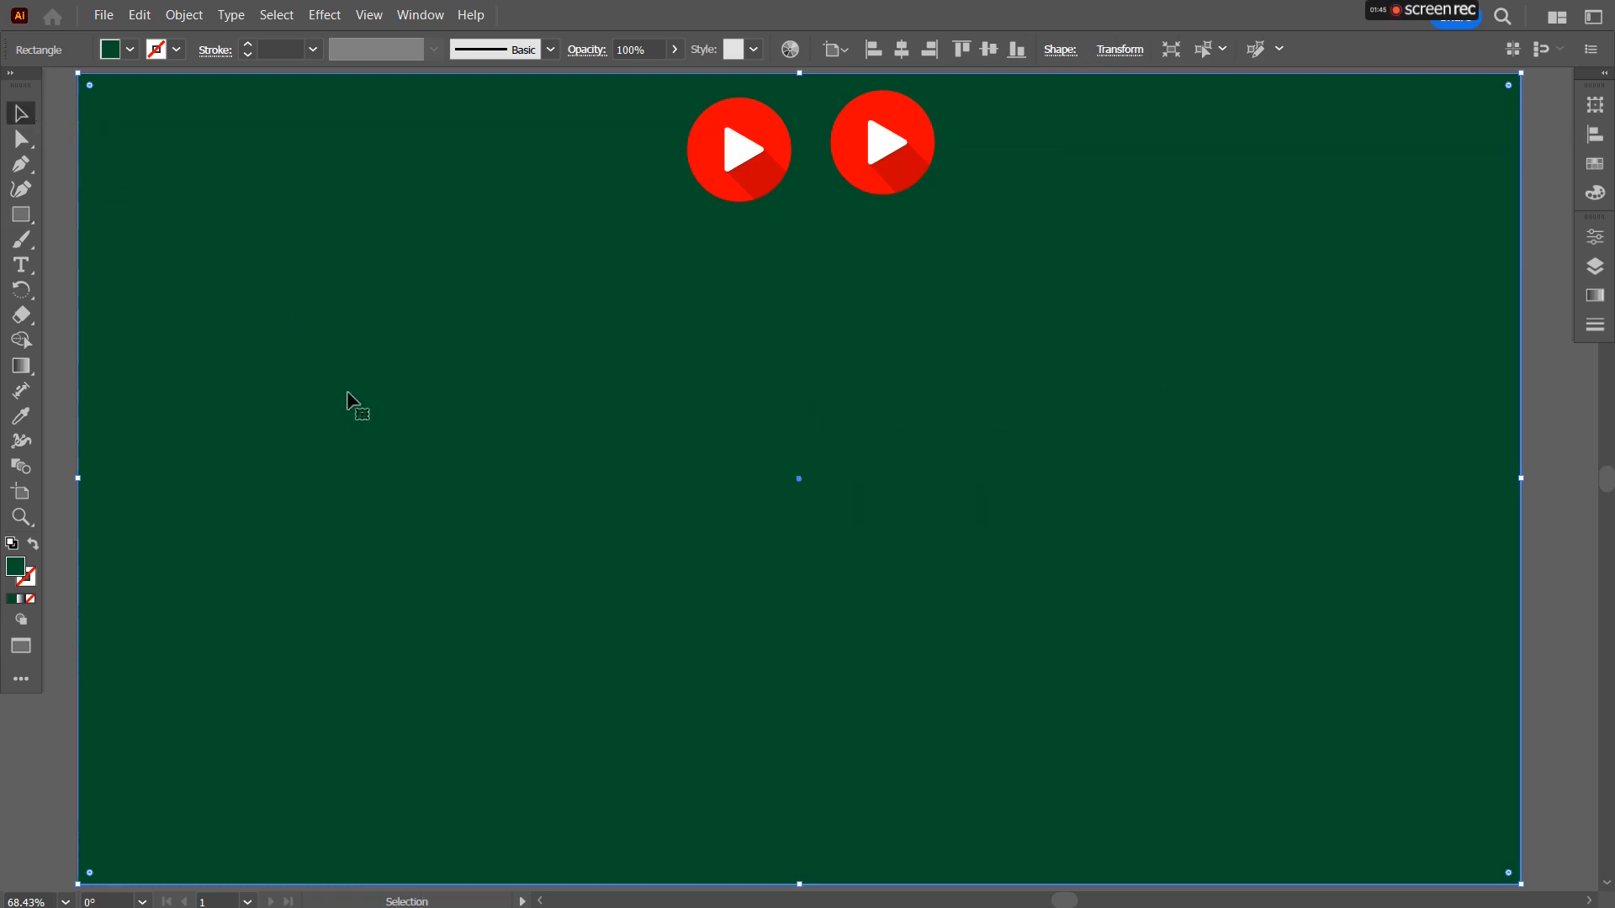
left_click_drag(1224, 331, 1062, 370)
key("ctrl+z")
Lock the green background rectangle in Layer 1 so it cannot be selected or moved.
left_click(1601, 75)
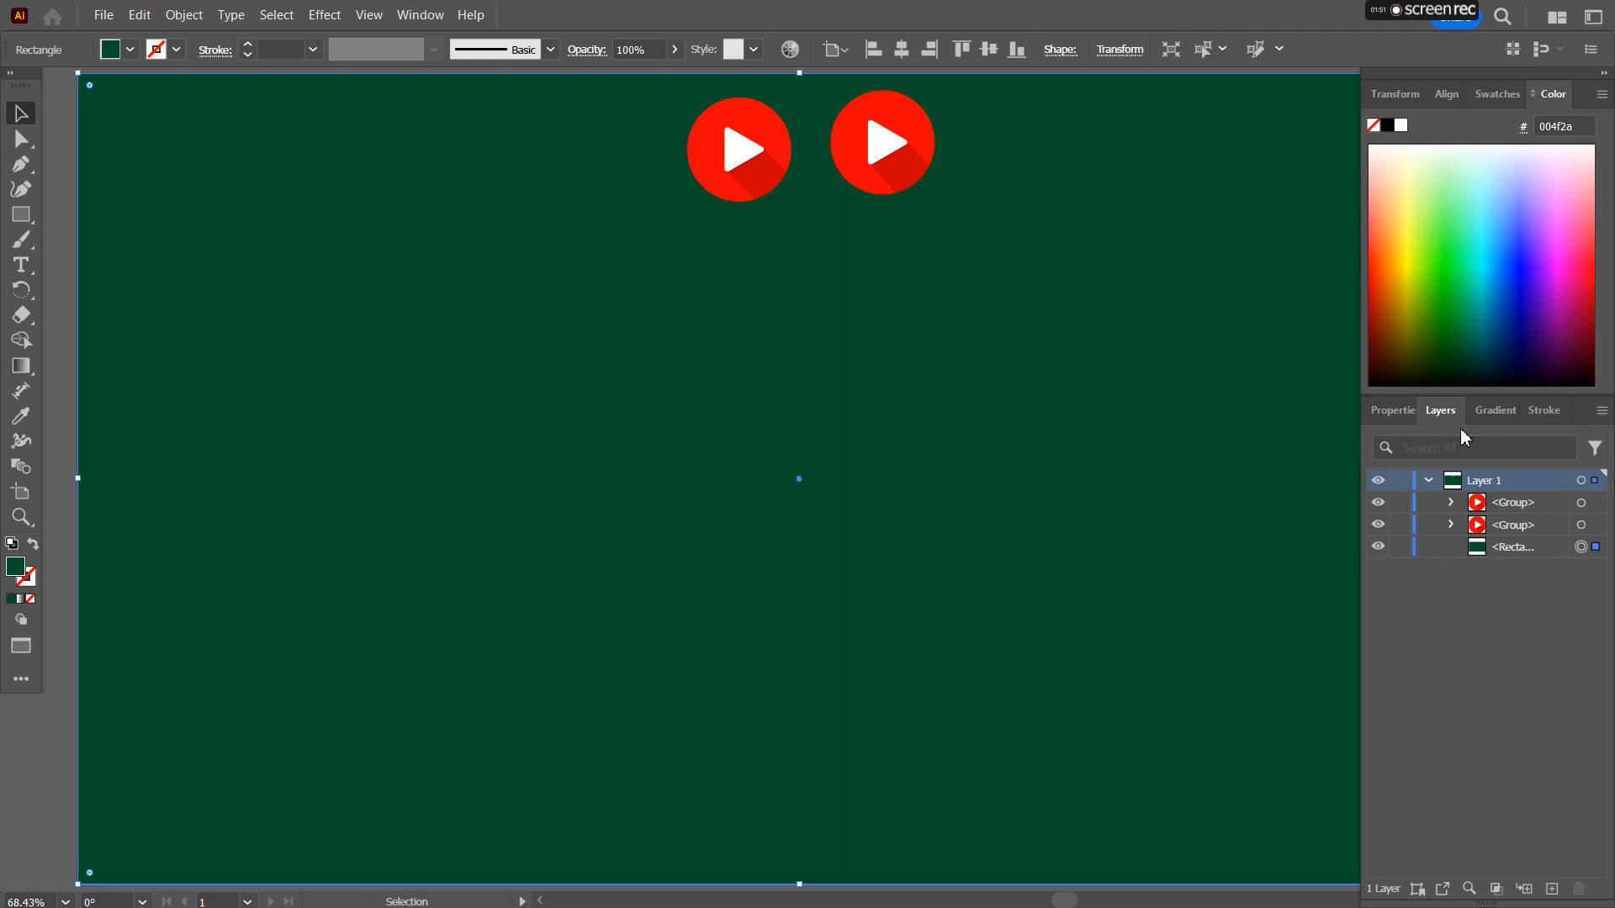
left_click(1523, 548)
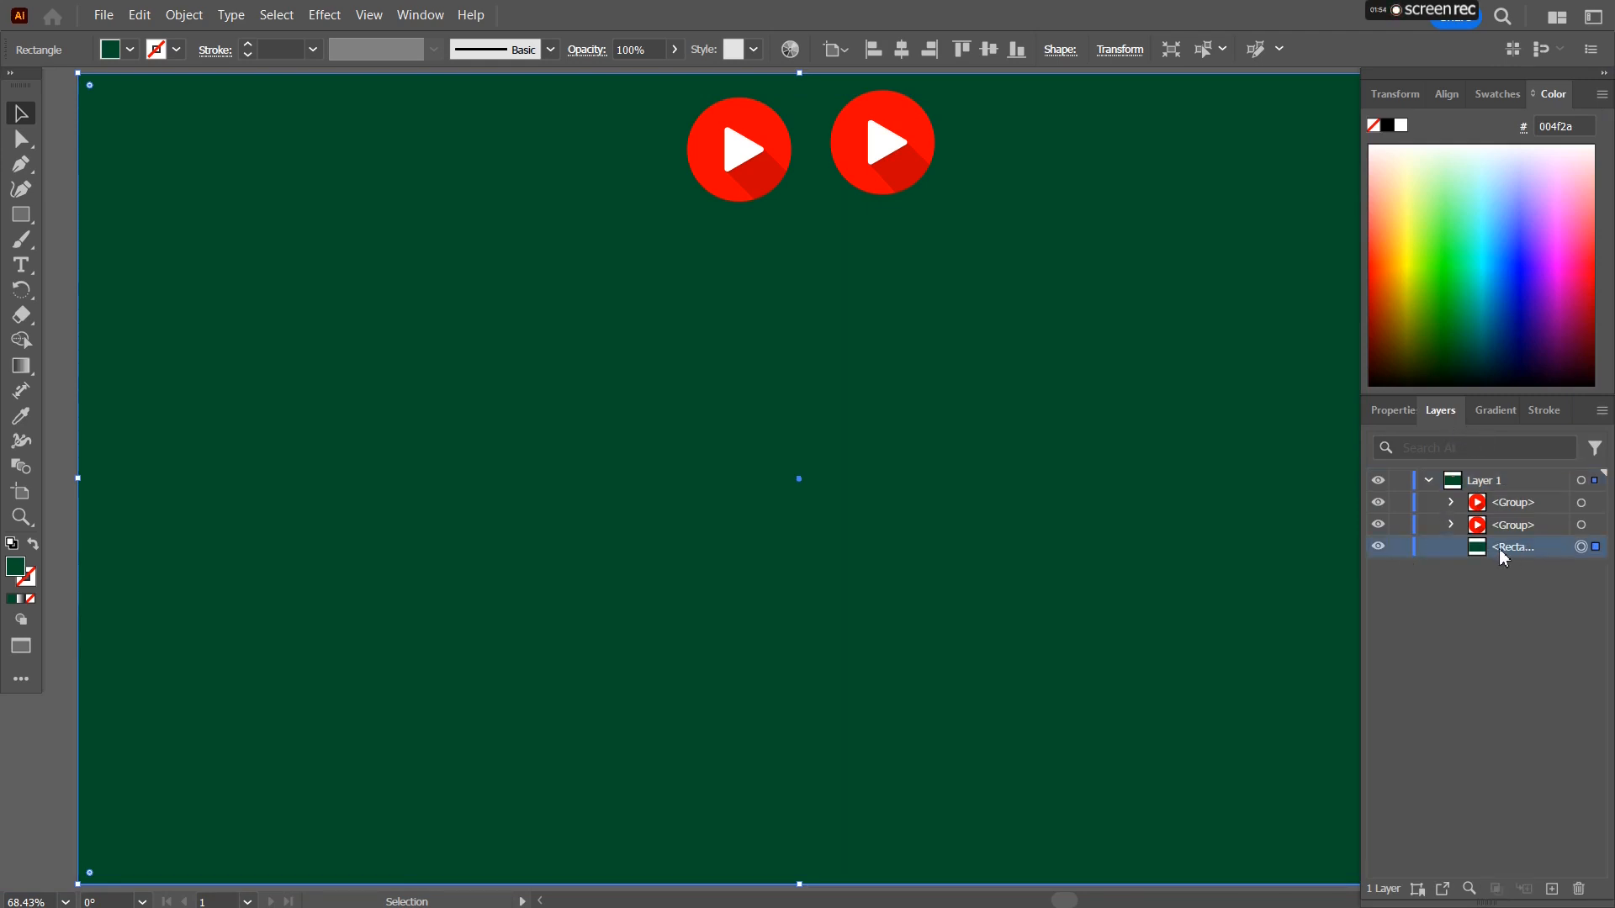
left_click(1429, 481)
left_click(1429, 481)
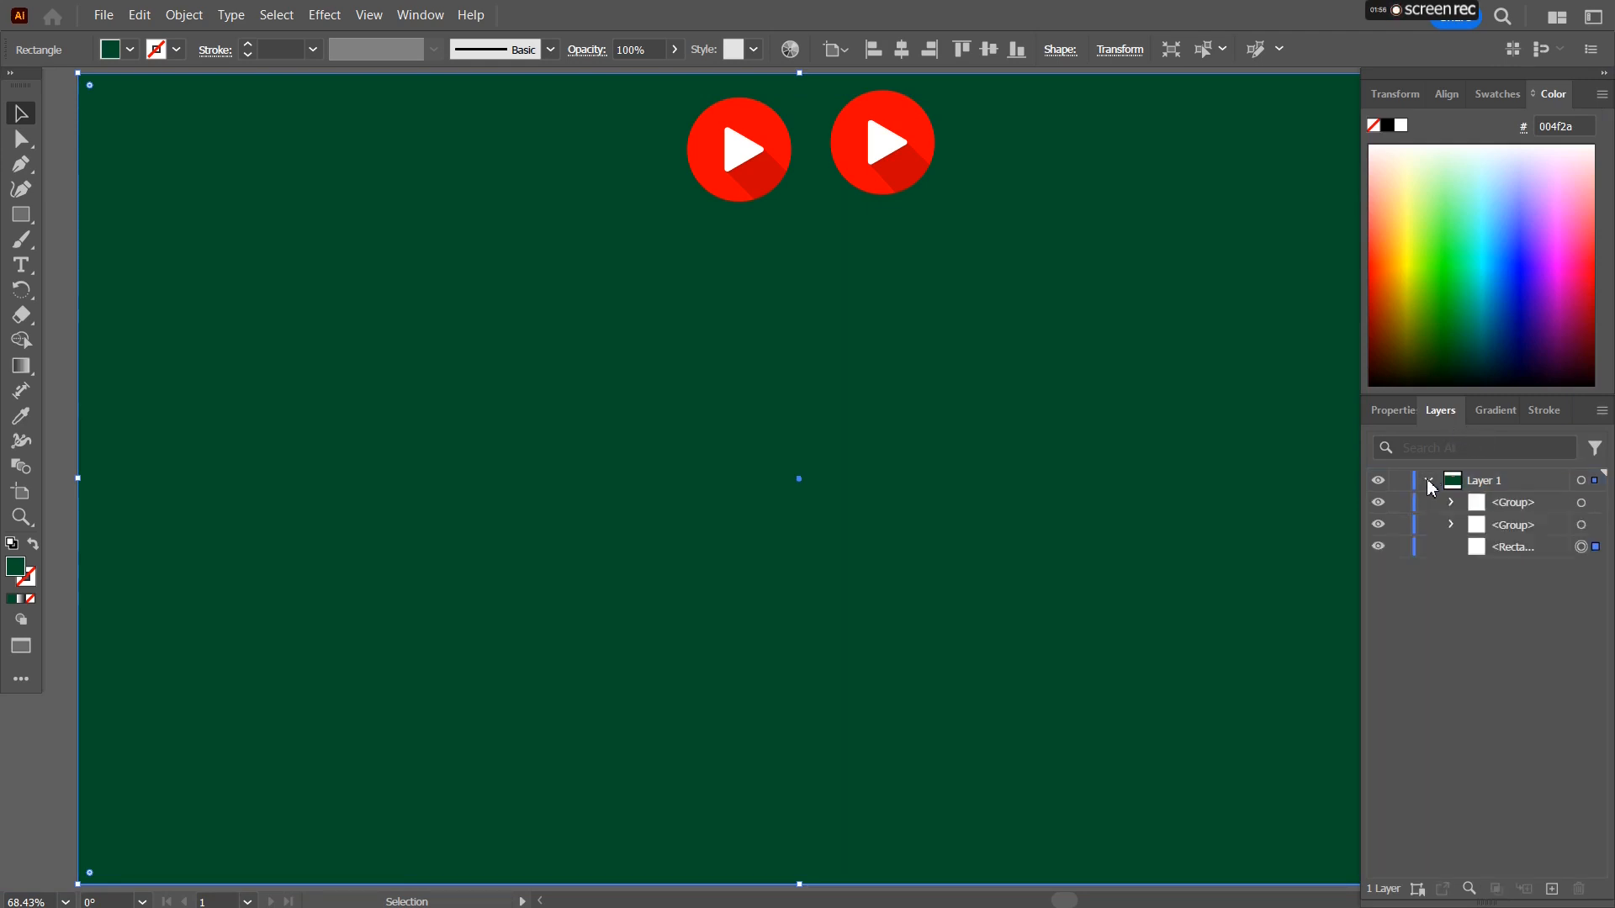
left_click(1400, 548)
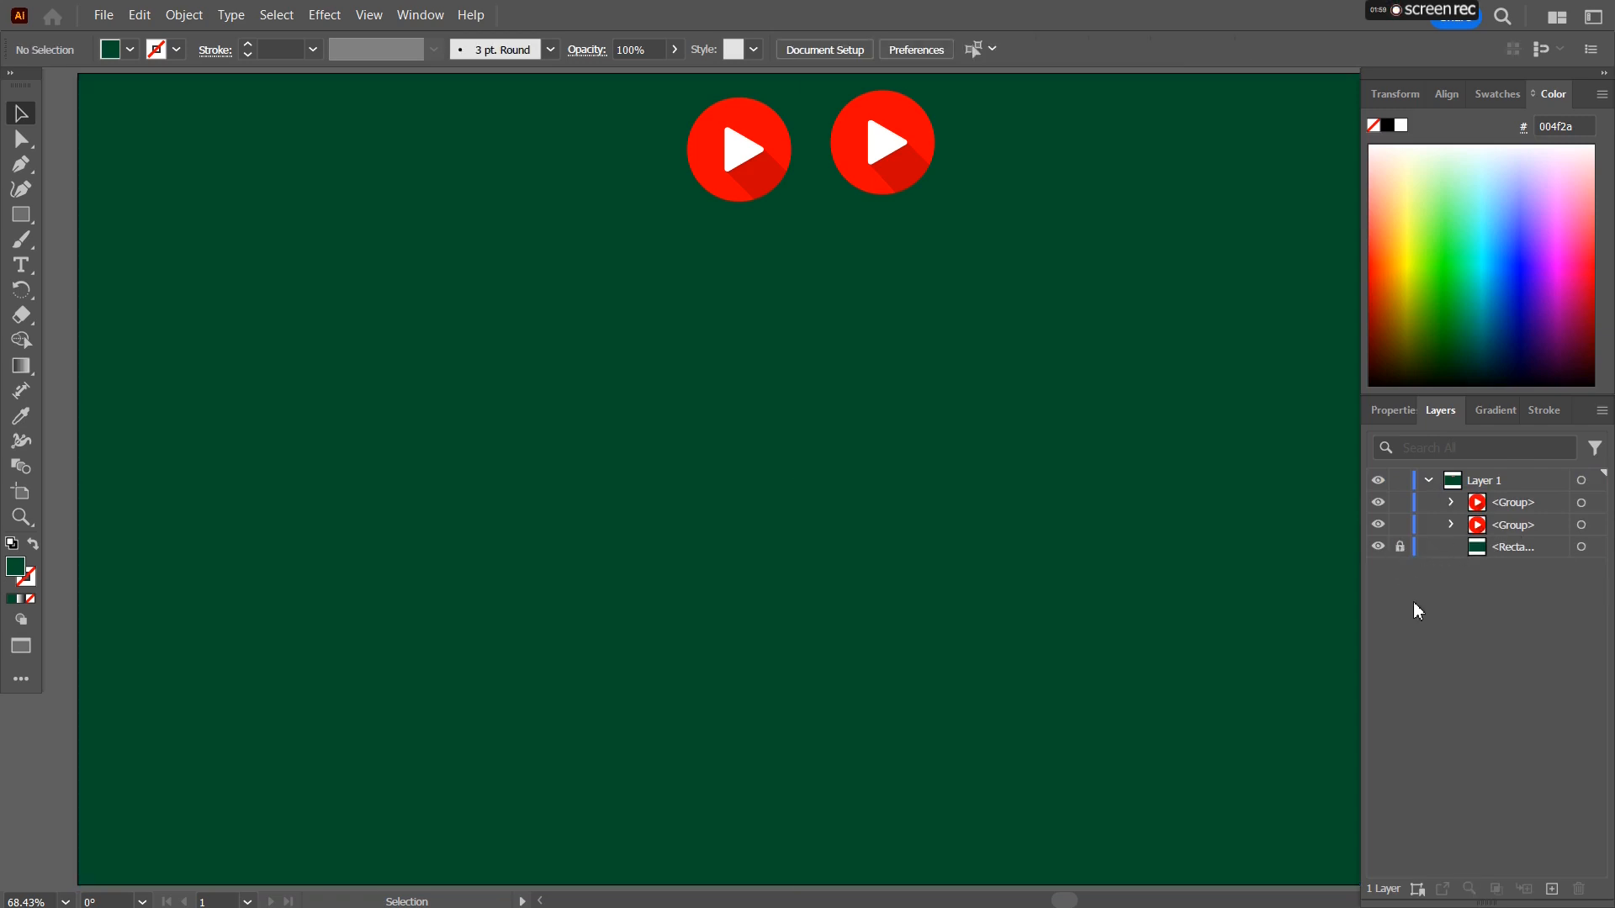
left_click_drag(151, 374, 279, 450)
left_click(1603, 74)
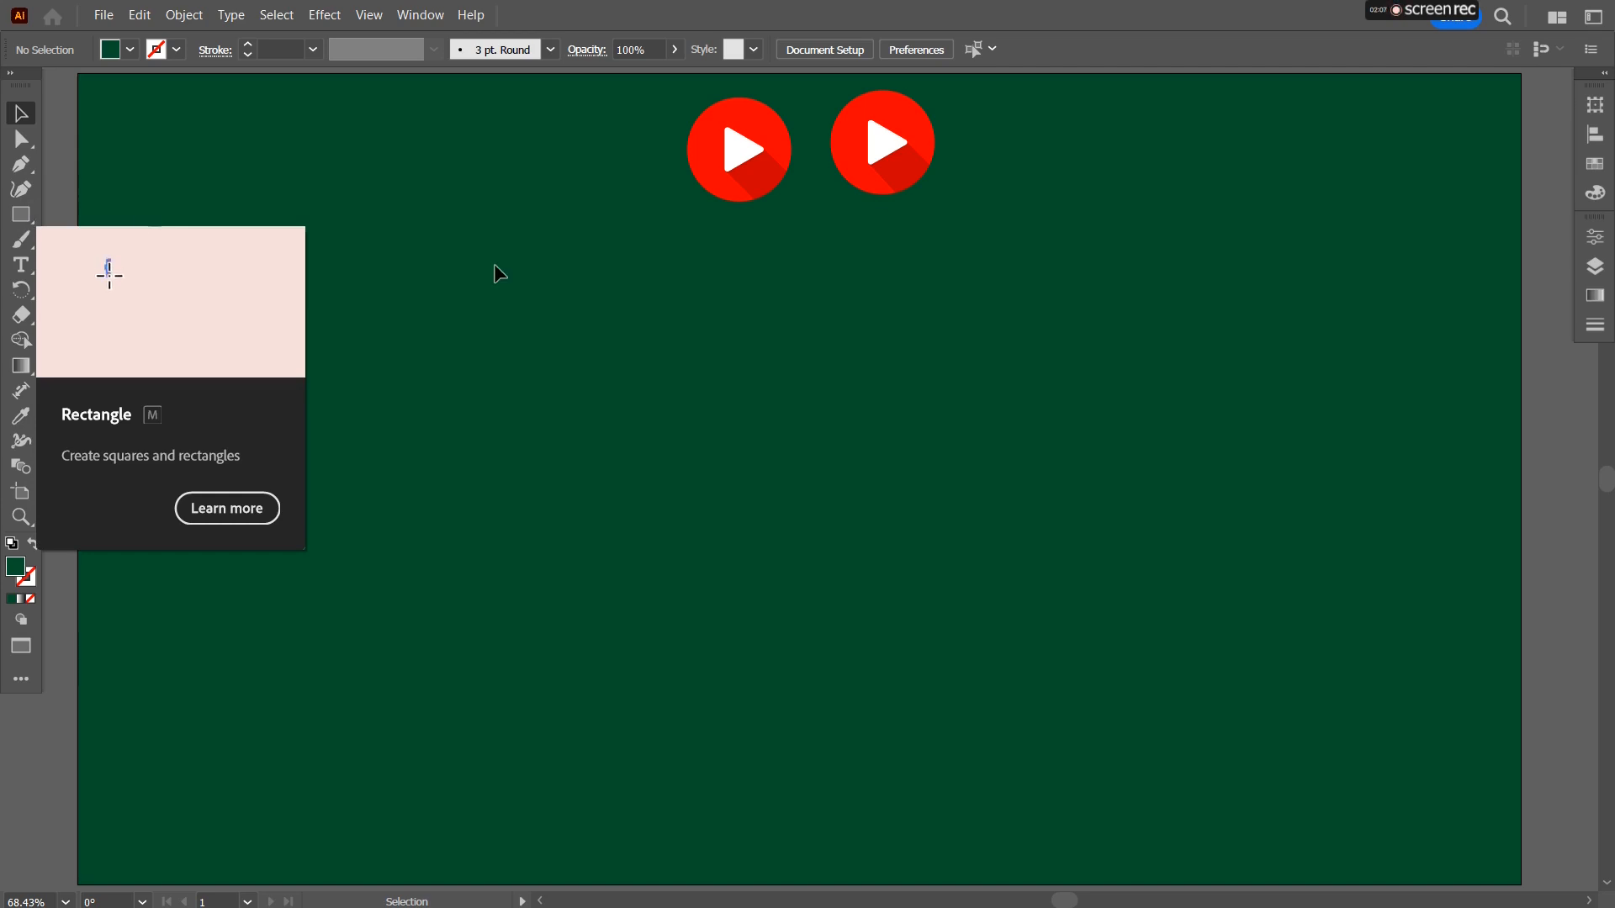
Create a 100 px by 100 px circle below and left of the play icons.
key("l")
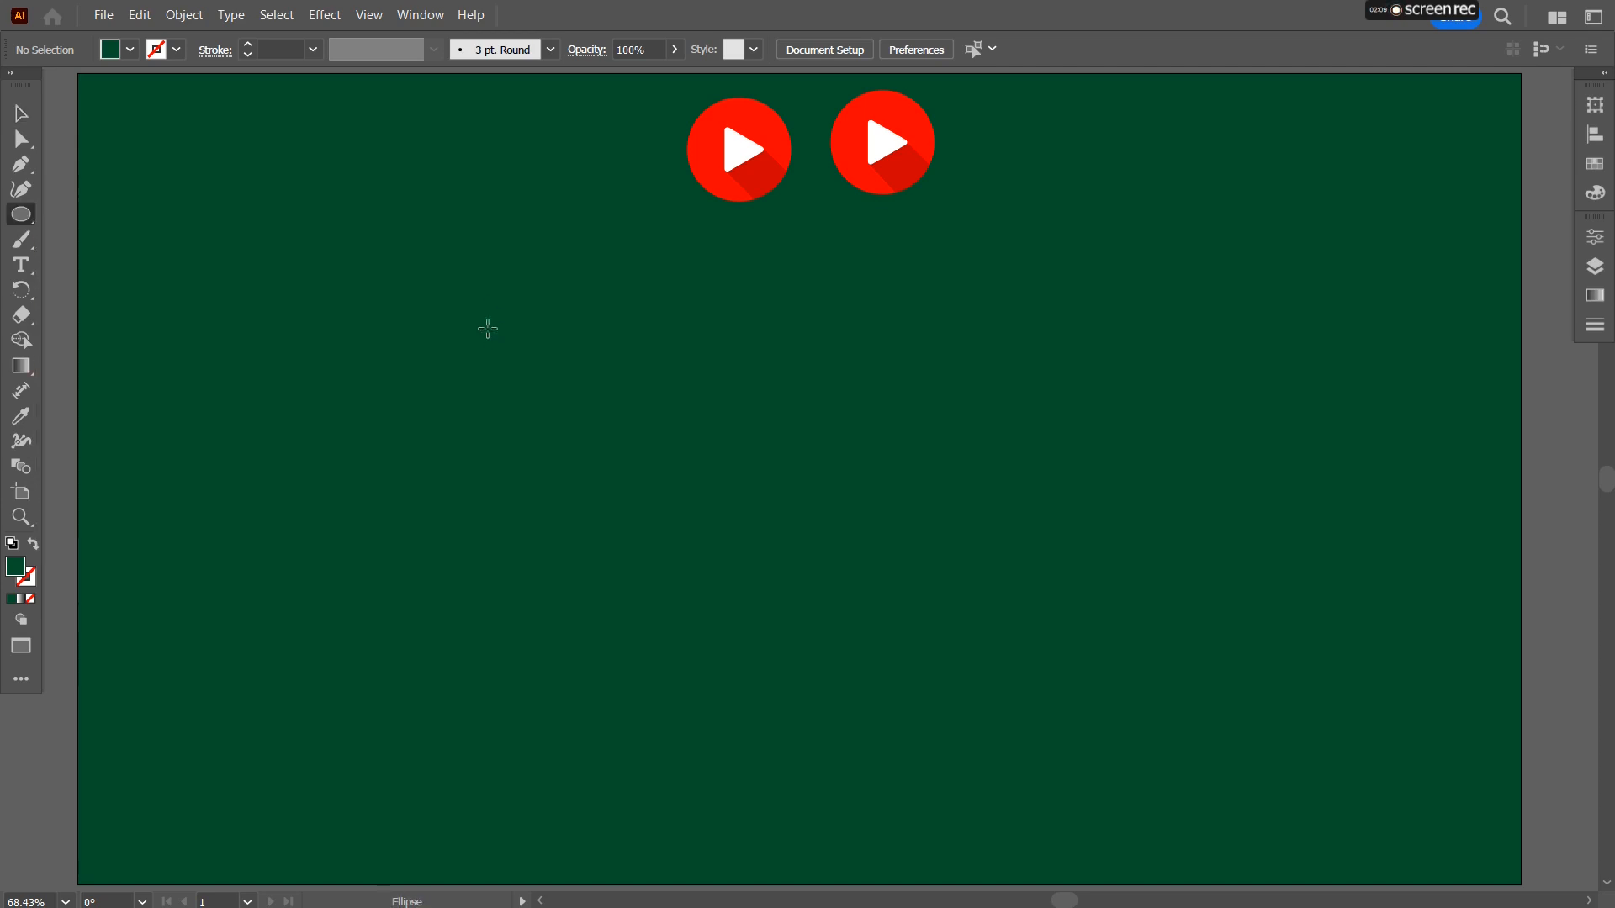
left_click(449, 340)
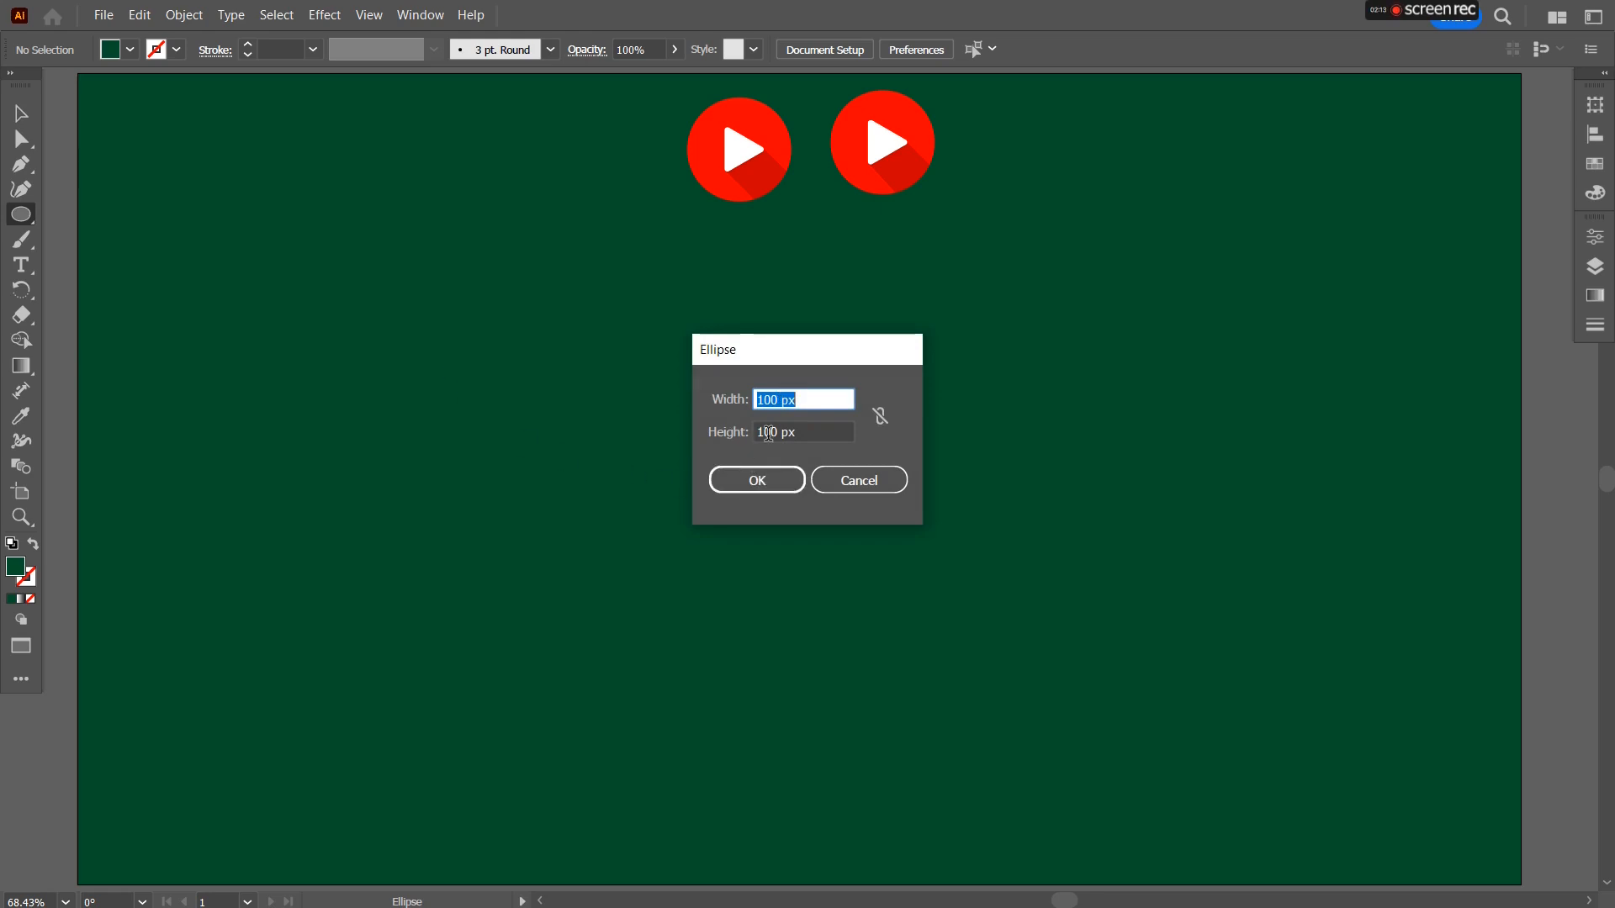
left_click(755, 479)
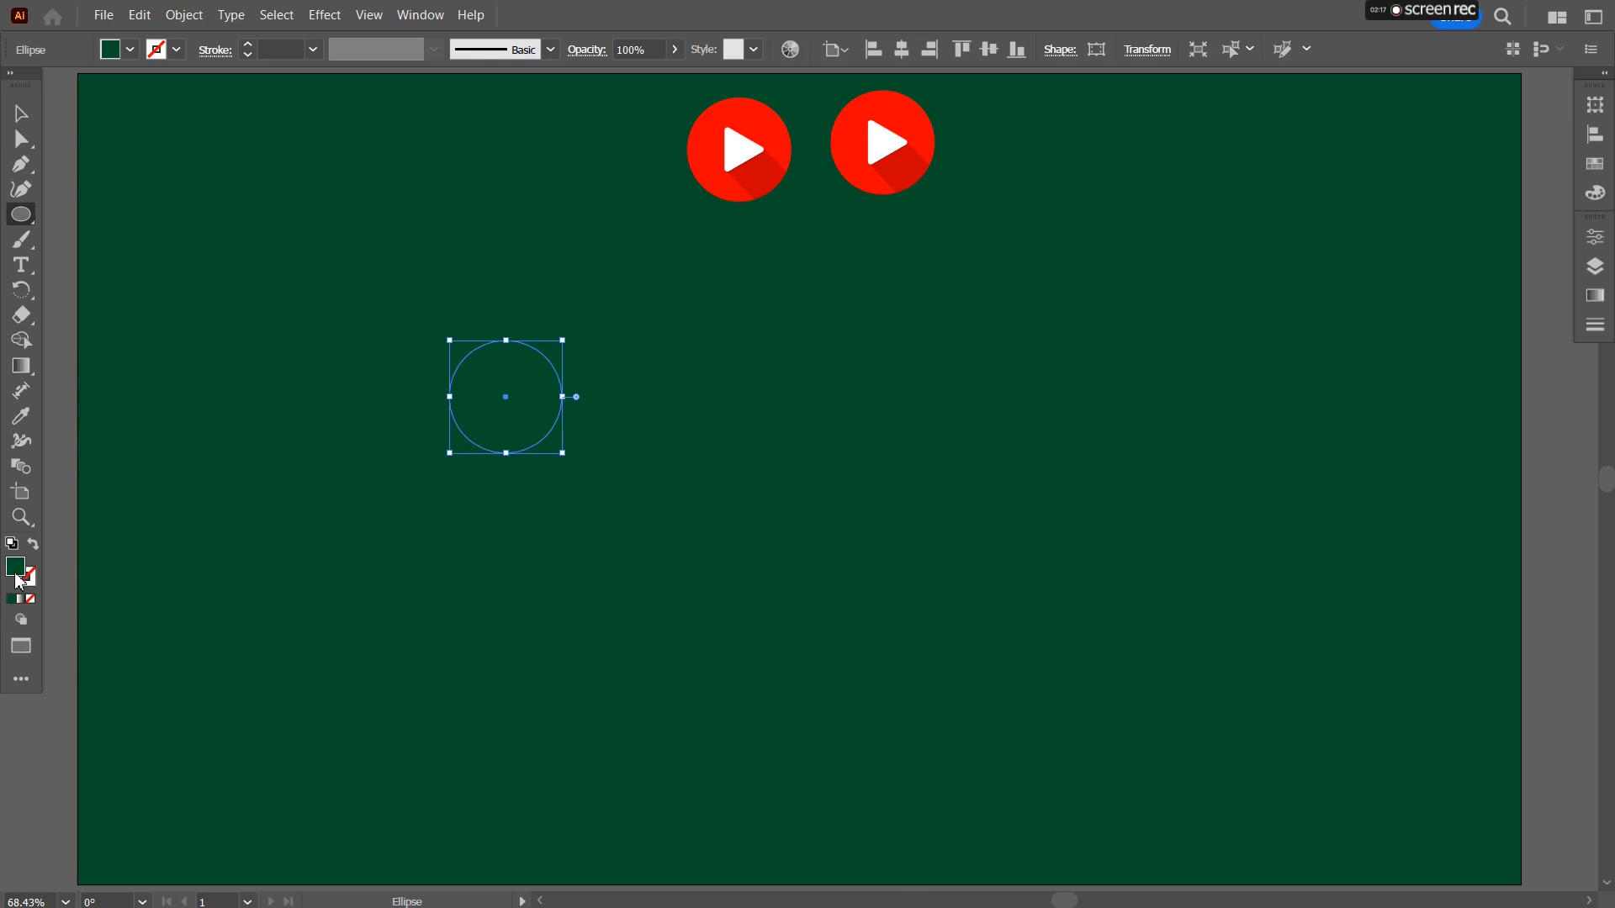
Fill the new circle with the bright red swatch.
left_click(1604, 73)
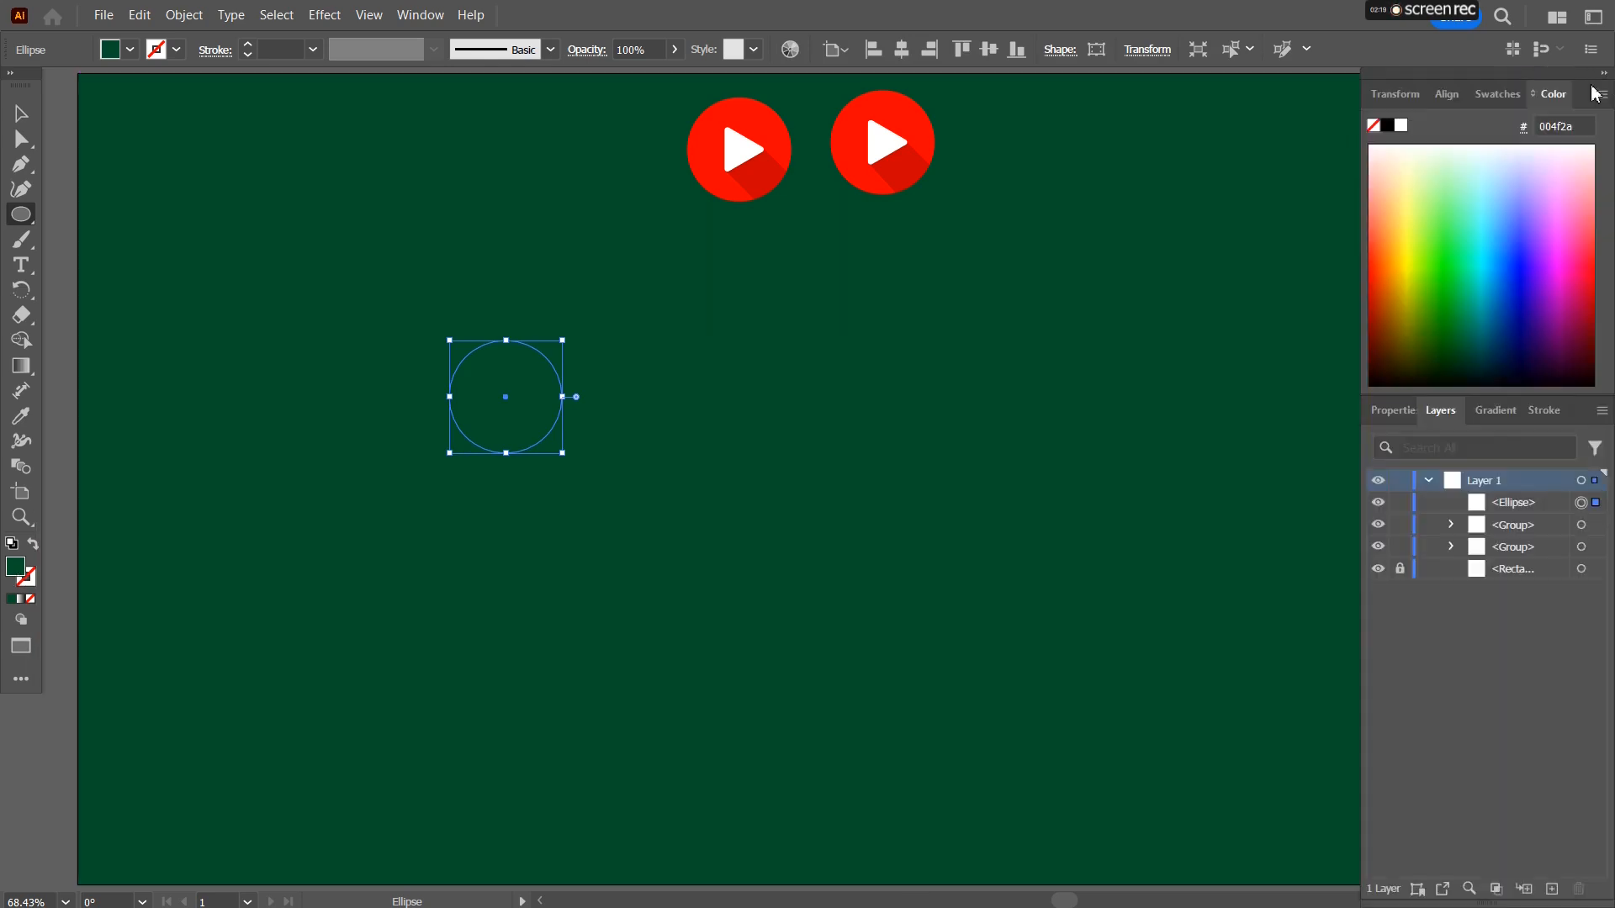
left_click(1498, 94)
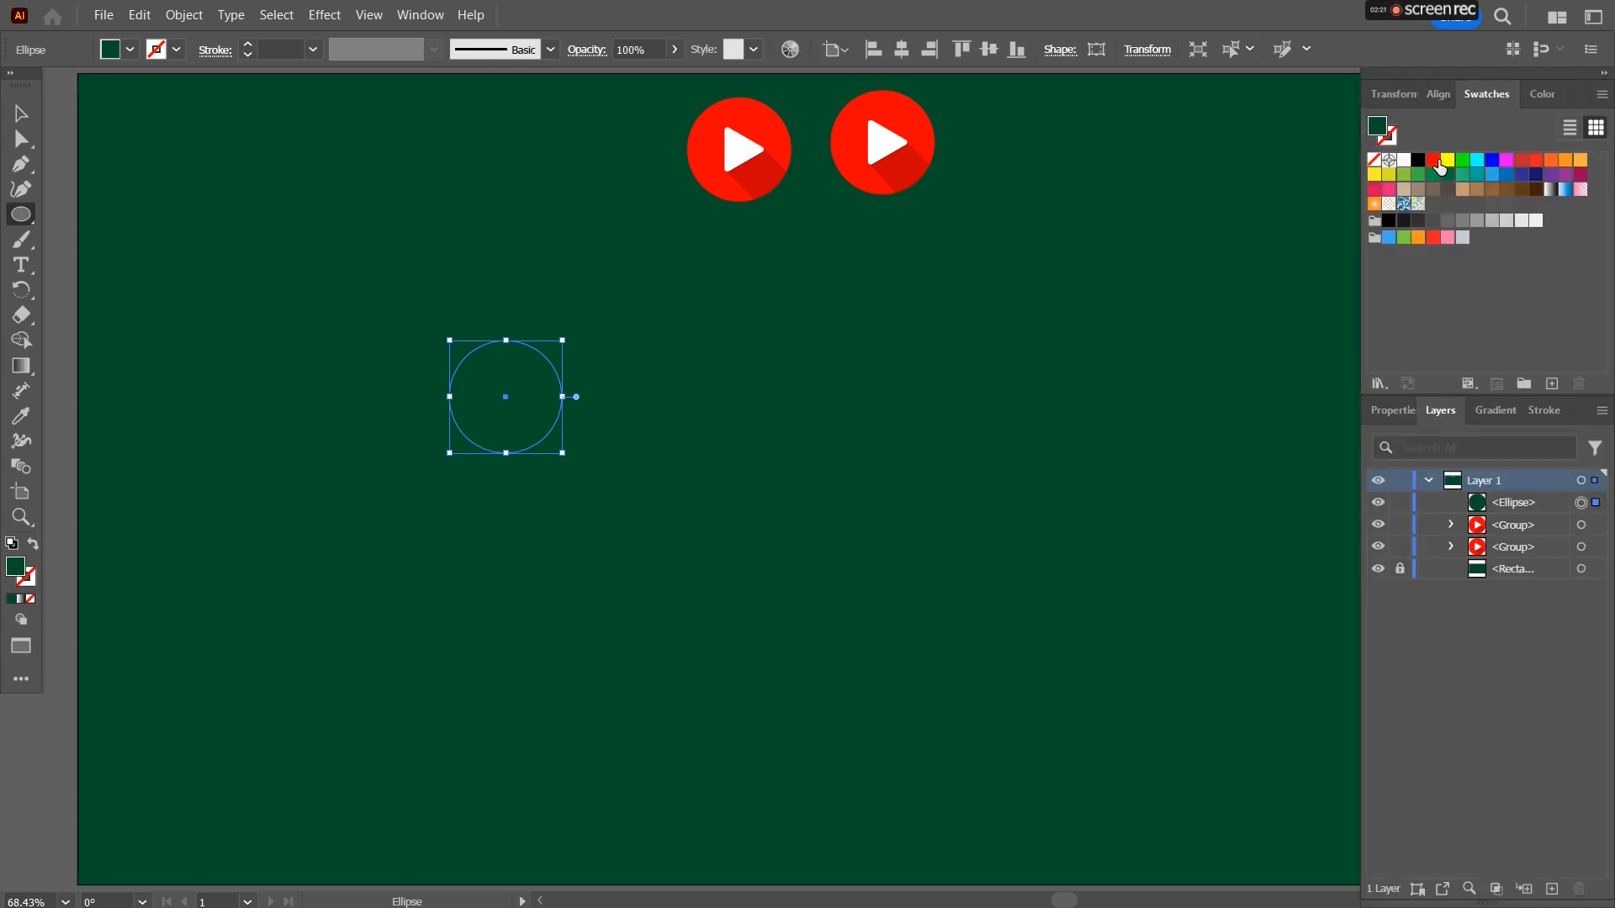
left_click(1433, 159)
left_click(21, 113)
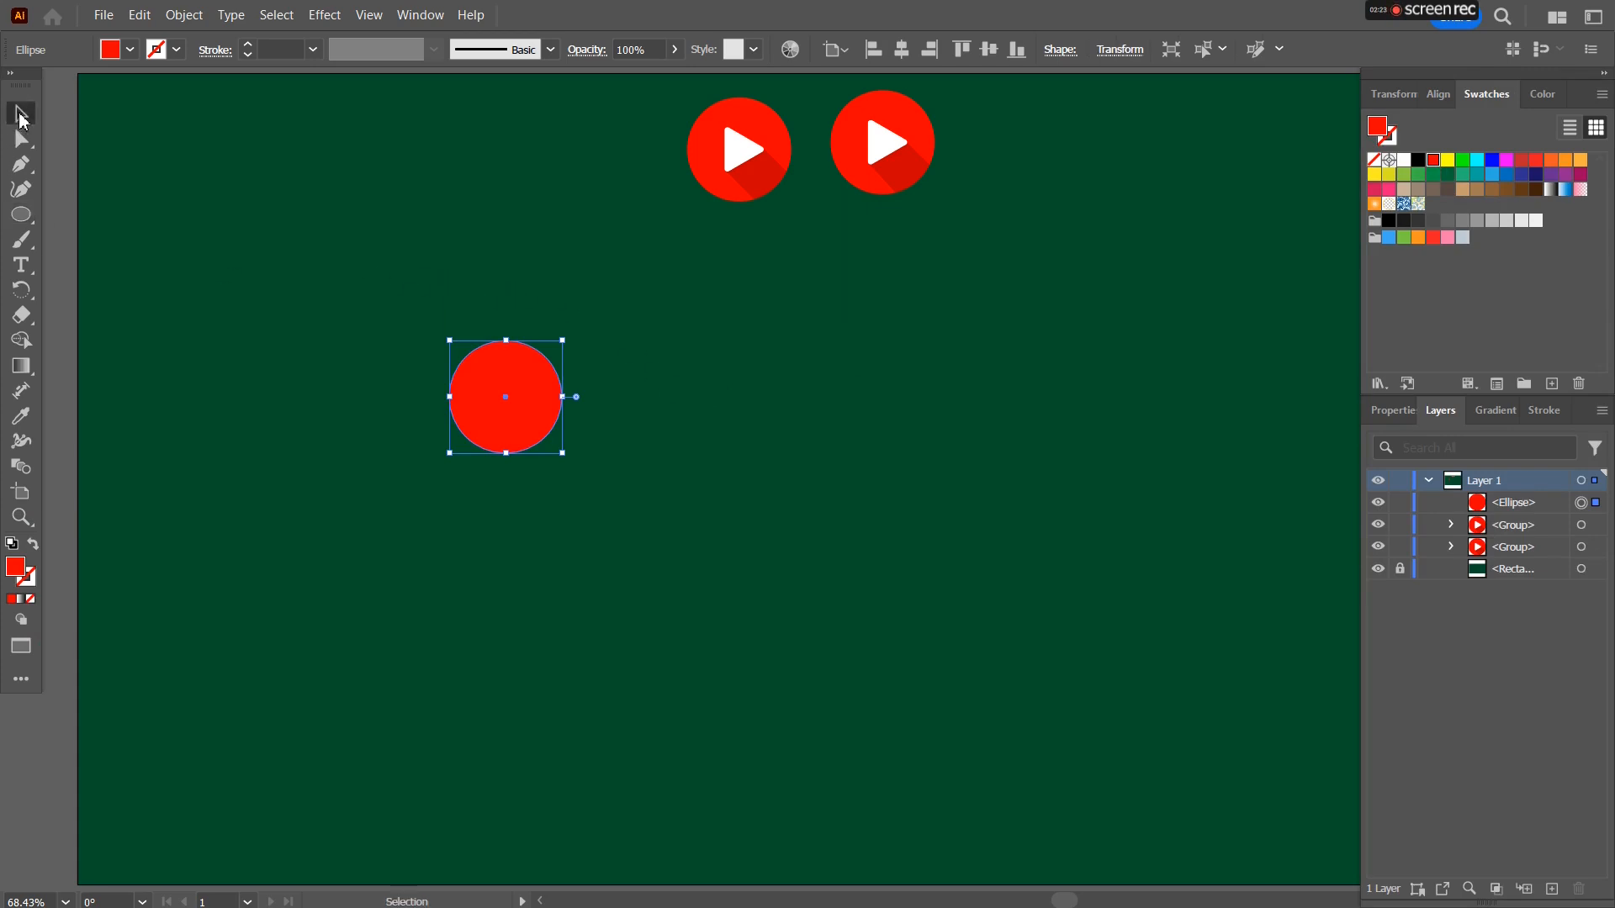
Move the red circle up near the play icons and place a duplicate of it below.
left_click(265, 310)
left_click_drag(479, 402, 550, 400)
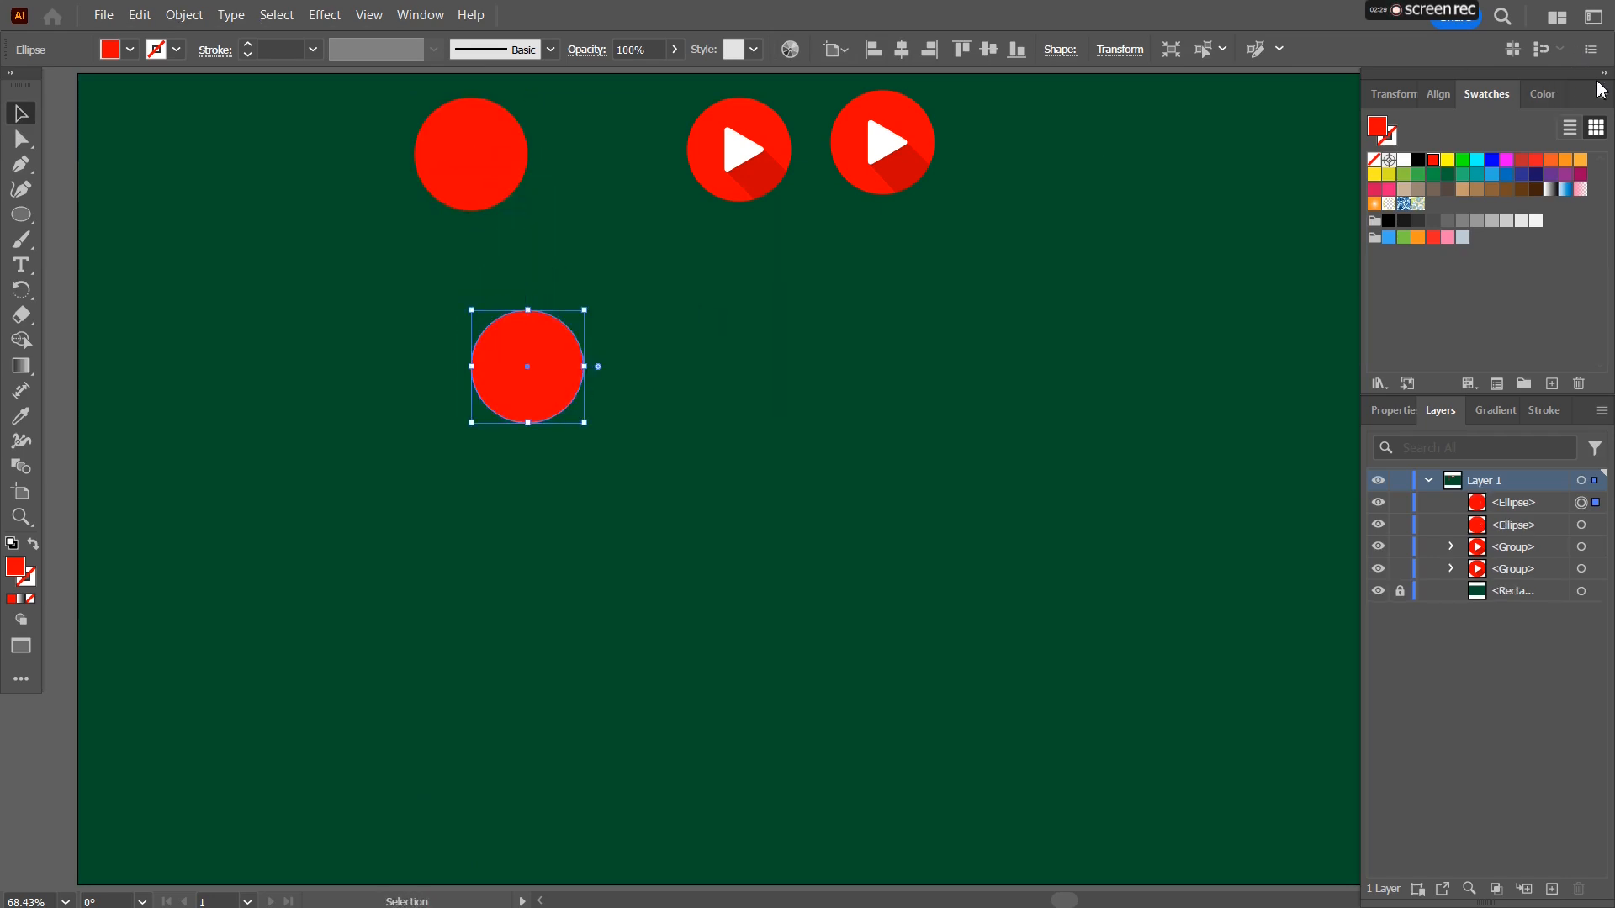
left_click(1604, 74)
Draw a tall, narrow rectangle left of the lower red circle and round its corners fully into a pill-shaped bar.
scroll(516, 376, "up", 2)
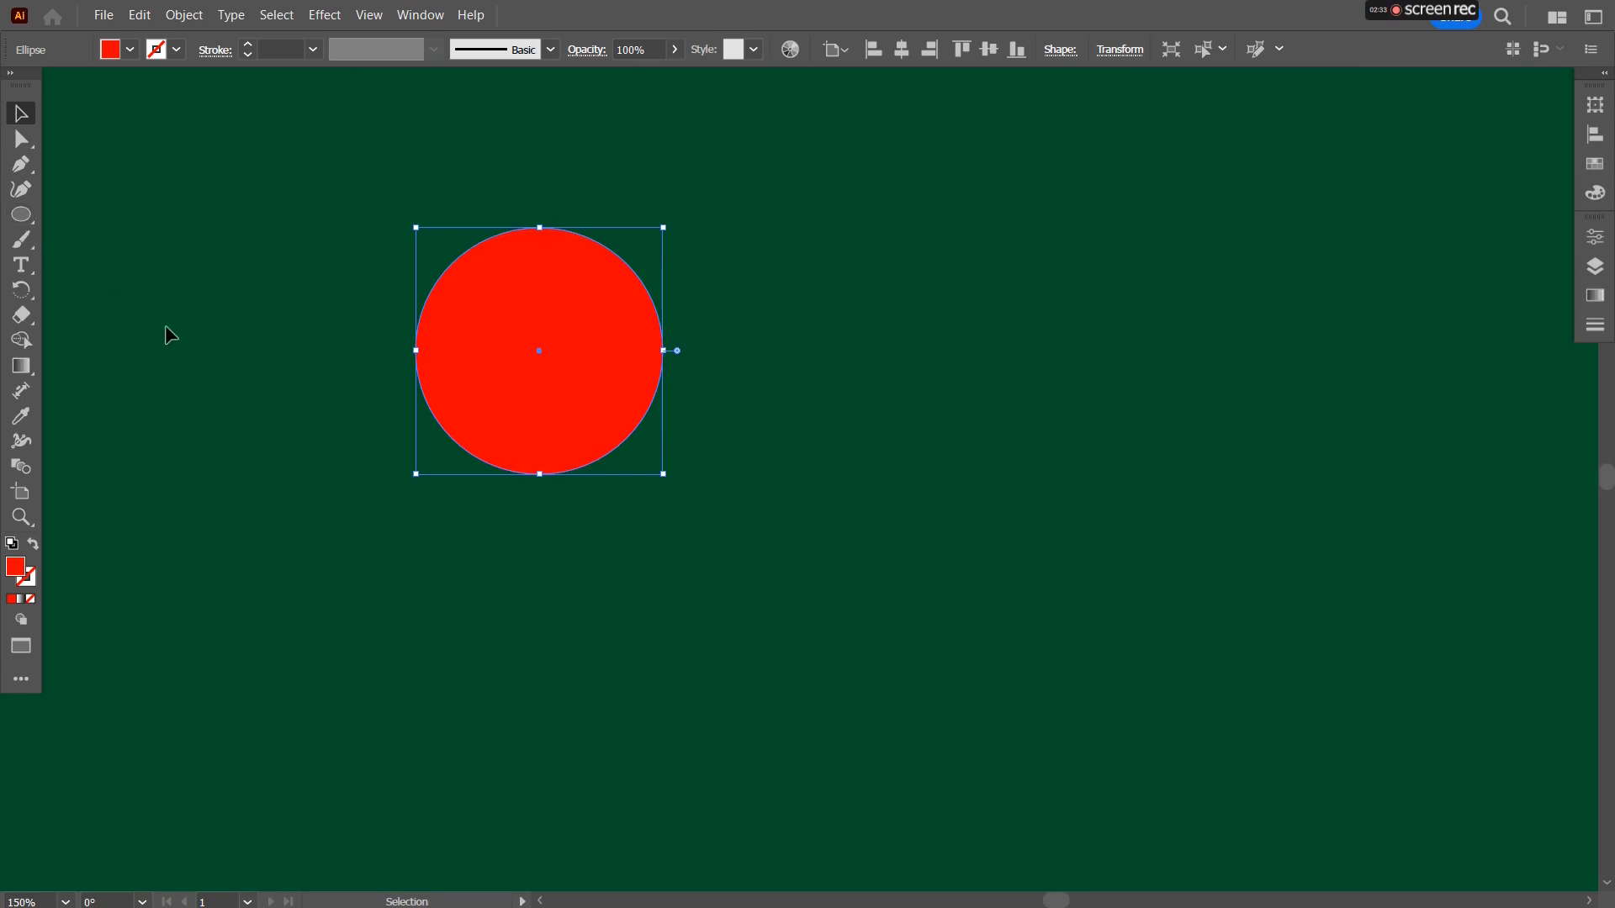
key("m")
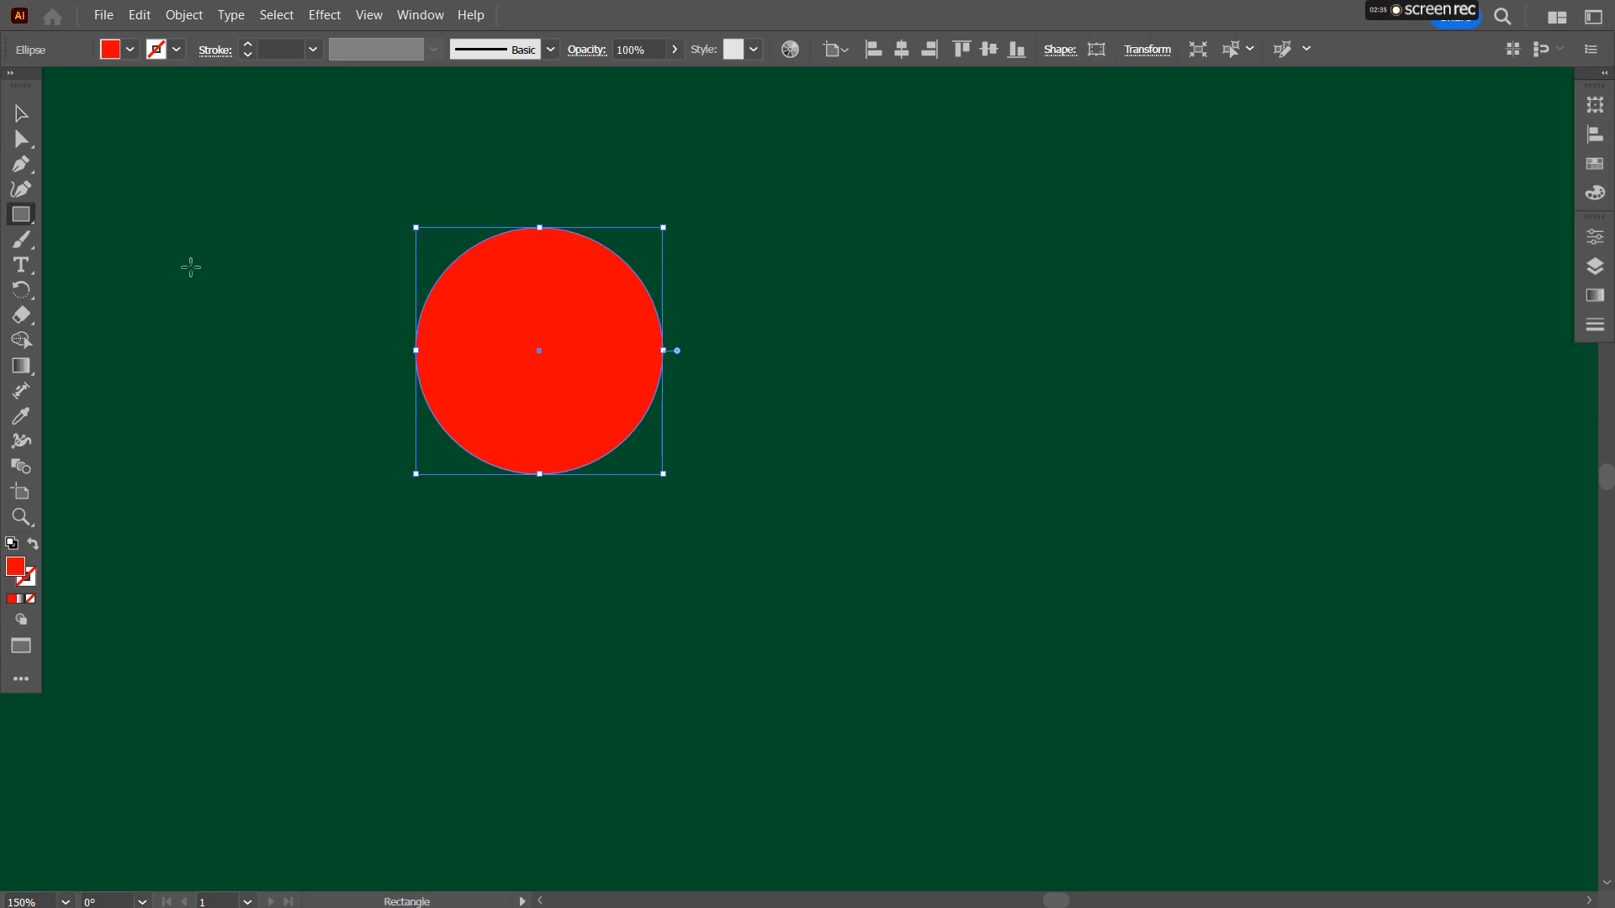
left_click_drag(191, 268, 225, 443)
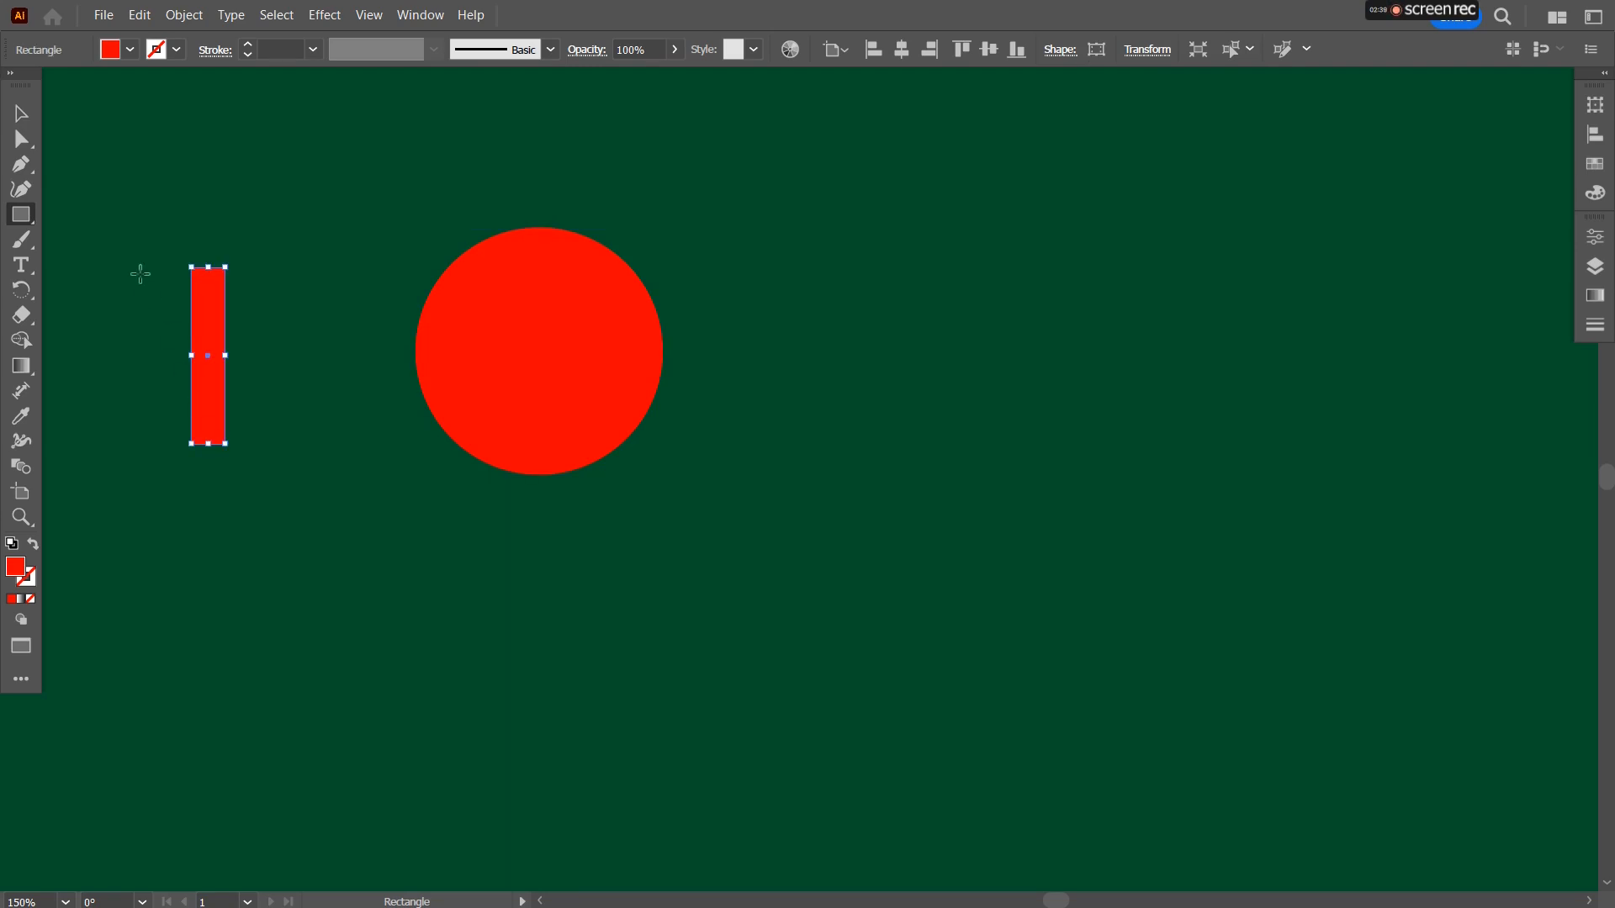
scroll(165, 275, "up", 3)
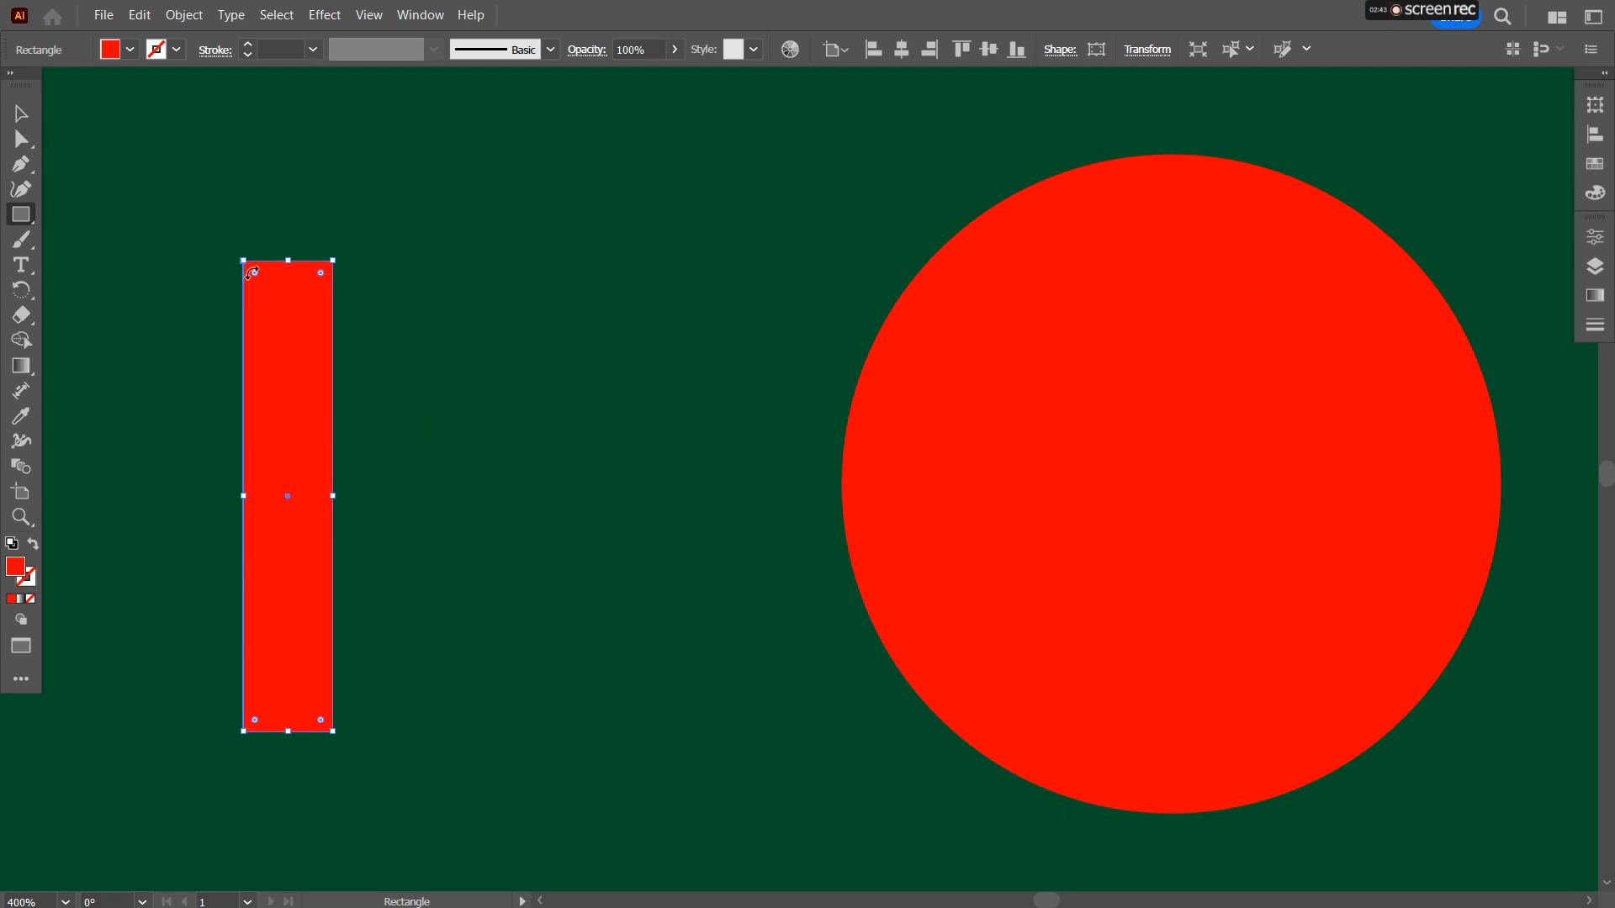
left_click_drag(254, 271, 314, 352)
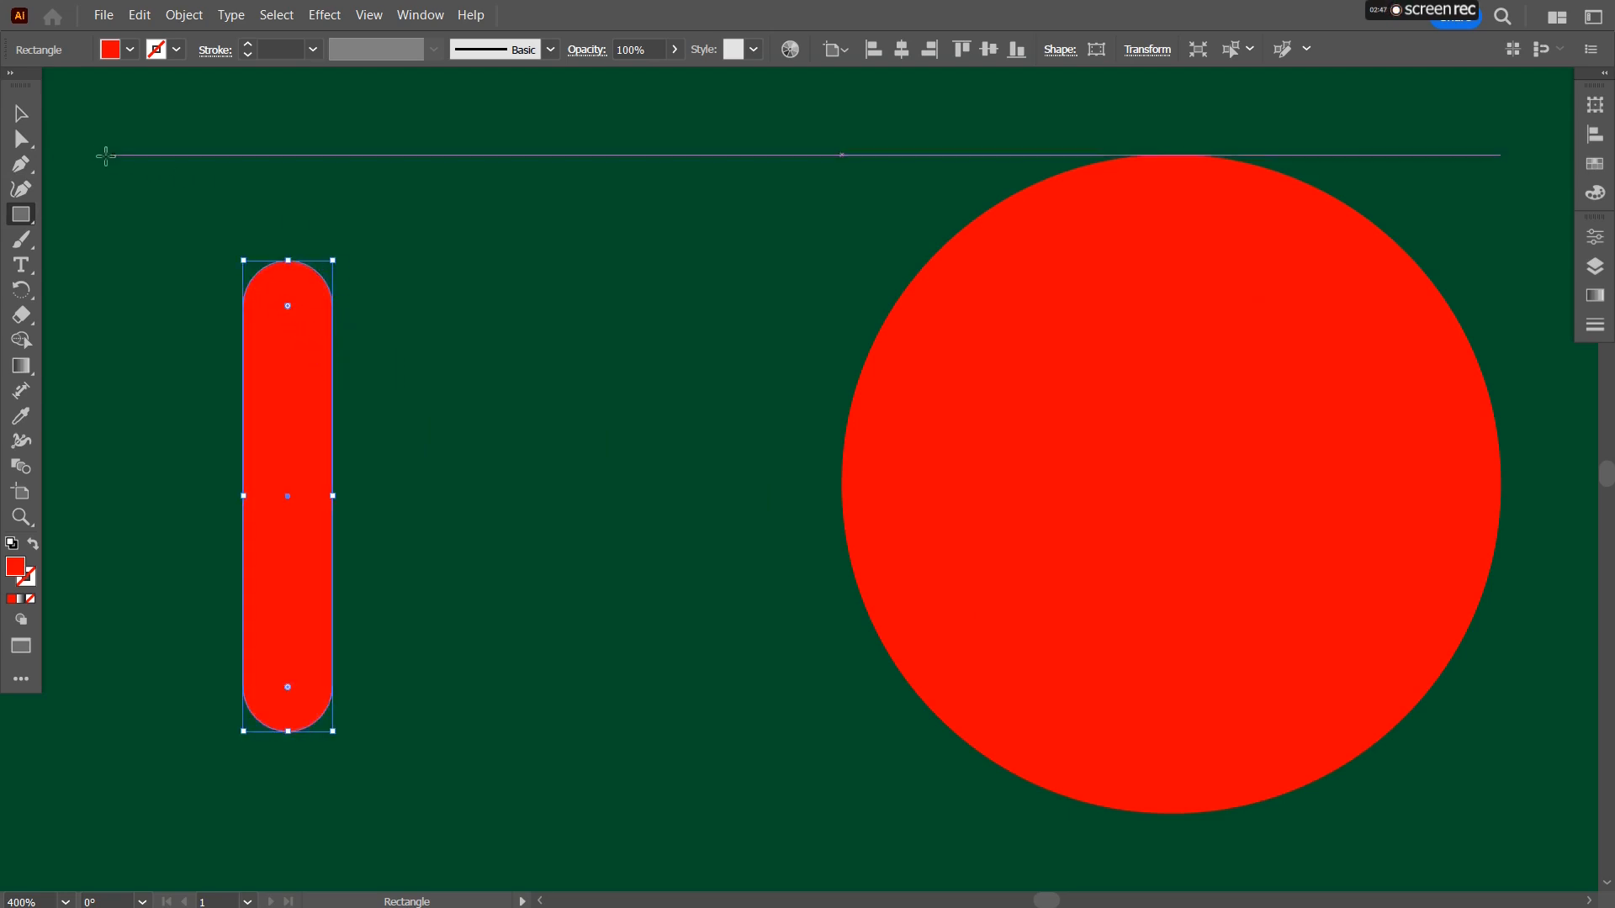
Duplicate the rounded bar horizontally to its right and fill the copy with white (#ffffff).
left_click(21, 112)
left_click_drag(285, 526, 459, 548)
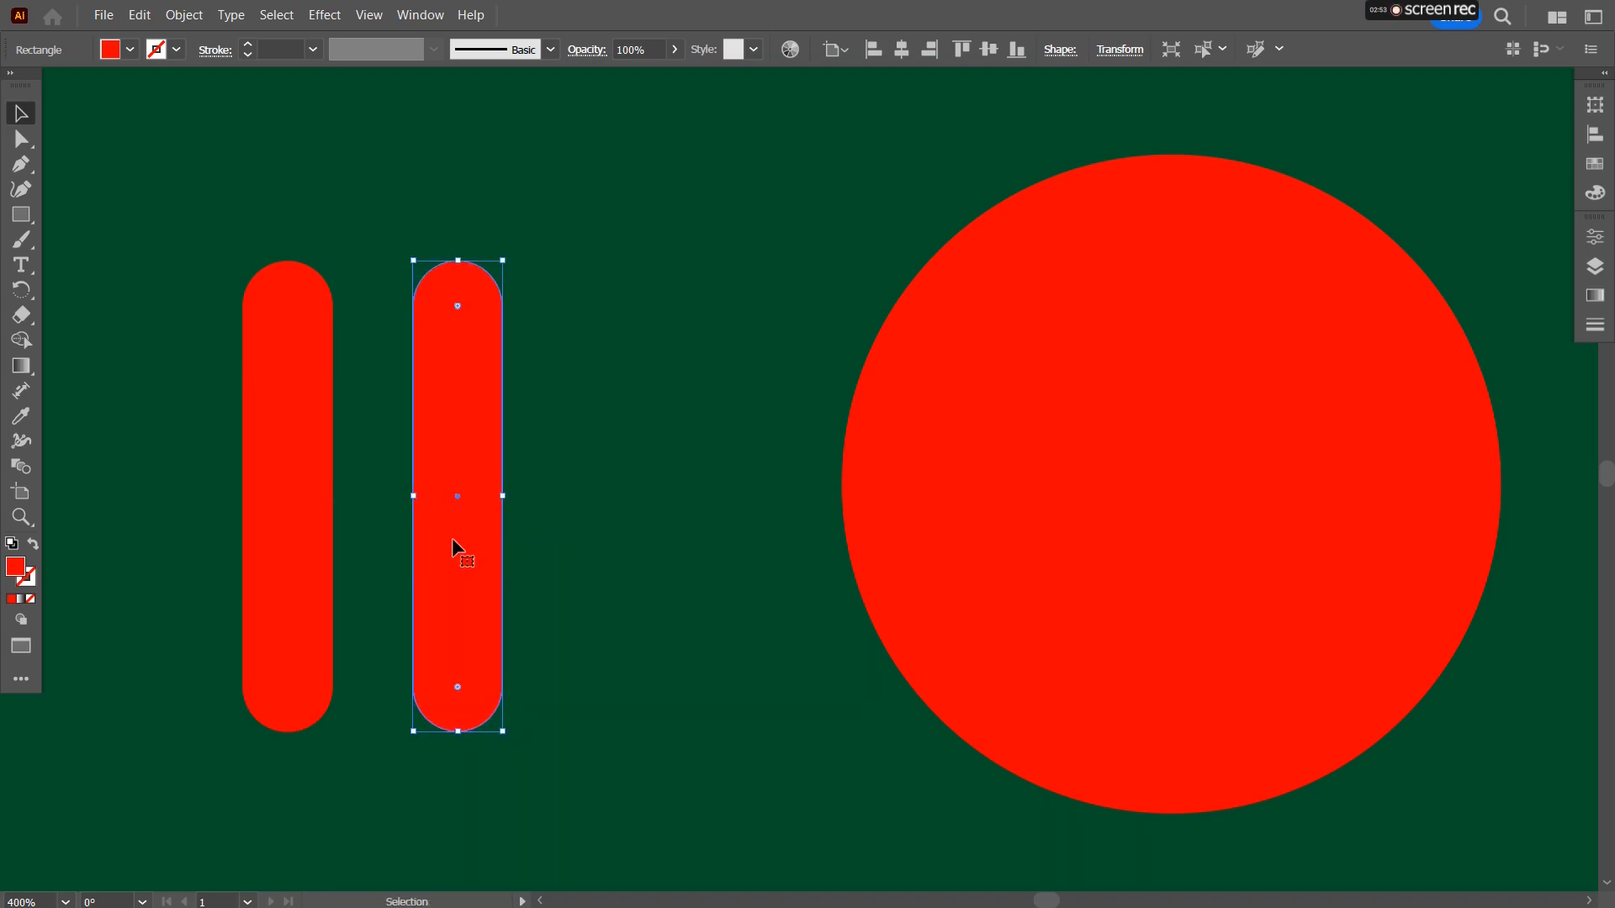
double_click(15, 568)
mouse_move(1022, 303)
left_mouse_down()
mouse_move(853, 256)
mouse_move(753, 277)
left_mouse_up()
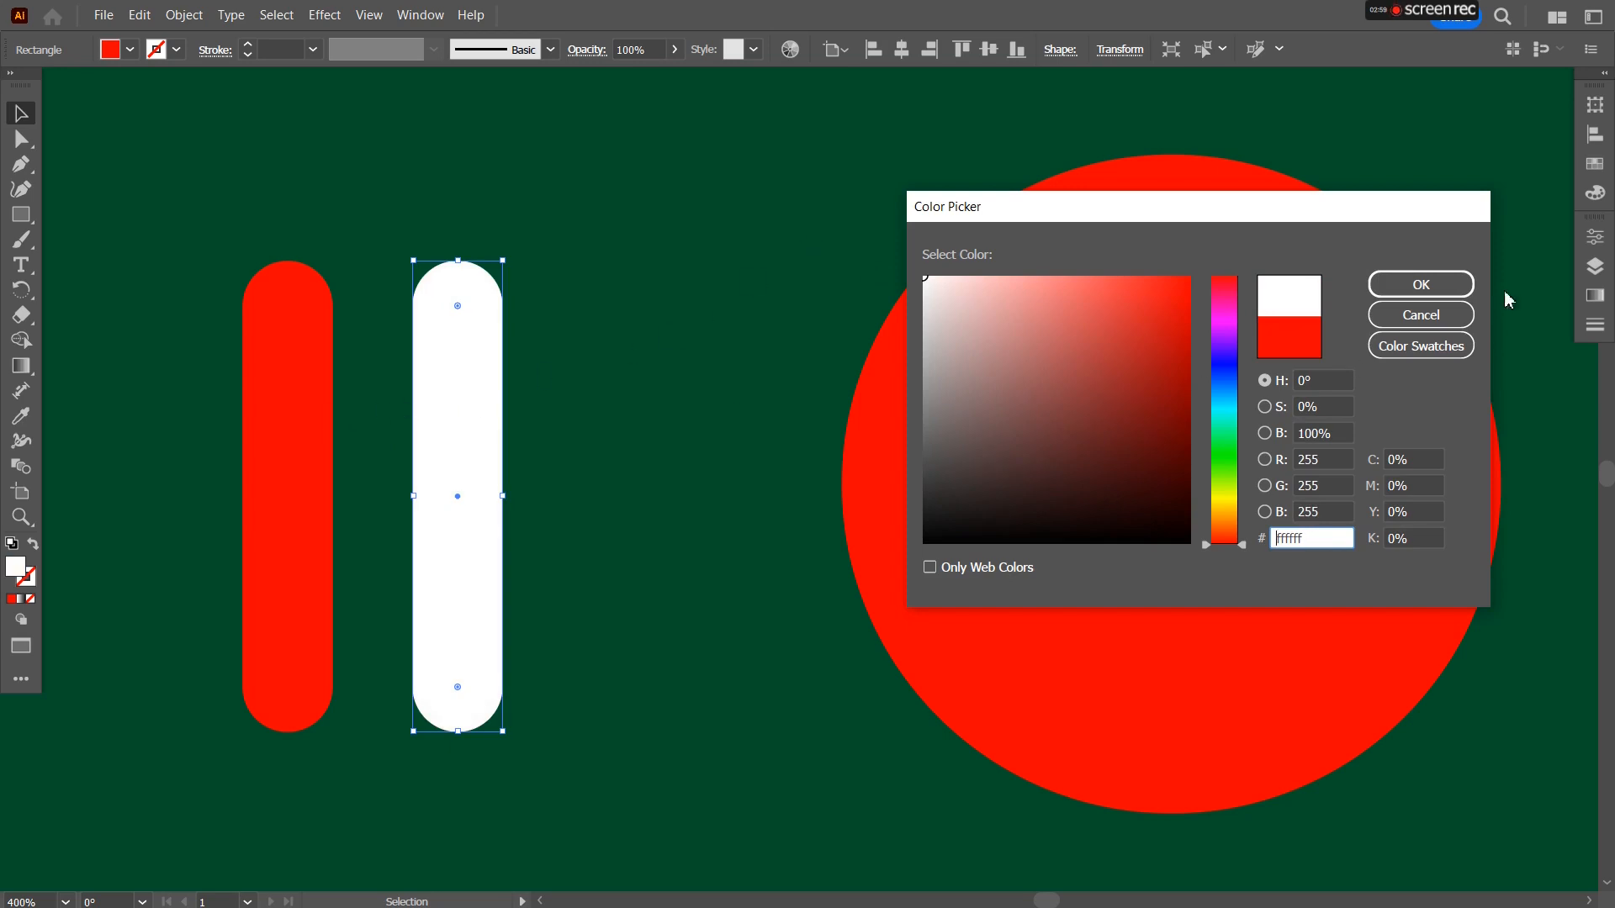
left_click(1417, 283)
Change the fill of the original left bar to white.
left_click(315, 474)
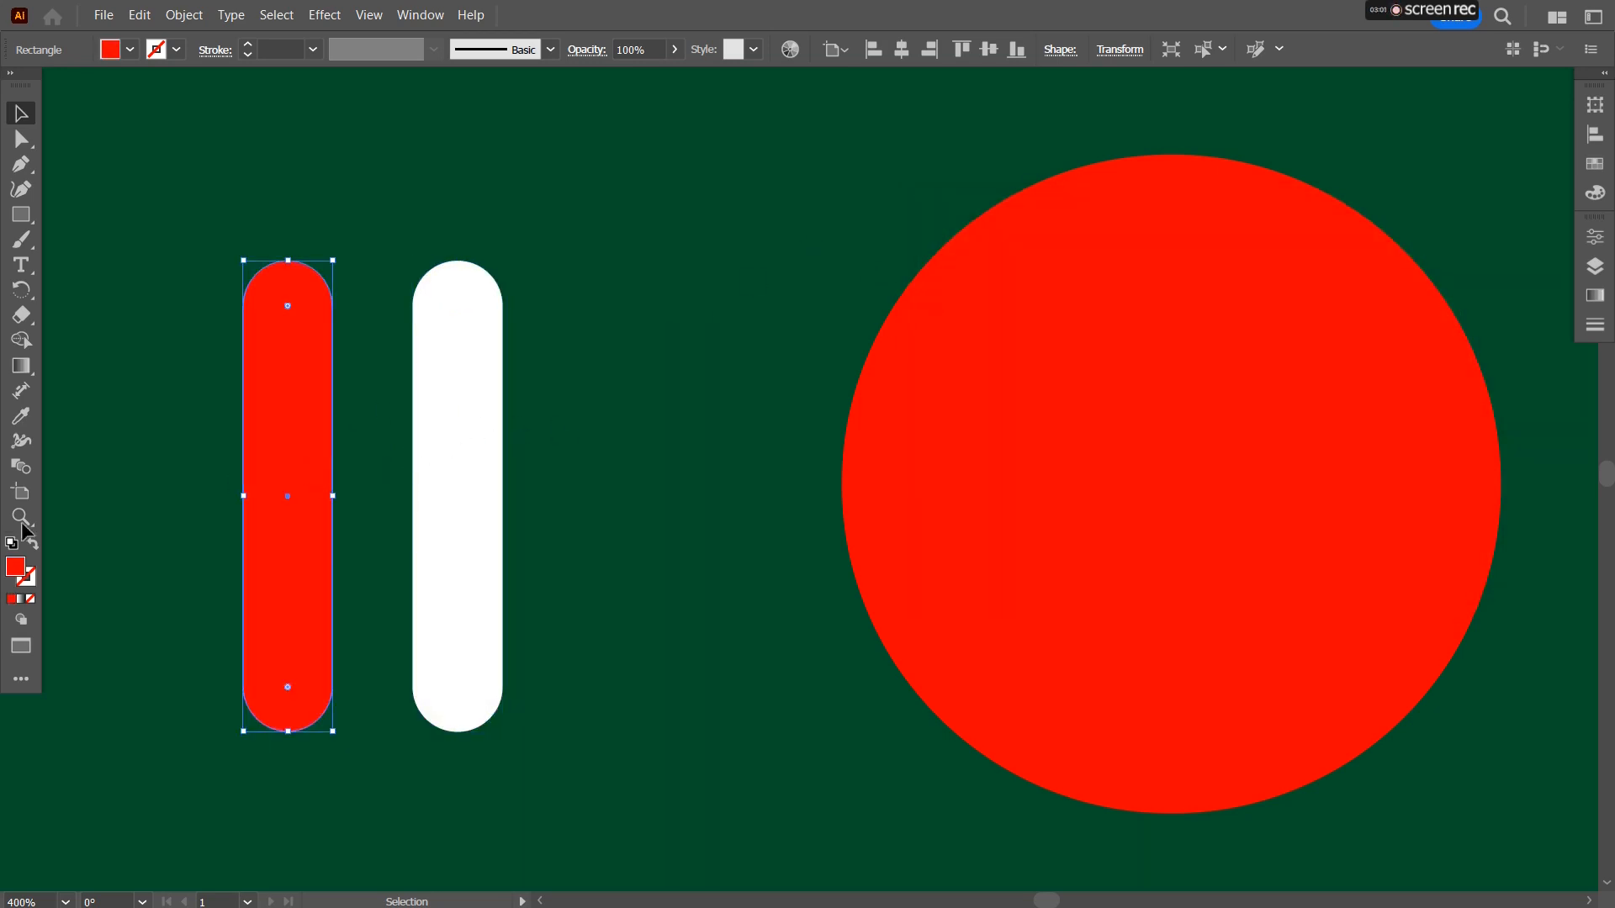
double_click(15, 570)
left_click_drag(1160, 295, 744, 235)
left_click(1443, 287)
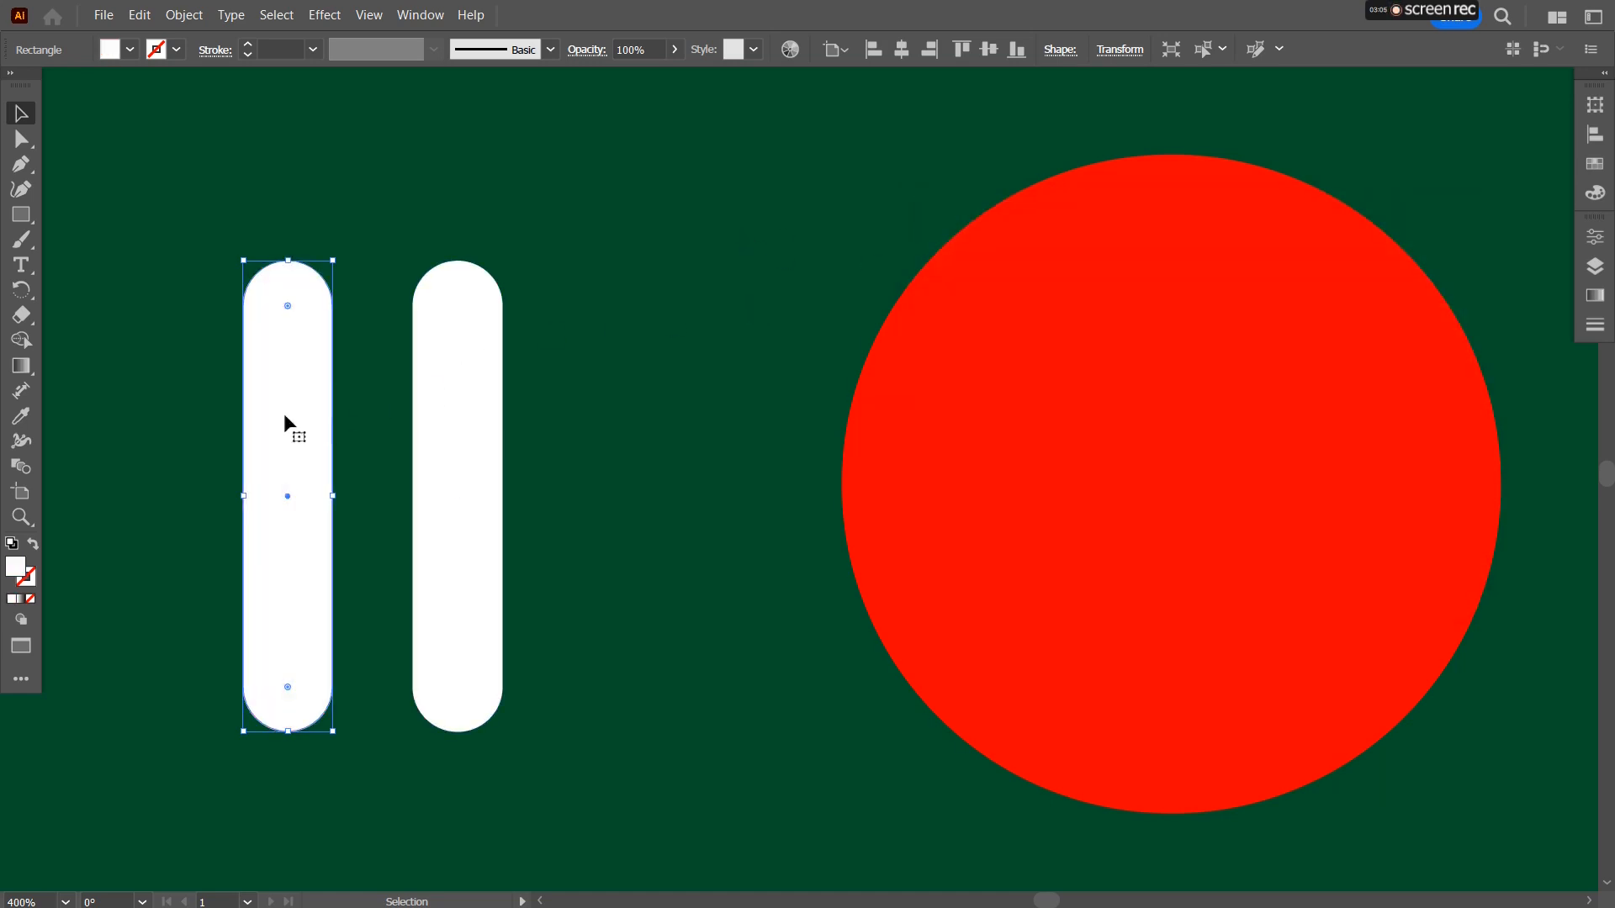
Select both white bars and move them together to the centre of the lower red circle.
left_click(199, 424)
left_click_drag(189, 434, 587, 463)
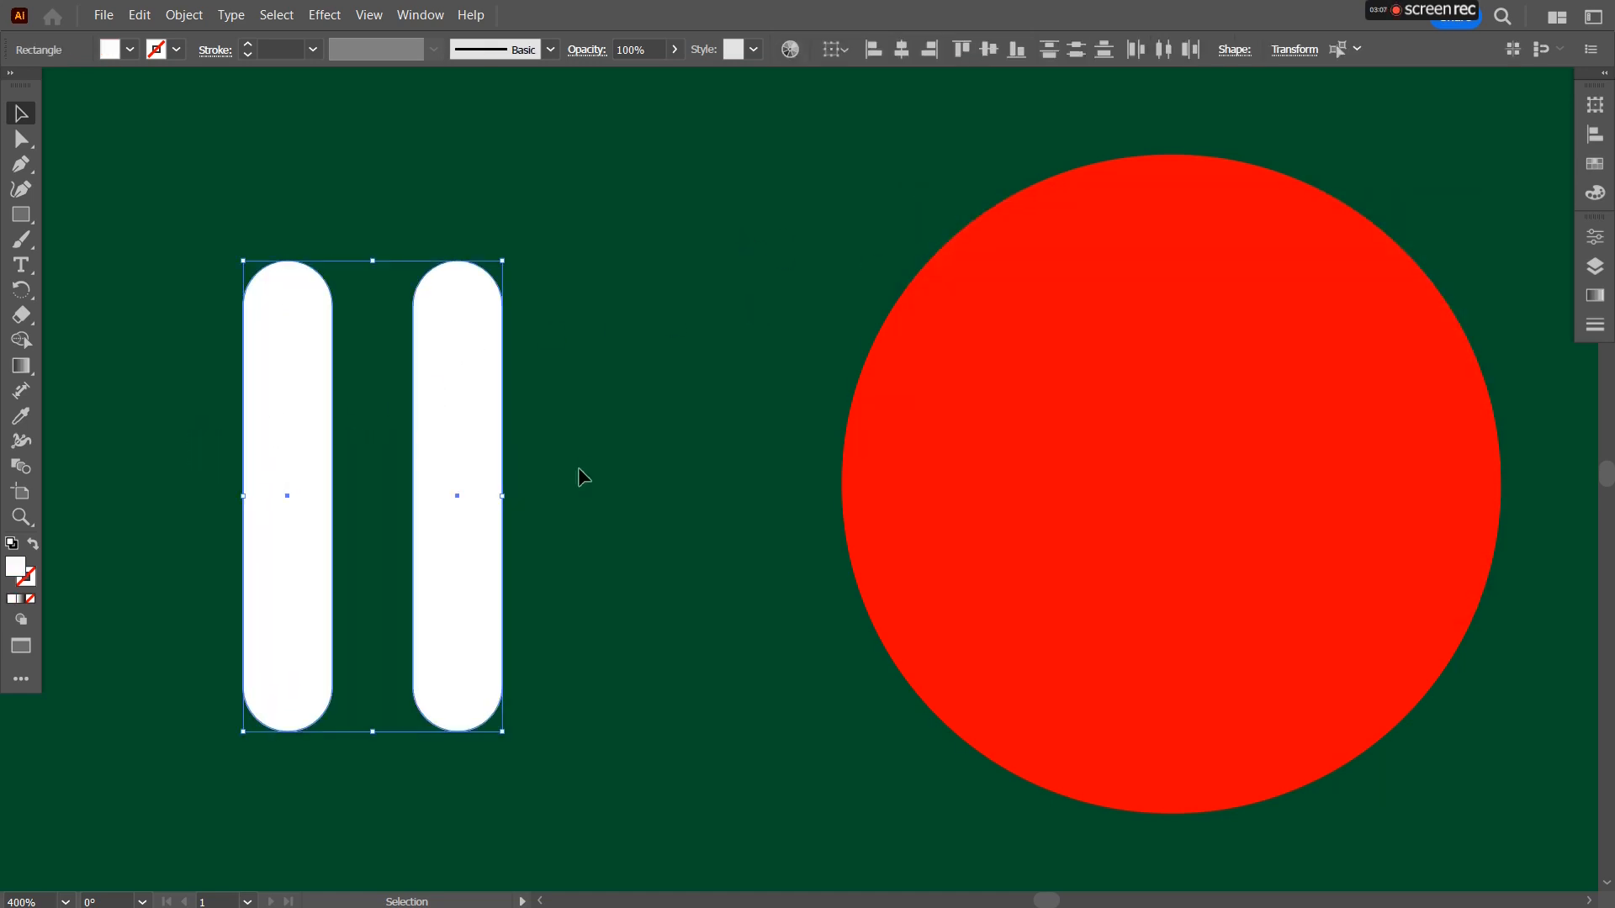
left_click_drag(427, 534, 1226, 520)
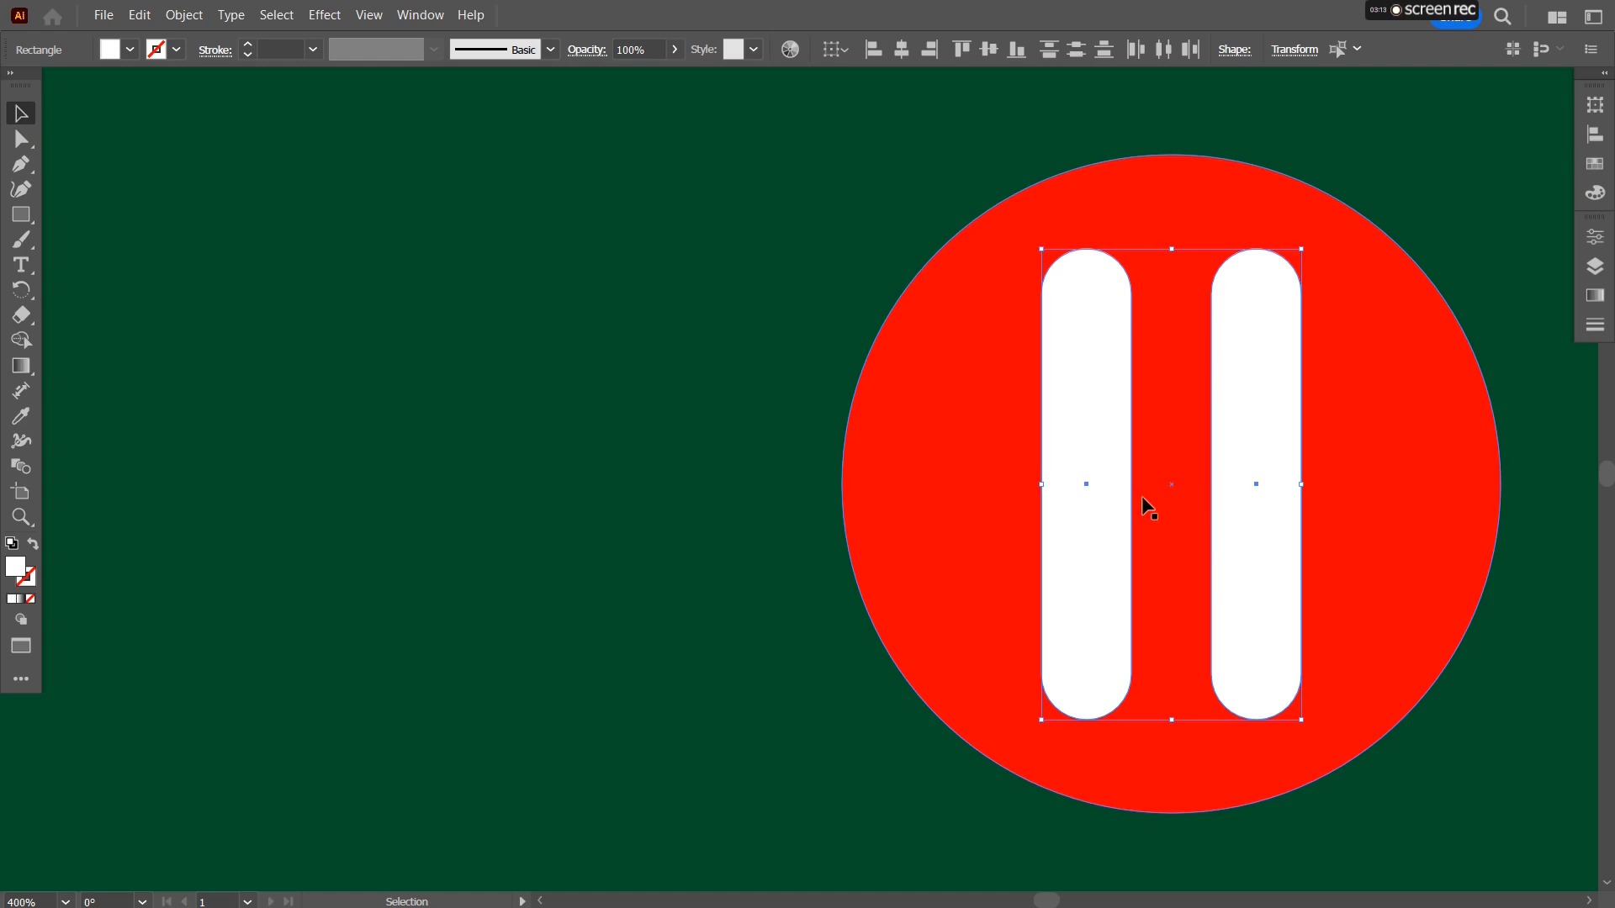
Scale the two white bars down proportionally and re-centre them inside the red circle.
left_click_drag(653, 458, 287, 459)
scroll(774, 366, "down", 2)
scroll(1182, 370, "down", 1)
scroll(1174, 306, "down", 1)
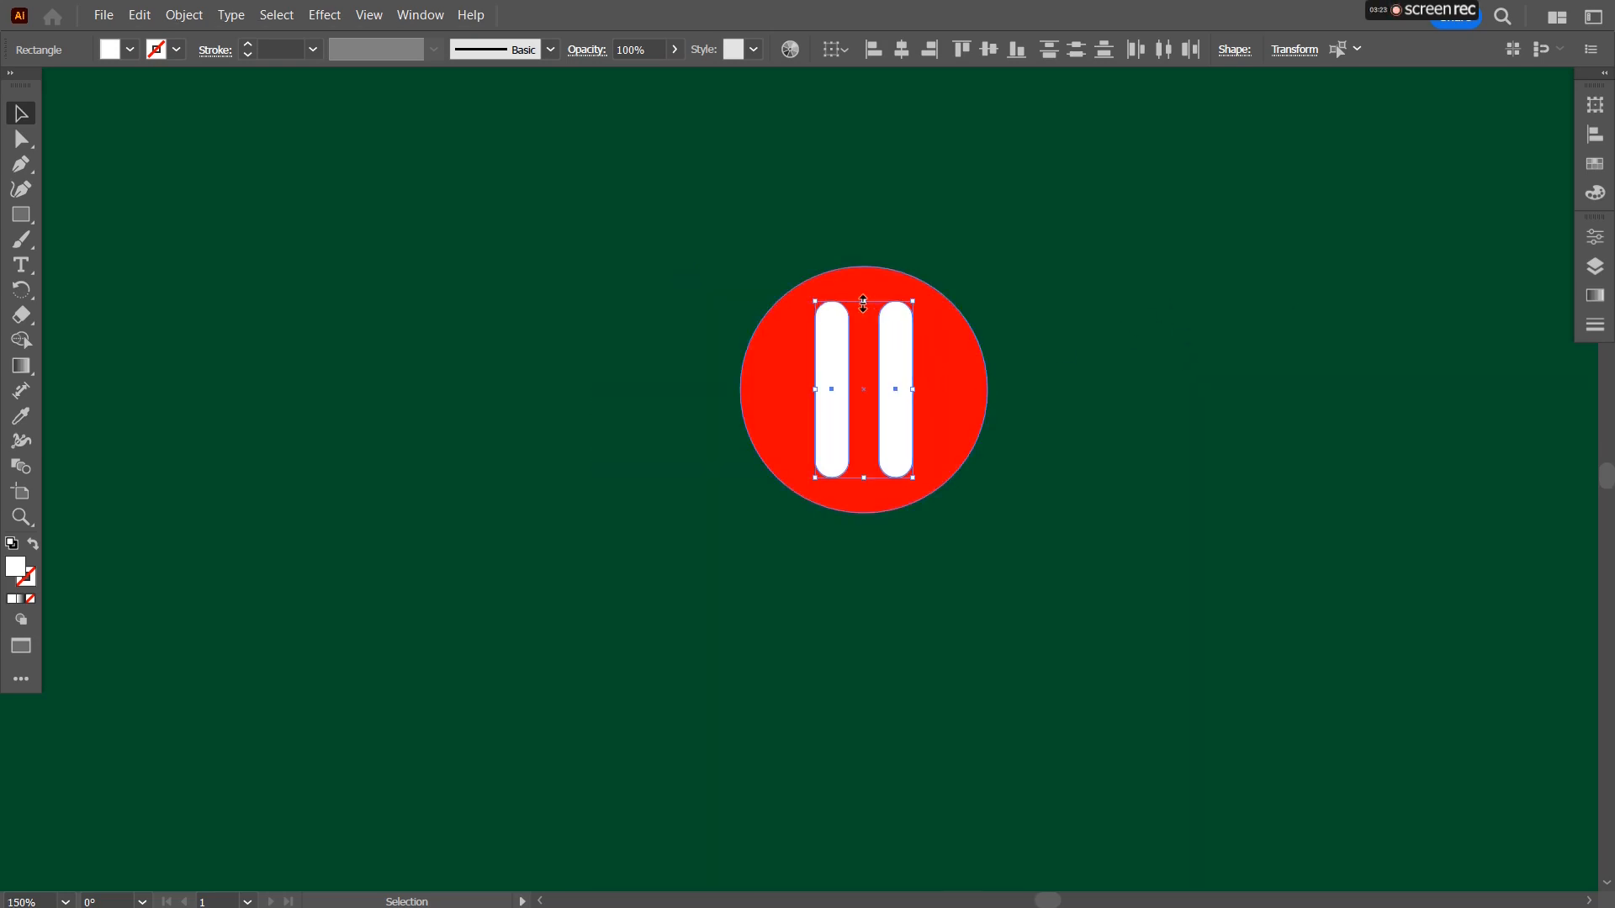
left_click_drag(862, 301, 862, 341)
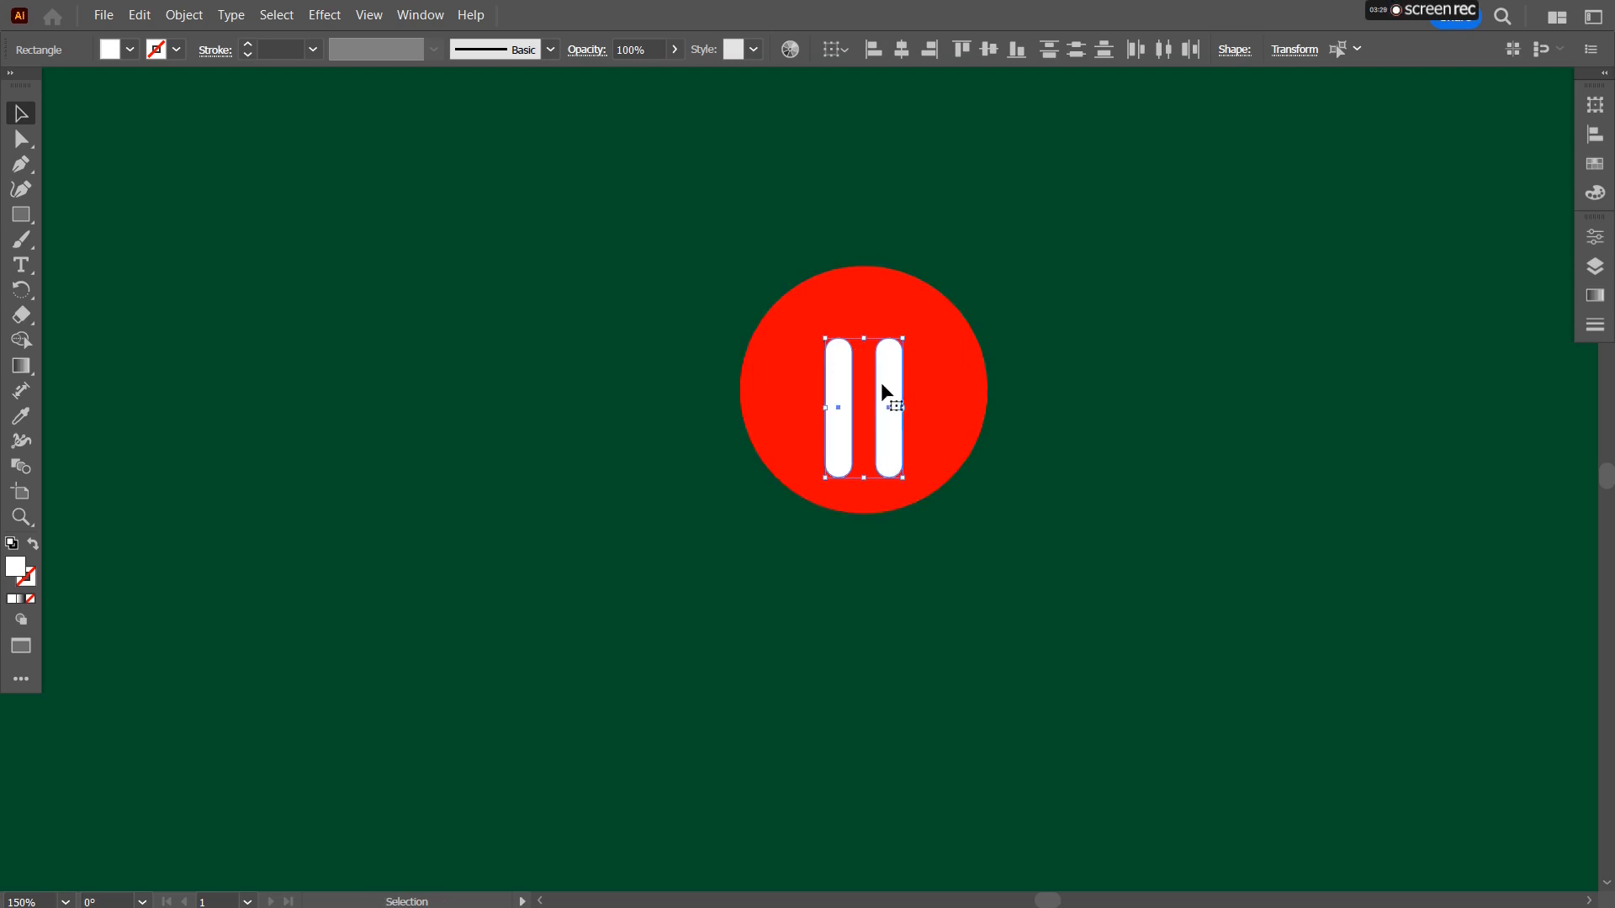
scroll(881, 383, "up", 3)
left_click_drag(893, 493, 896, 446)
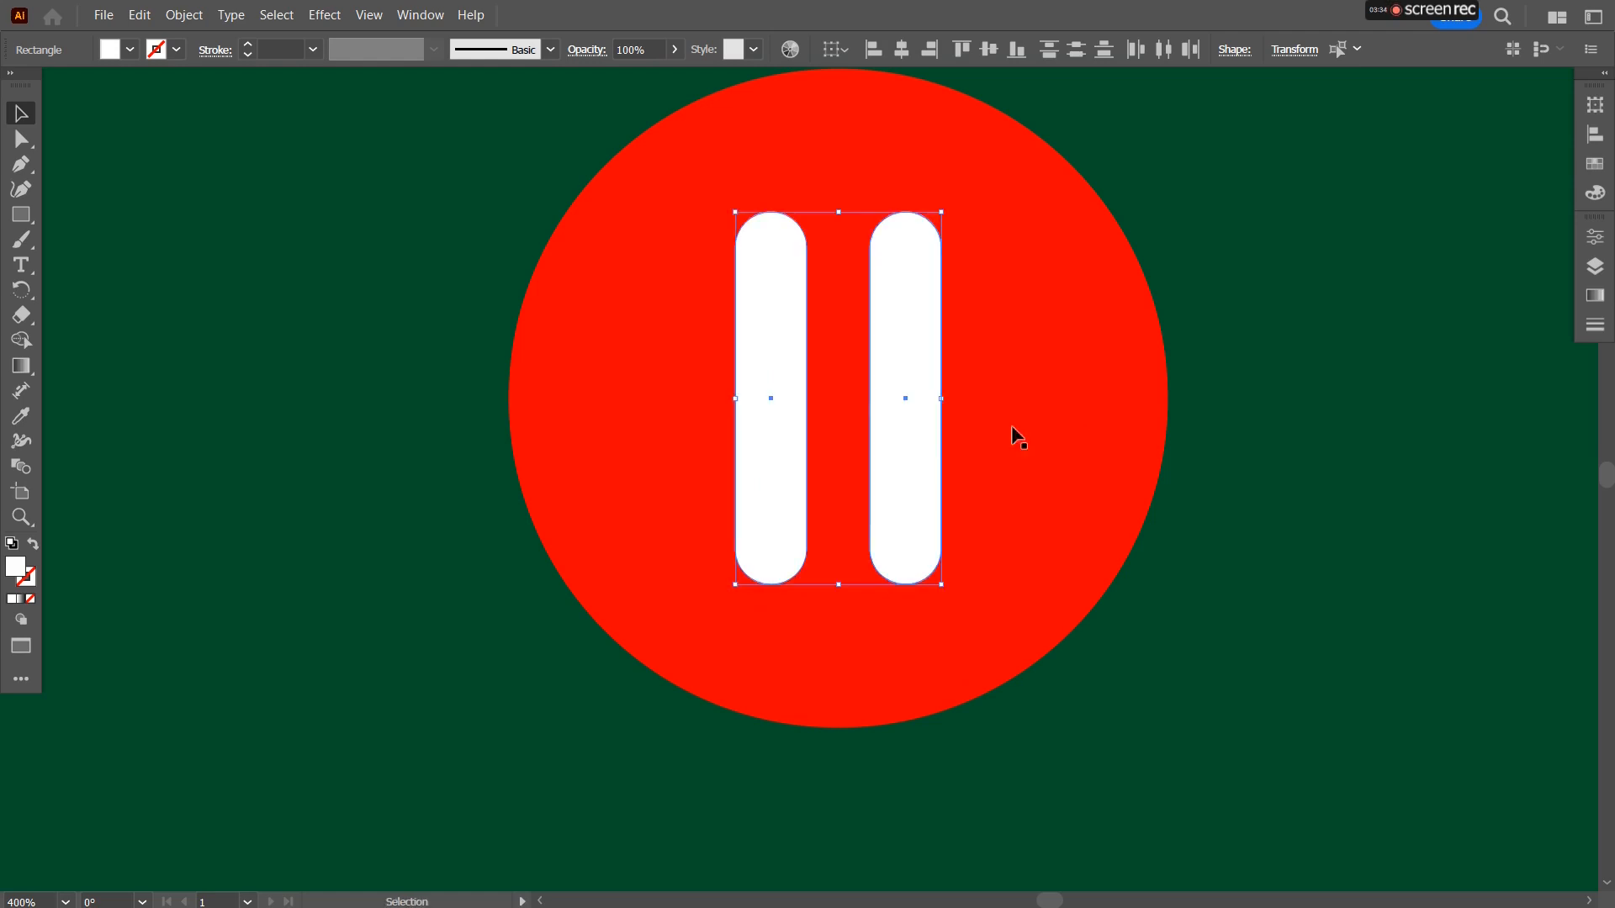
Reselect both white bars, shrink them proportionally a little further and move them back to the centre of the red circle.
left_click(1244, 374)
scroll(1270, 286, "down", 3)
left_click_drag(1304, 260, 858, 436)
scroll(859, 436, "down", 1)
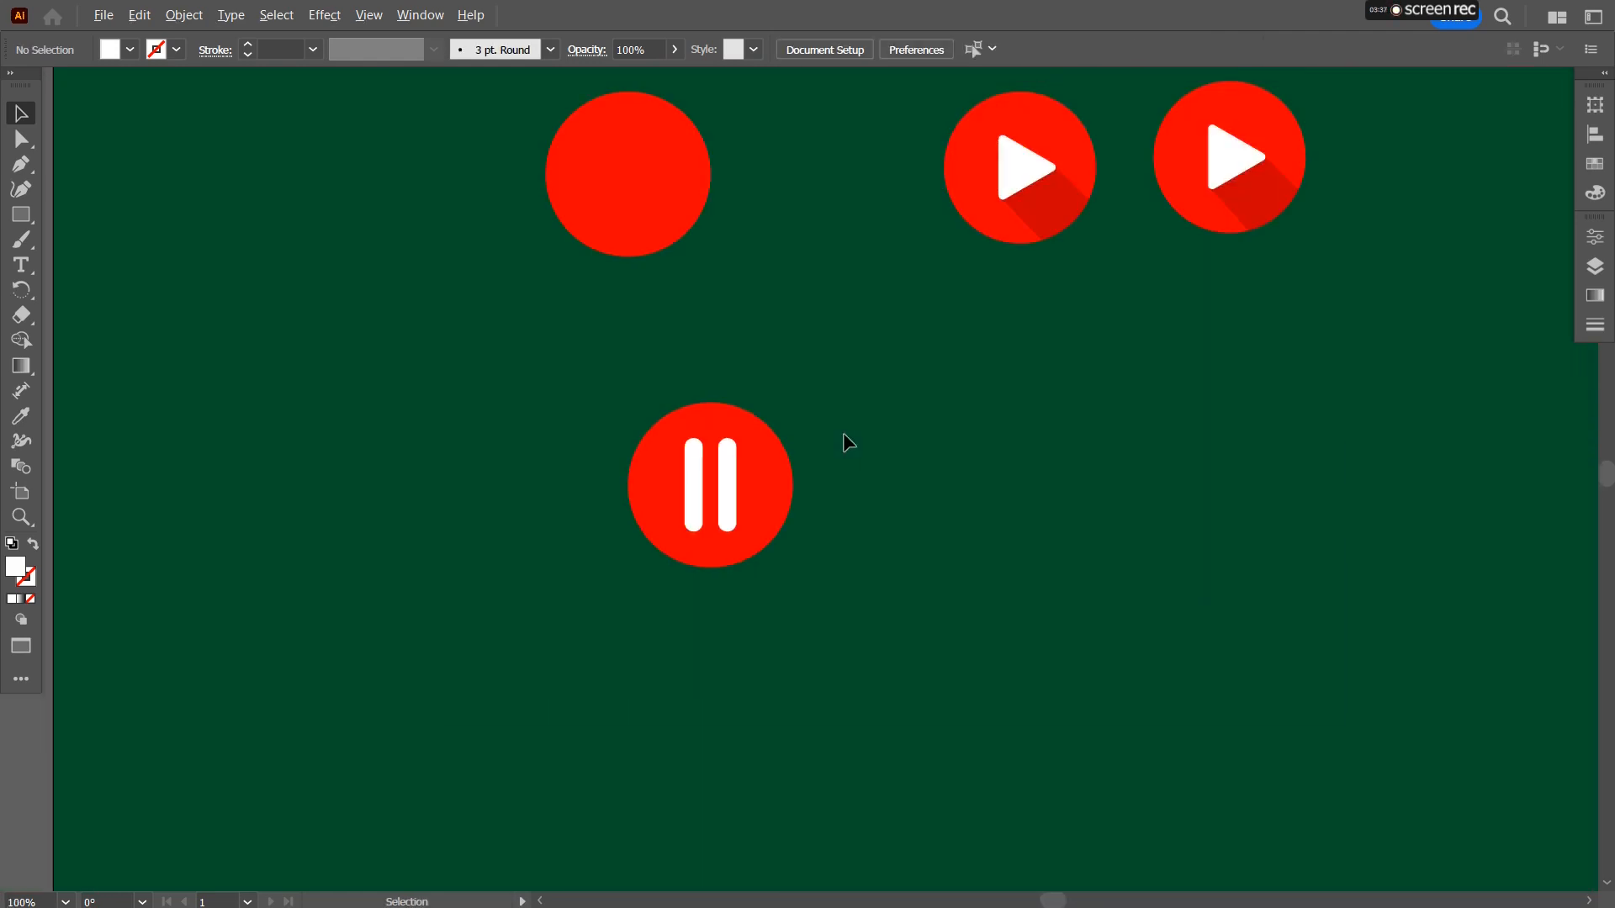
left_click(730, 492)
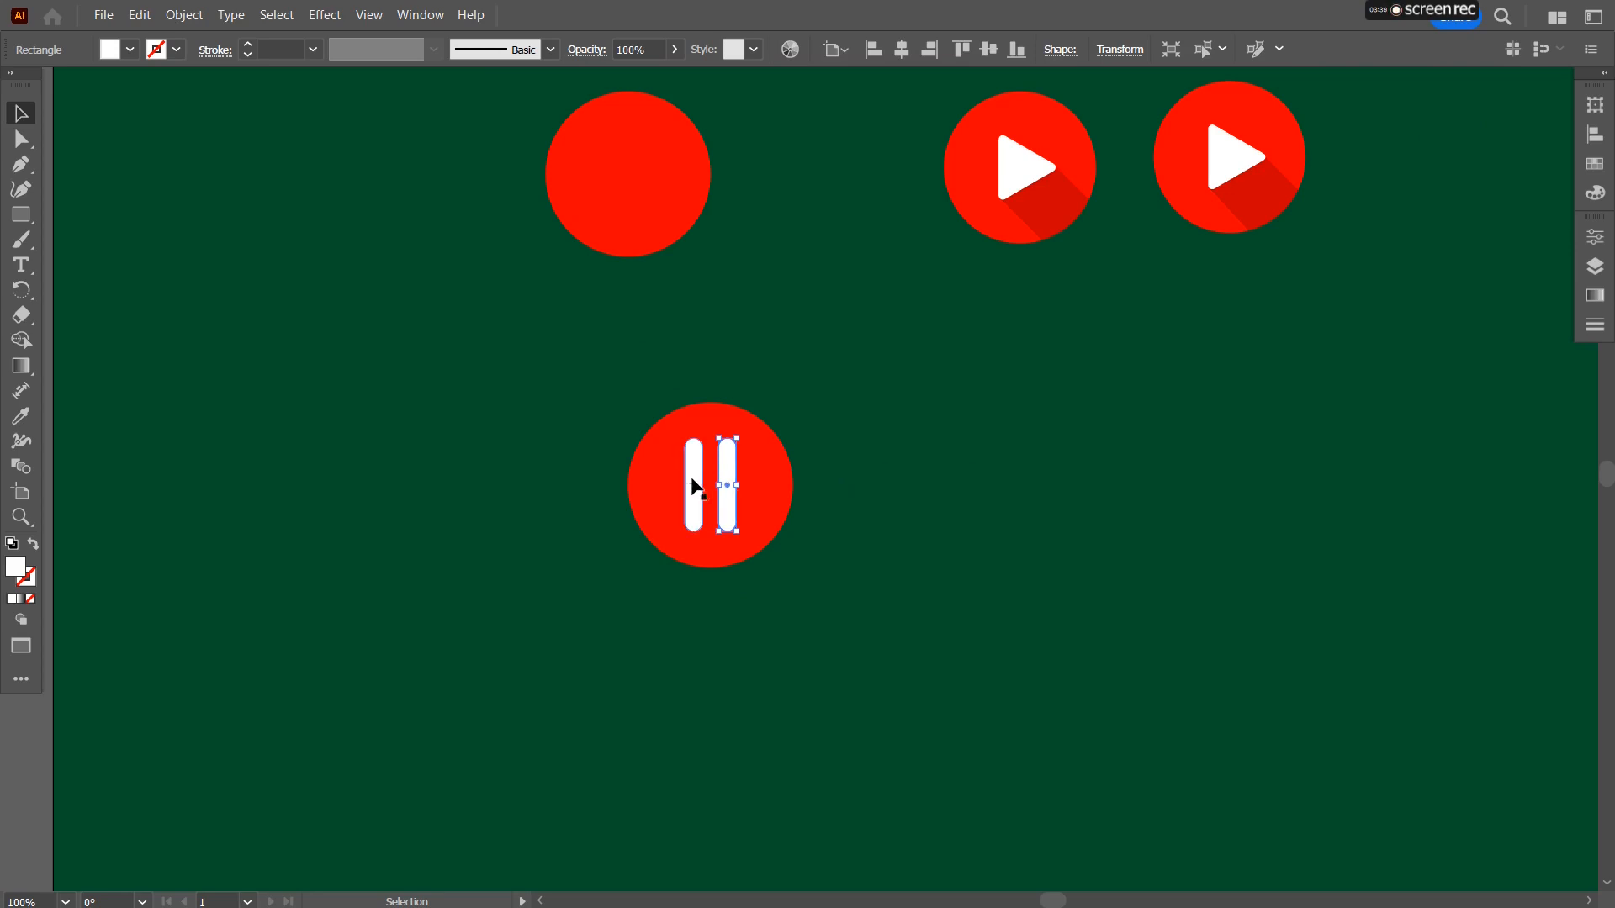
left_click(688, 479, "shift")
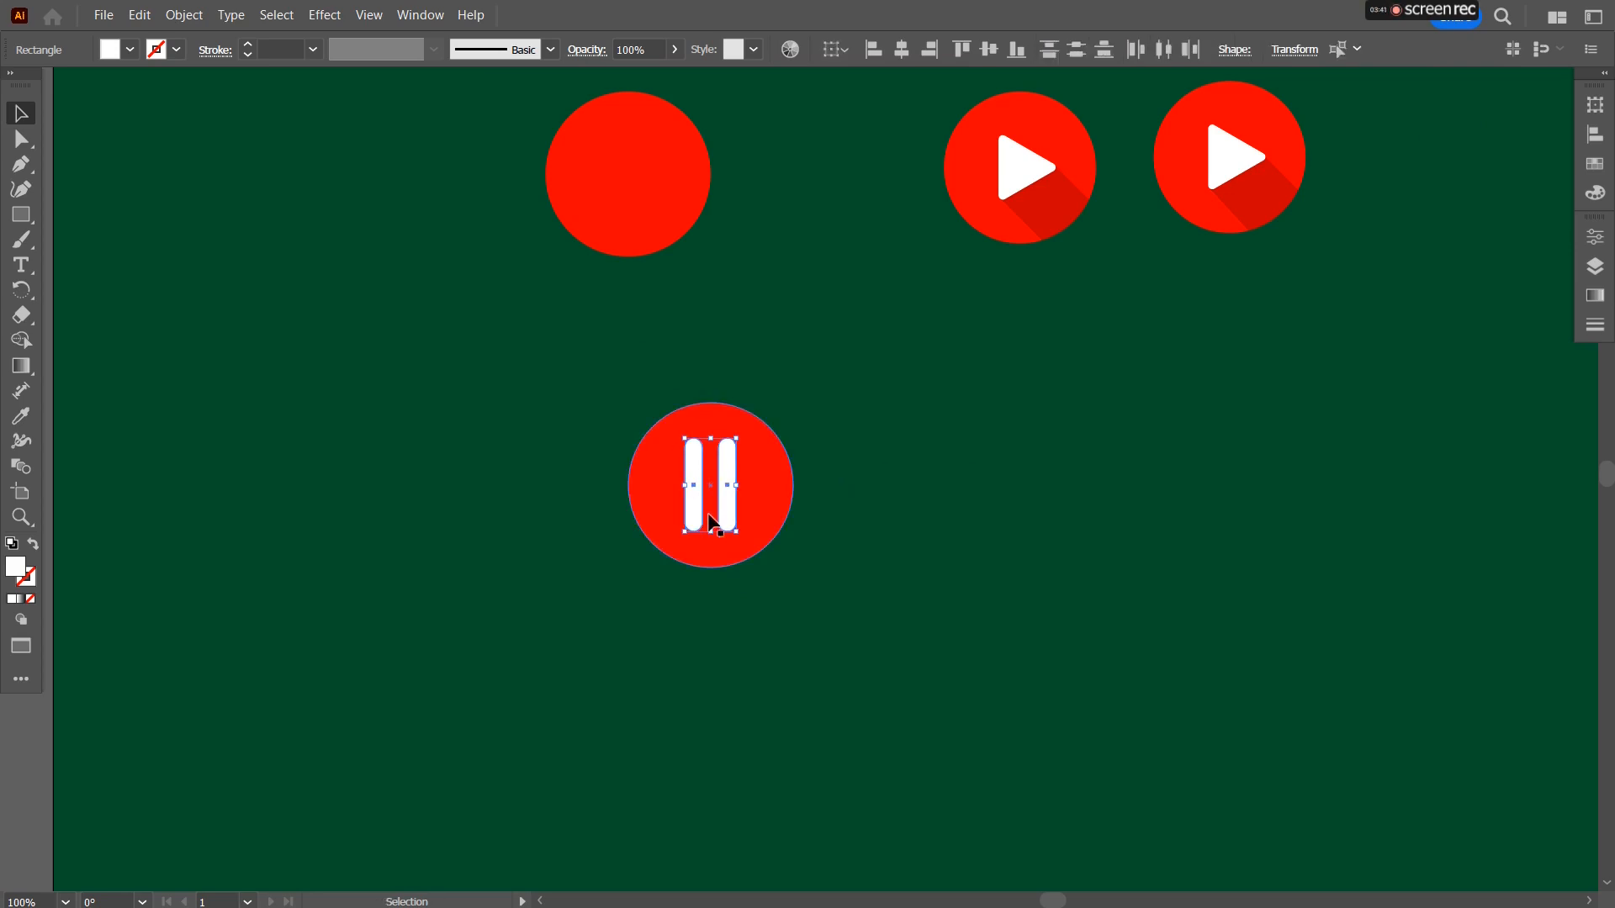
scroll(708, 517, "up", 2)
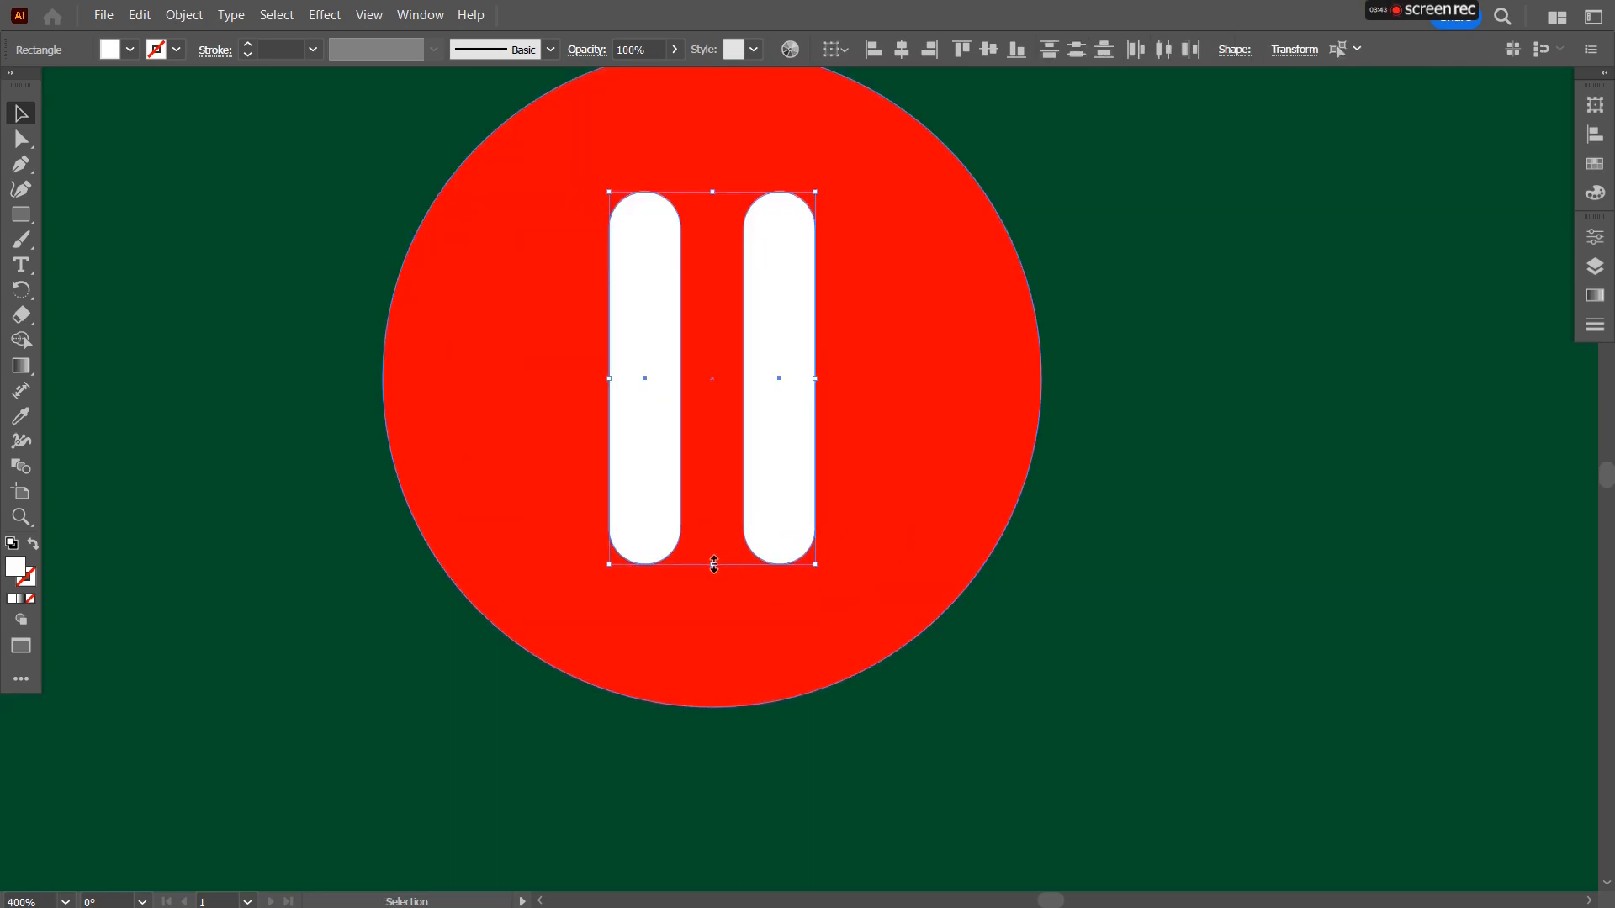
left_click_drag(714, 564, 715, 514)
left_click_drag(777, 285, 780, 310)
Compare the pause icon's proportions with the finished play icons and examine how their diagonal shadows are built.
scroll(1160, 217, "down", 2)
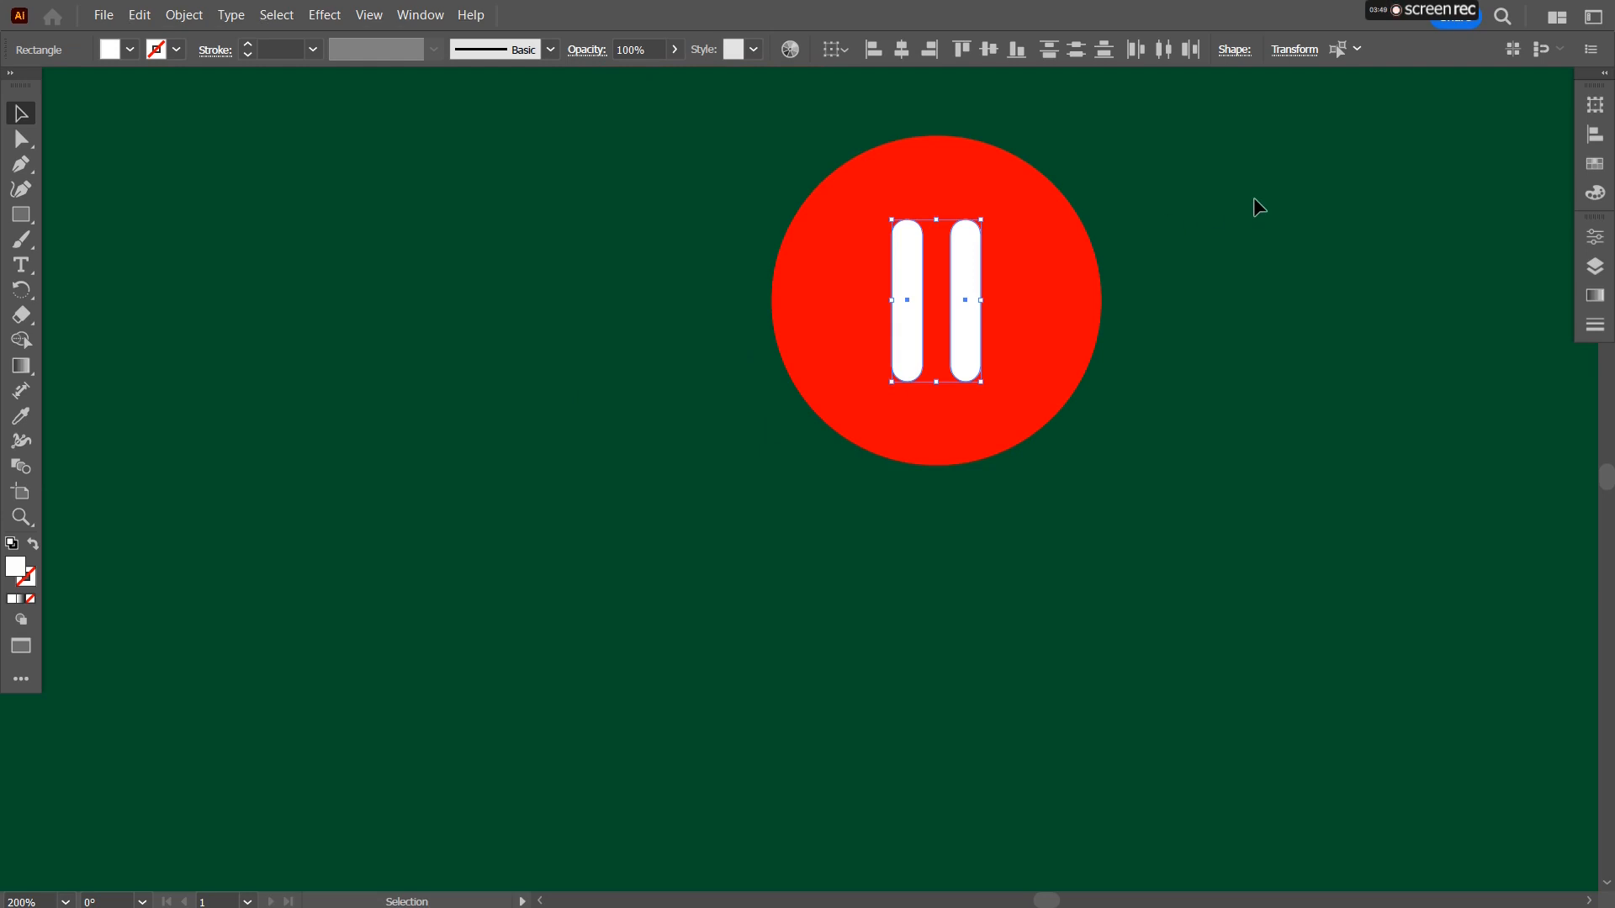
left_click_drag(1142, 255, 830, 456)
scroll(878, 392, "down", 2)
left_click_drag(964, 340, 867, 417)
left_click(661, 555)
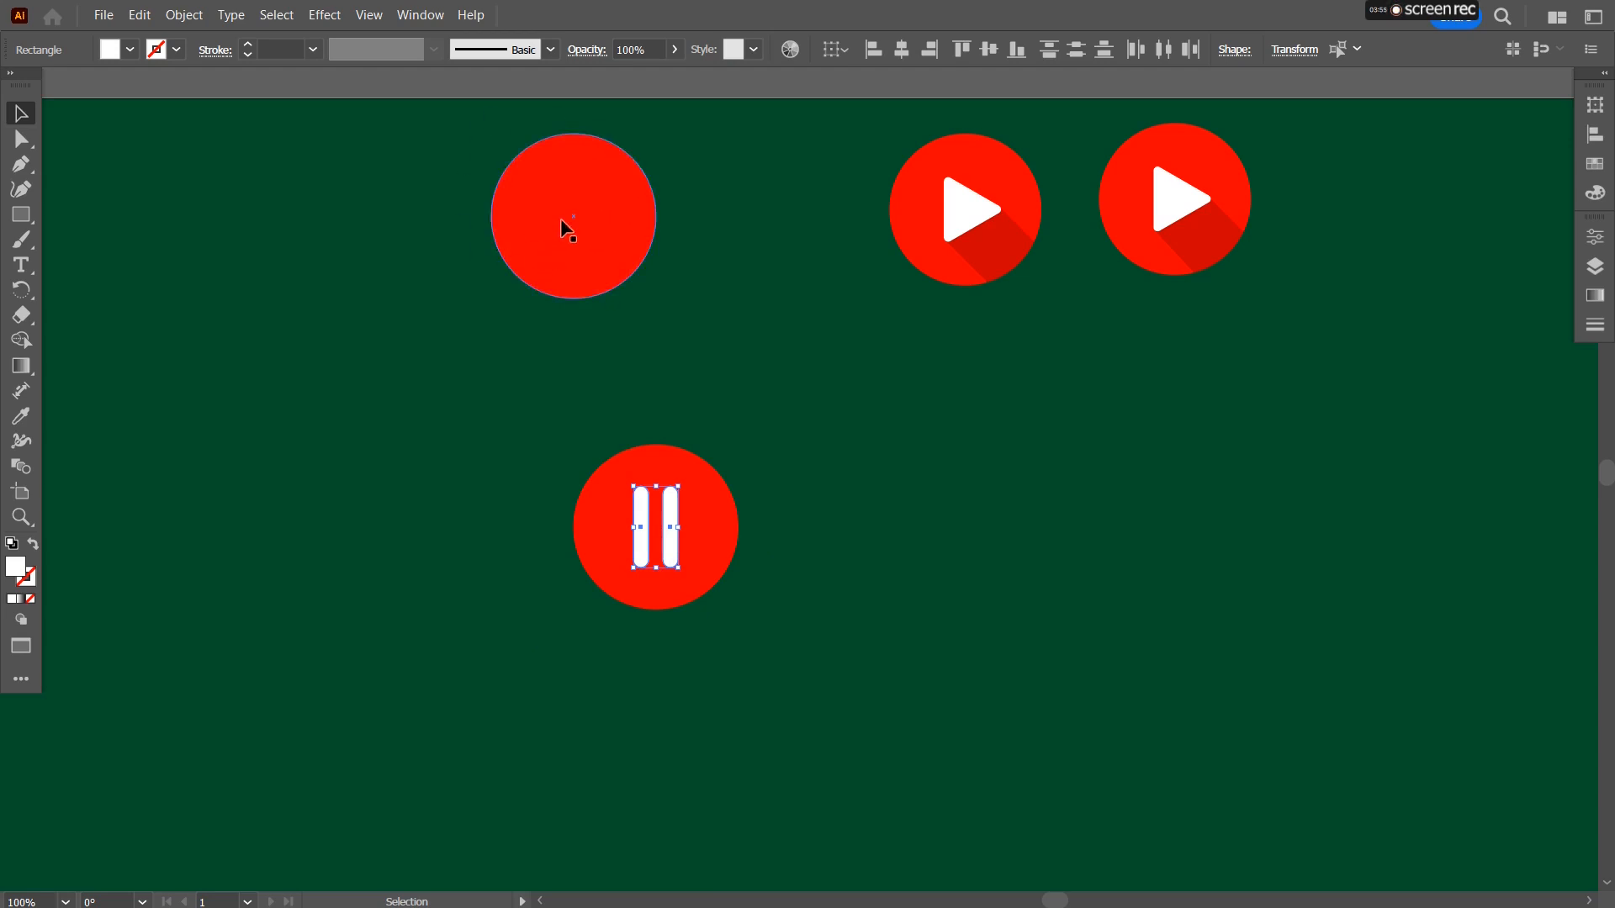
scroll(695, 551, "up", 4, "alt")
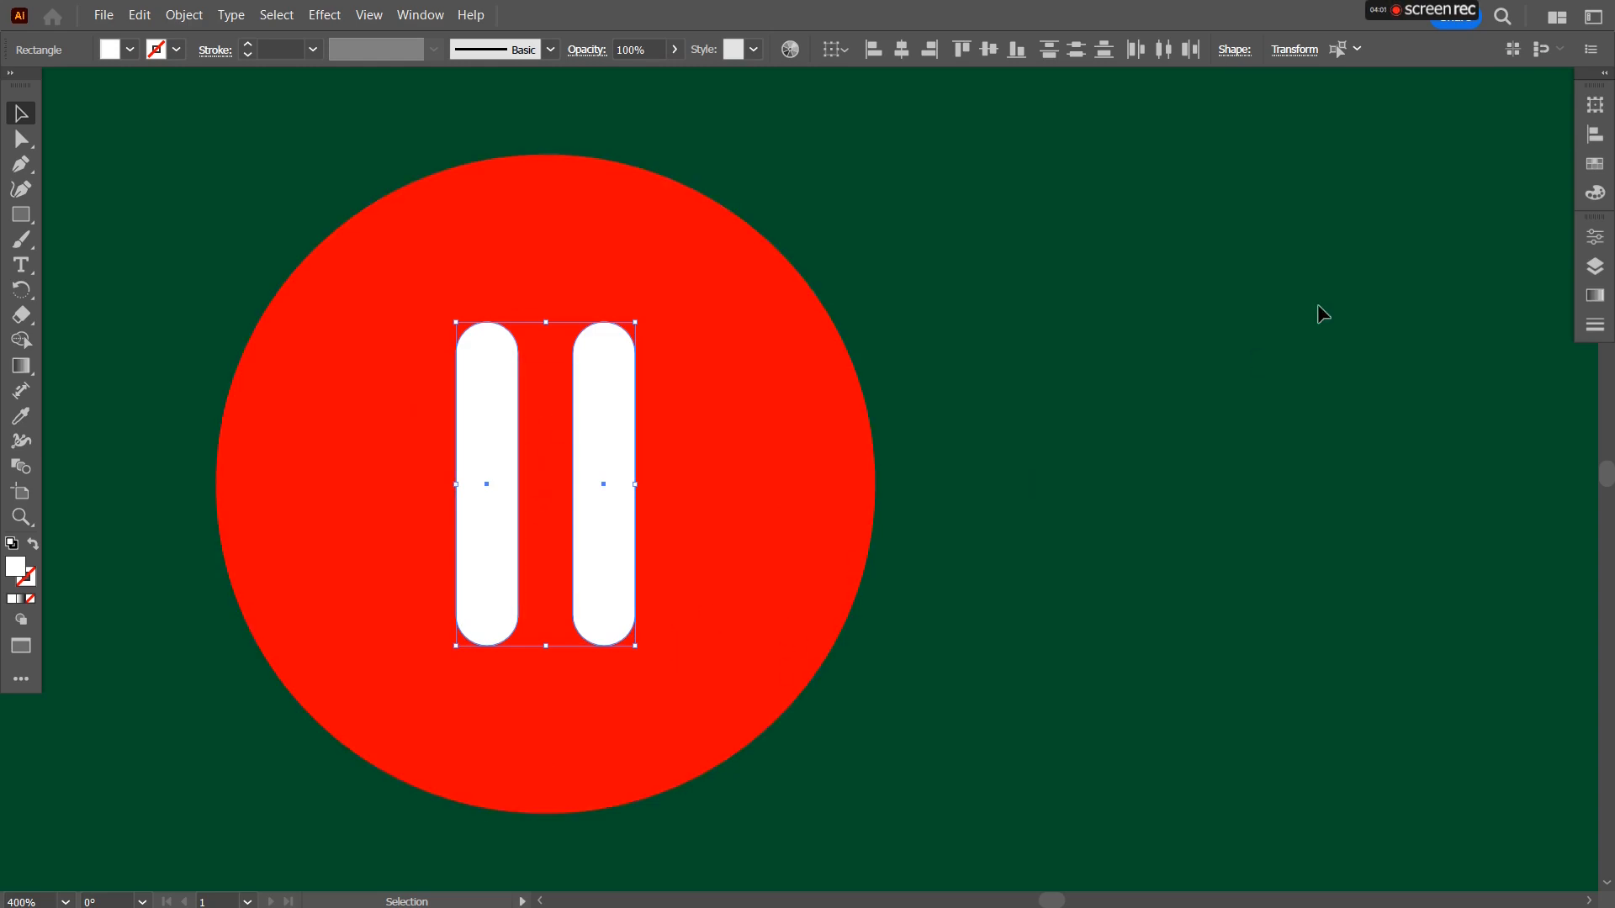
scroll(1317, 313, "down", 2, "alt")
left_click_drag(1320, 304, 585, 570)
left_click_drag(867, 317, 793, 471)
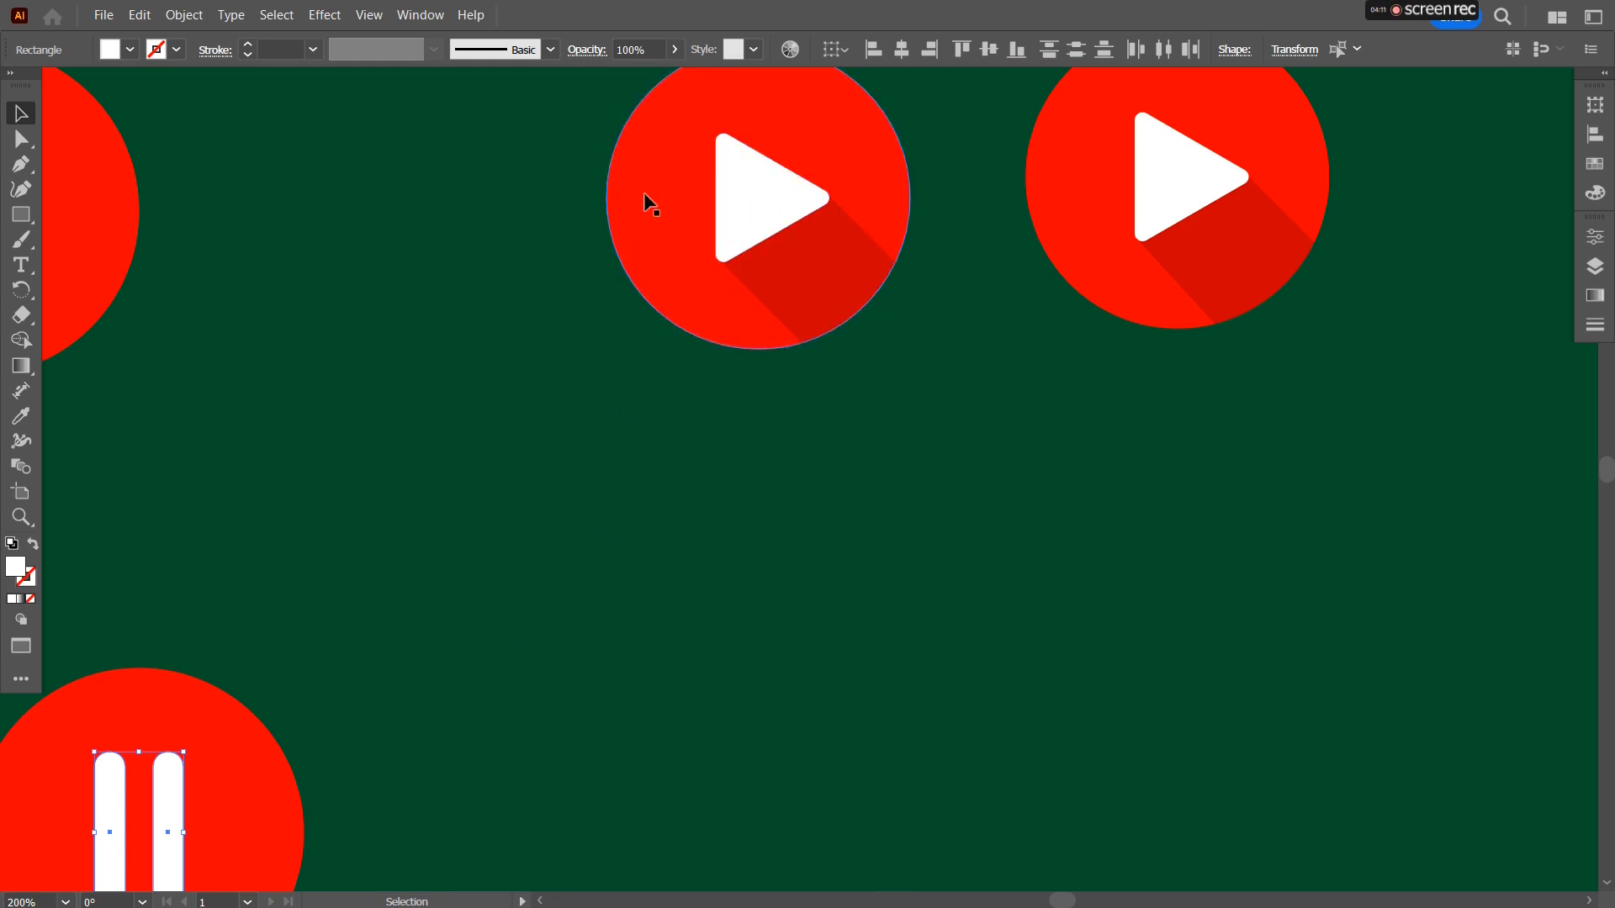
left_click_drag(459, 641, 694, 441)
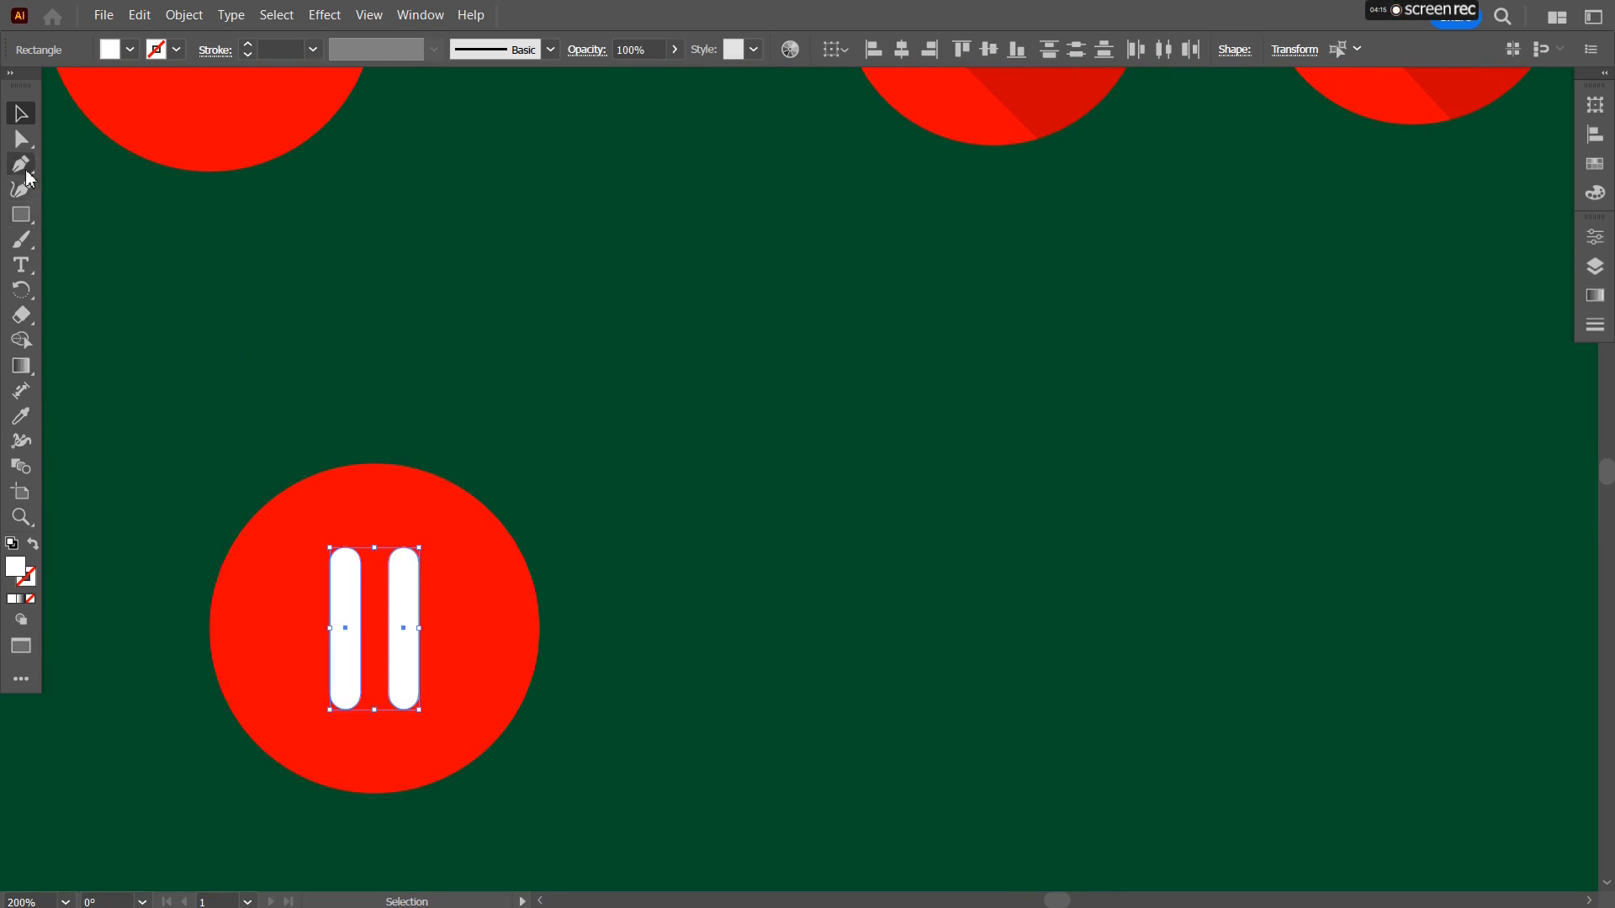
left_click_drag(829, 334, 807, 447)
left_click_drag(536, 322, 439, 393)
Draw a closed Pen shape from the left bar's lower end along a 45° diagonal past the red circle's lower-right edge and back inside the bar.
left_click(21, 164)
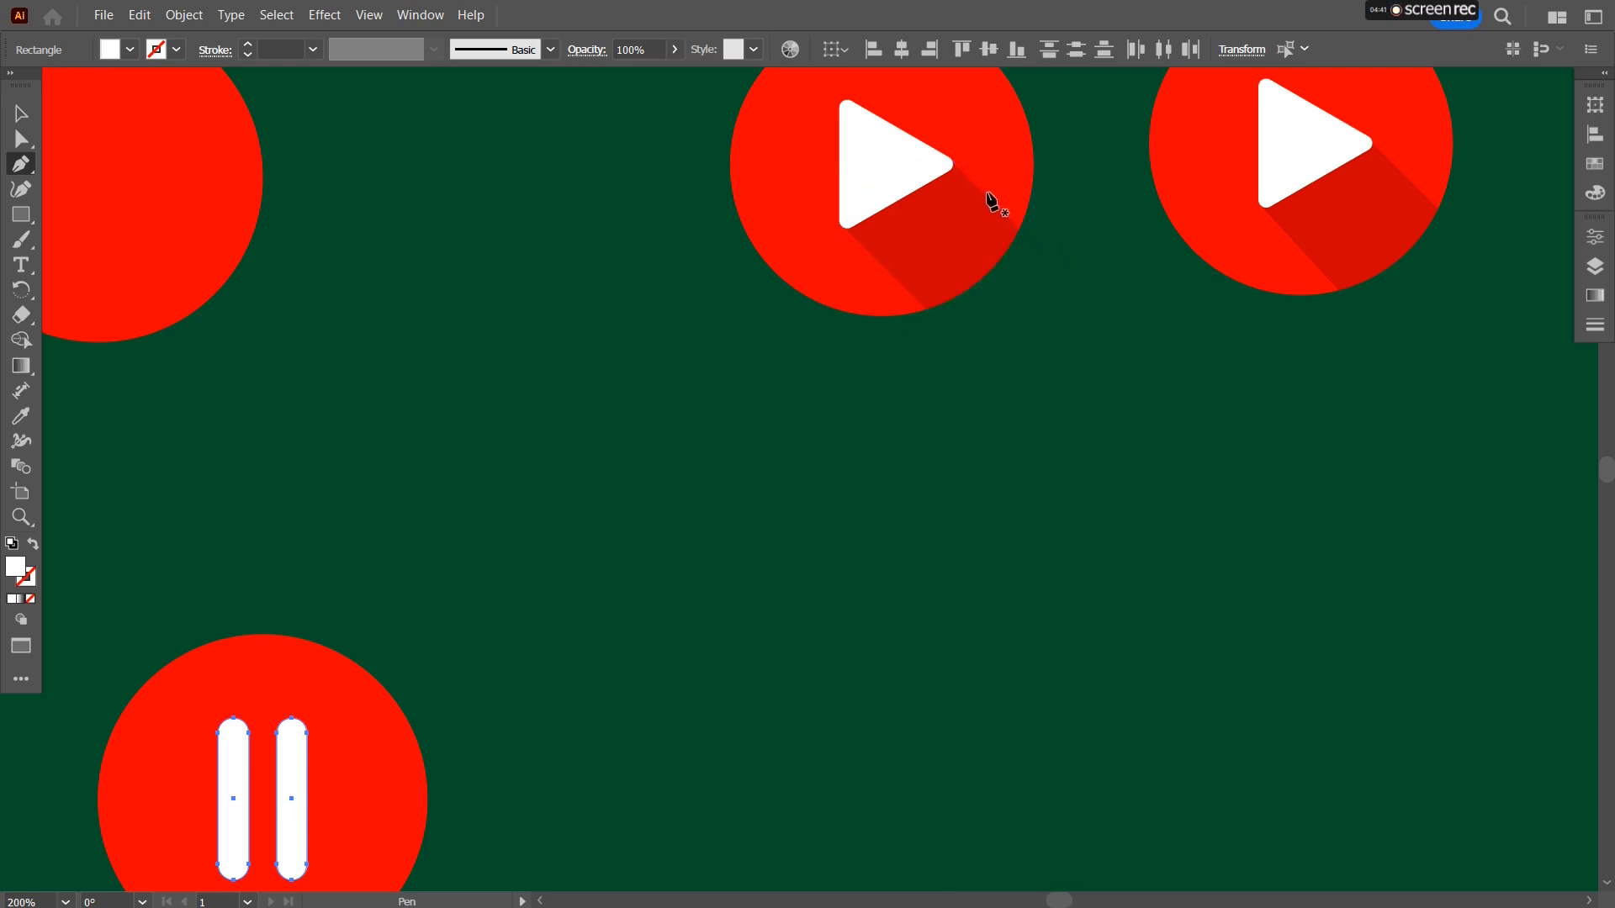
left_click_drag(665, 502, 926, 339)
left_click_drag(715, 460, 651, 254)
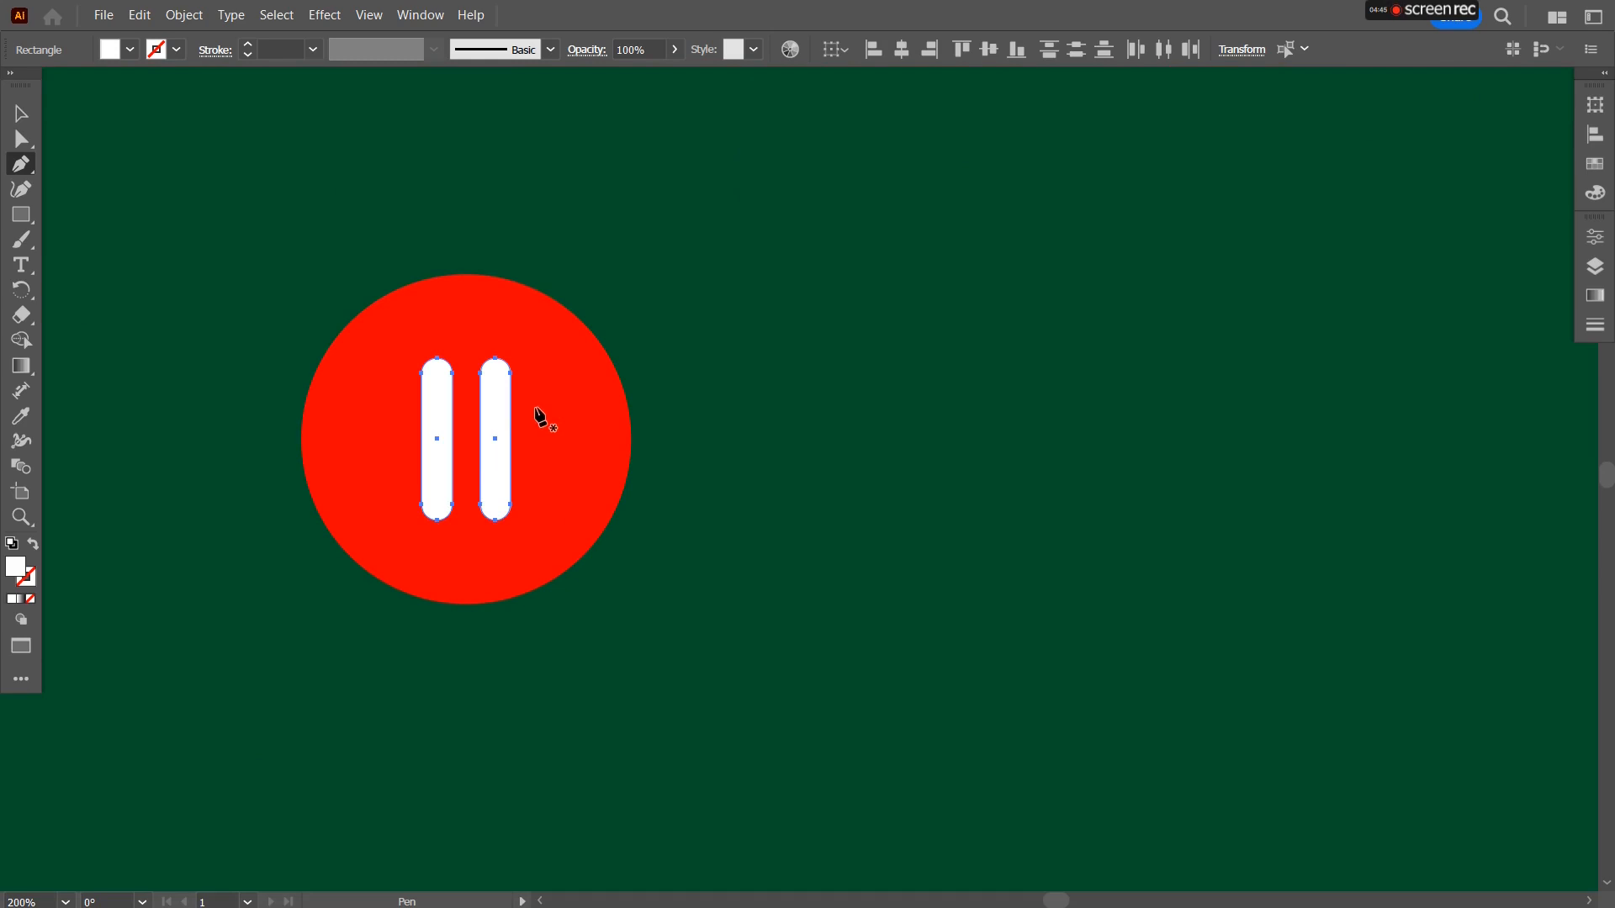
scroll(425, 502, "up", 1)
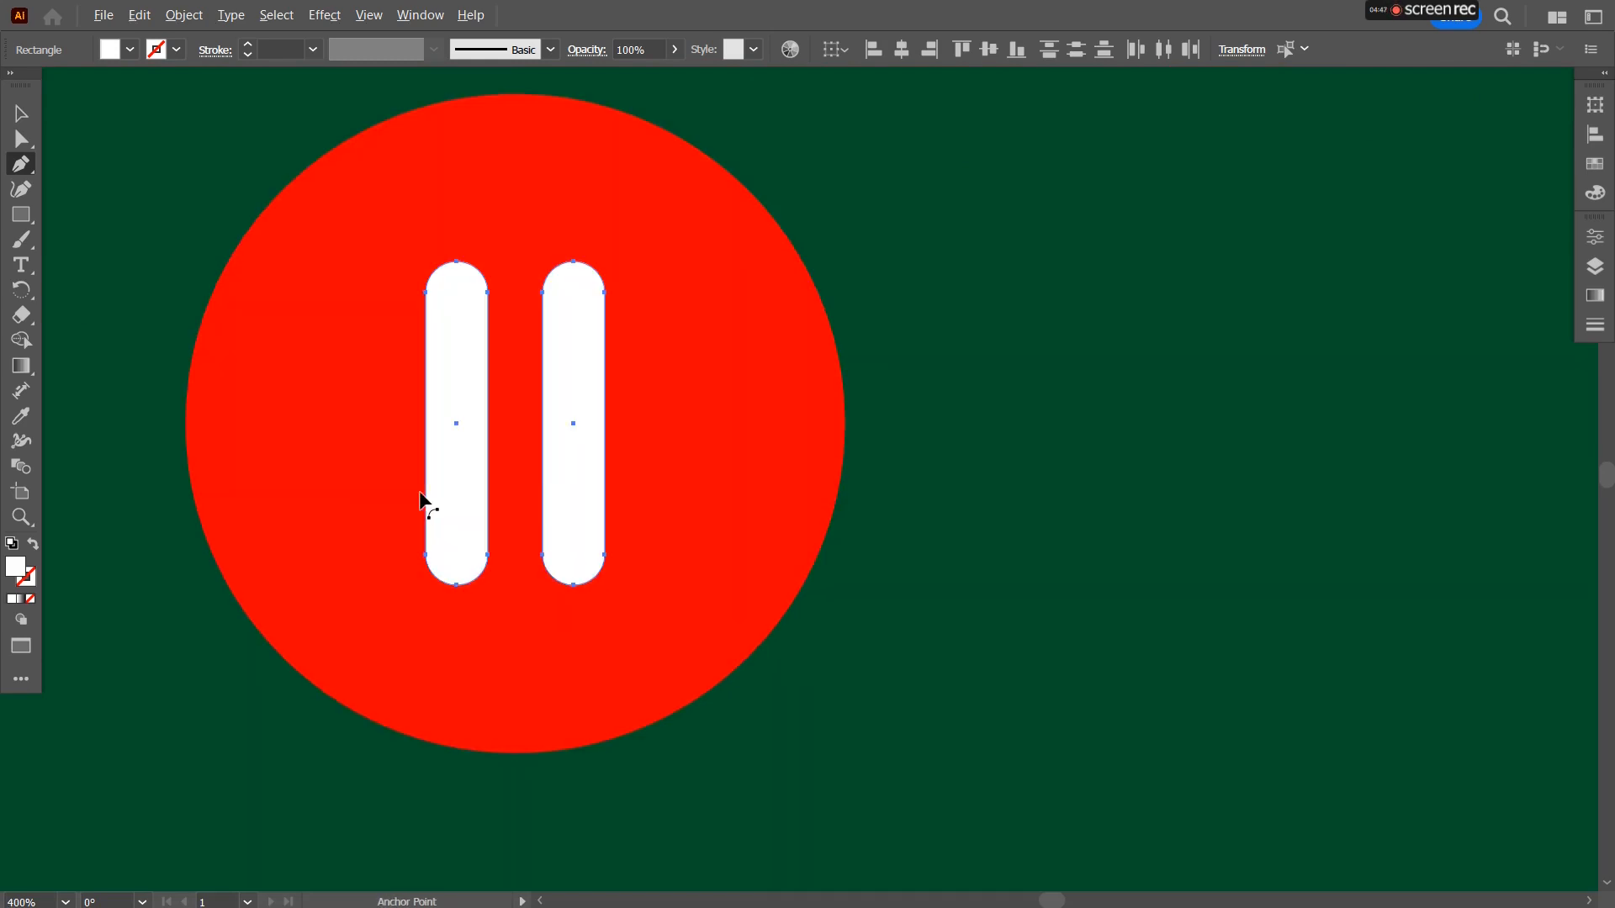
left_click_drag(494, 519, 464, 427)
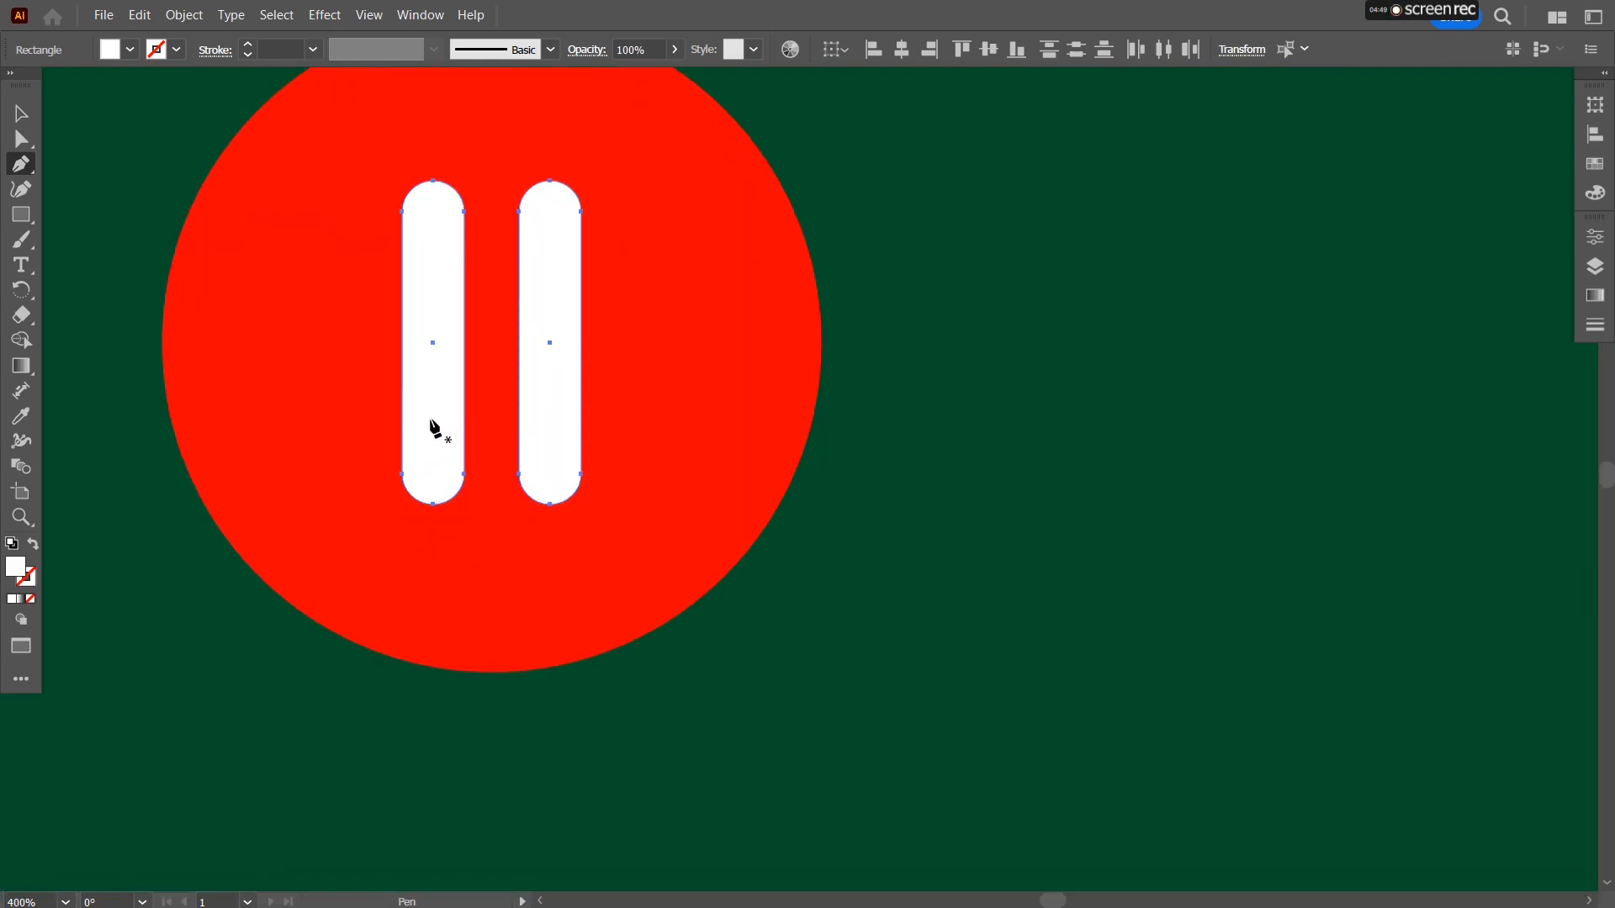
left_click(432, 469)
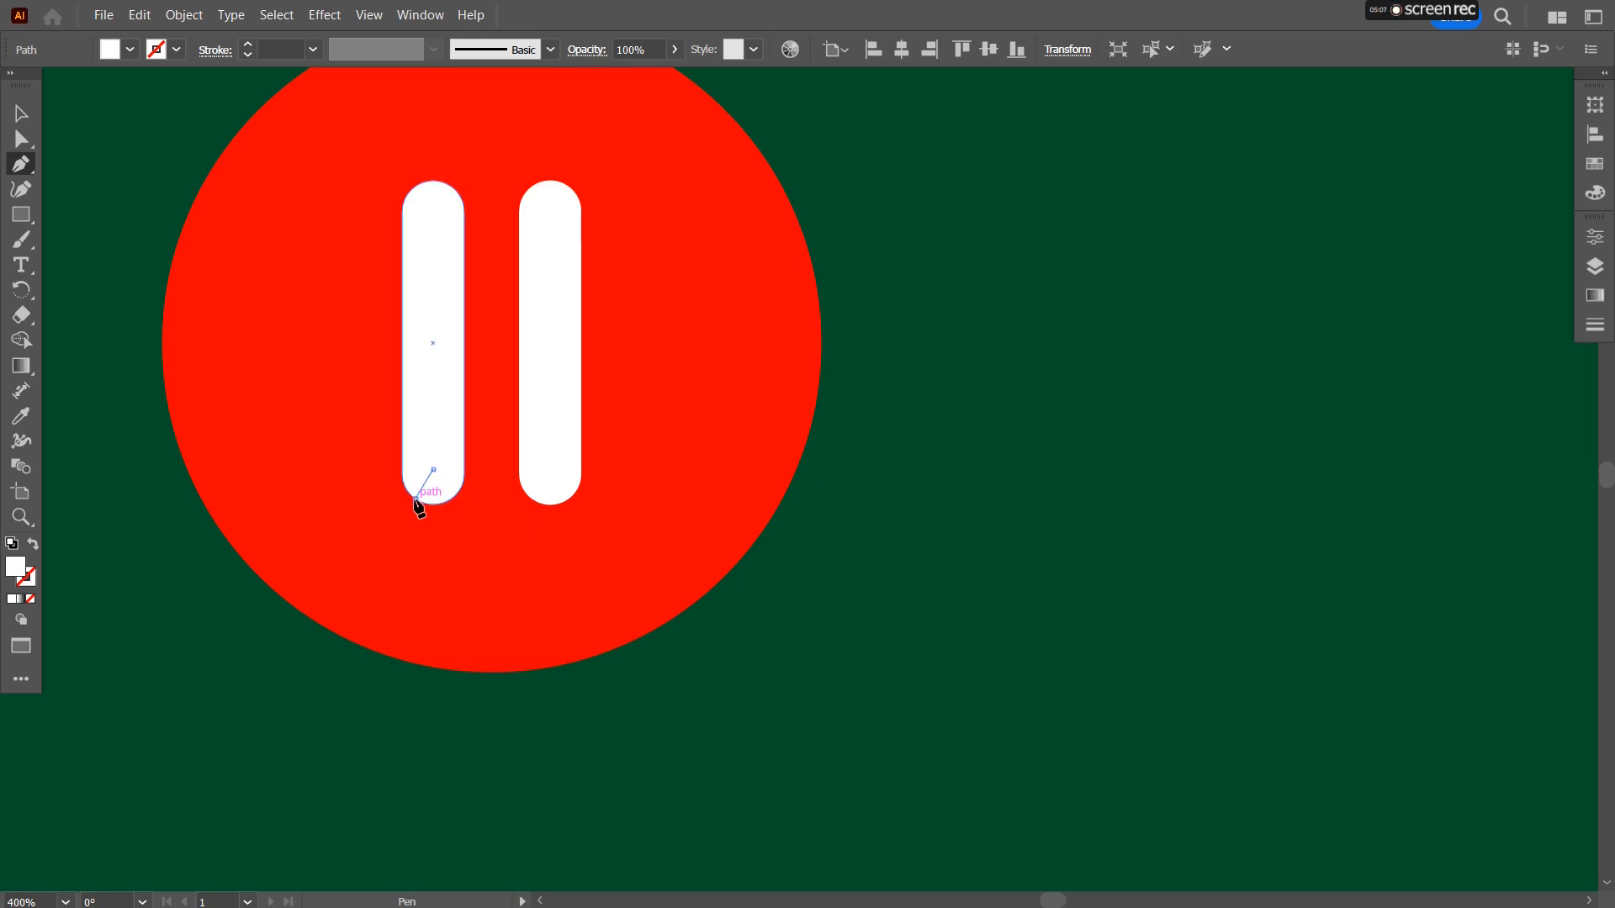
left_click(415, 498)
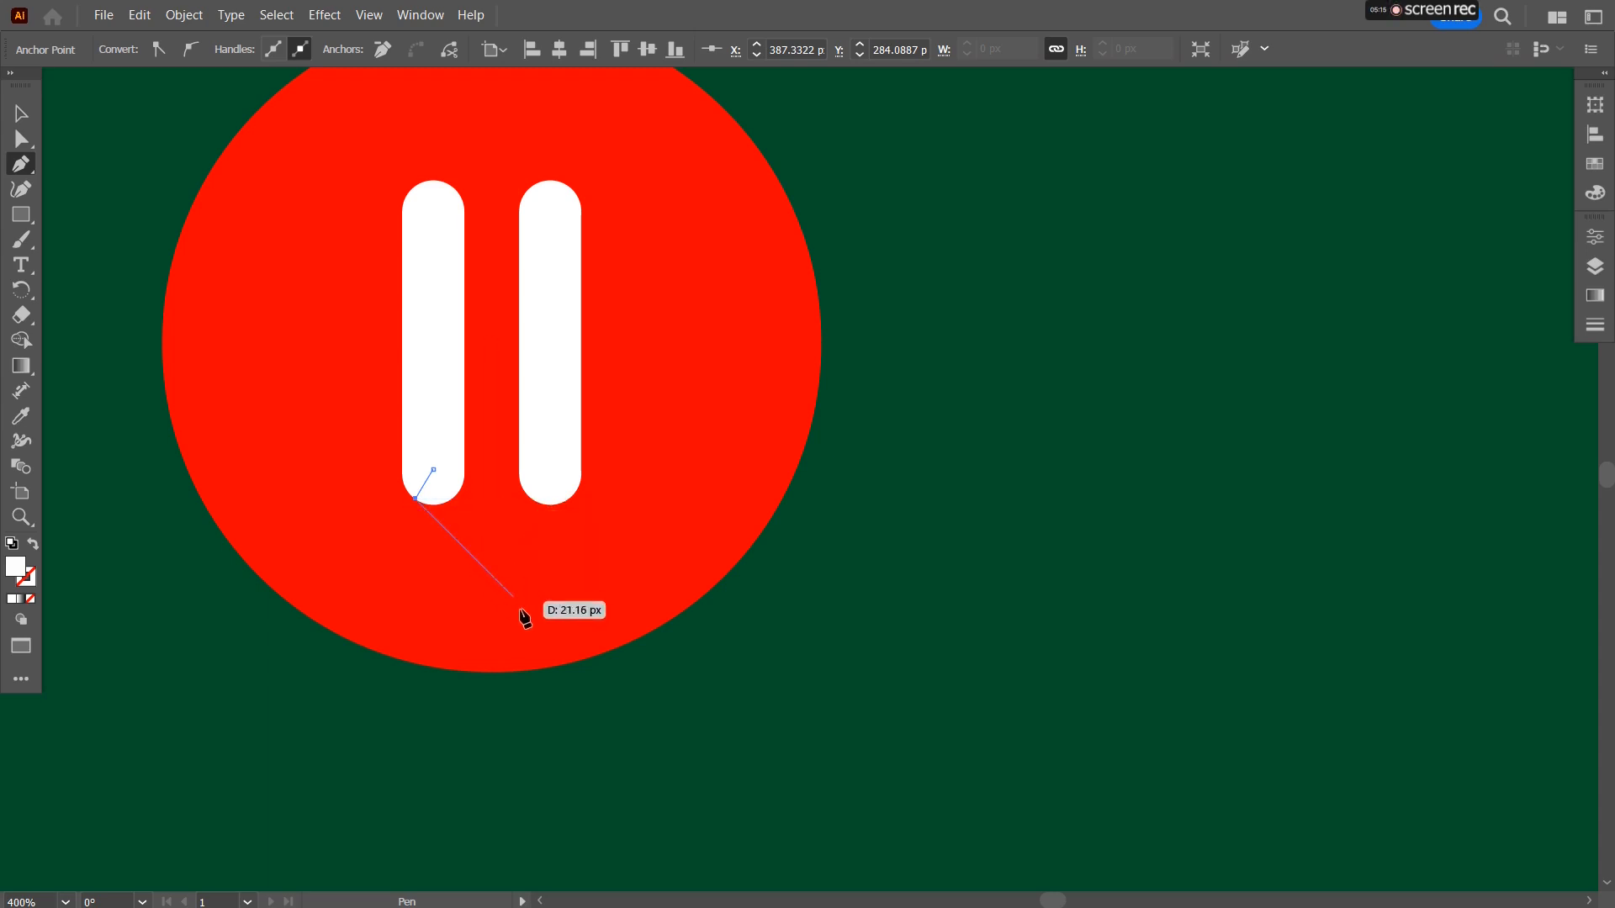
left_click(616, 700)
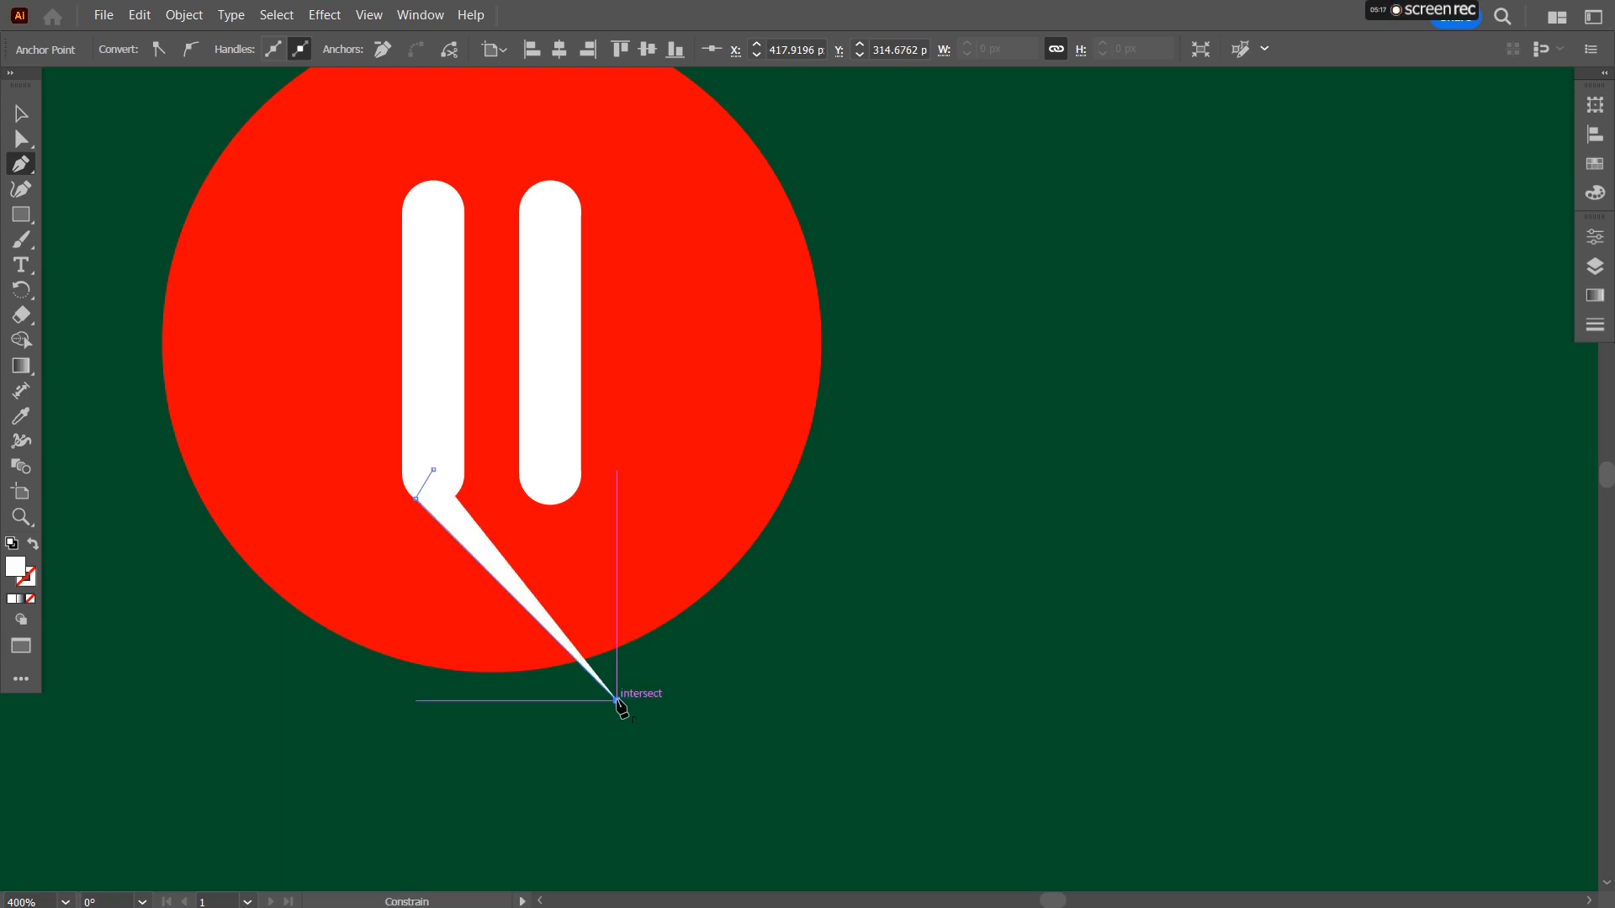
left_click_drag(672, 671, 721, 637)
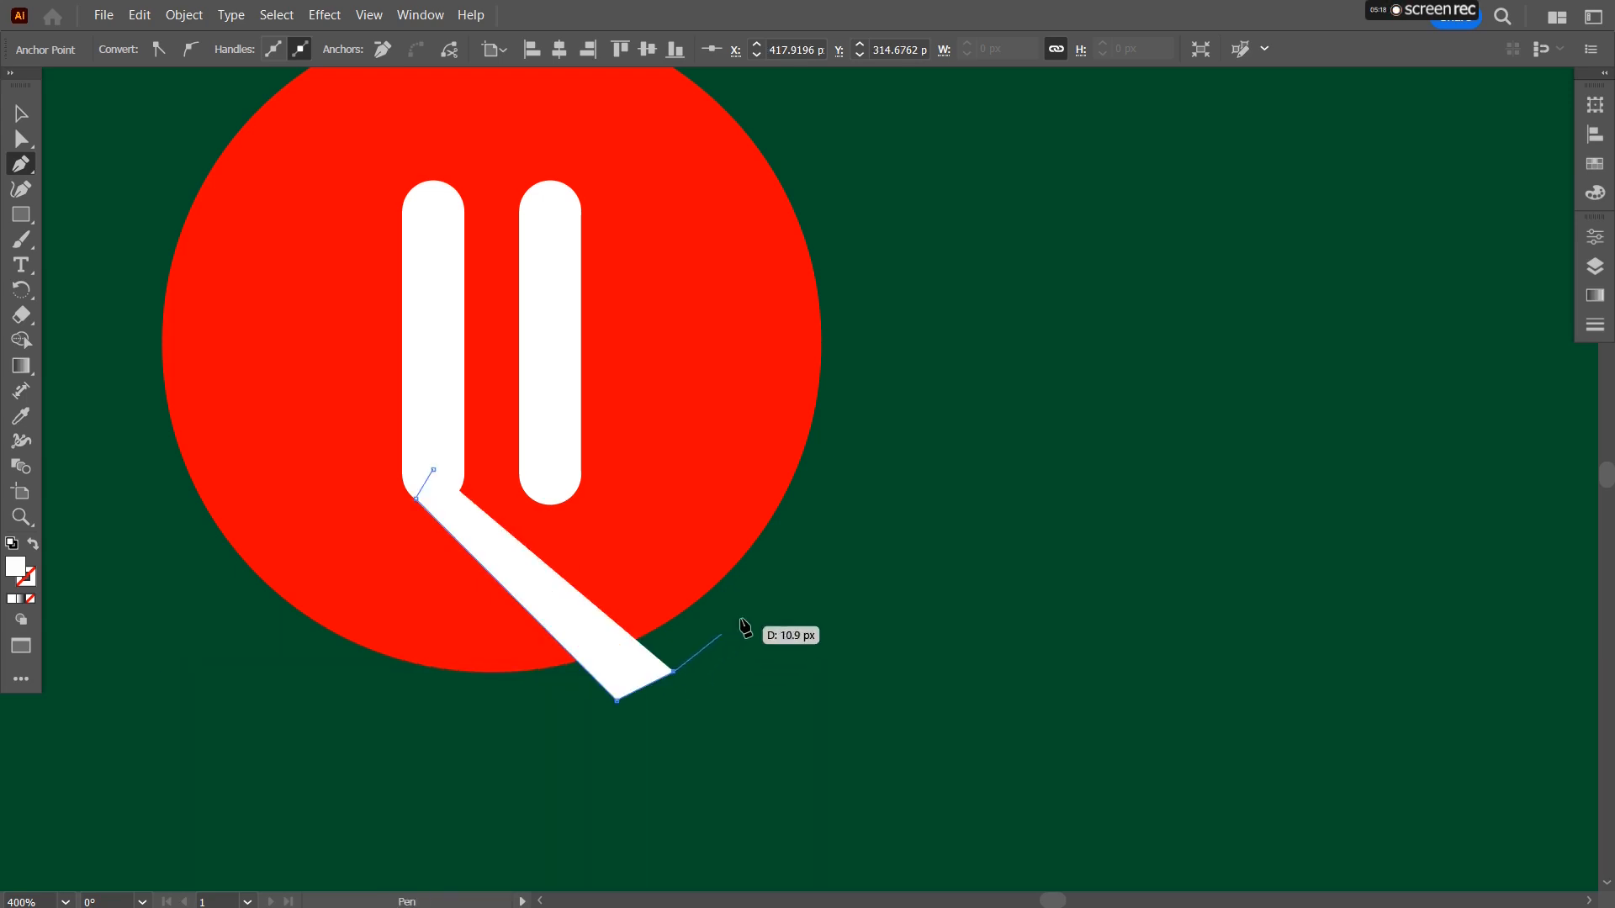
left_click(781, 584)
left_click(797, 548)
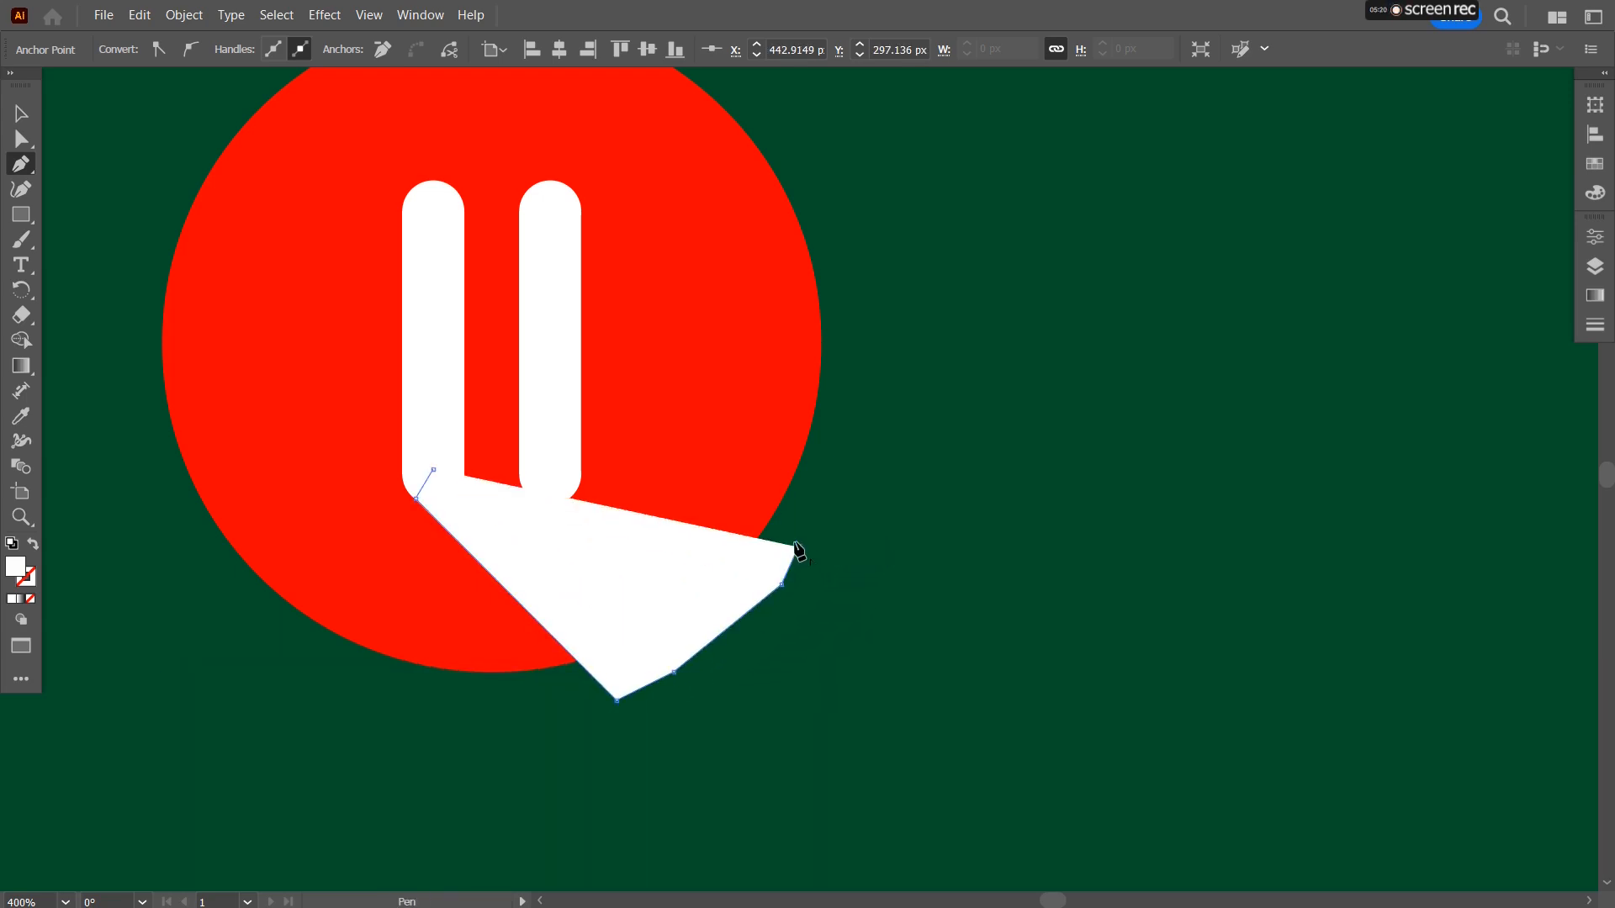
left_click(441, 373)
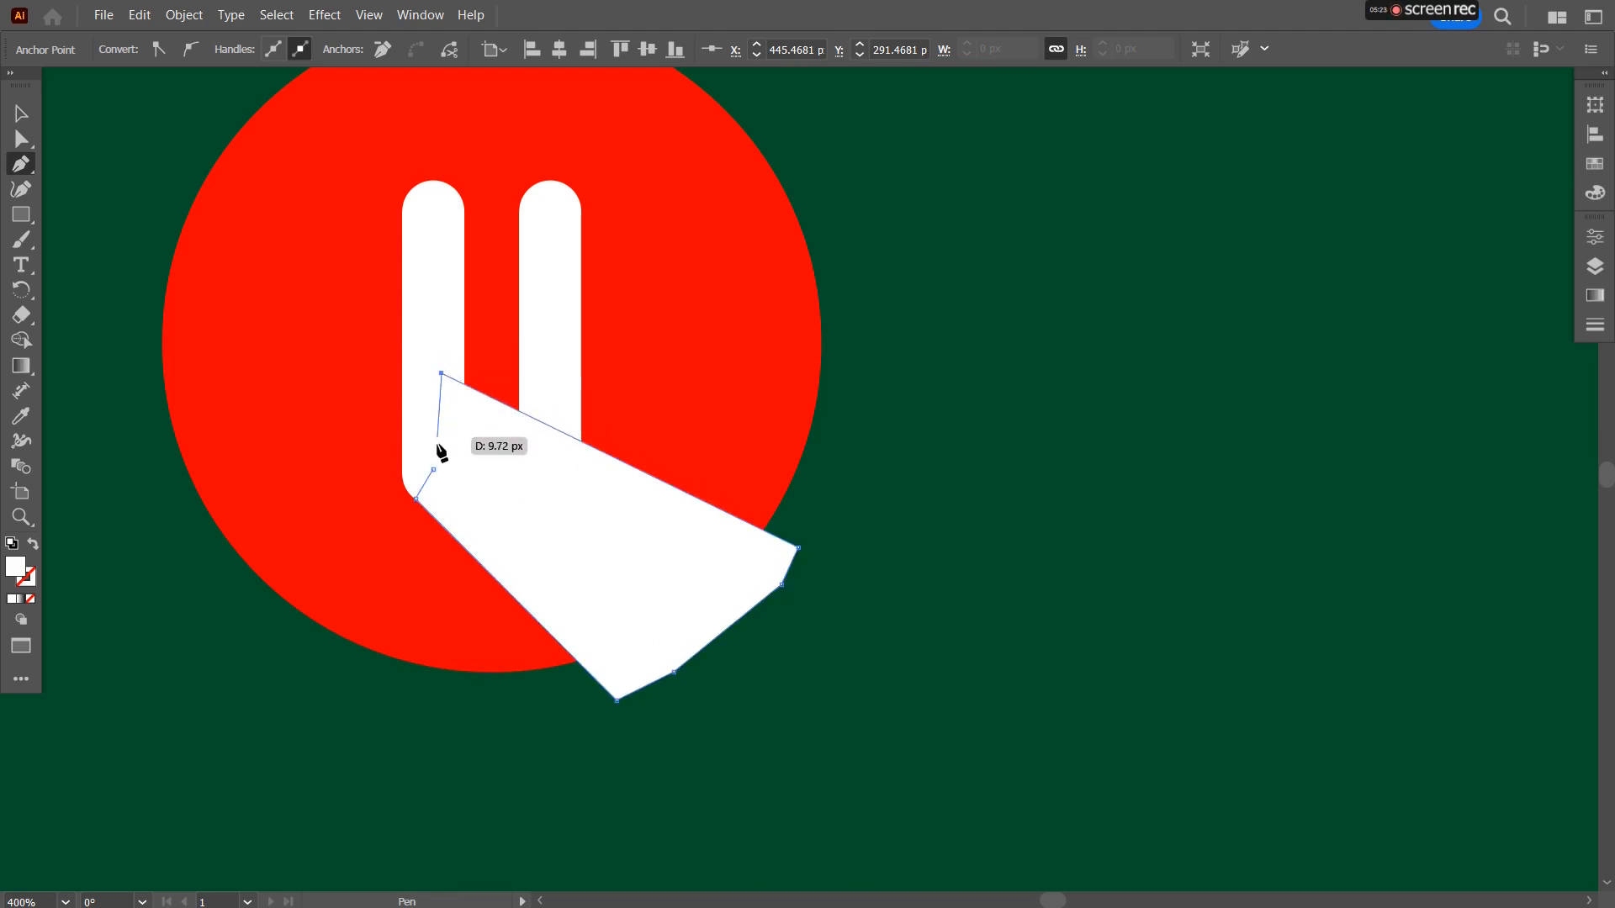
left_click(432, 469)
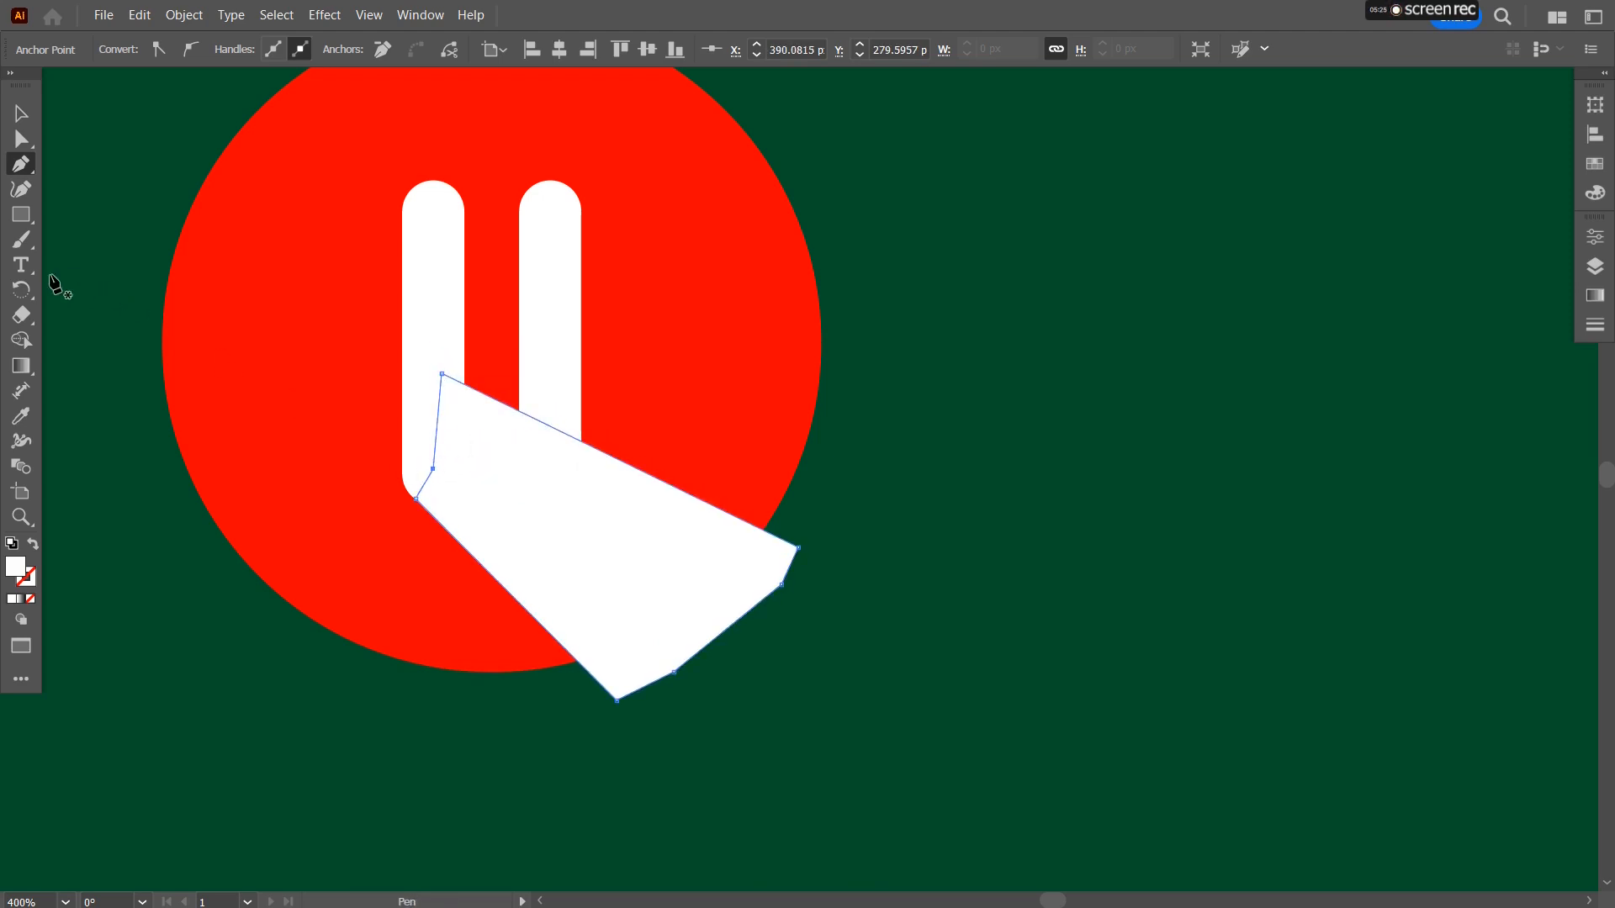
Fill the new shadow shape with a light blue of hue 186°.
double_click(19, 575)
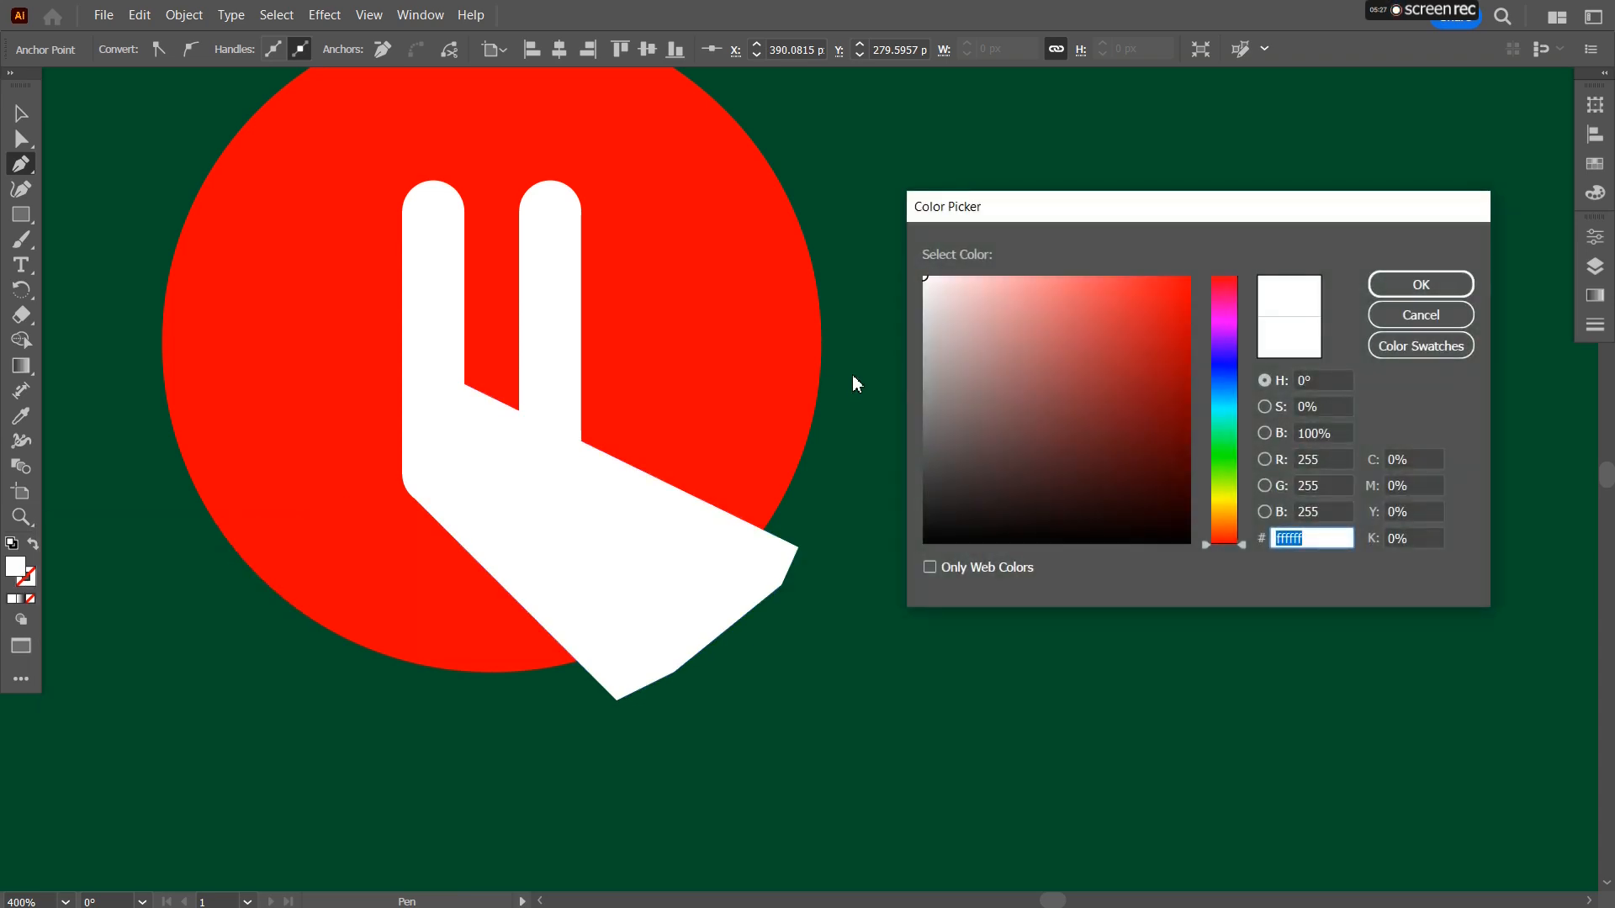
left_click(1227, 407)
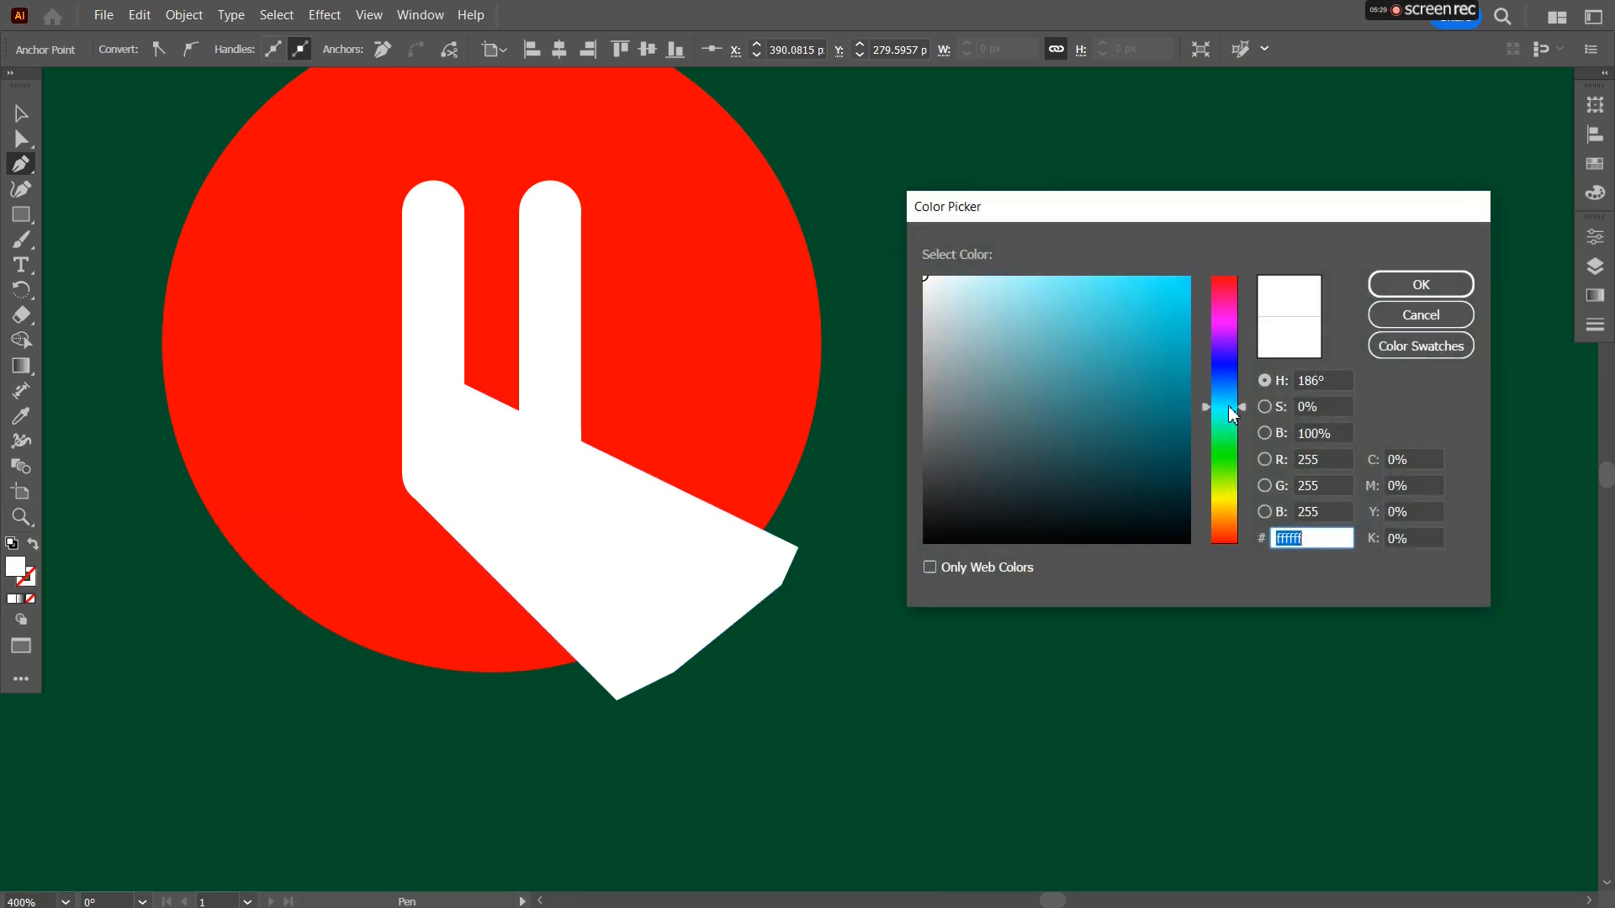
mouse_move(1072, 351)
left_mouse_down()
mouse_move(1060, 306)
mouse_move(973, 299)
left_mouse_up()
left_click(1444, 279)
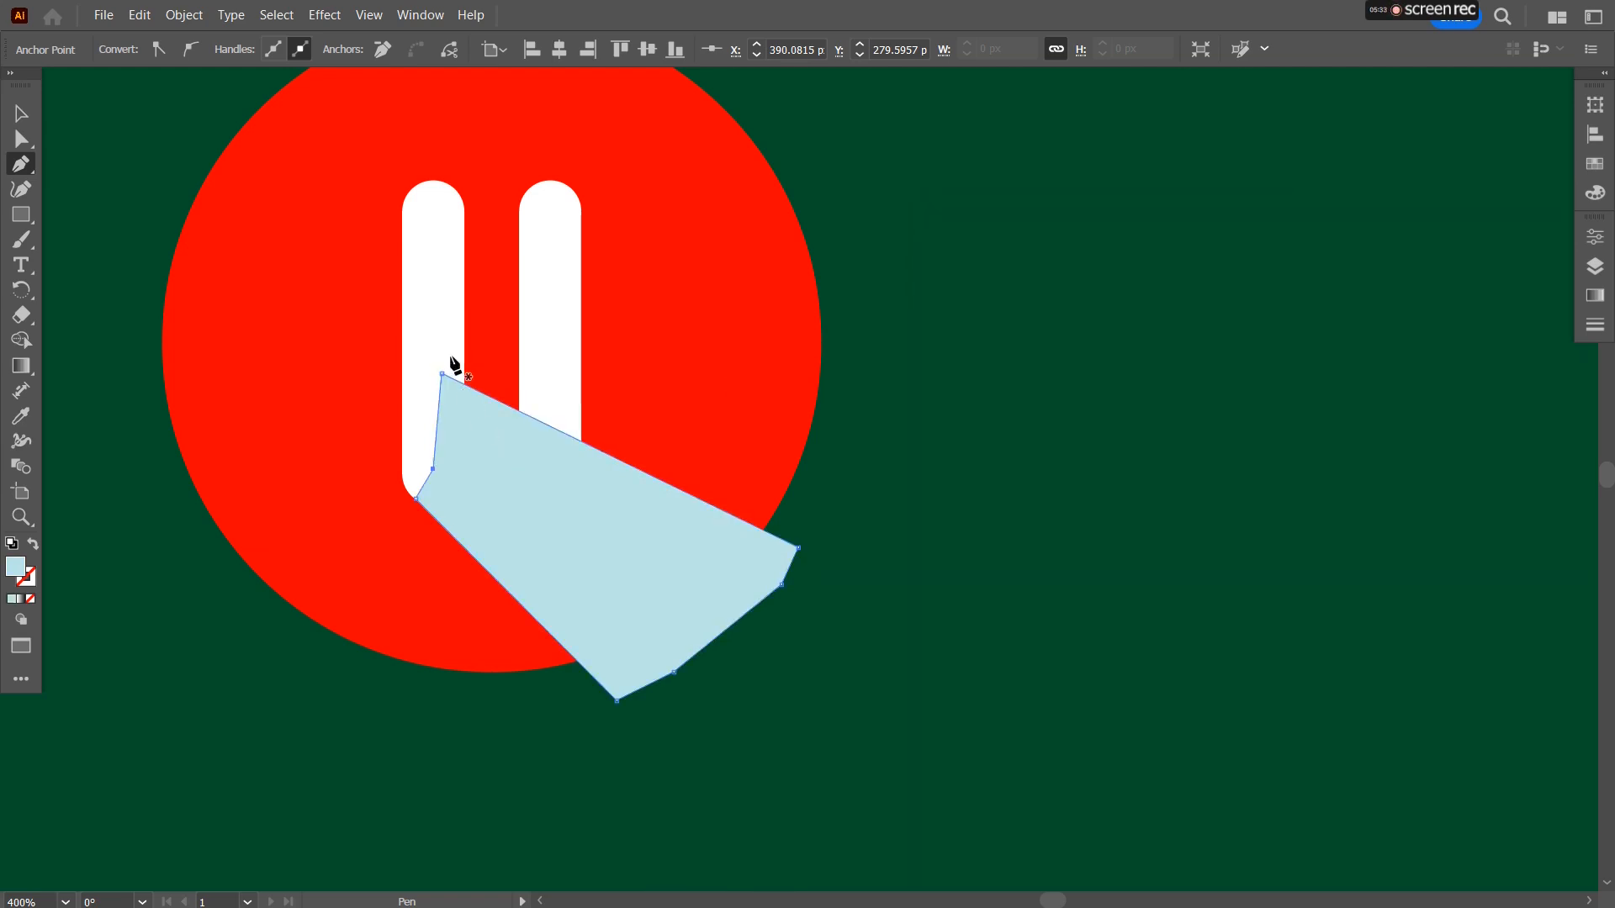
Draw a second closed Pen shape with 45° edges from the tops of both bars past the circle's edge, meeting the first shadow shape's upper corners.
left_click(437, 224)
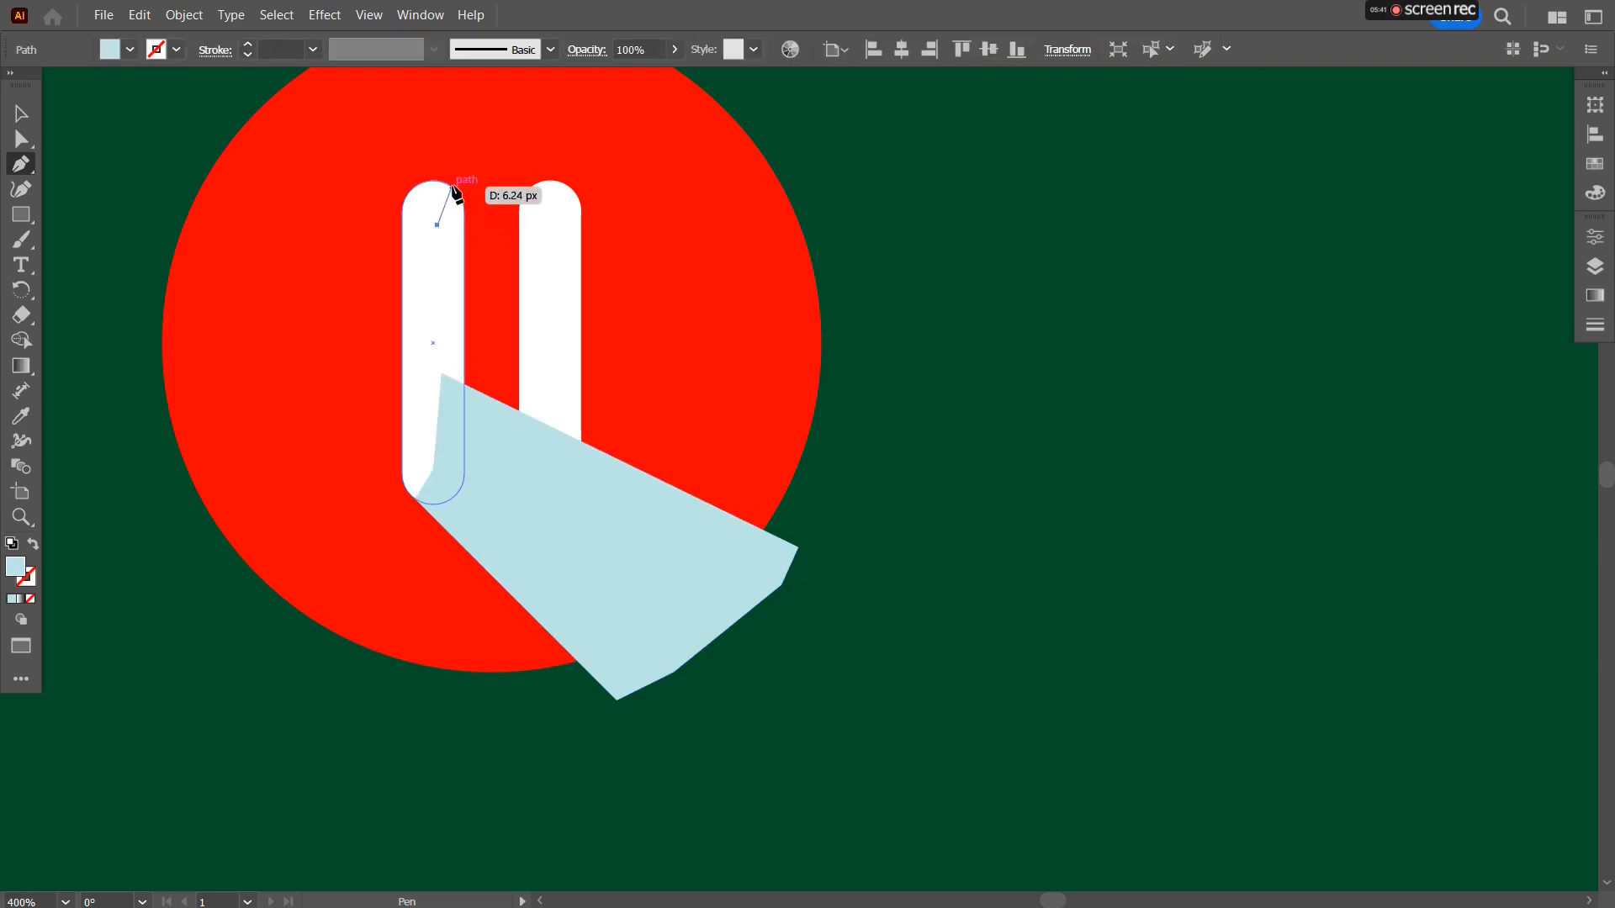
scroll(454, 193, "up", 1)
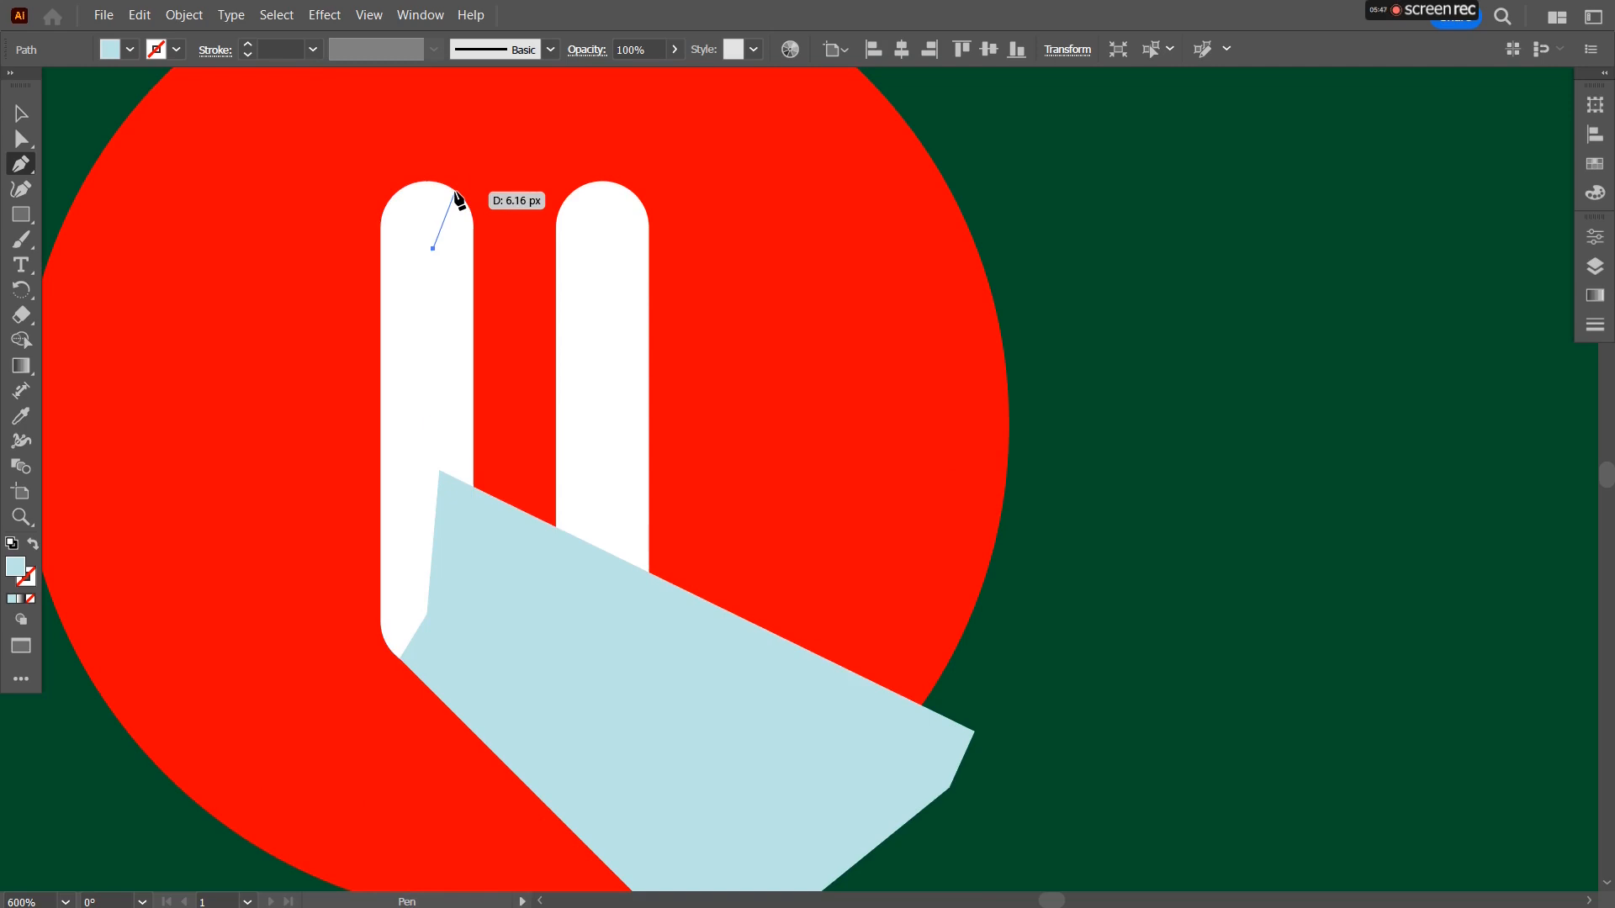
left_click_drag(454, 194, 503, 236)
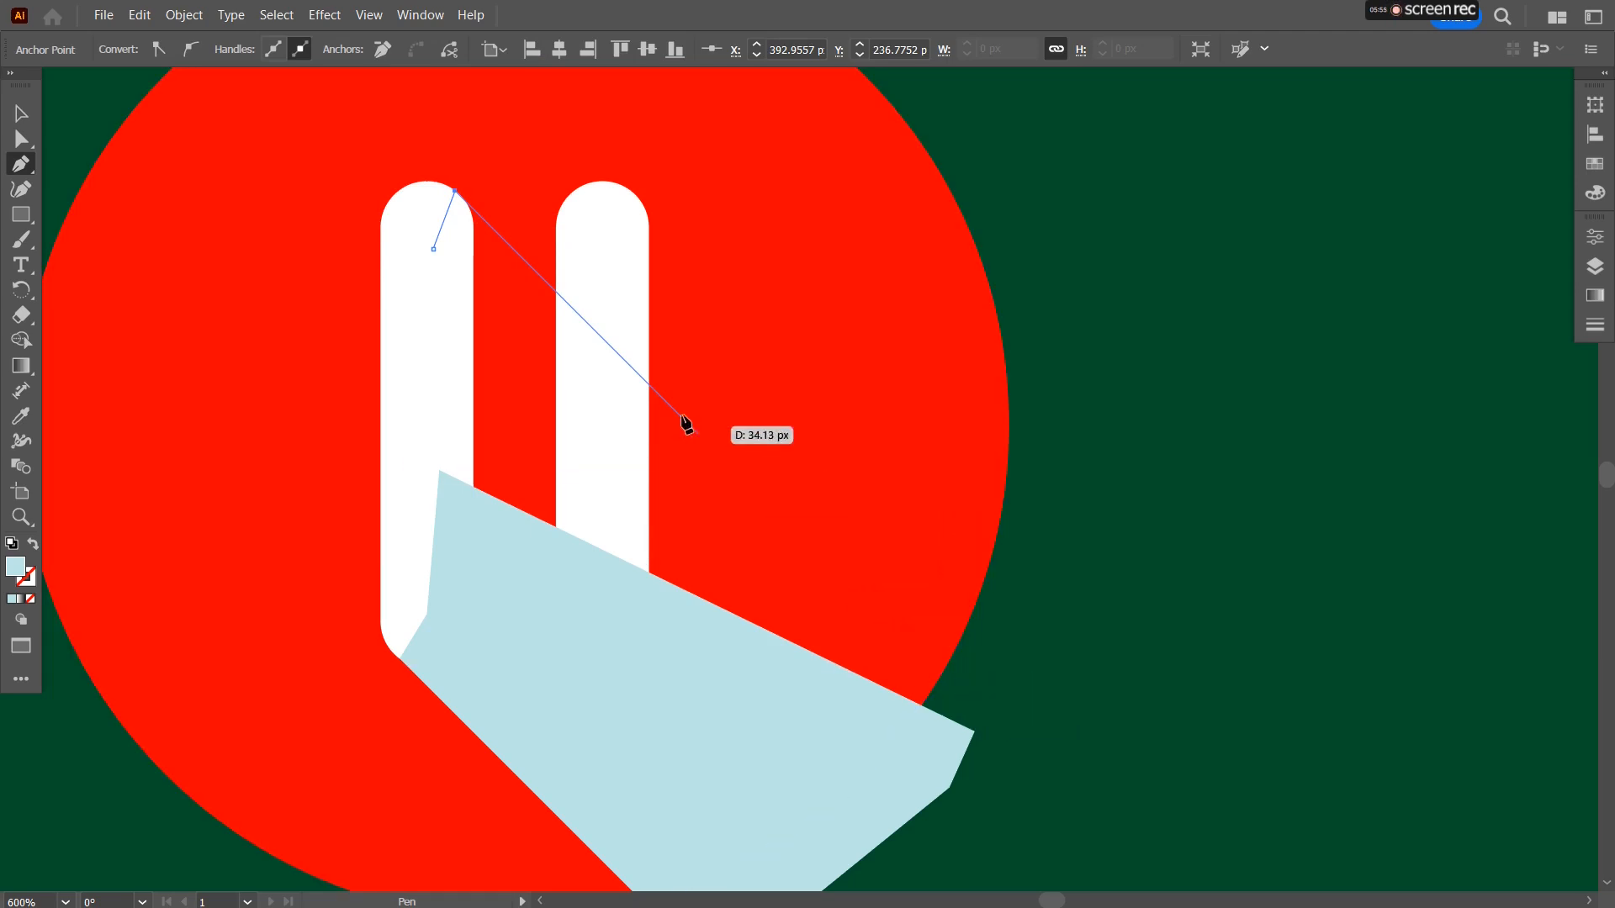
left_click(601, 334)
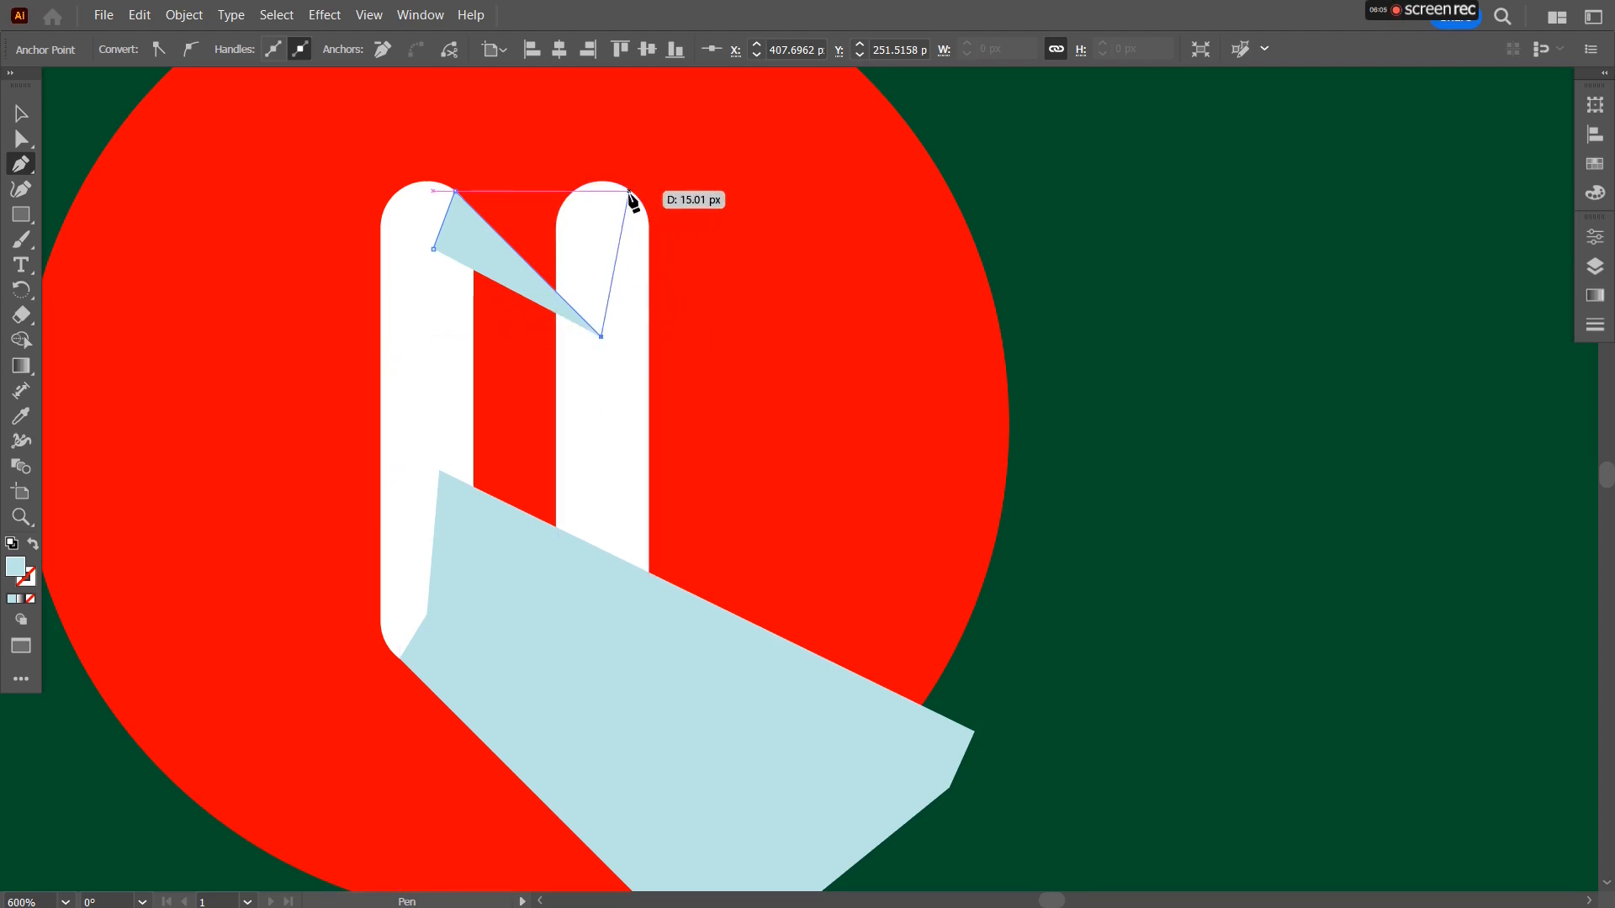
key("shift")
left_click(629, 192)
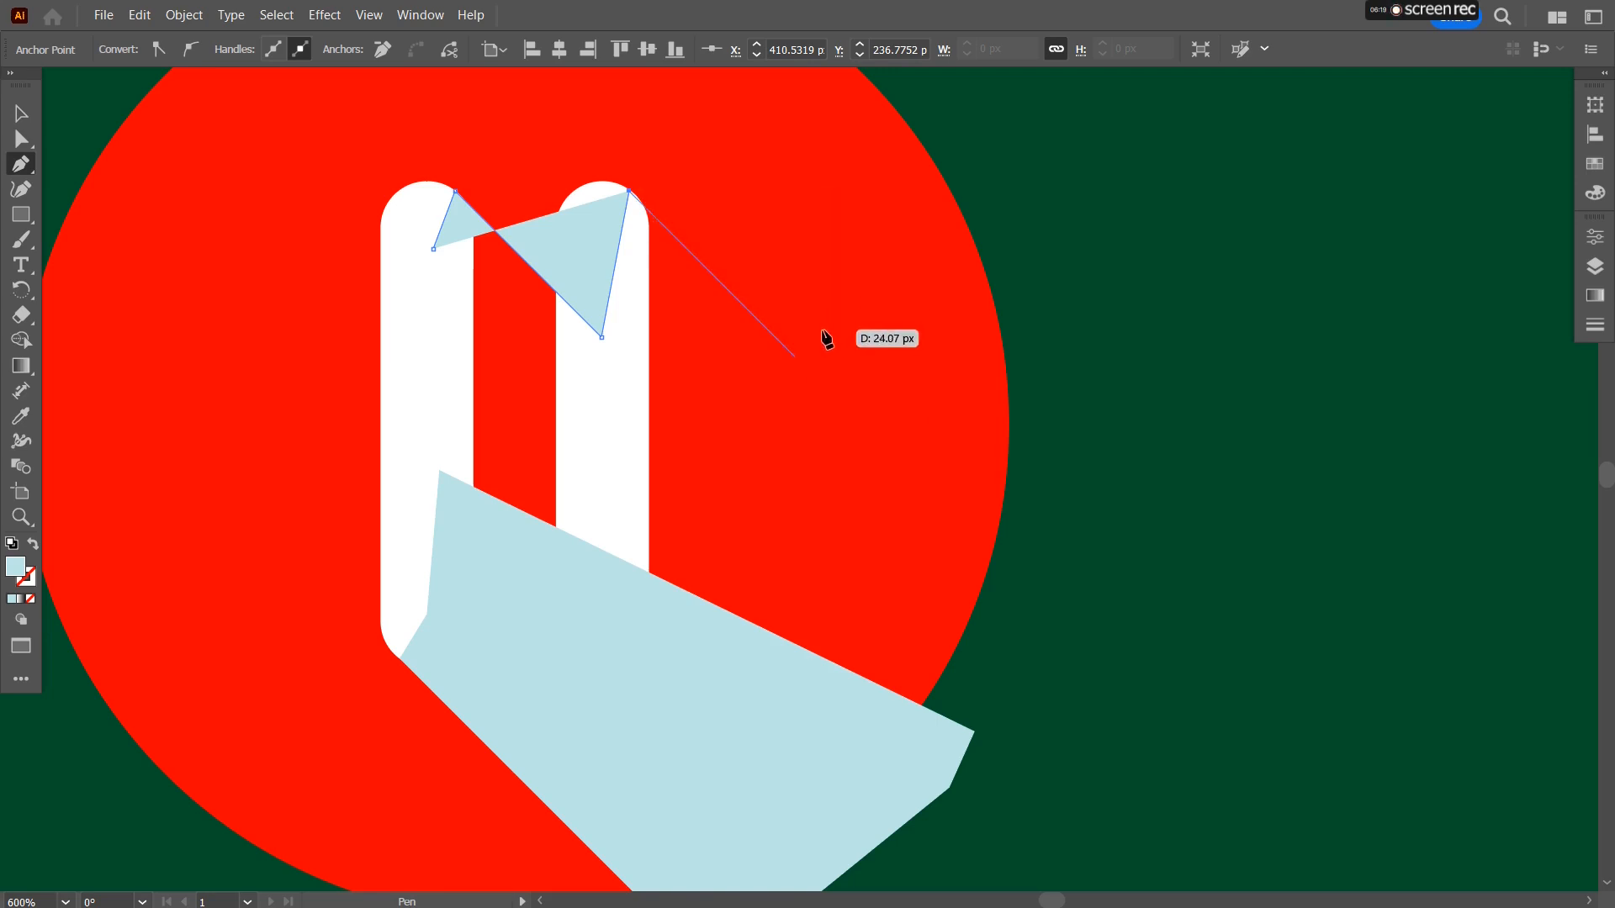
left_click(1049, 611)
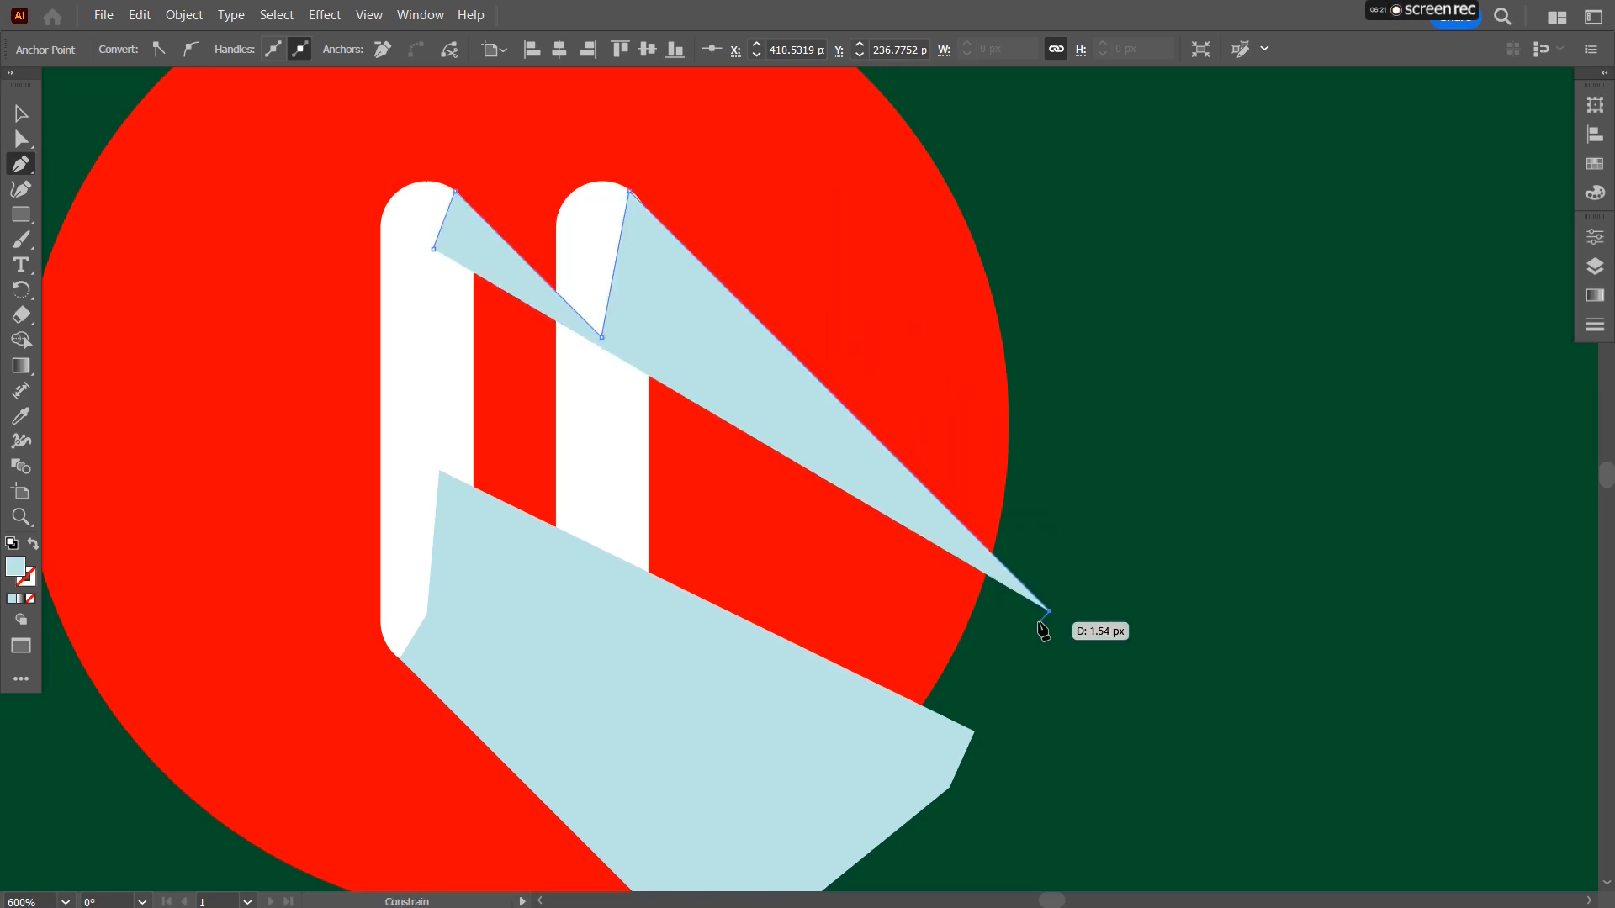
left_click(974, 730)
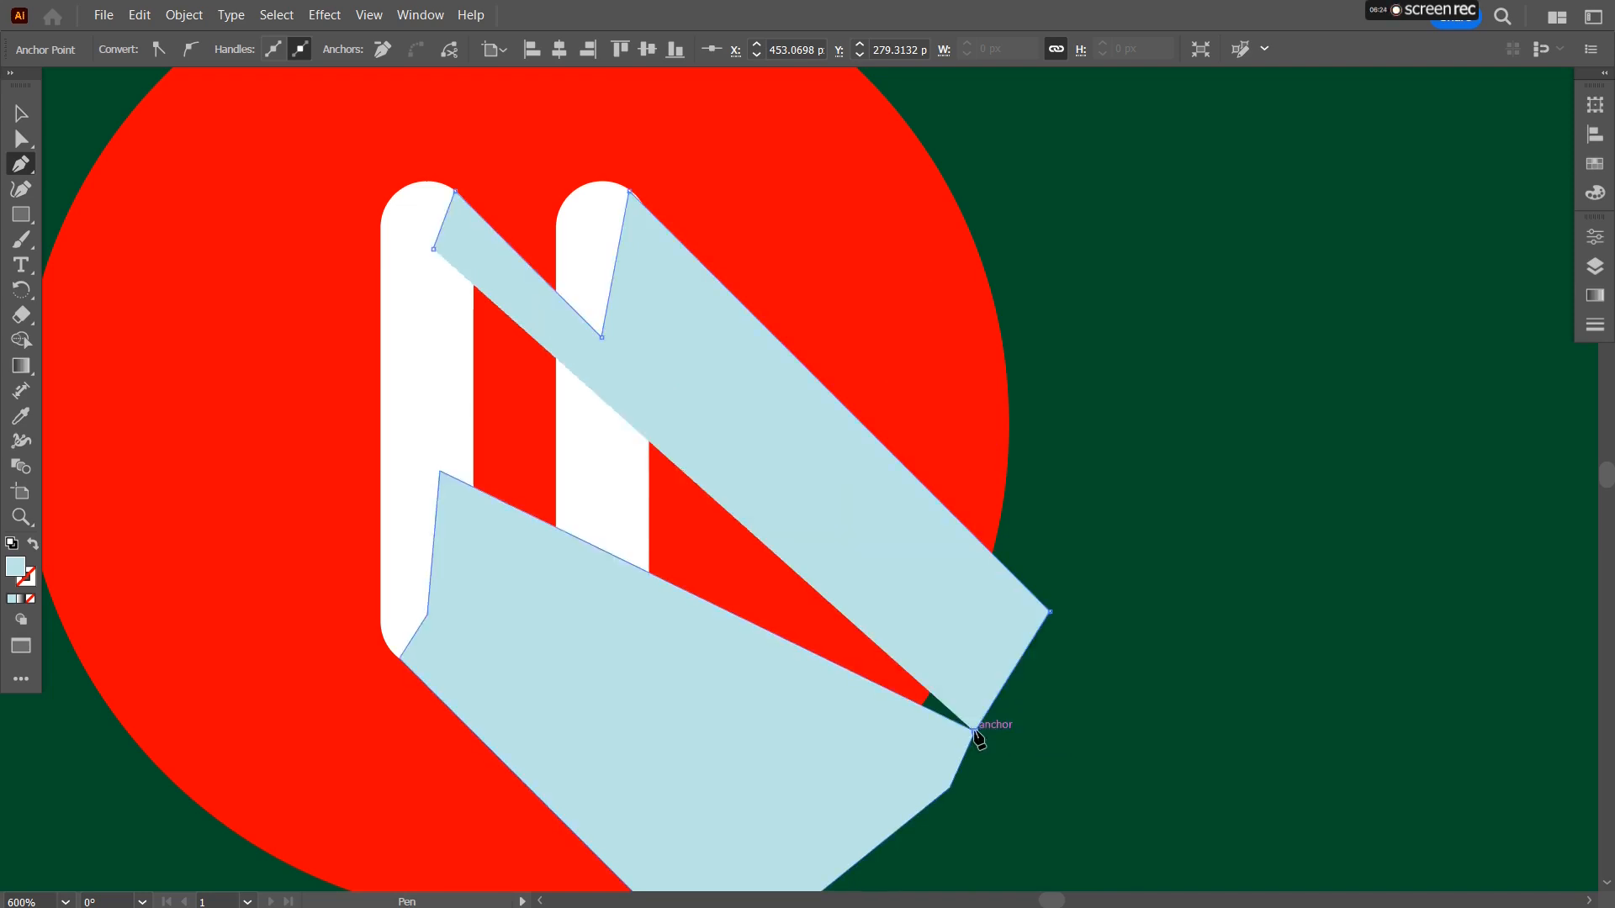
left_click(439, 471)
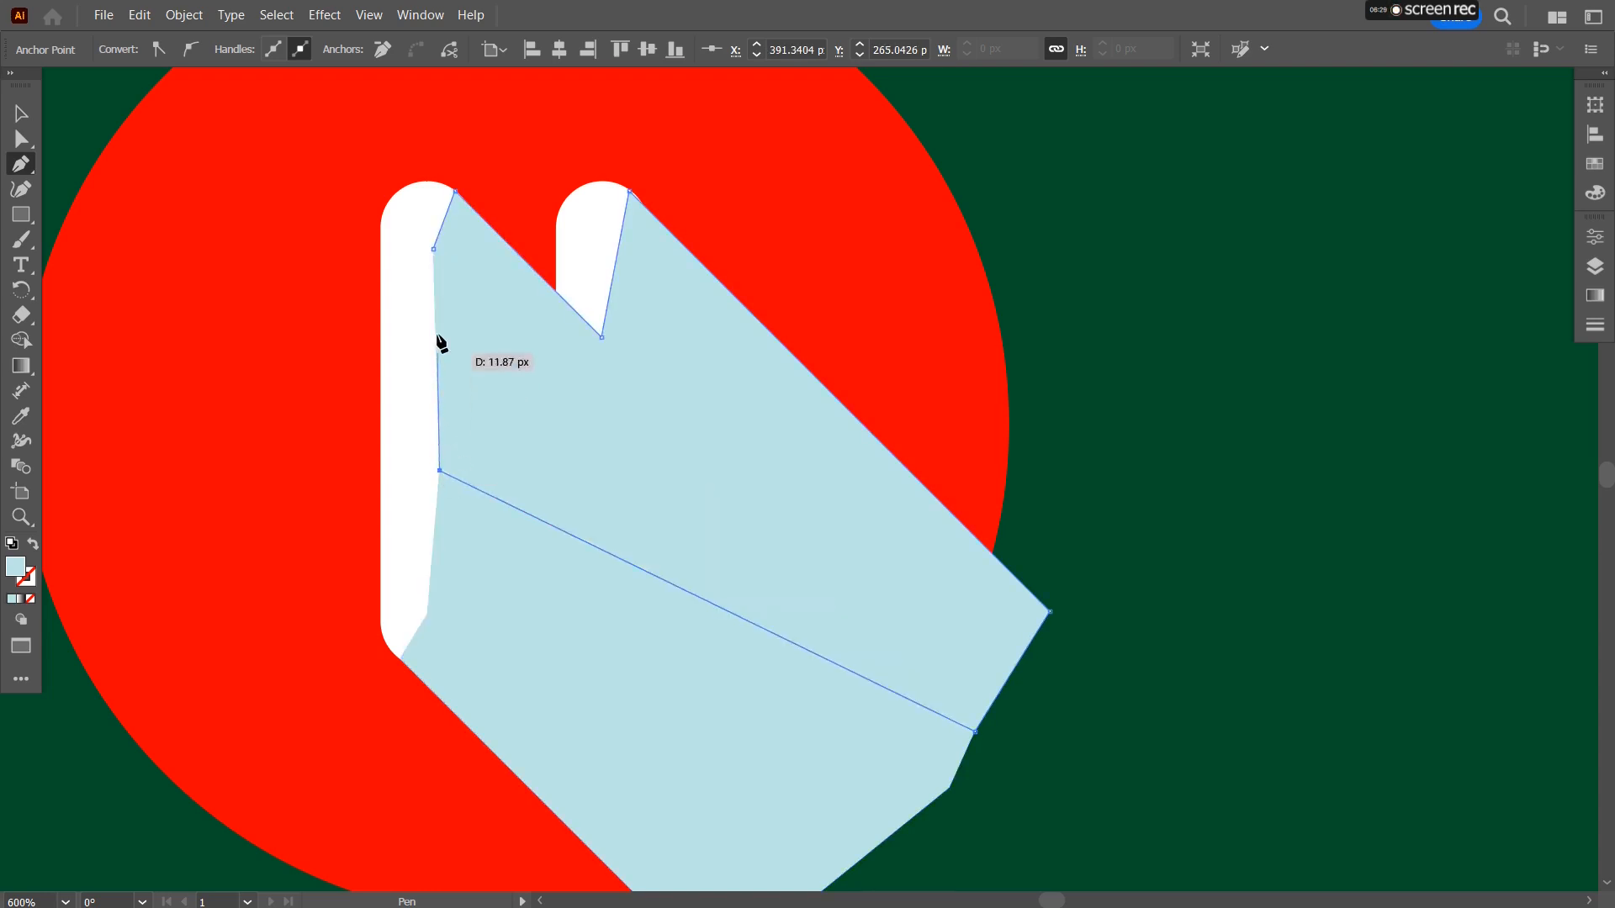
left_click(433, 250)
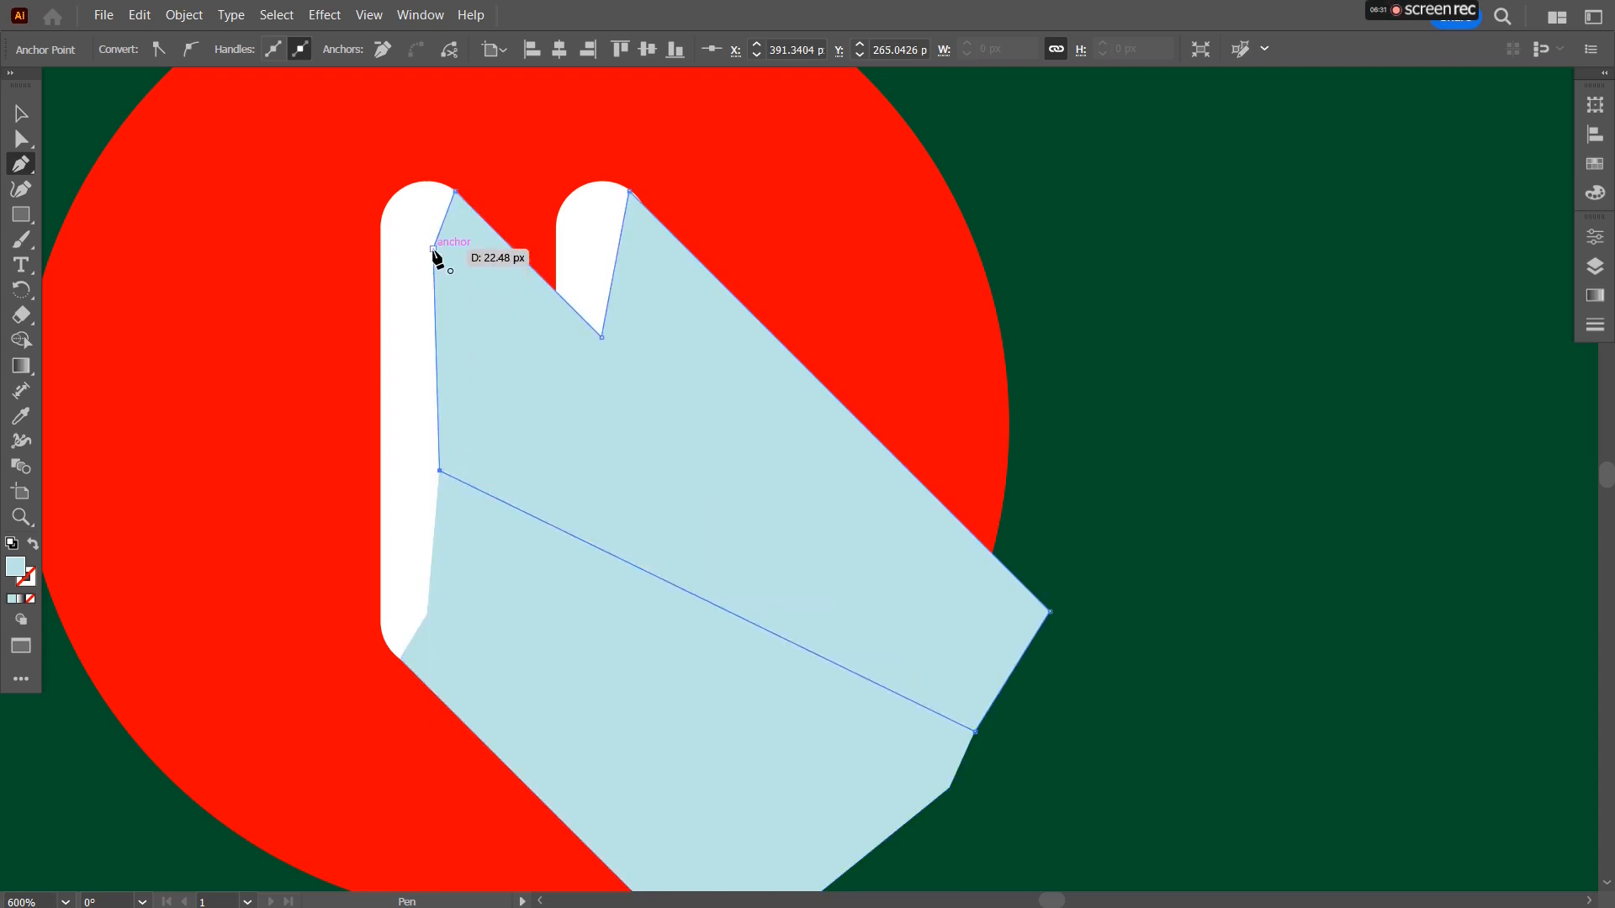
Try to send the second shadow shape backward behind both white bars.
left_click(21, 115)
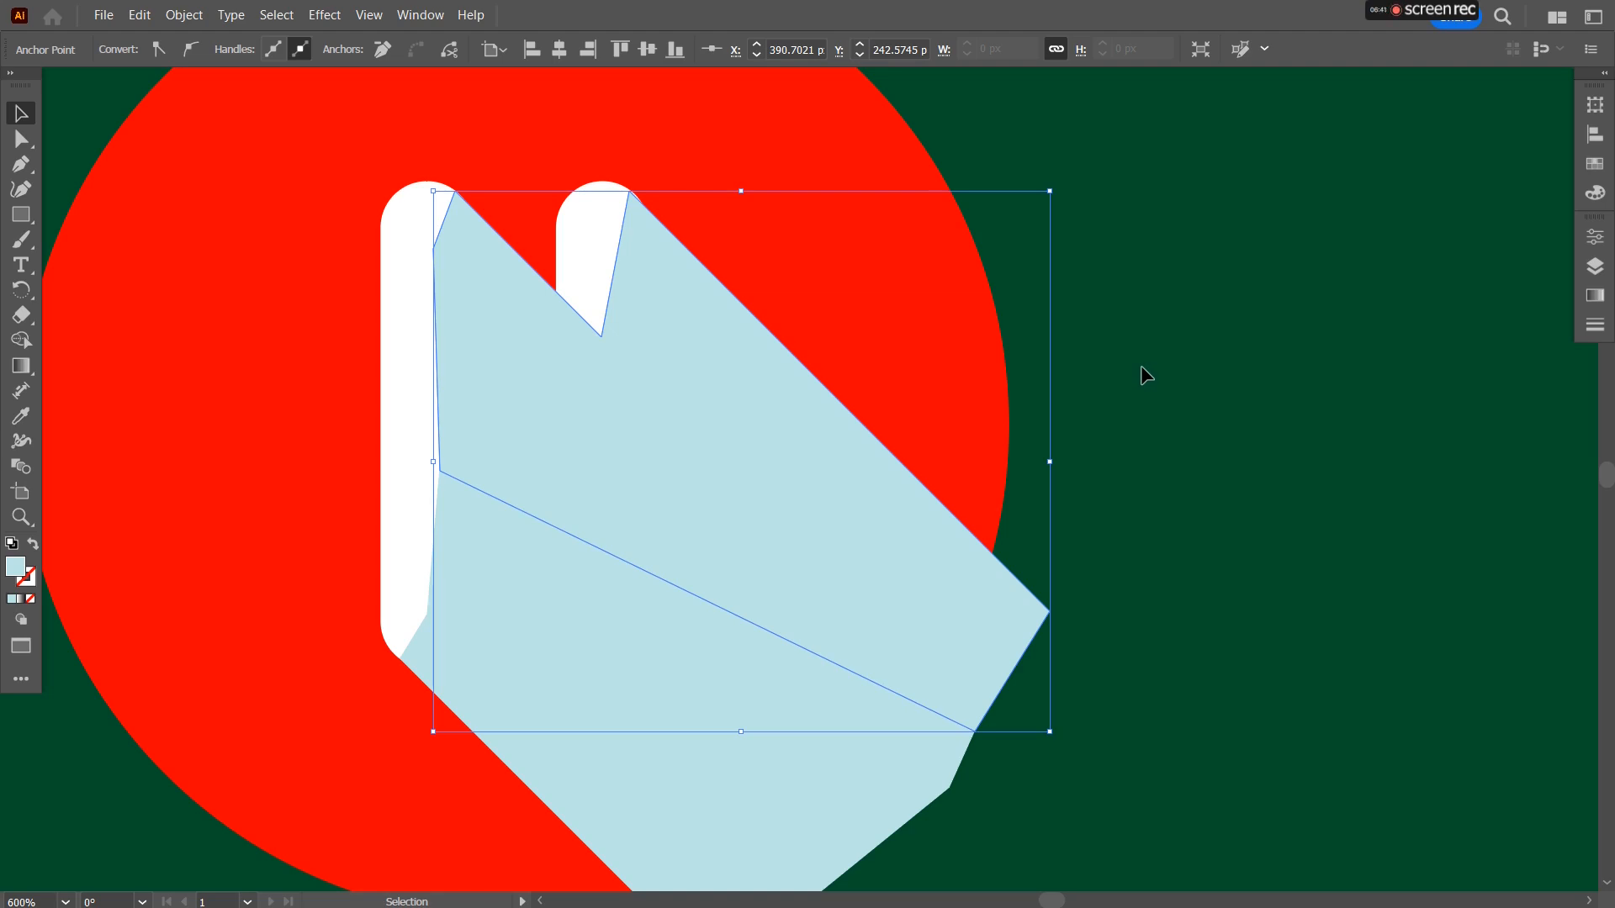
key("a")
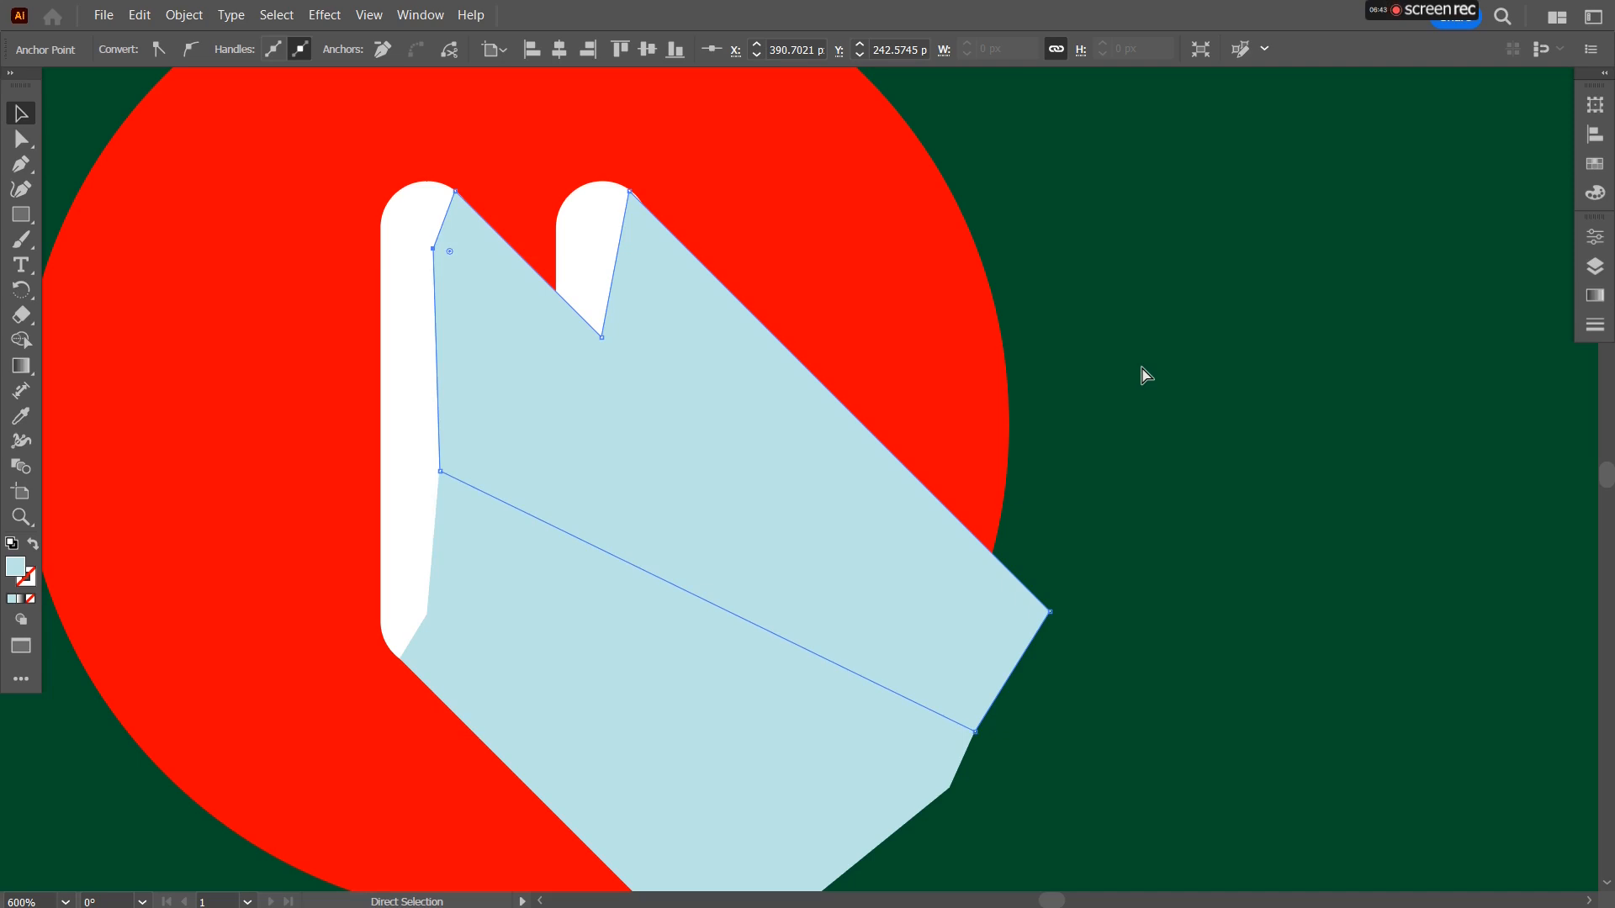
key("ctrl+[")
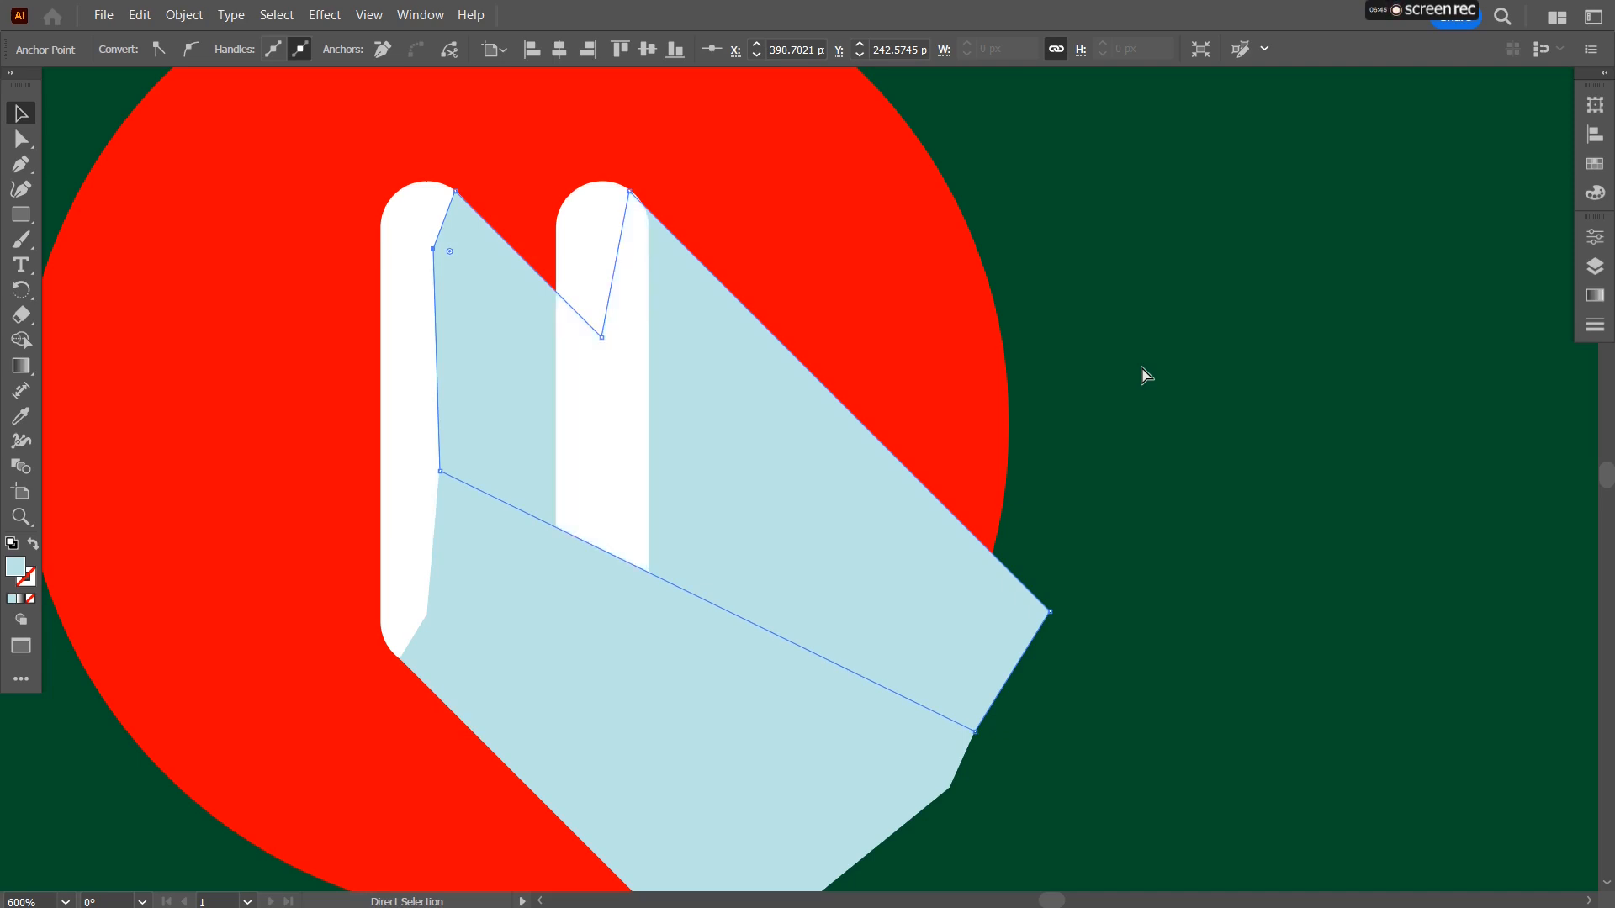
key("ctrl+[")
key("ctrl+[")
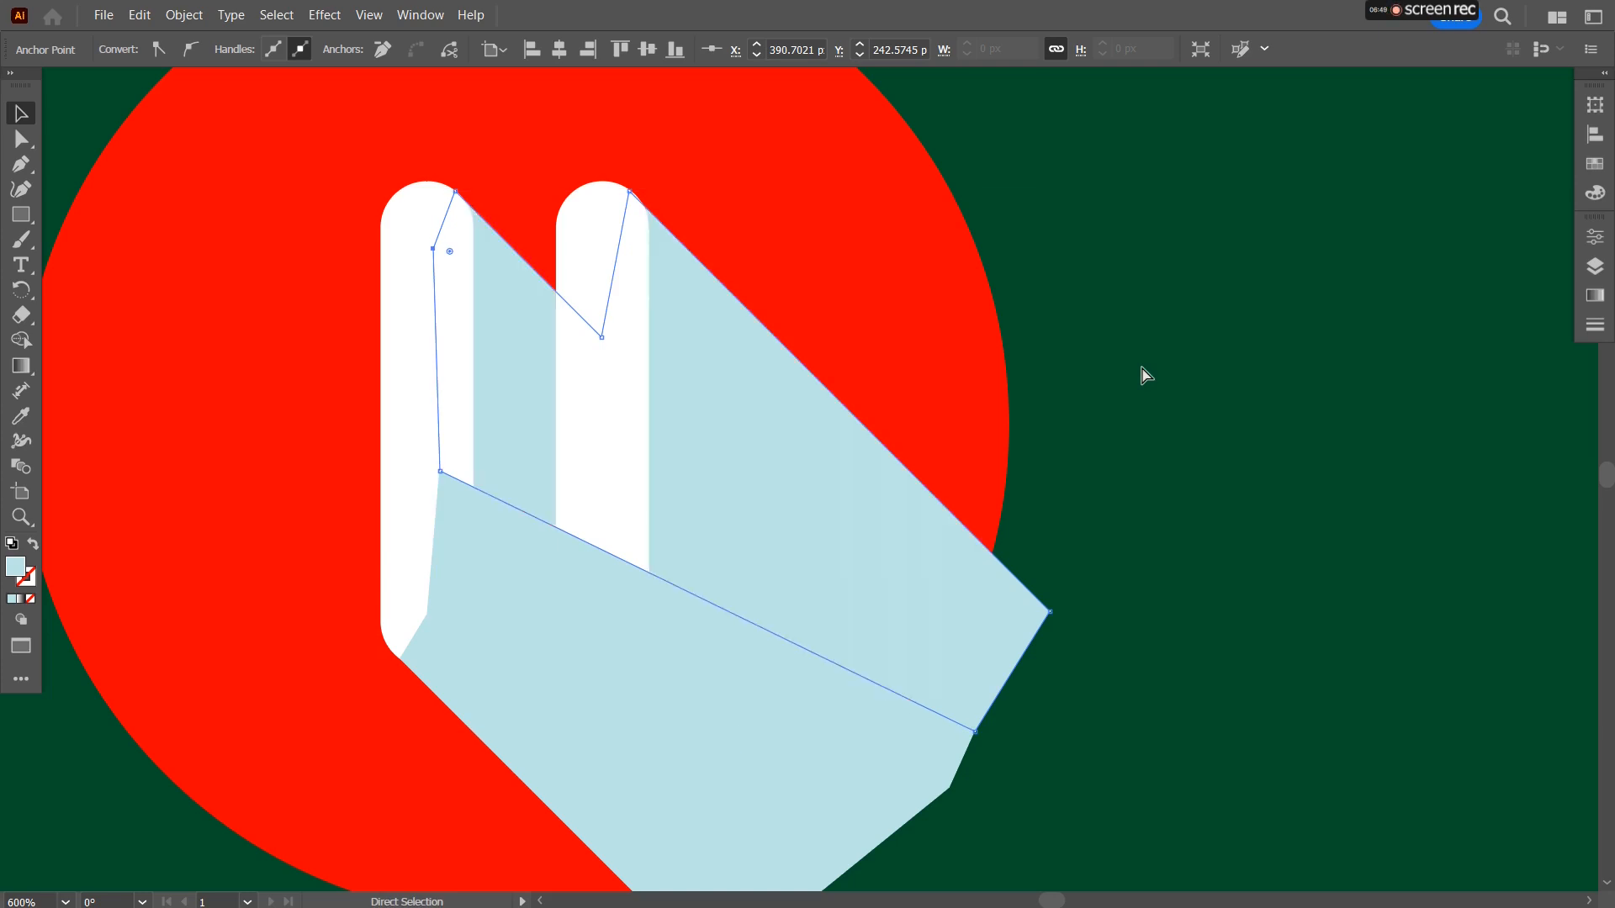
key("v")
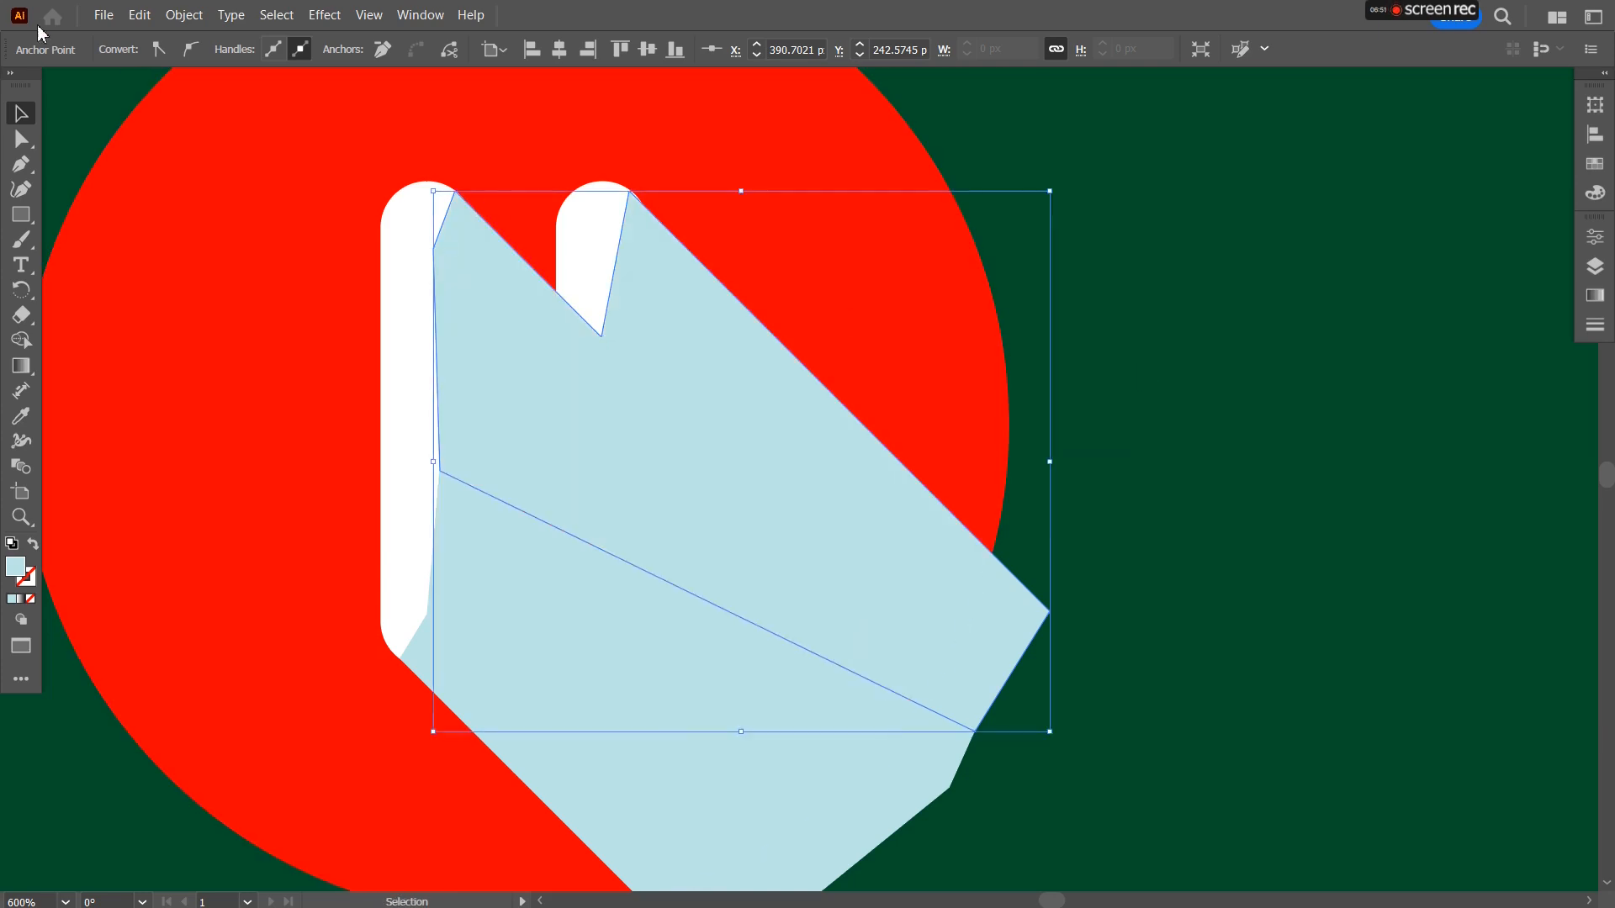
Merge the two light blue shadow shapes into one with the Shape Builder tool.
left_click(1219, 562)
left_click(872, 543)
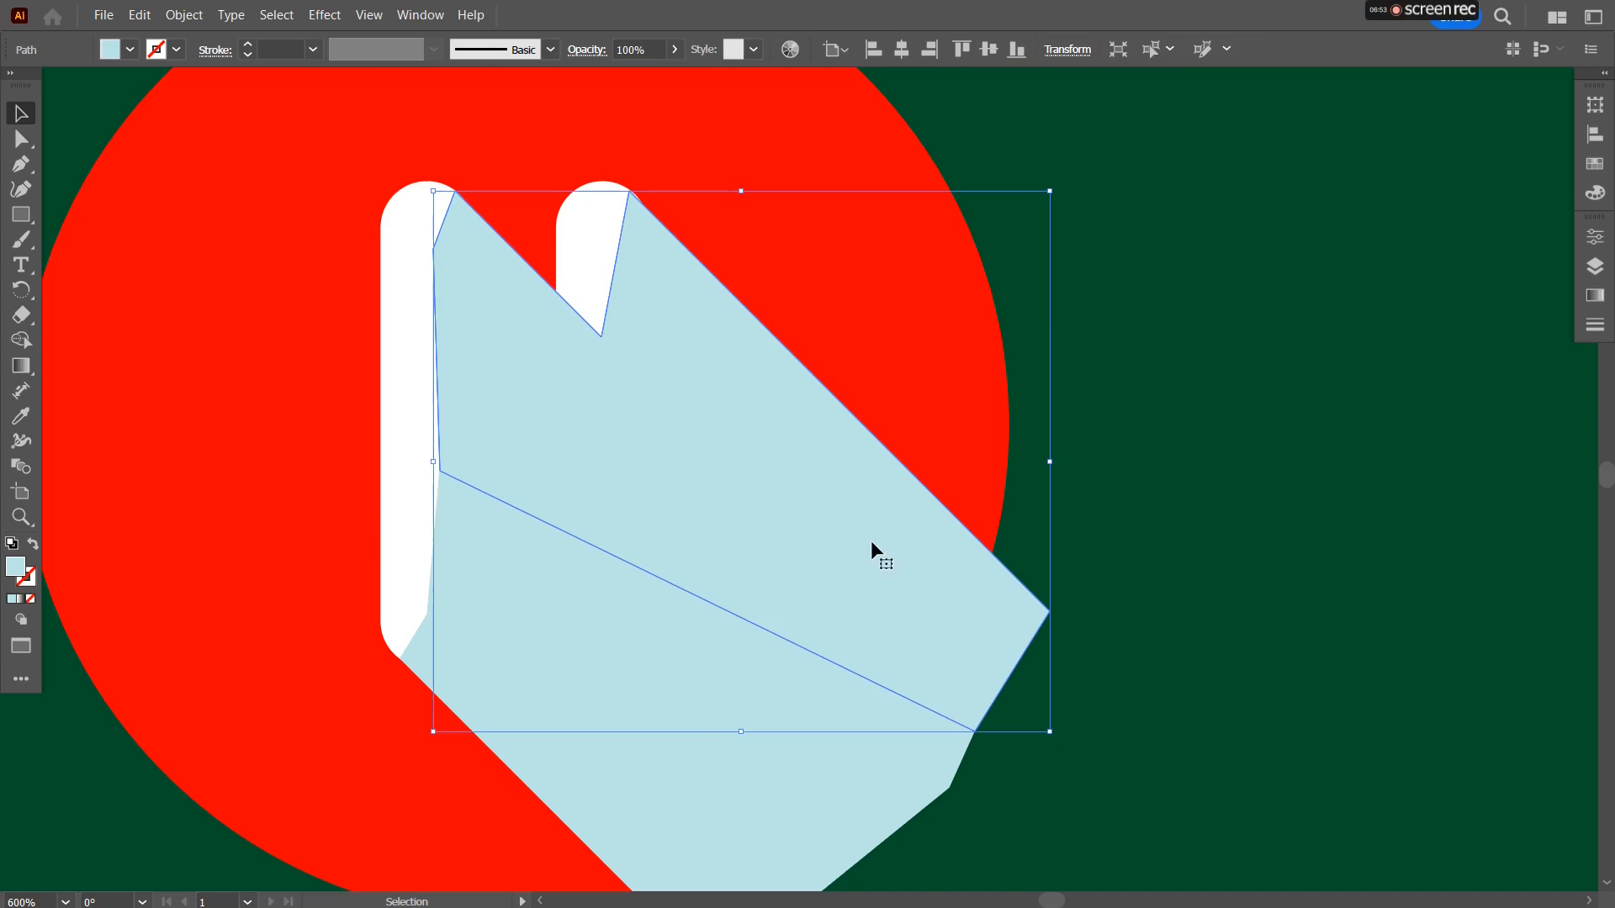
left_click(652, 788, "shift")
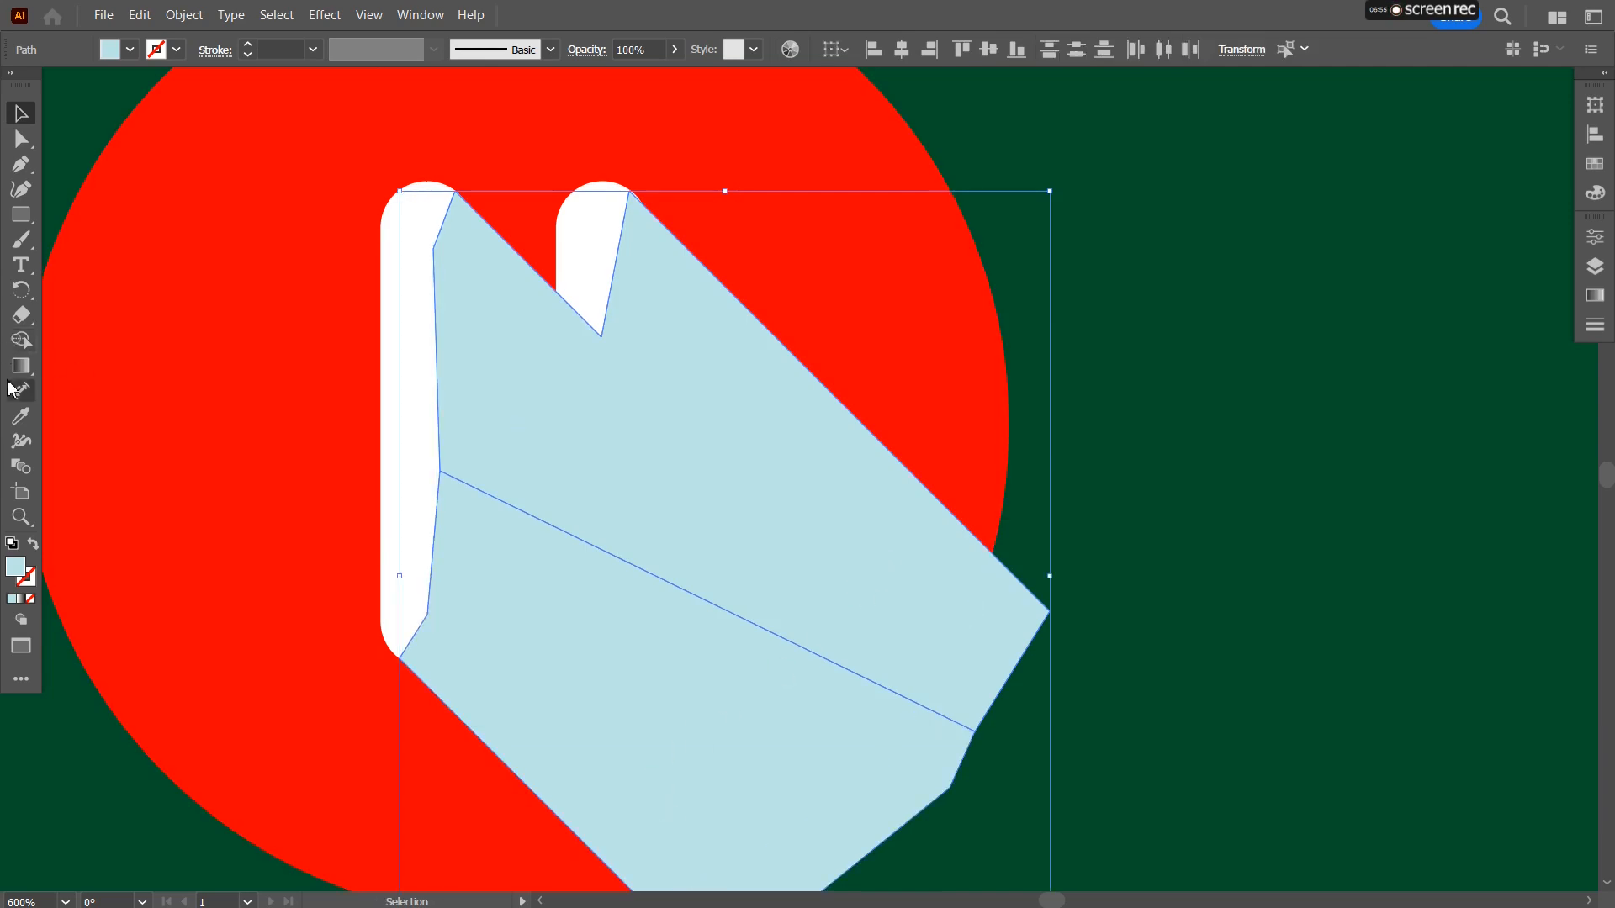
left_click(21, 341)
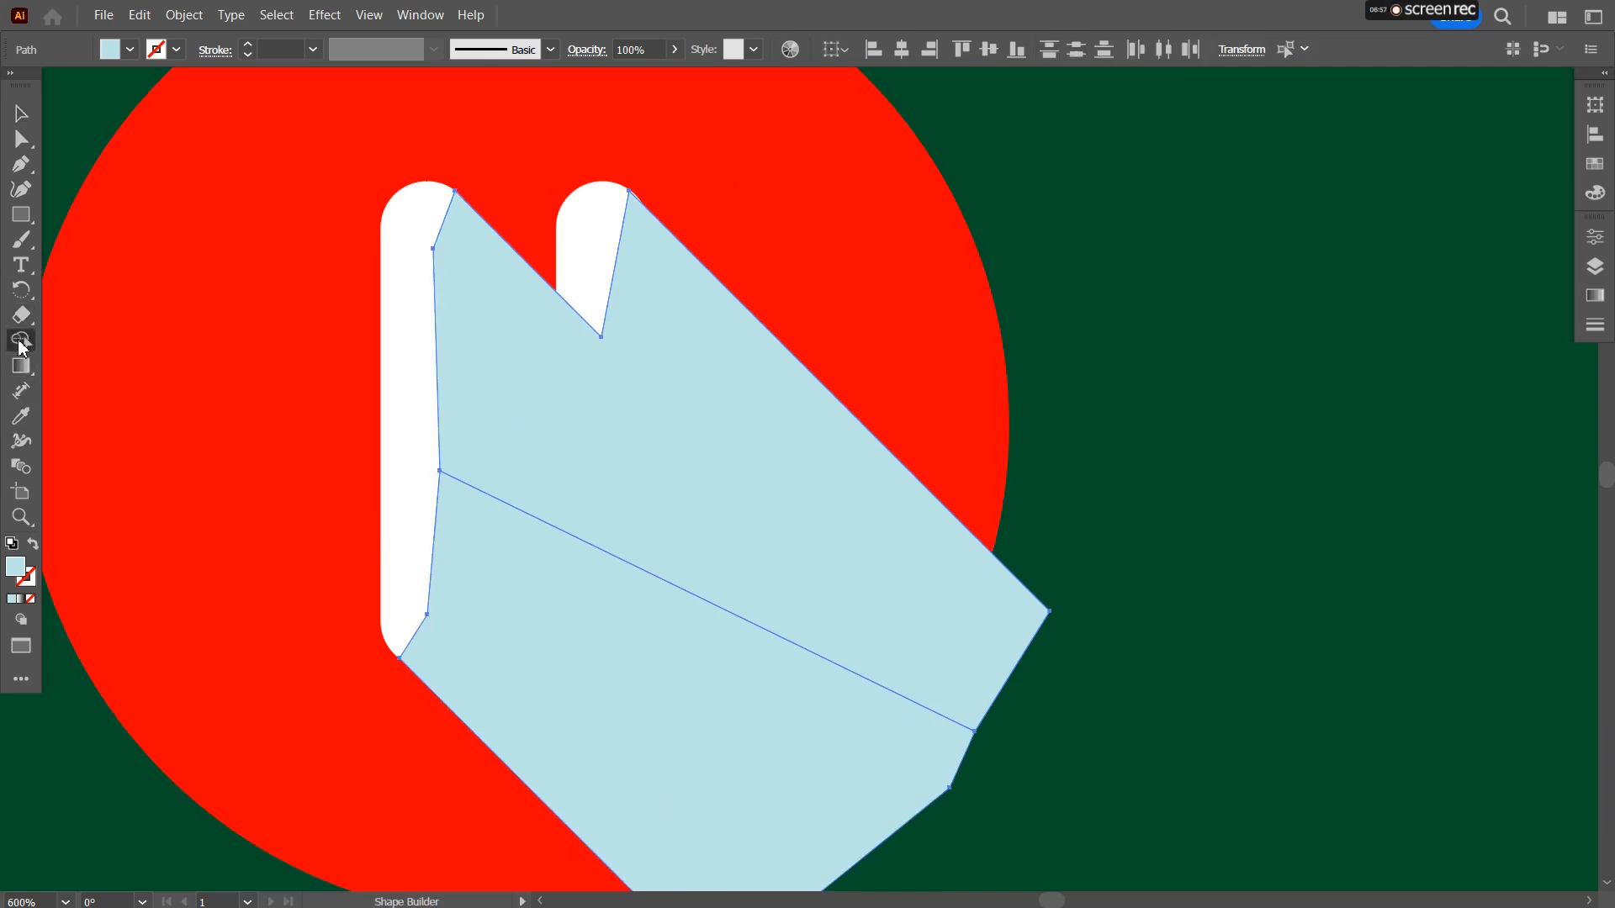
mouse_move(647, 478)
left_mouse_down()
mouse_move(628, 620)
mouse_move(586, 655)
left_mouse_up()
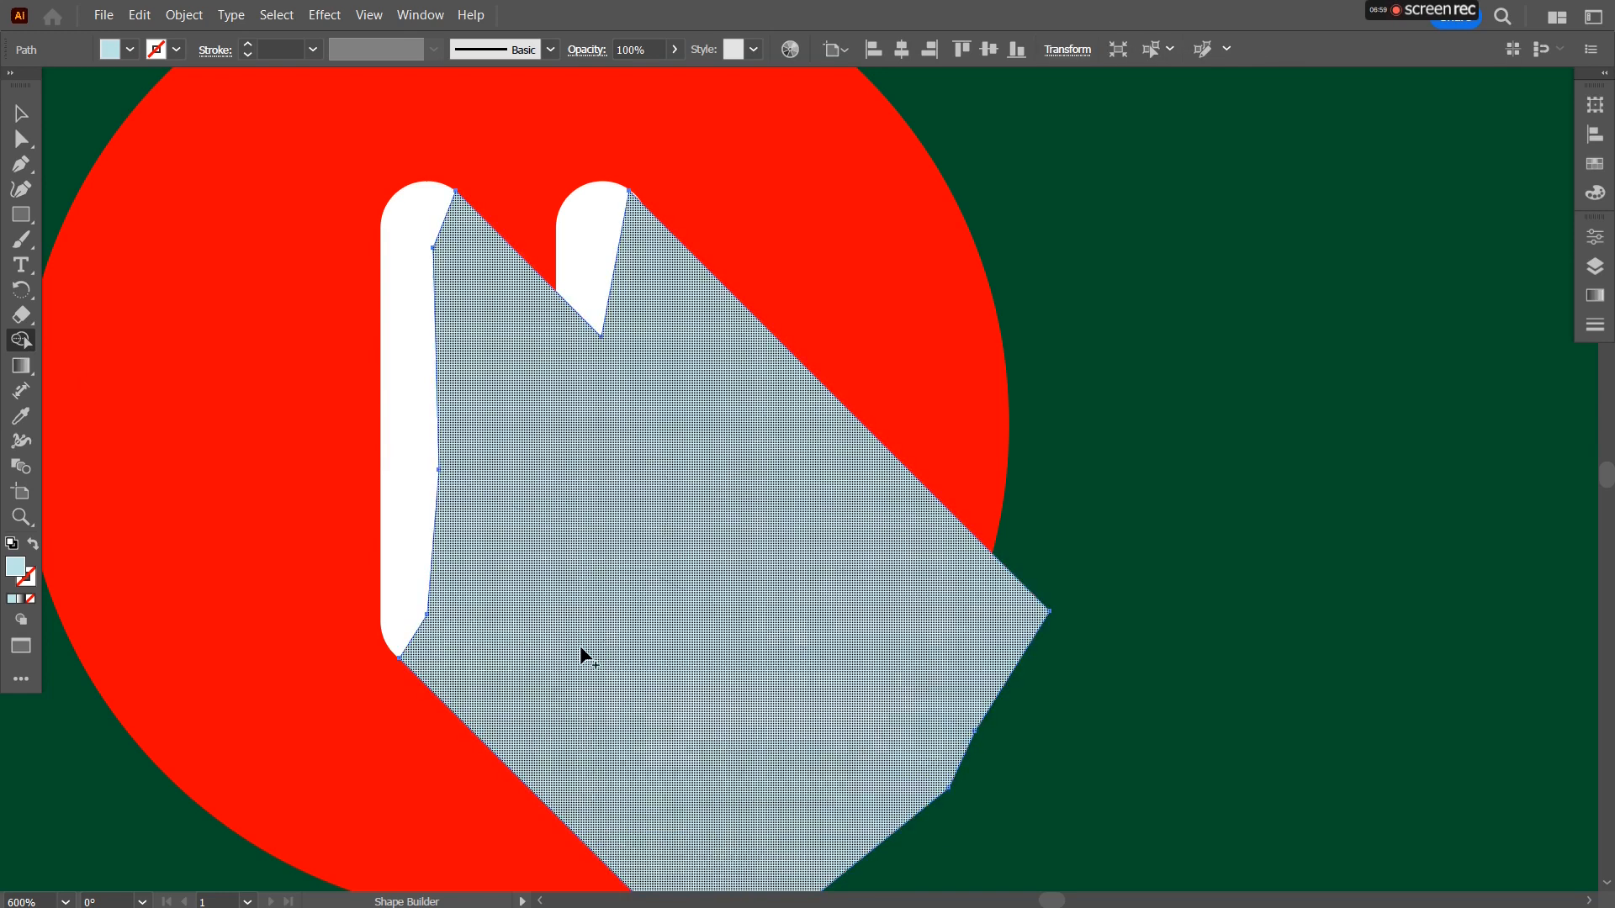
Send the merged shadow shape backward so it sits behind both white bars.
left_click(21, 113)
left_click(1191, 350)
left_click(767, 428)
key("a")
key("ctrl+bracketleft")
key("ctrl+bracketleft")
key("v")
Trim away the part of the shadow extending beyond the red circle's edge with the Shape Builder tool.
left_click_drag(1025, 493, 926, 337)
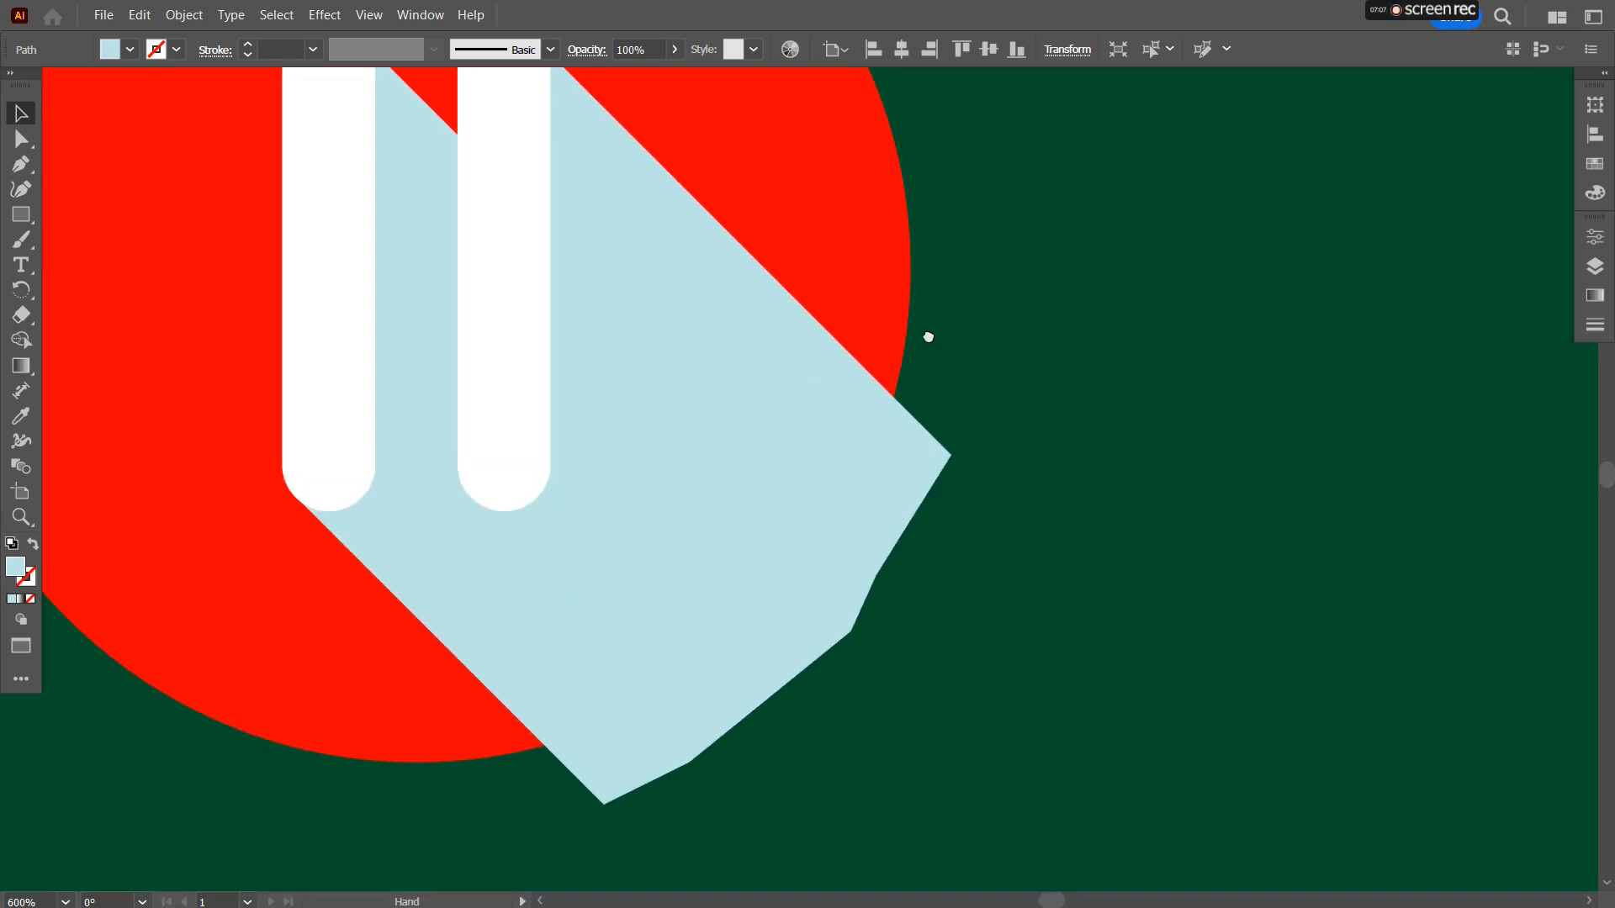
left_click(1016, 380)
left_click(904, 464)
left_click(856, 202, "shift")
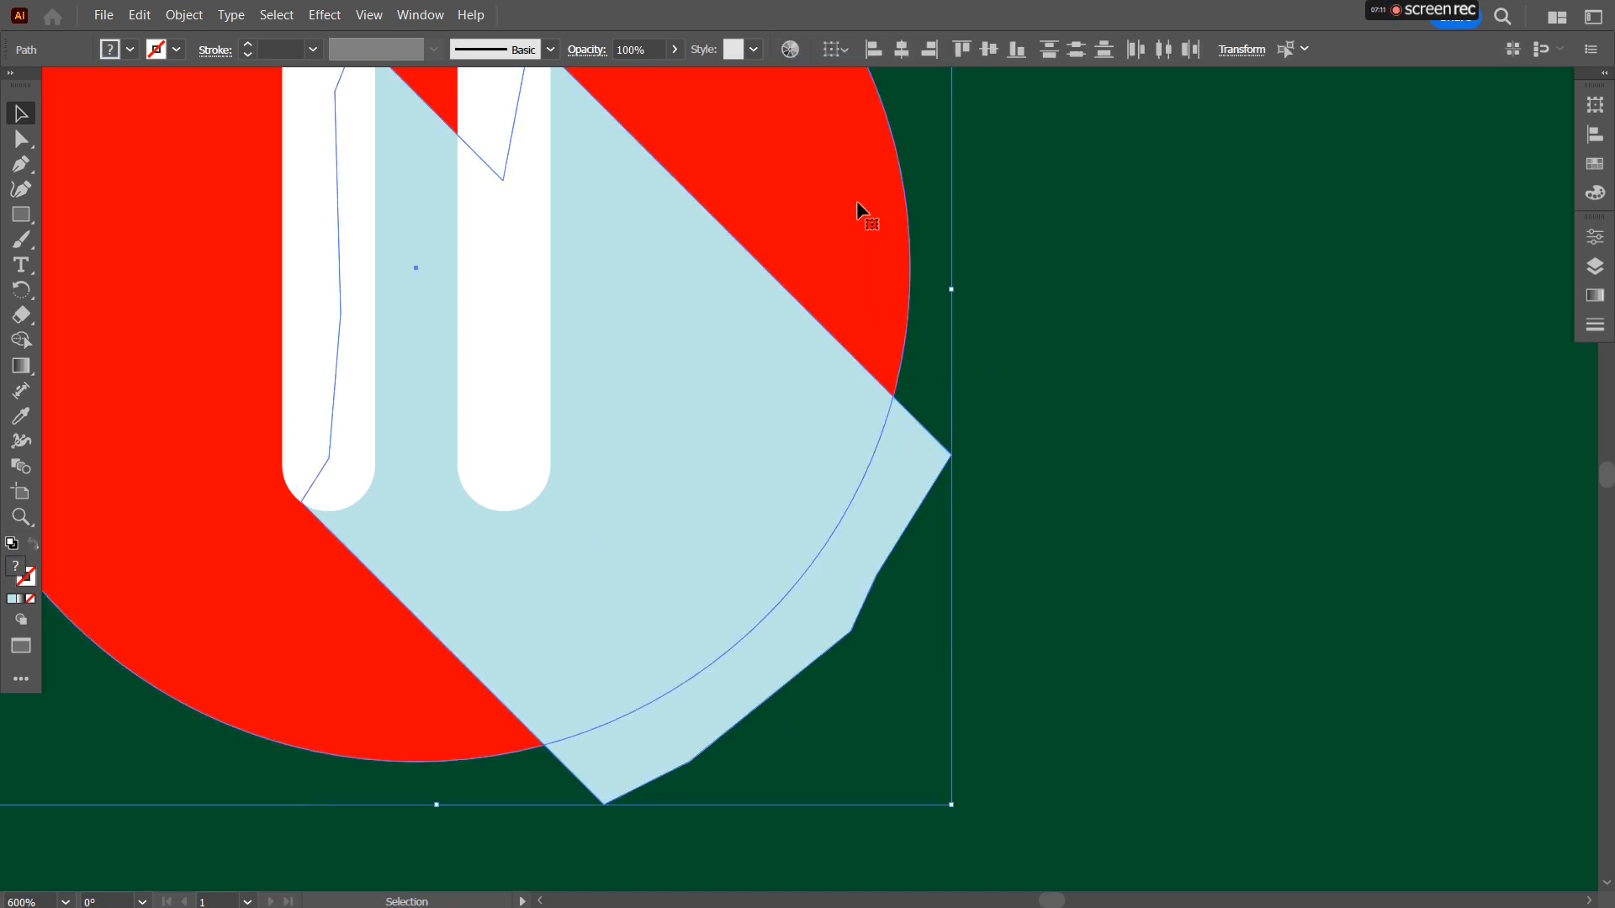
left_click(21, 341)
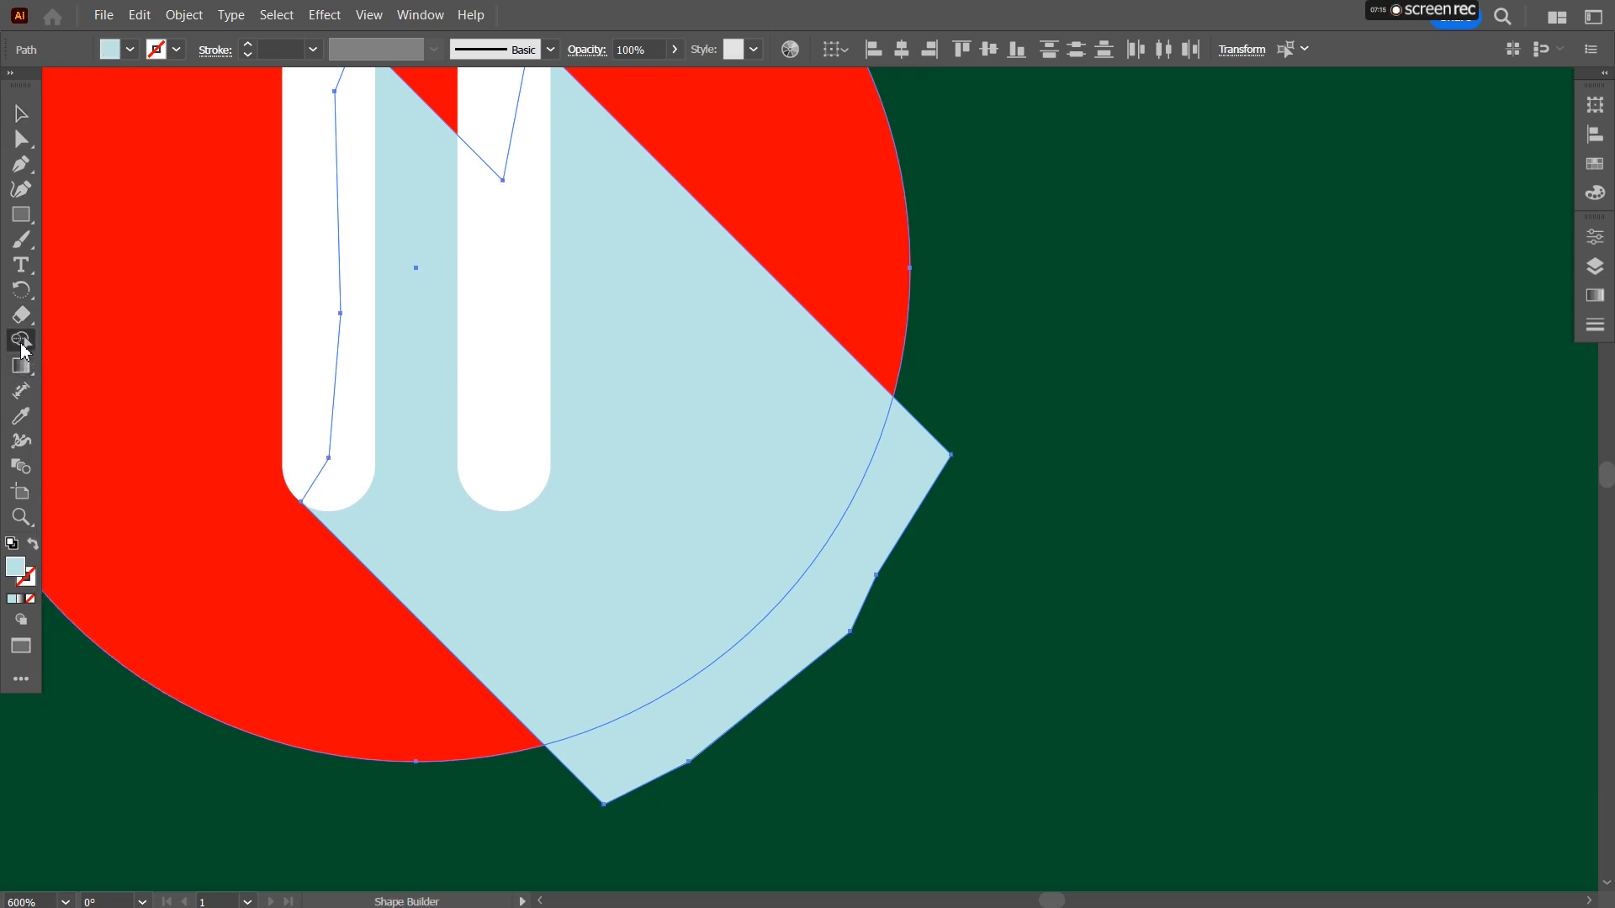
left_click(758, 679, "alt")
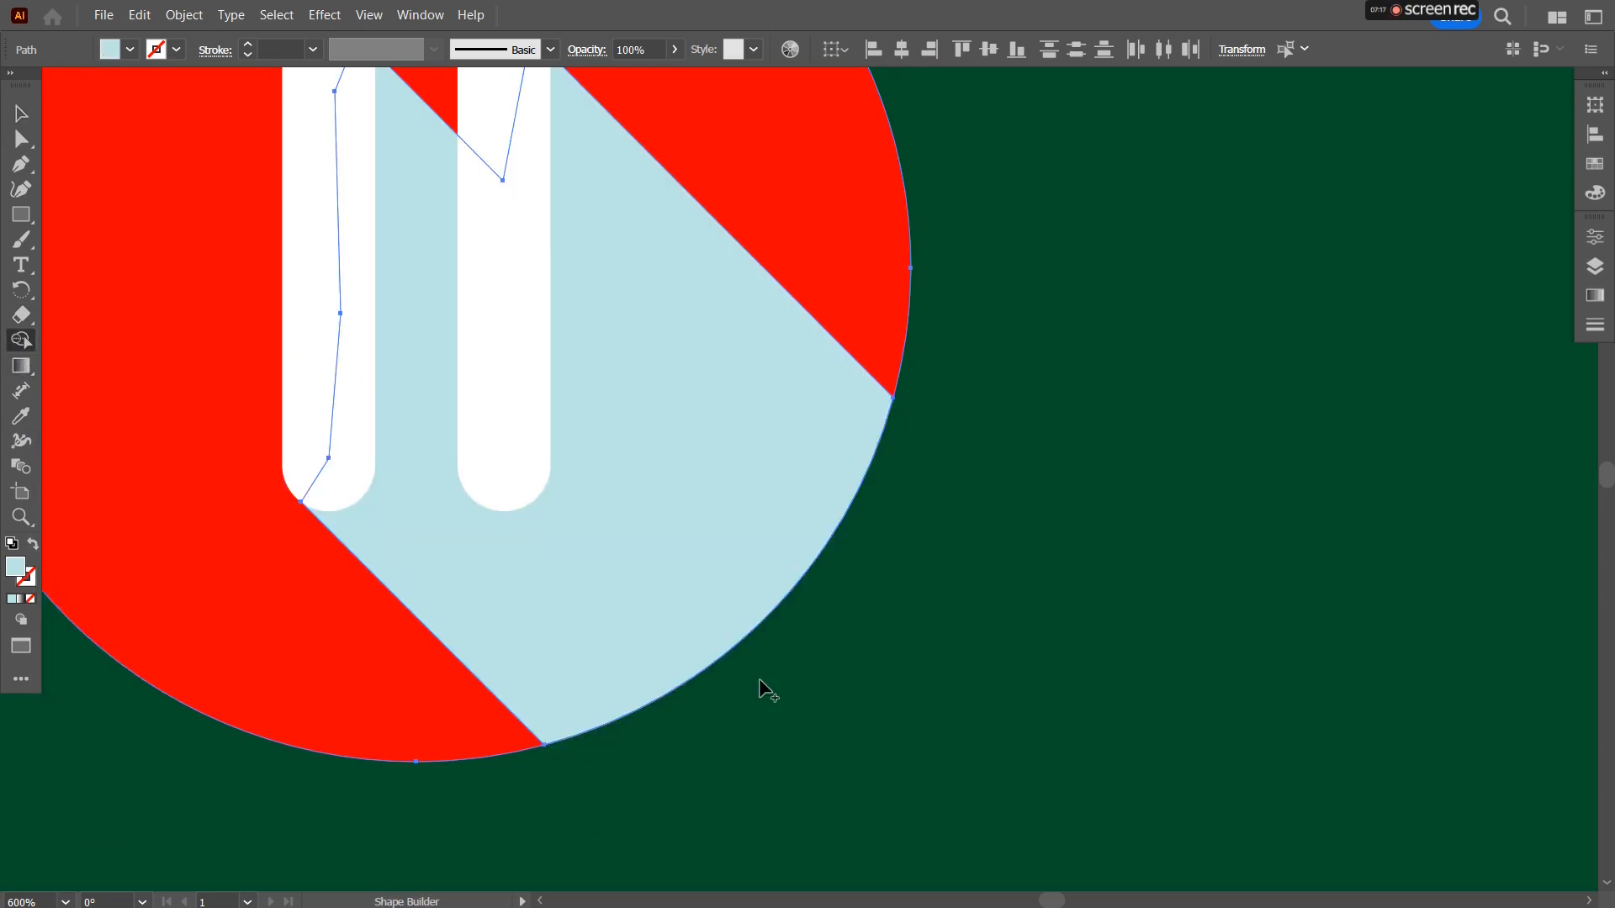
Fill the trimmed shadow shape with black.
left_click_drag(160, 296, 362, 410)
left_click(21, 113)
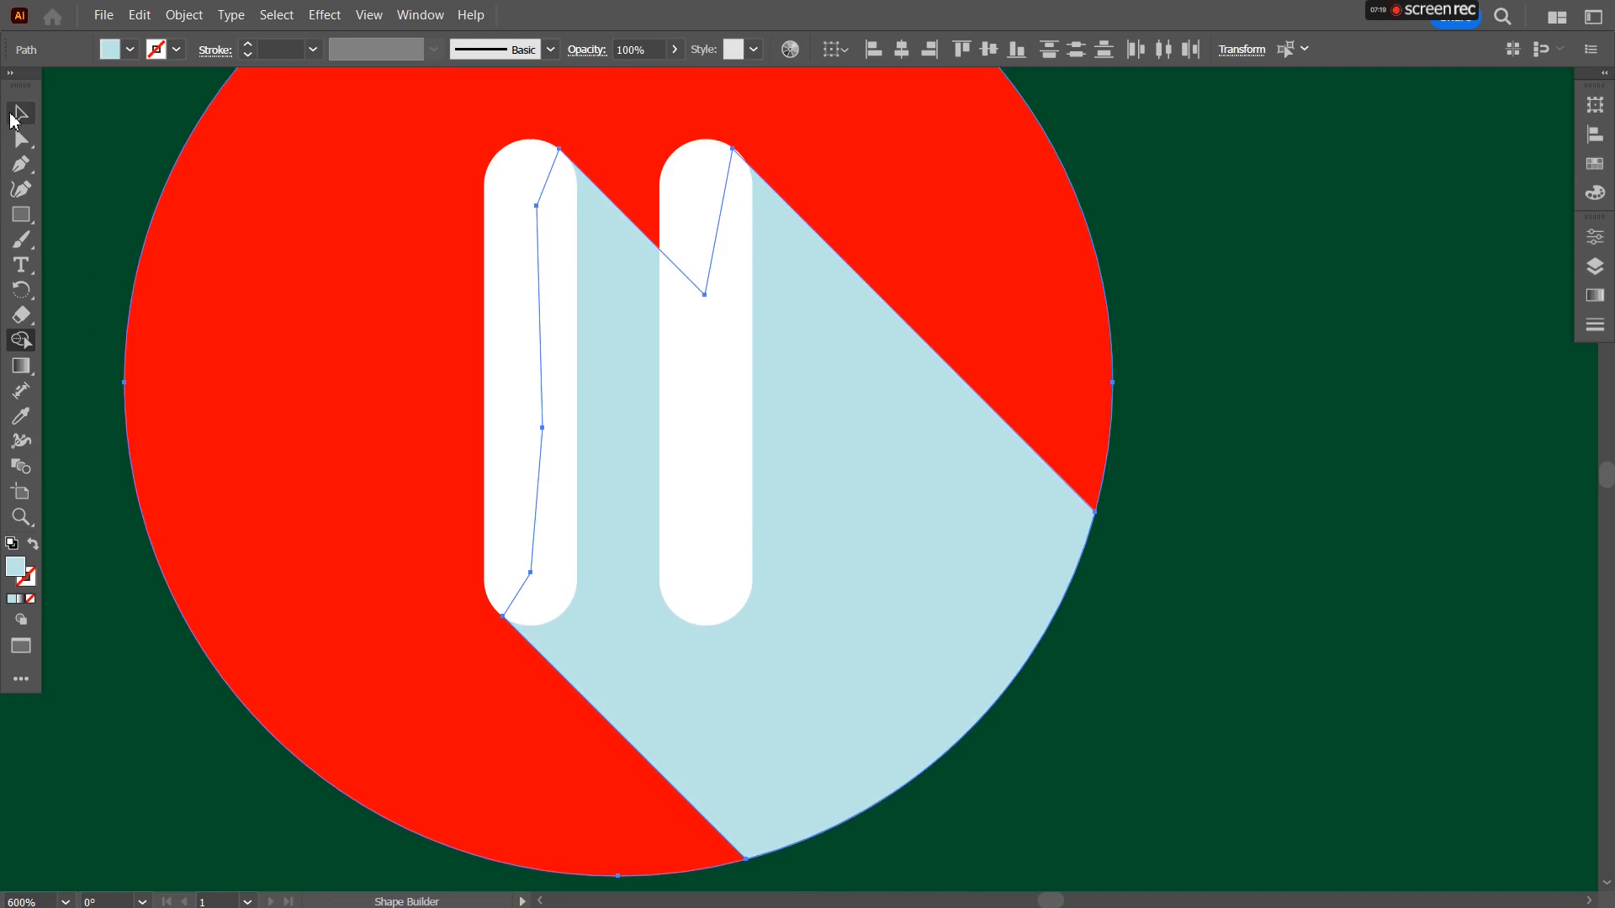
left_click(1197, 461)
left_click(1026, 481)
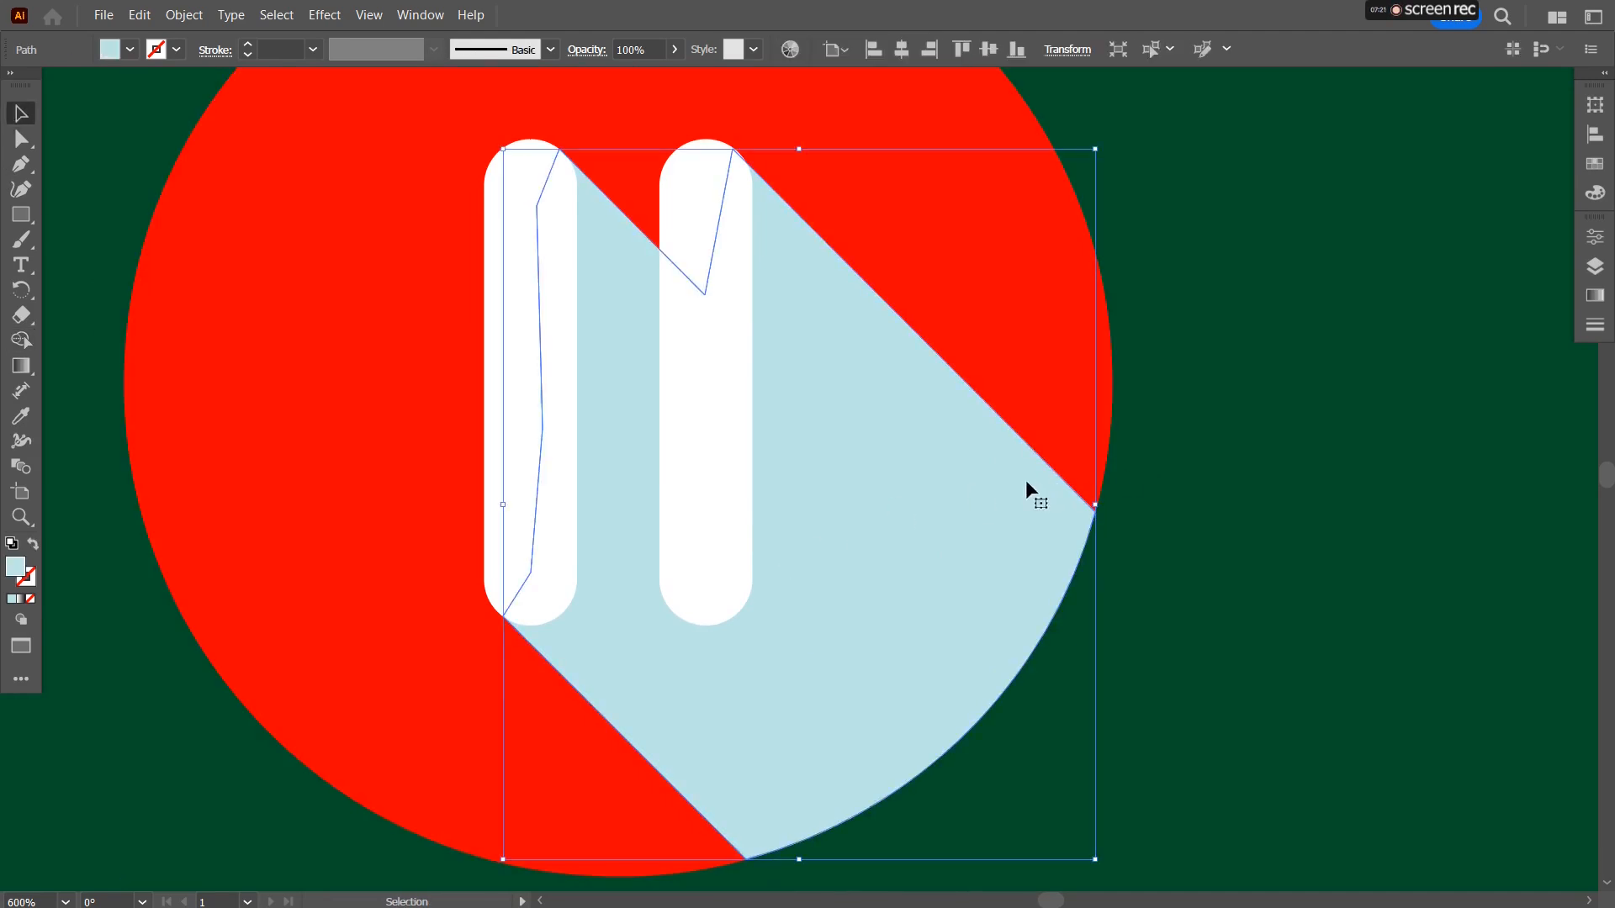
left_click(1602, 74)
left_click(1418, 162)
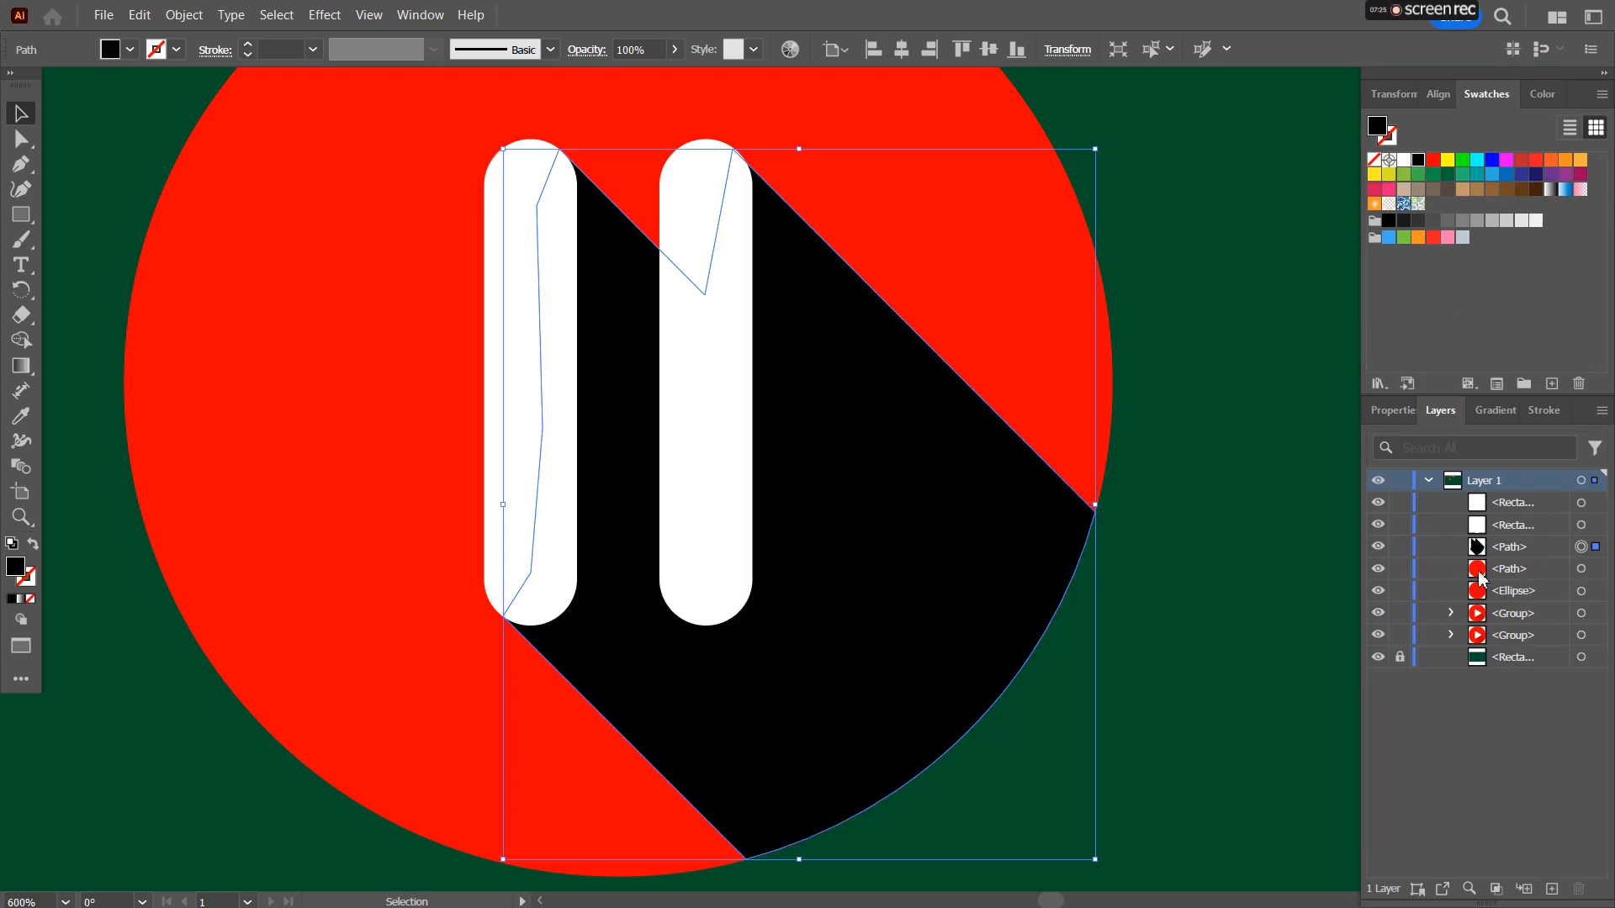
Set the shadow shape's opacity to 20%.
left_click(1393, 411)
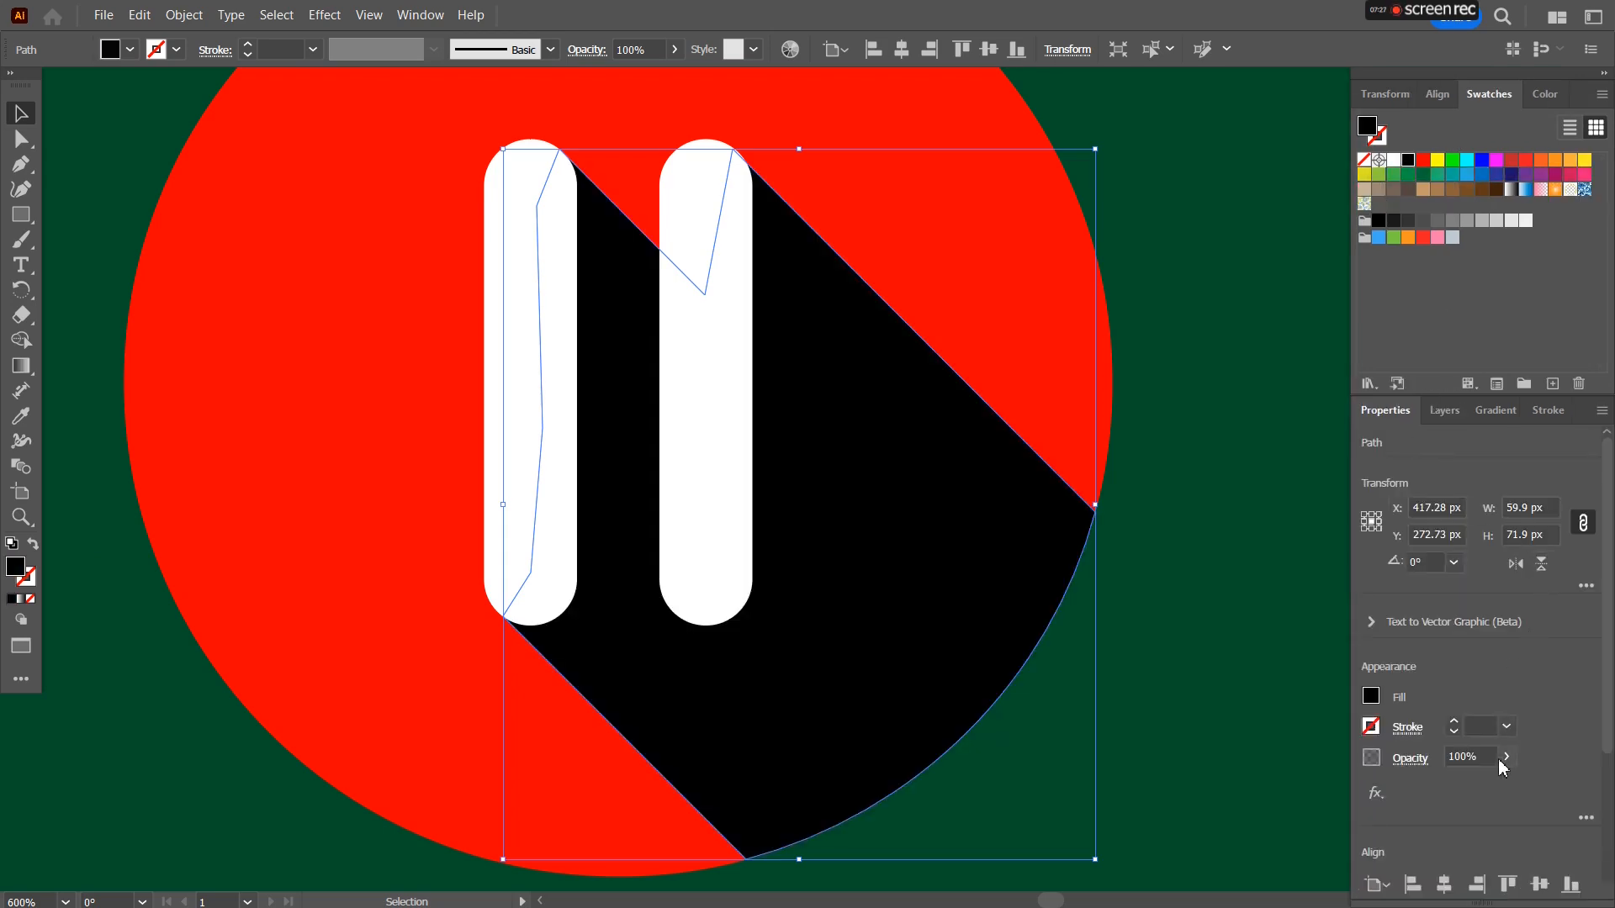
left_click(1467, 756)
type("20")
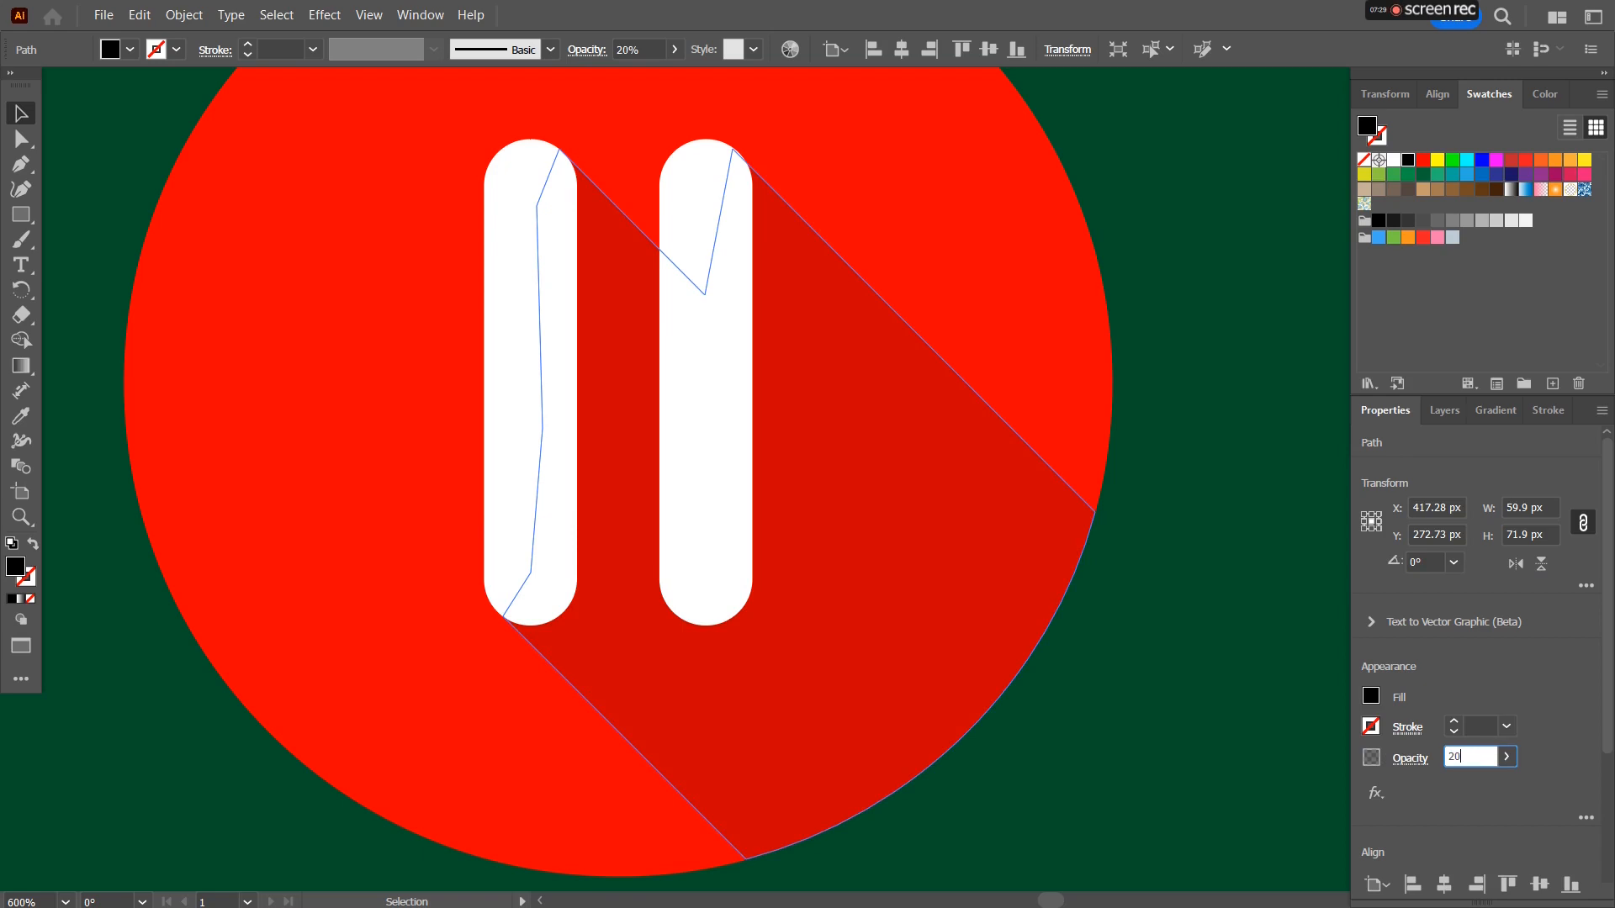
key("Return")
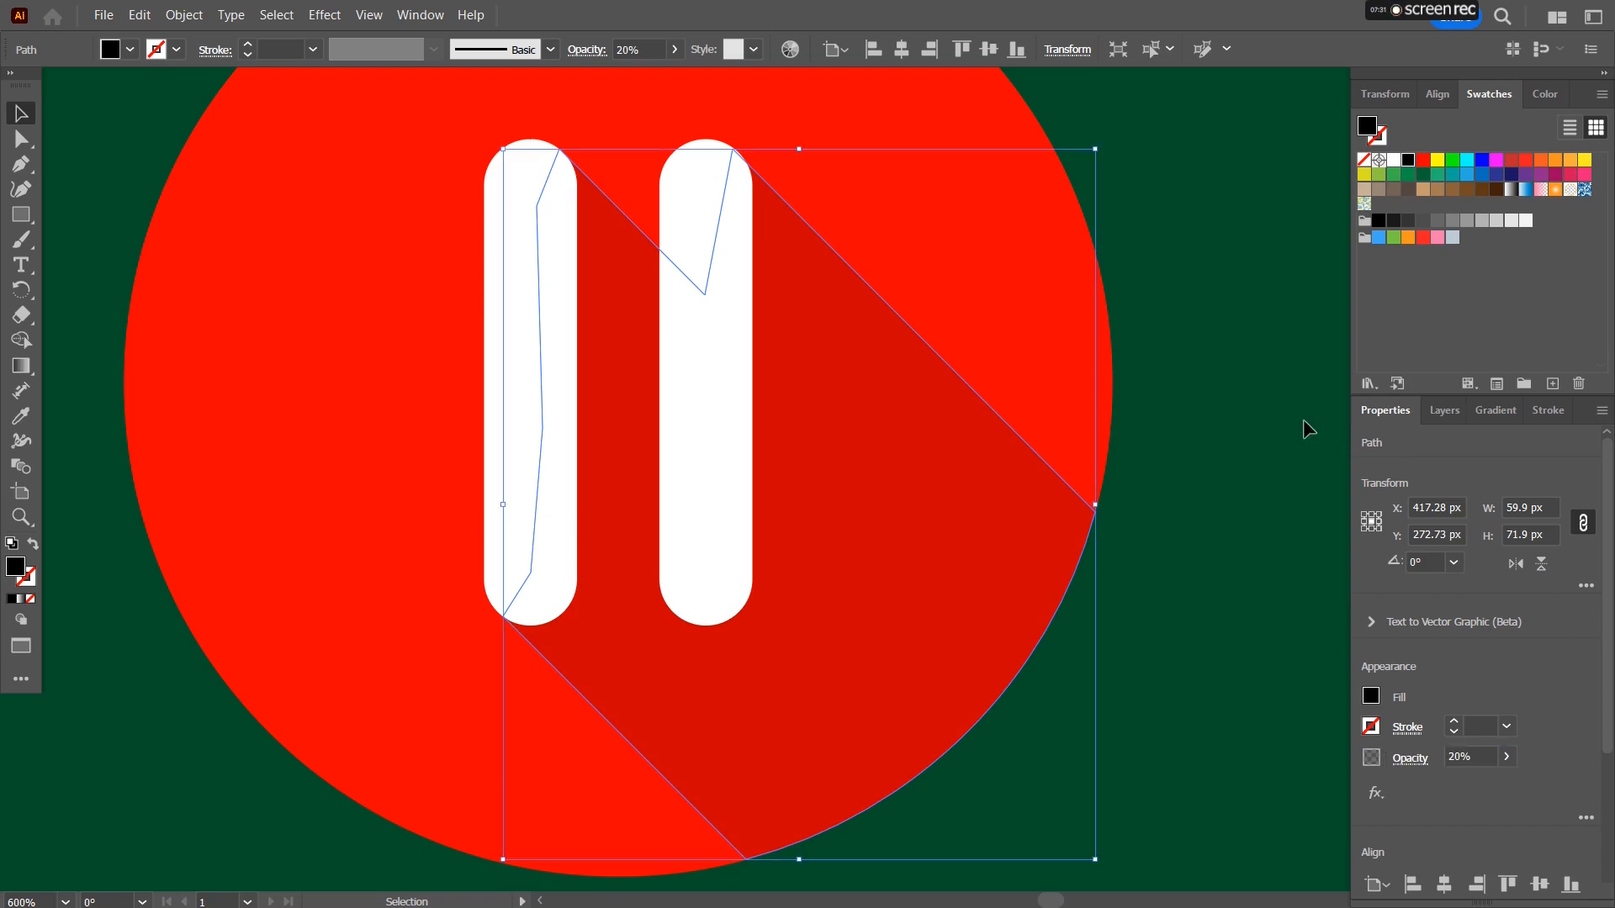
Group all parts of the pause icon and move it between the plain red circle and the play icons.
left_click(1188, 268)
scroll(1188, 268, "down", 2)
left_click_drag(1198, 207, 893, 412)
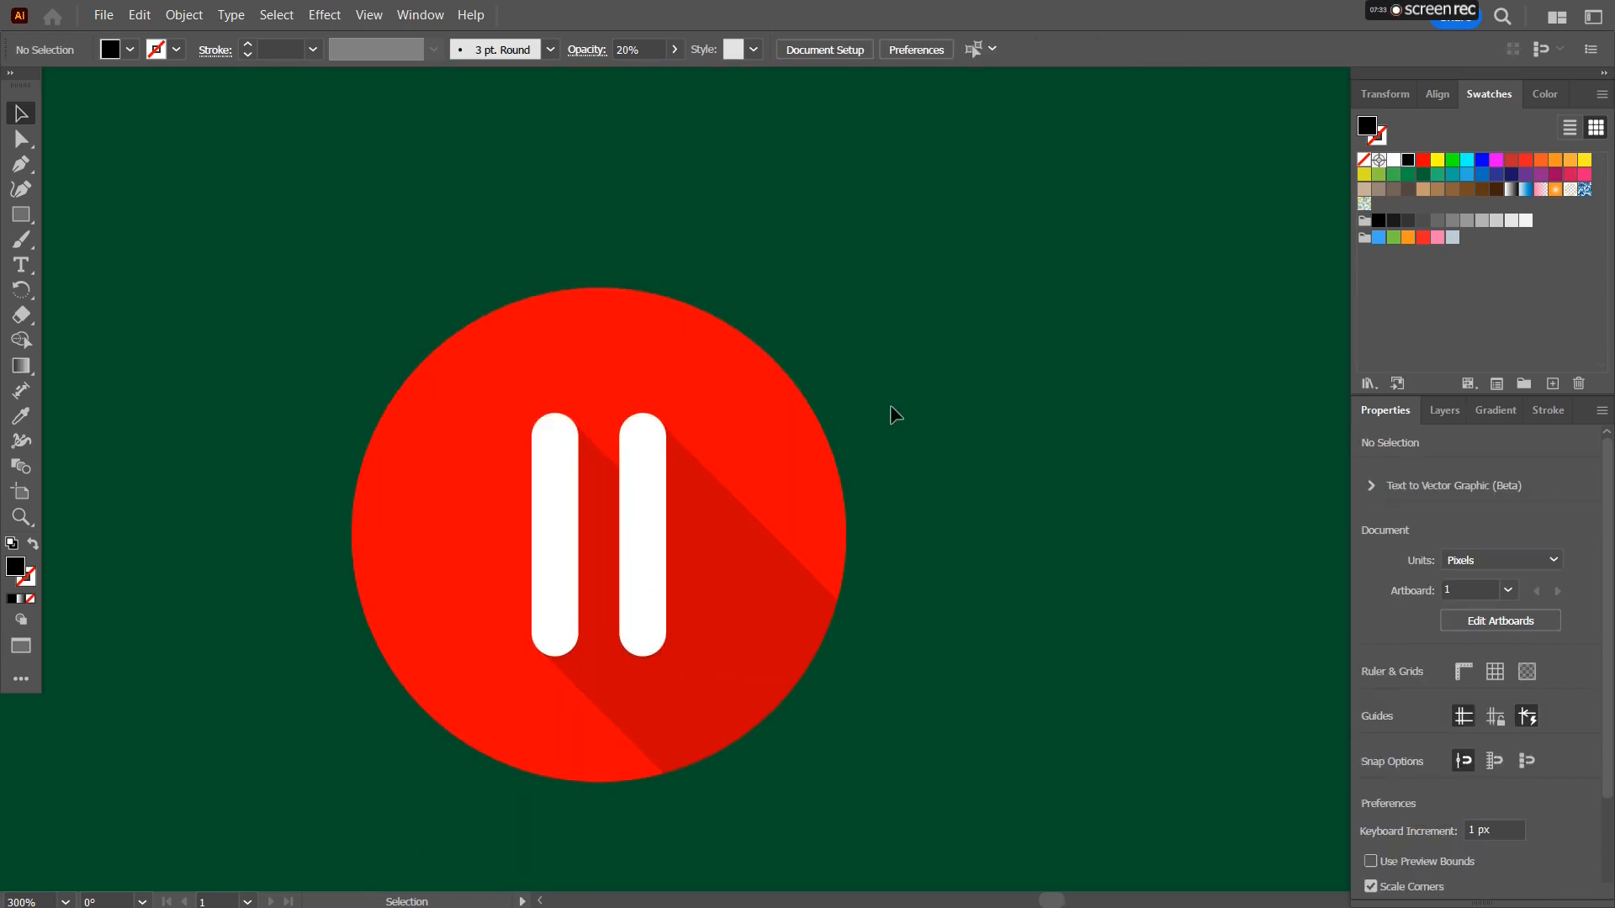
scroll(890, 406, "down", 2)
left_click_drag(962, 331, 818, 400)
scroll(818, 401, "down", 1)
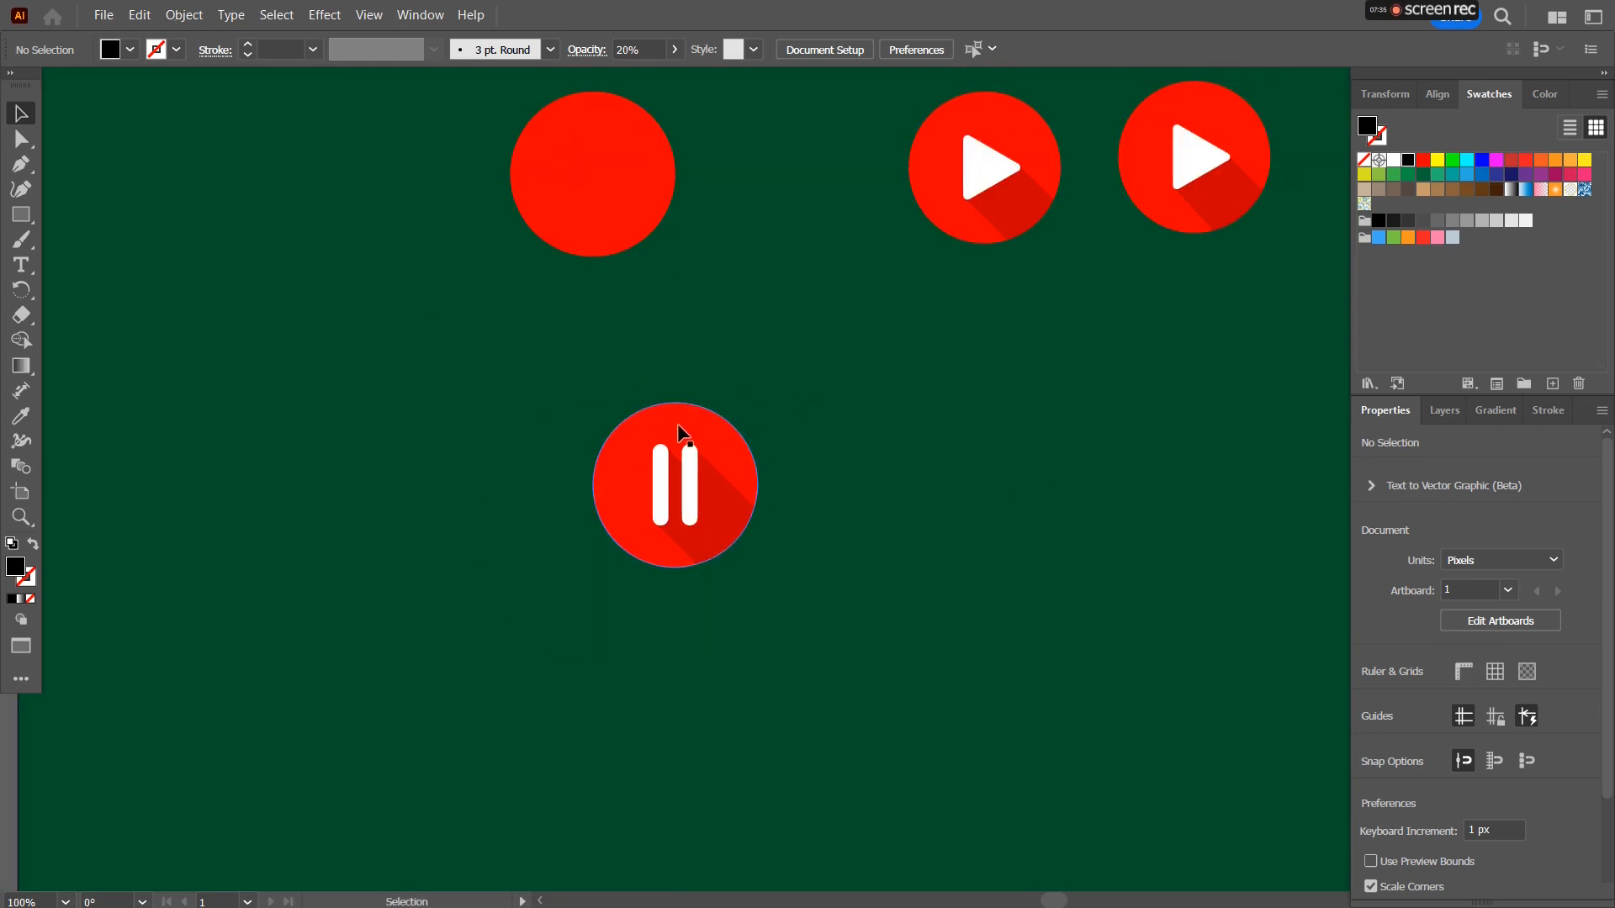
left_click_drag(569, 370, 789, 599)
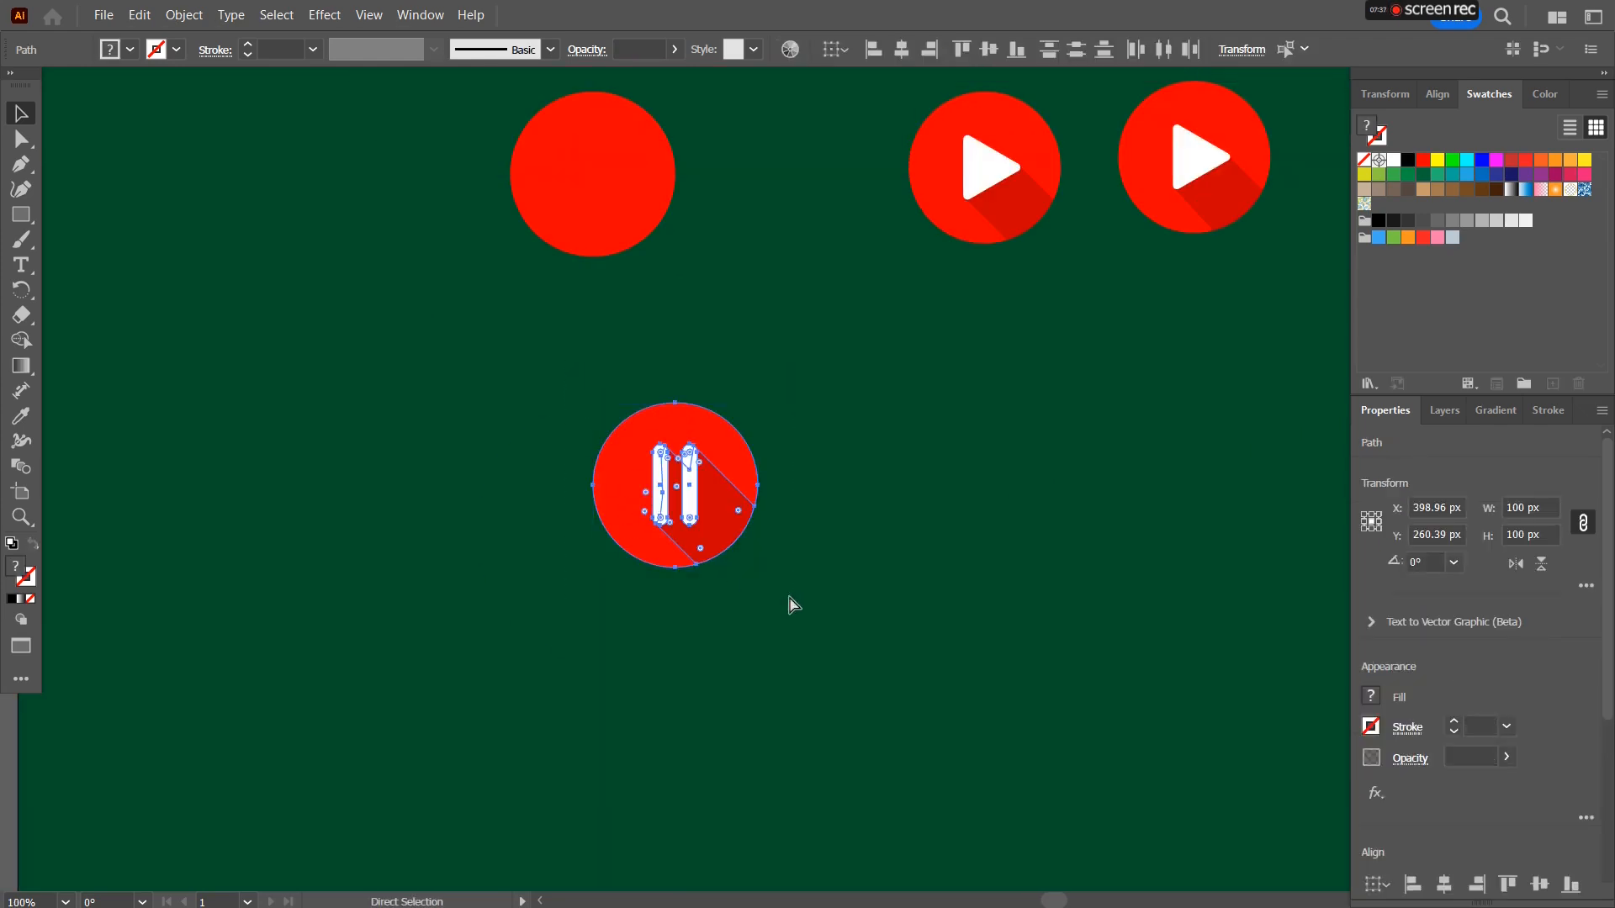
key("v")
left_click_drag(736, 462, 866, 139)
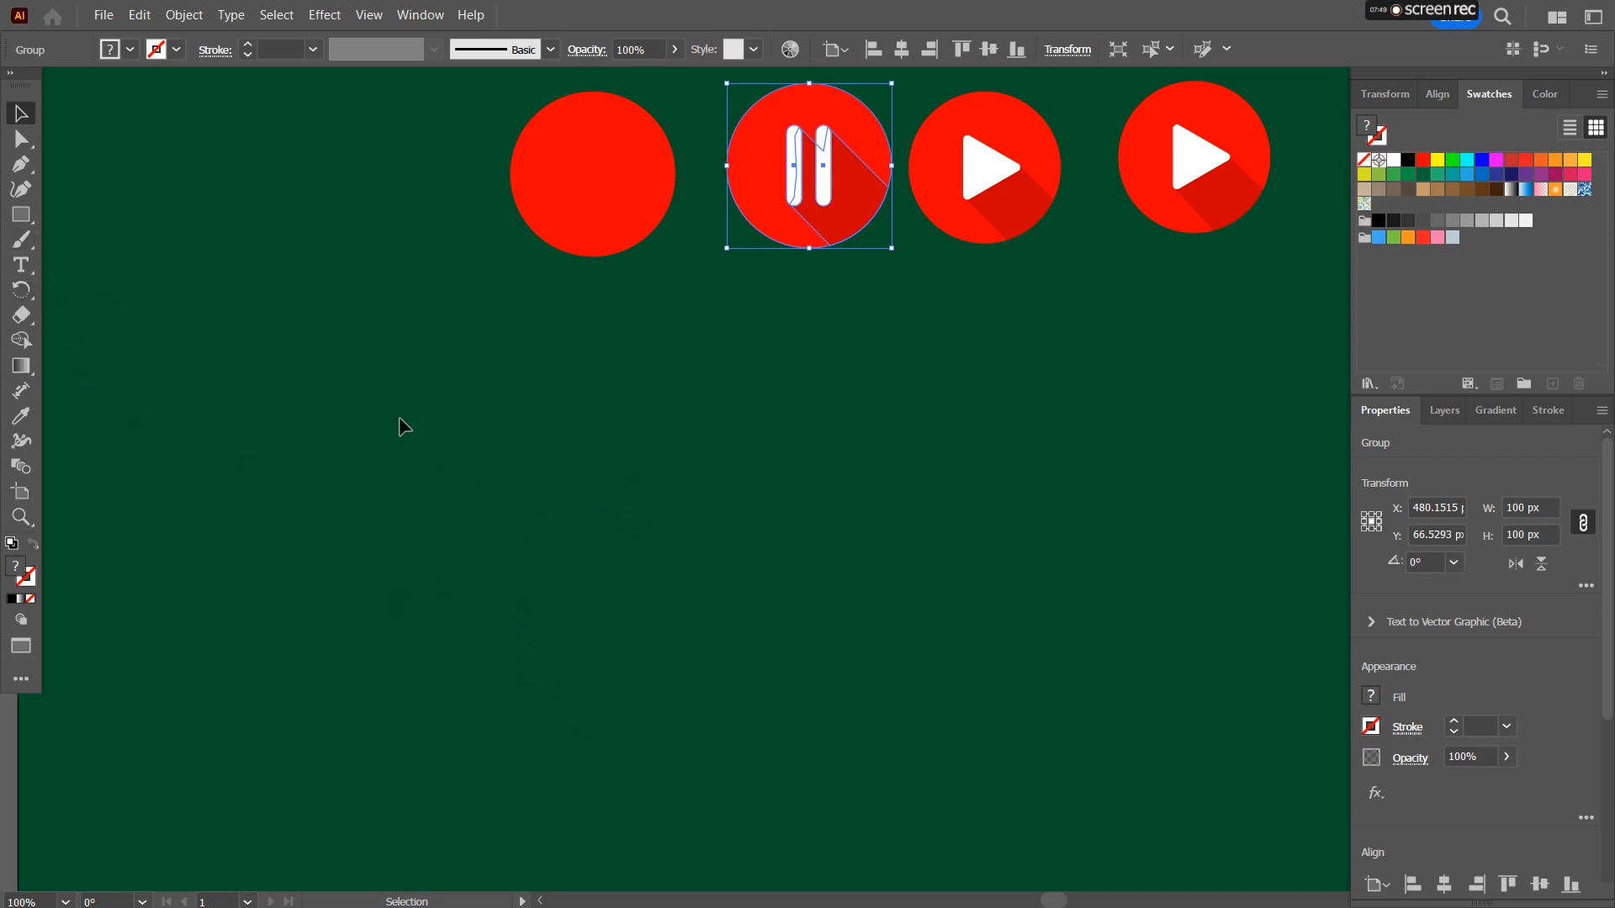
Draw a 20 px by 20 px circle on the empty green area below the icons and fill it with white.
key("l")
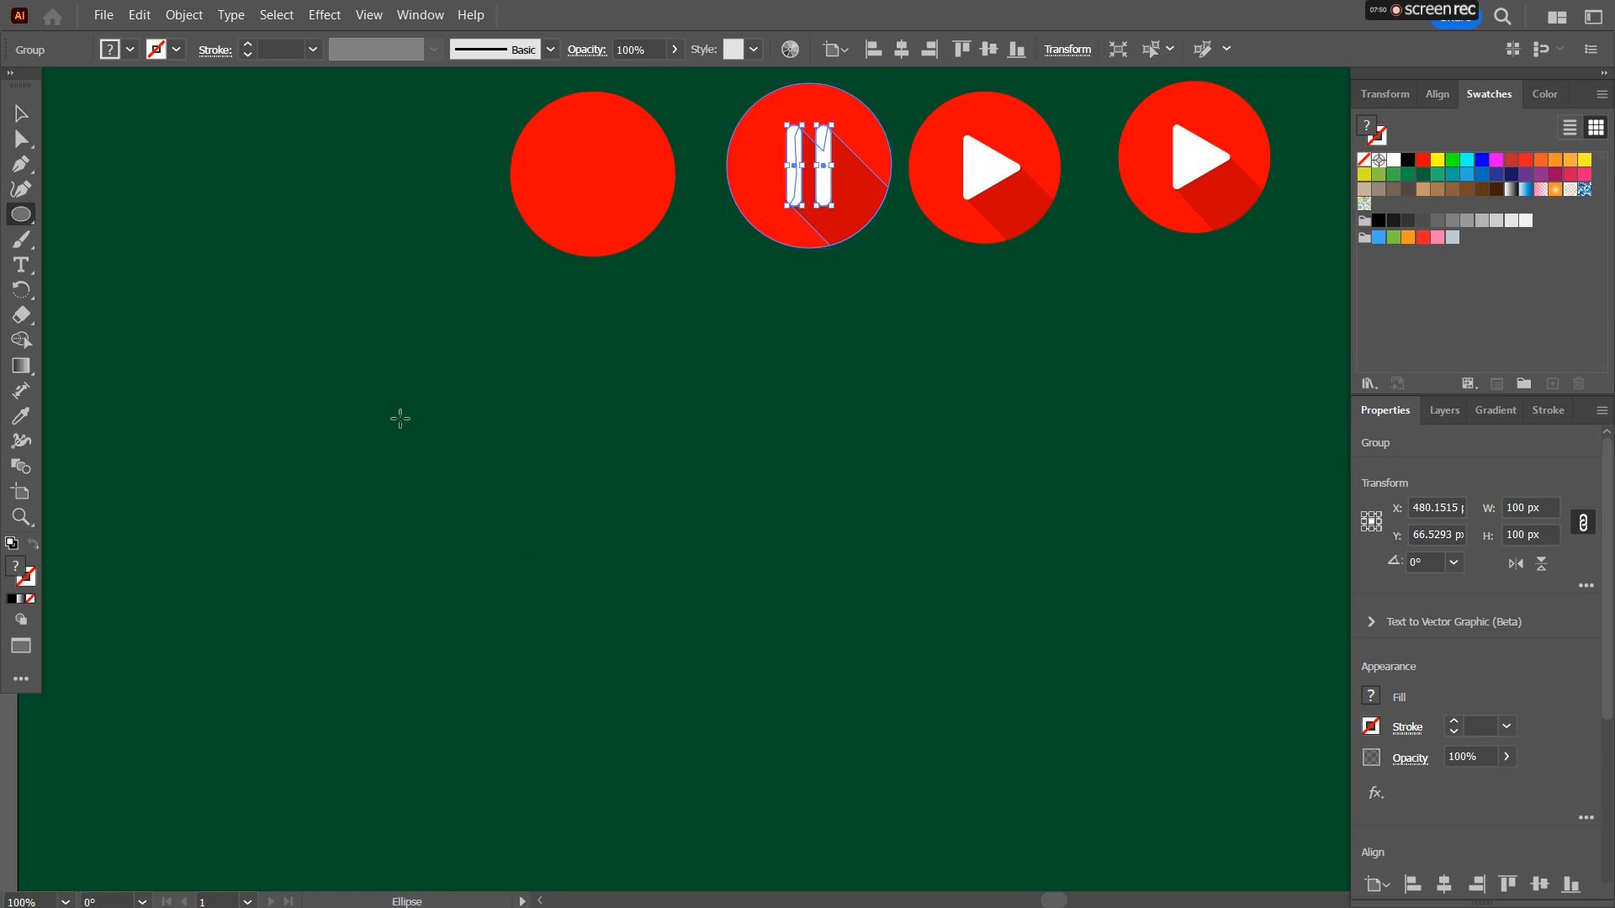
left_click(451, 447)
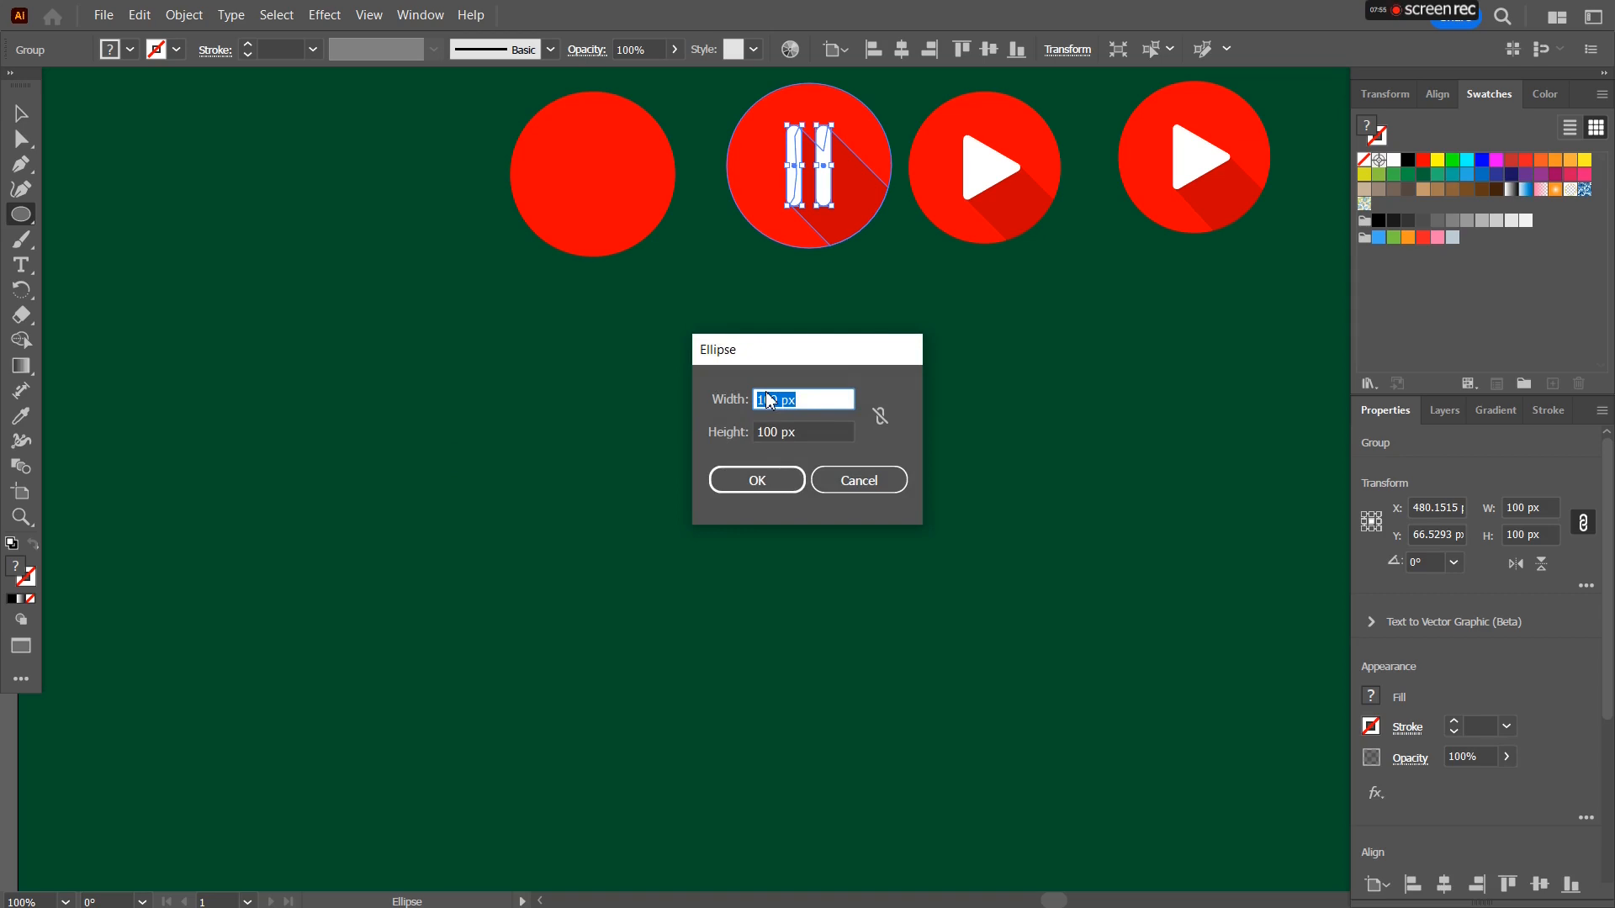
type("20")
key("Tab")
type("20")
key("Return")
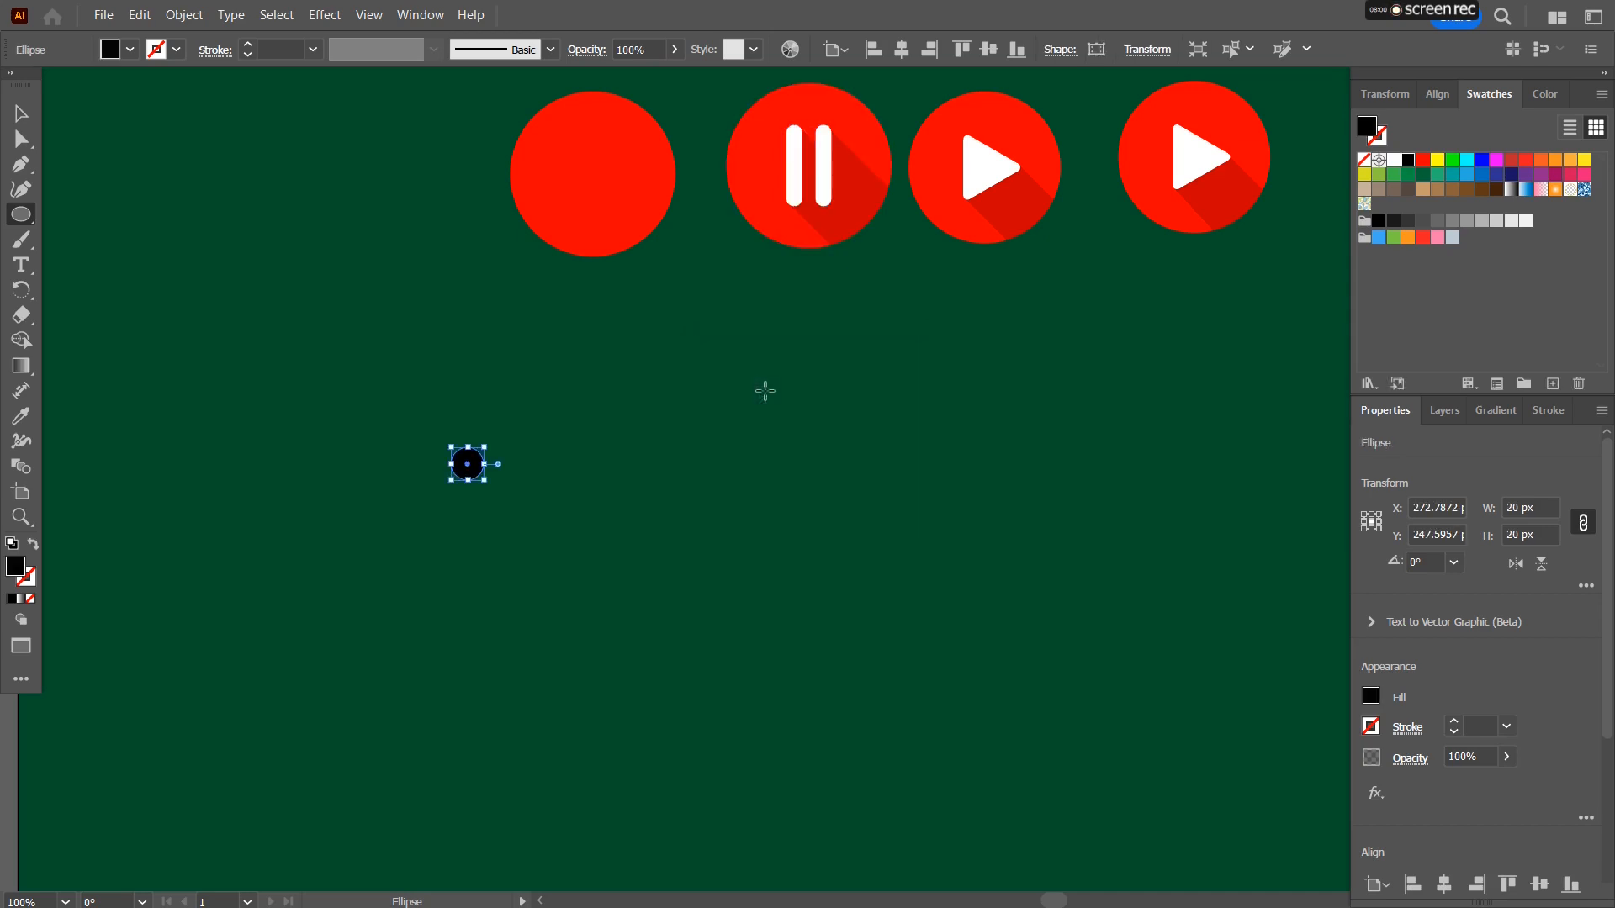
left_click(1422, 161)
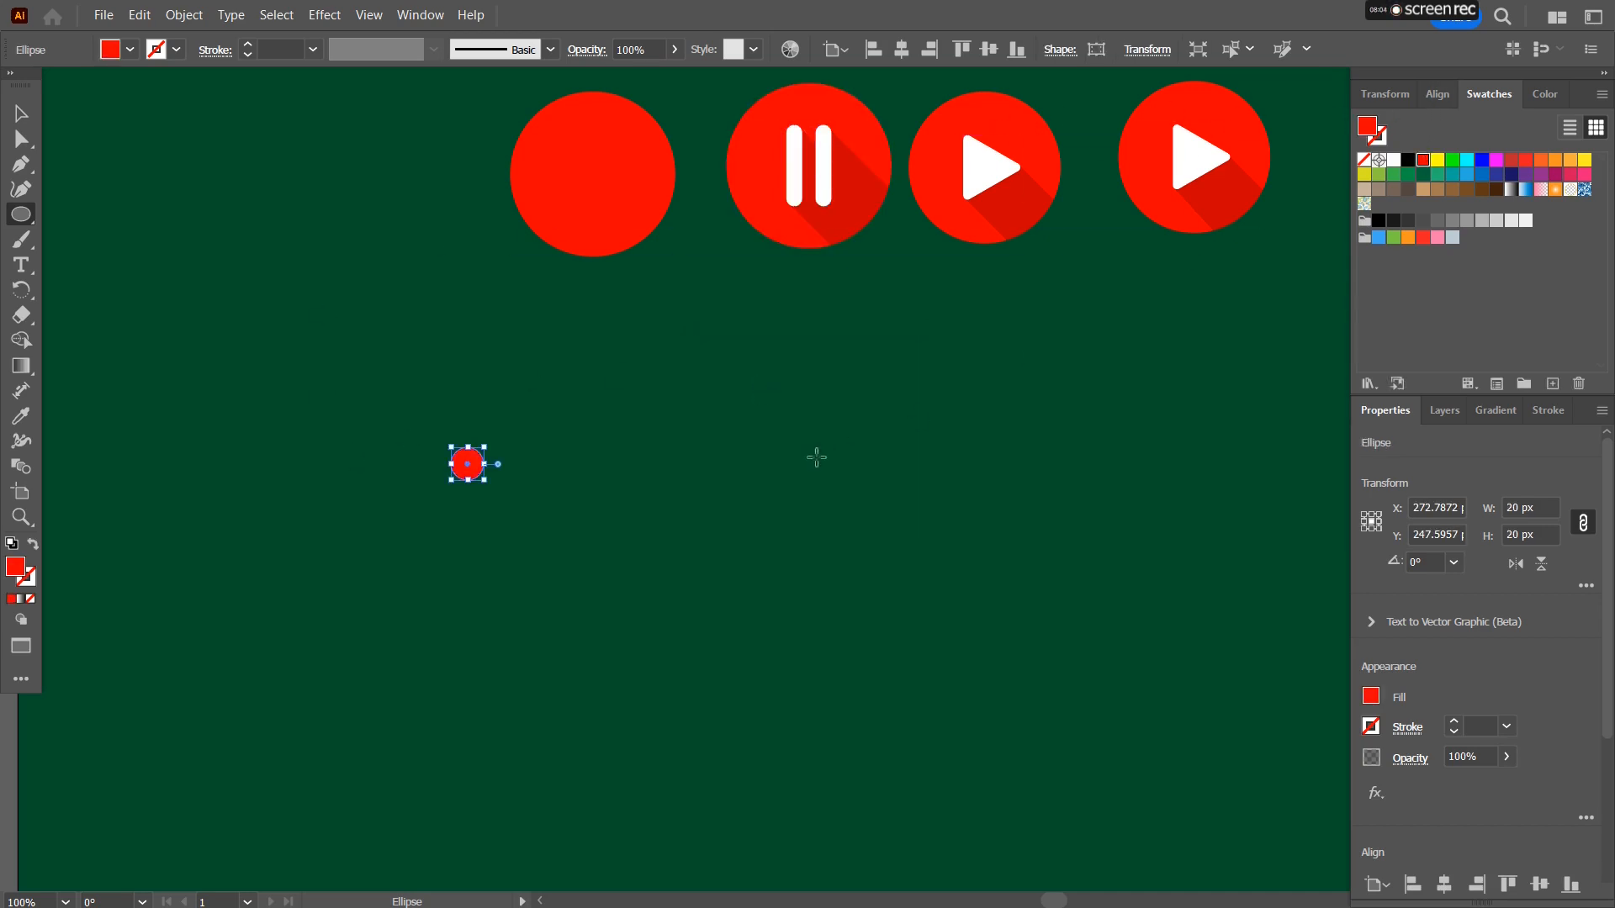
left_click(1393, 161)
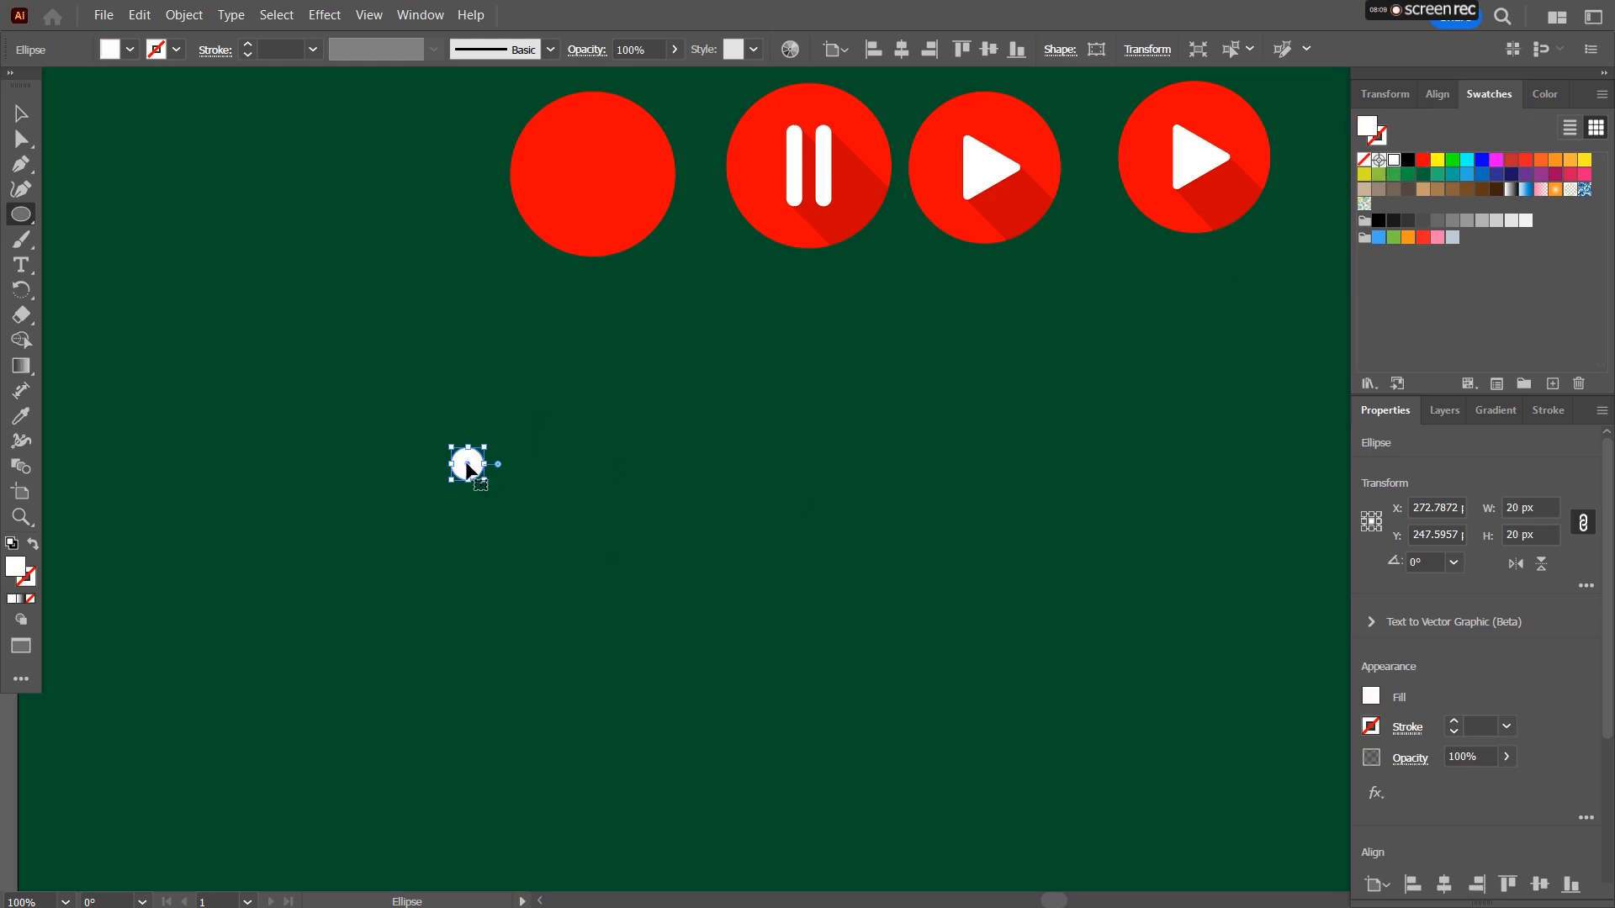
Duplicate the white circle to its upper right and lower right, aligning the two copies vertically in a share-icon triangle.
left_click_drag(468, 469, 526, 391)
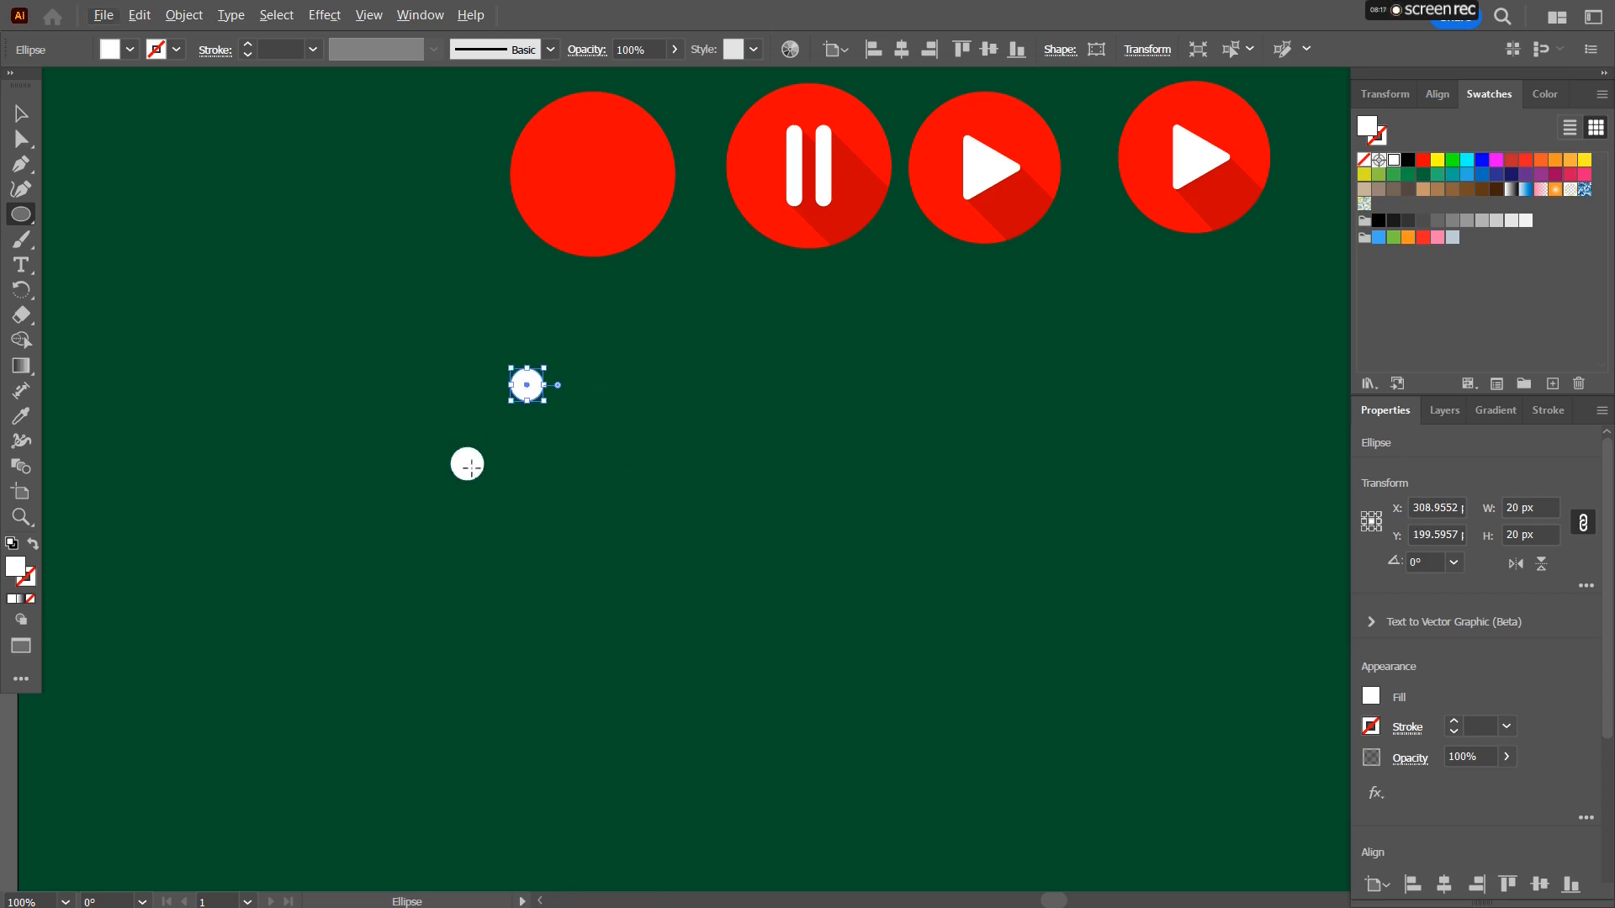
left_click(21, 112)
left_click(467, 469)
left_click_drag(473, 479, 532, 552)
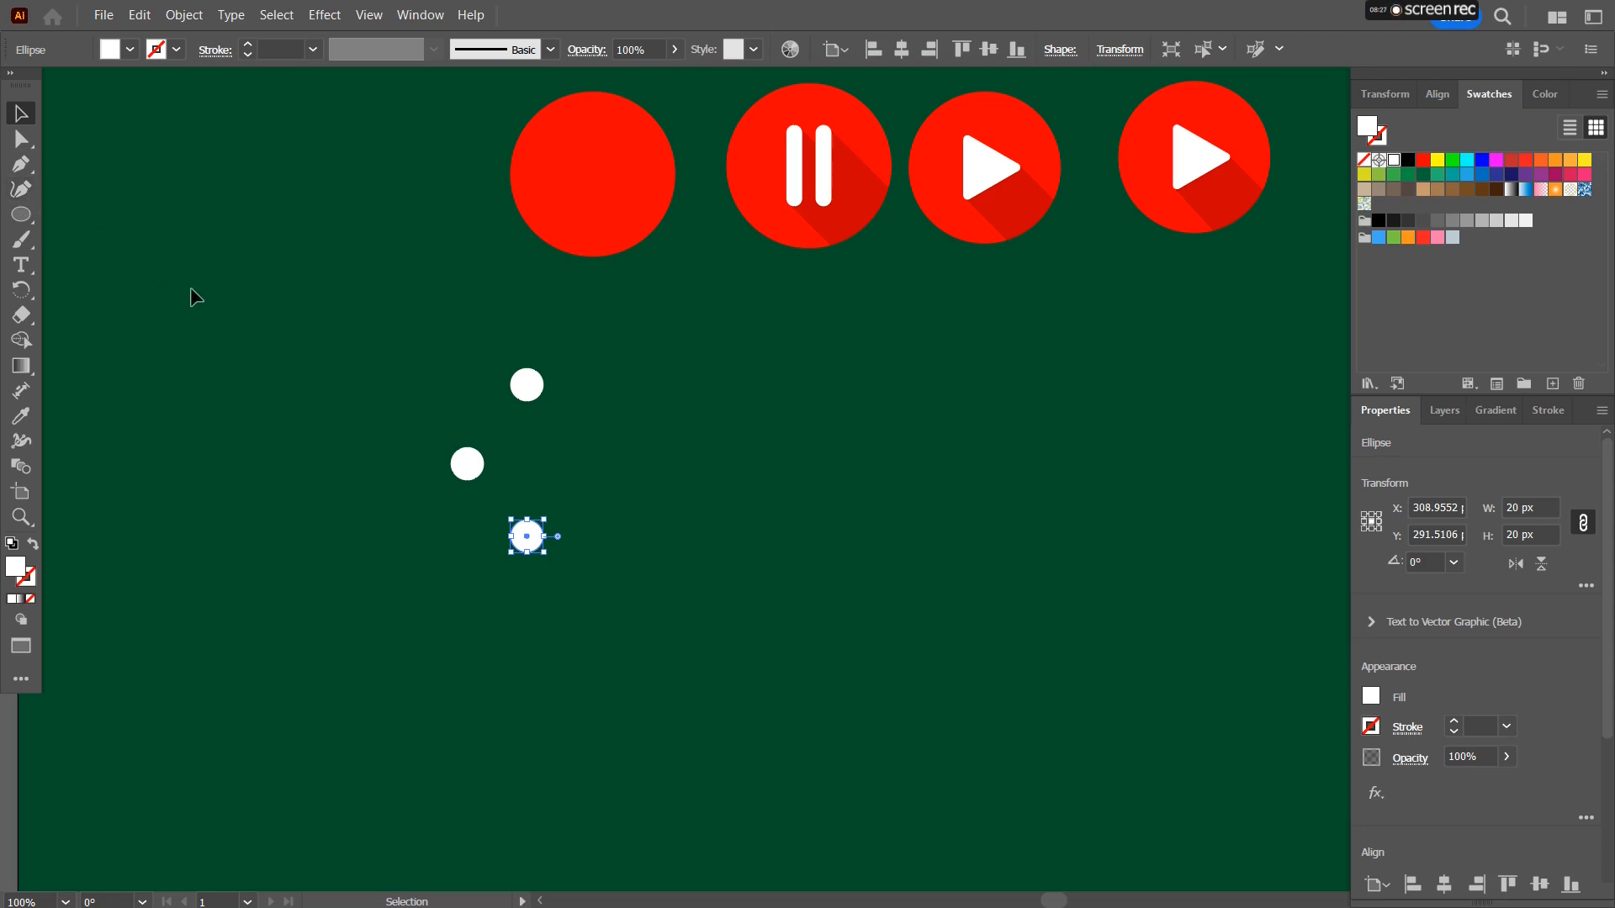
Draw a white vertical rectangle about 8.7 px by 26.6 px and move it just above the leftmost circle.
key("m")
left_click_drag(224, 315, 240, 359)
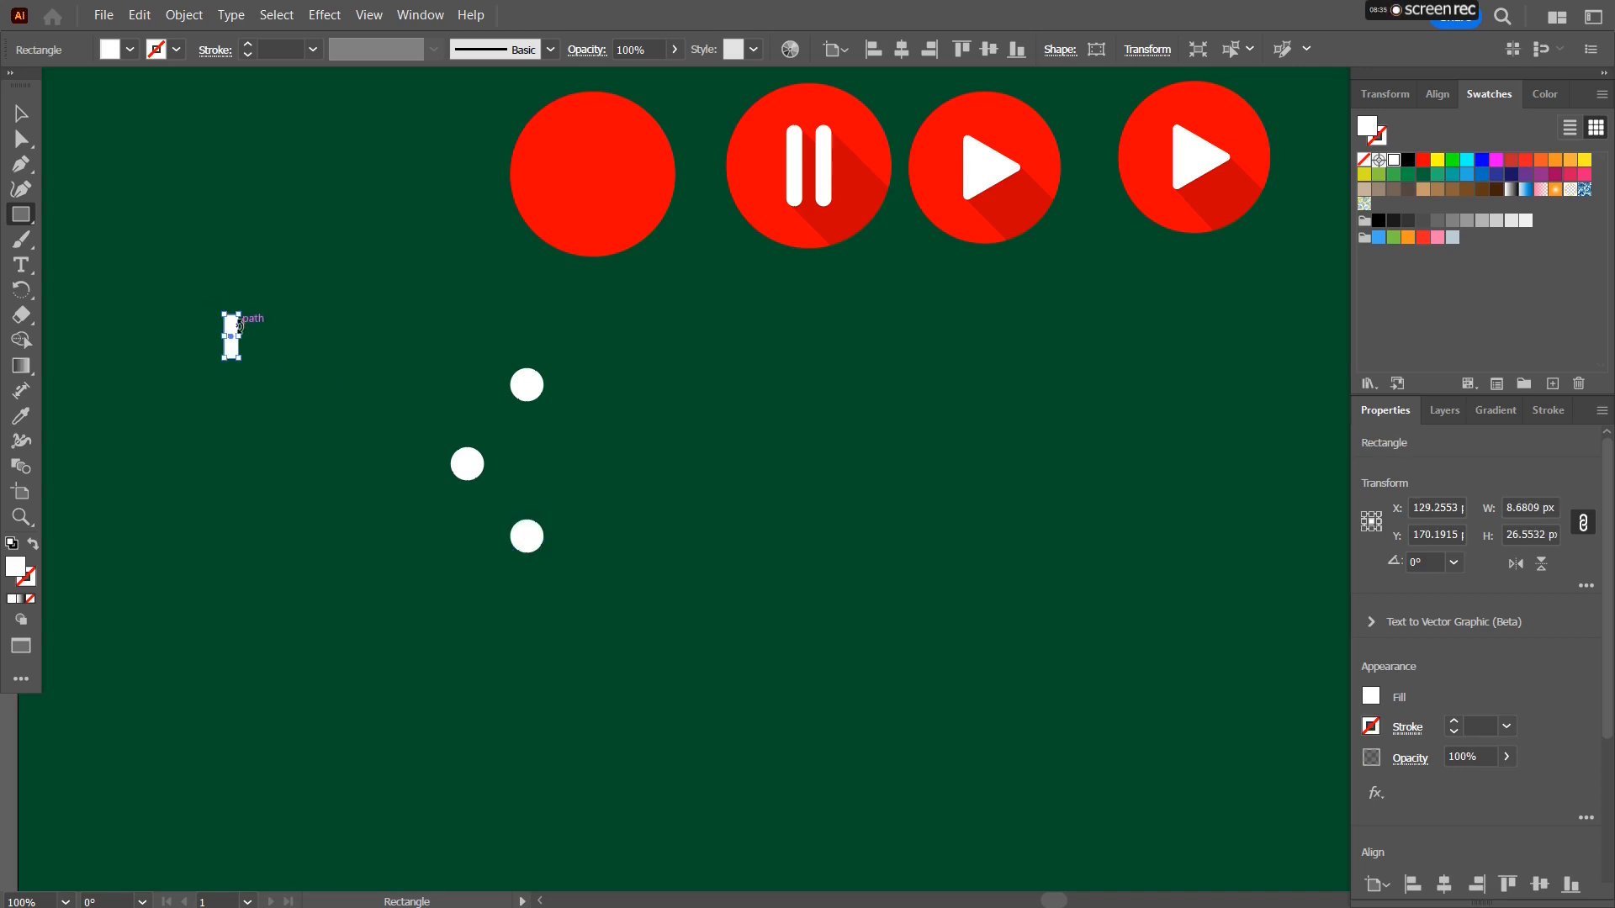
left_click(26, 123)
left_click_drag(221, 347, 458, 433)
Narrow the white rectangle to about 4.3 px wide and rotate it to 315° so it slants up to the right.
scroll(420, 456, "up", 6)
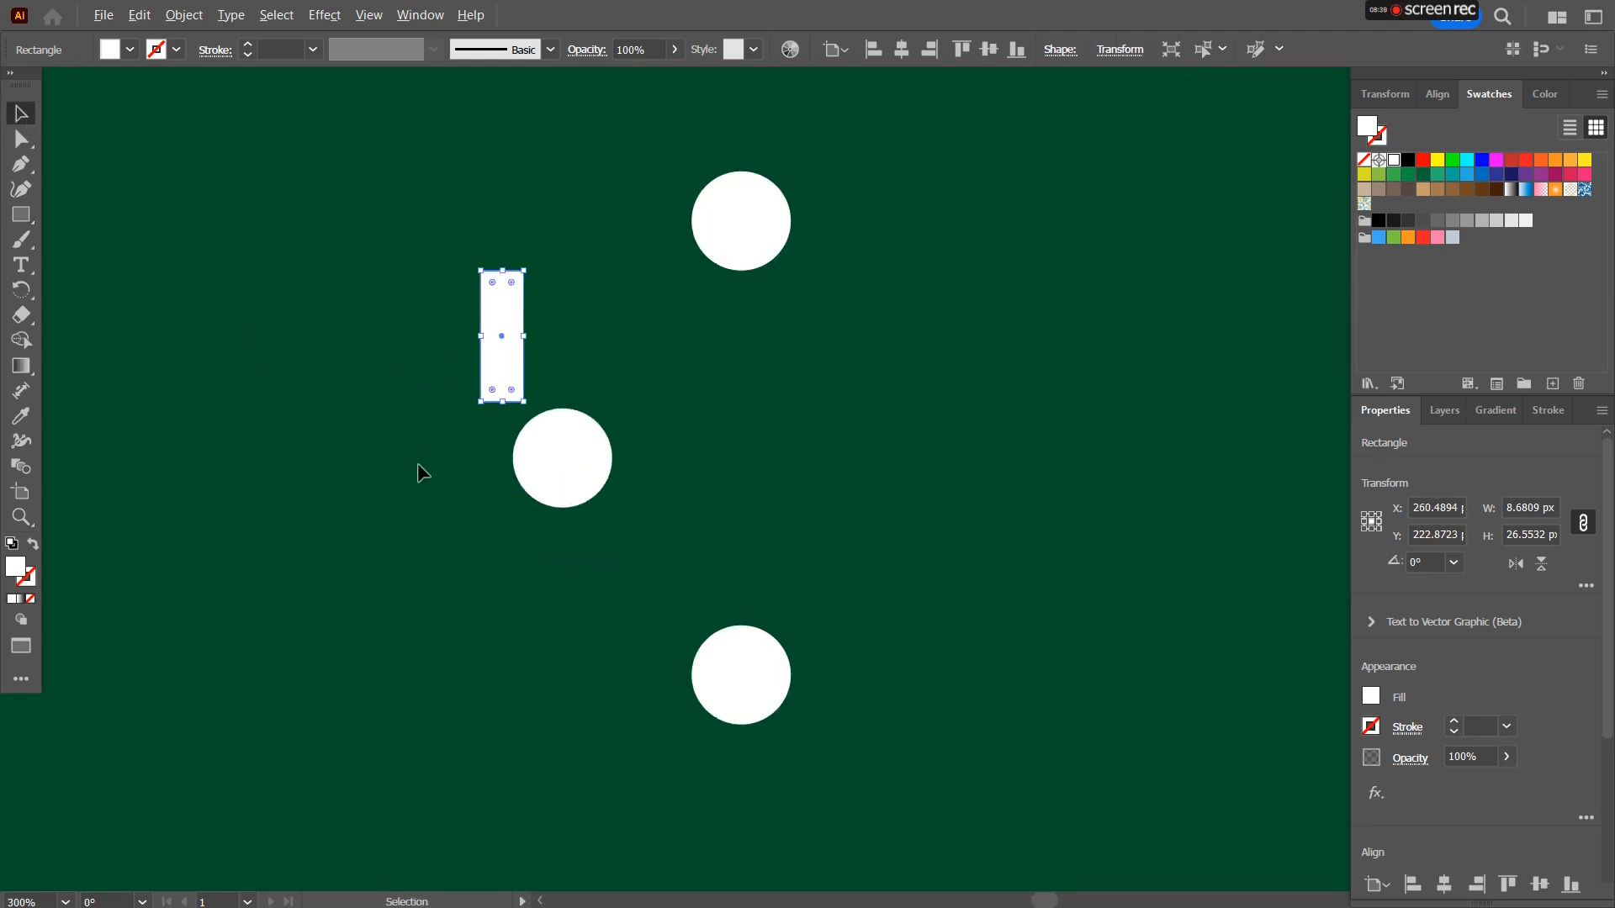
left_click_drag(630, 215, 587, 216)
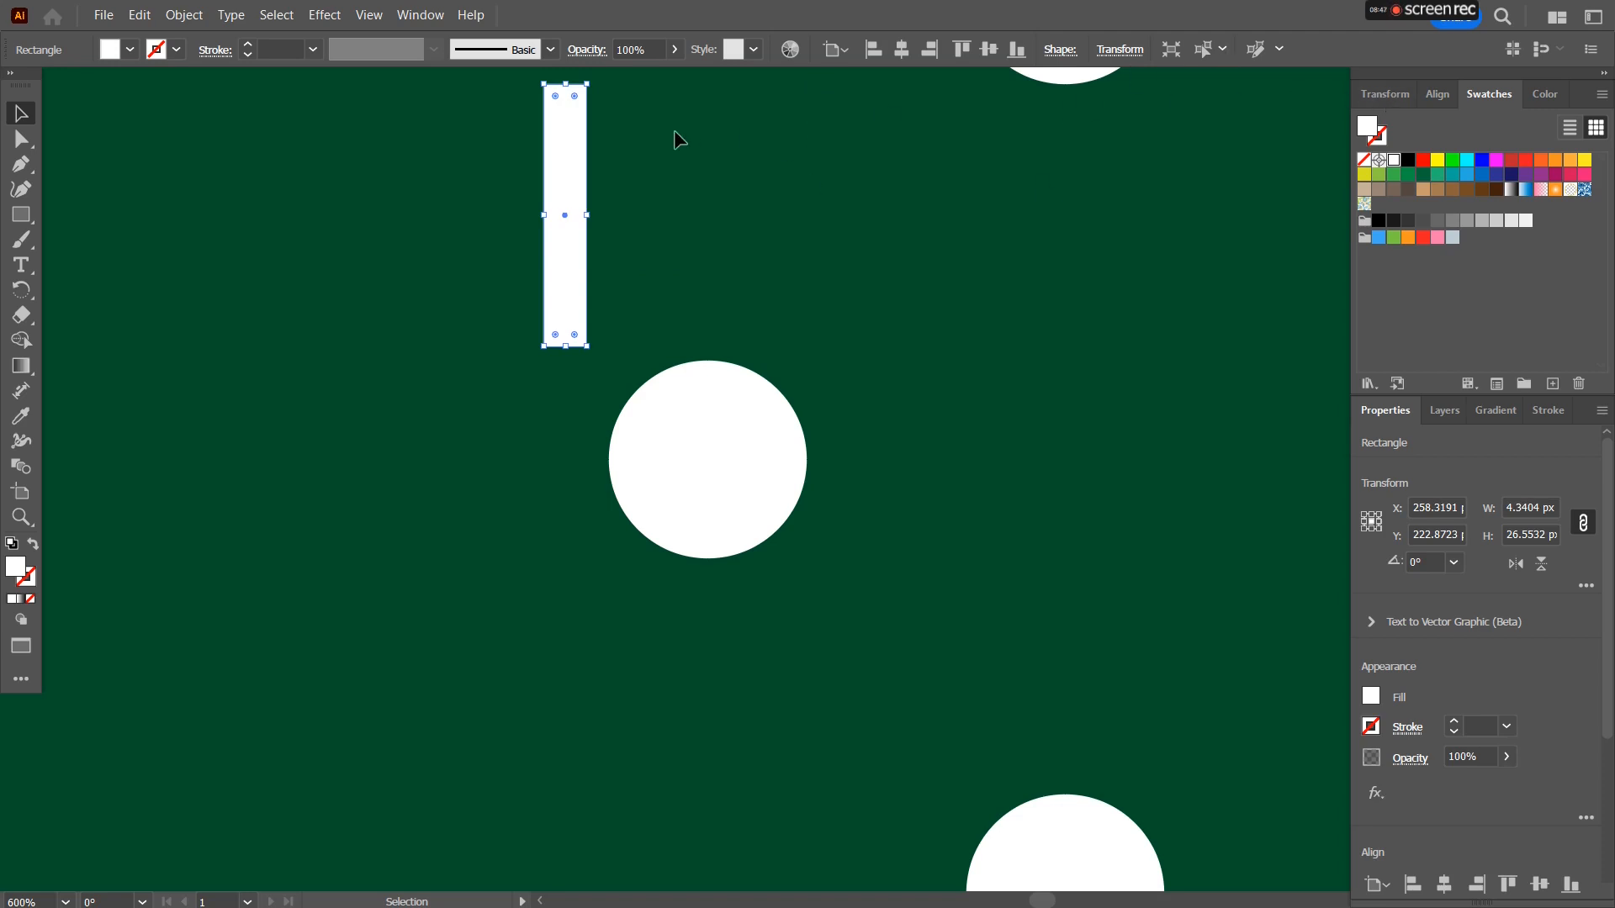
scroll(596, 79, "up", 1)
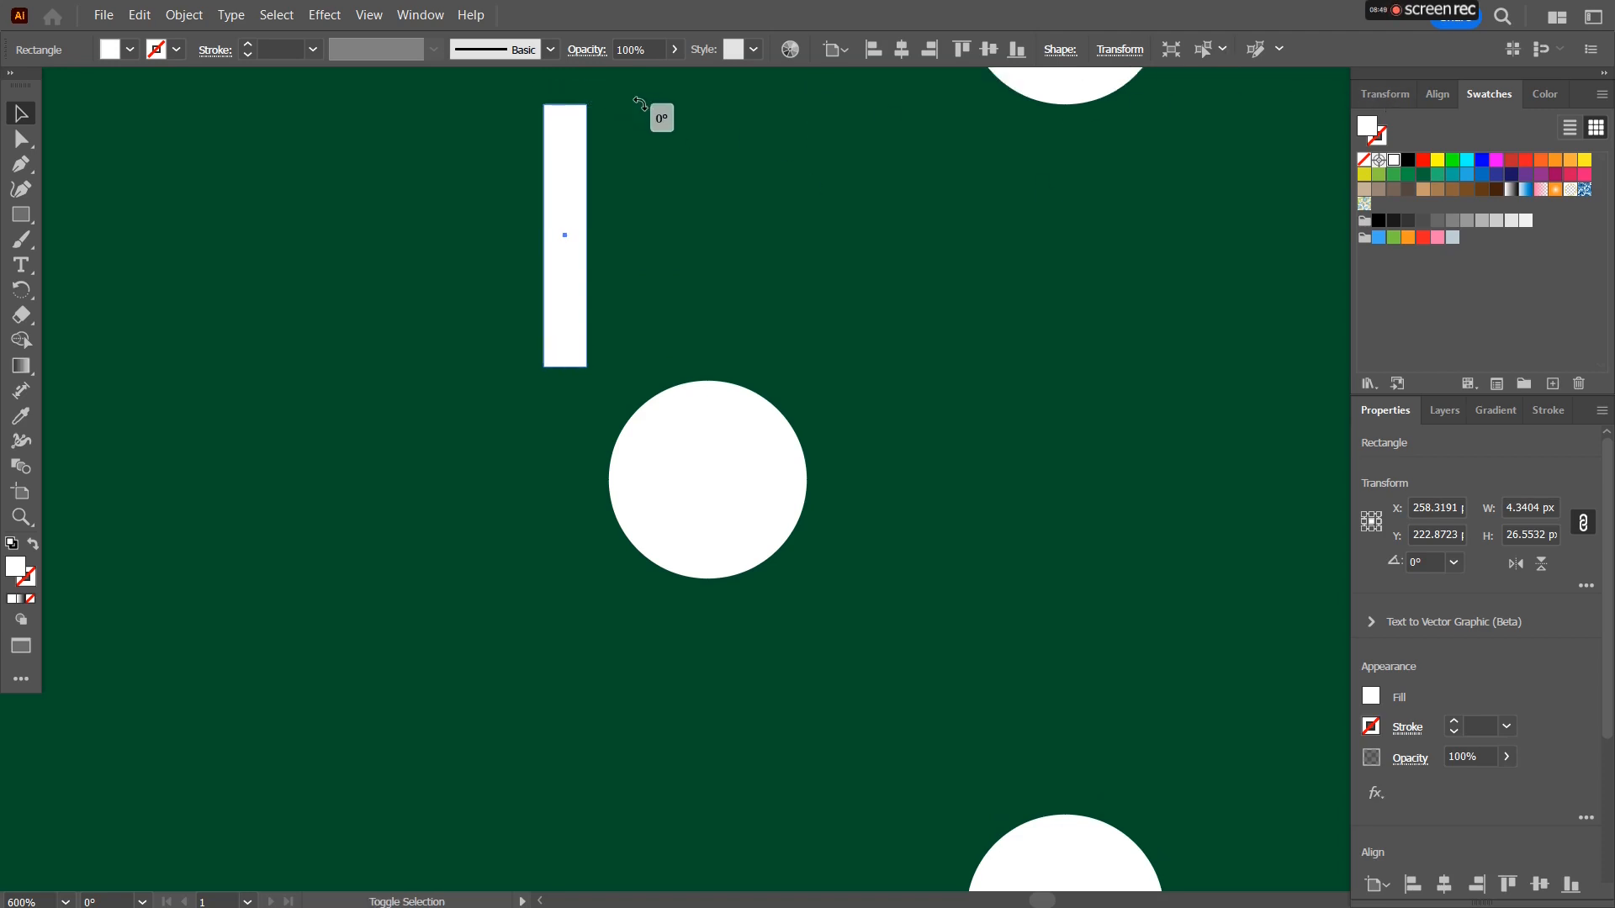
left_click_drag(587, 105, 650, 135)
mouse_move(612, 212)
left_mouse_down()
mouse_move(857, 331)
mouse_move(621, 202)
left_mouse_up()
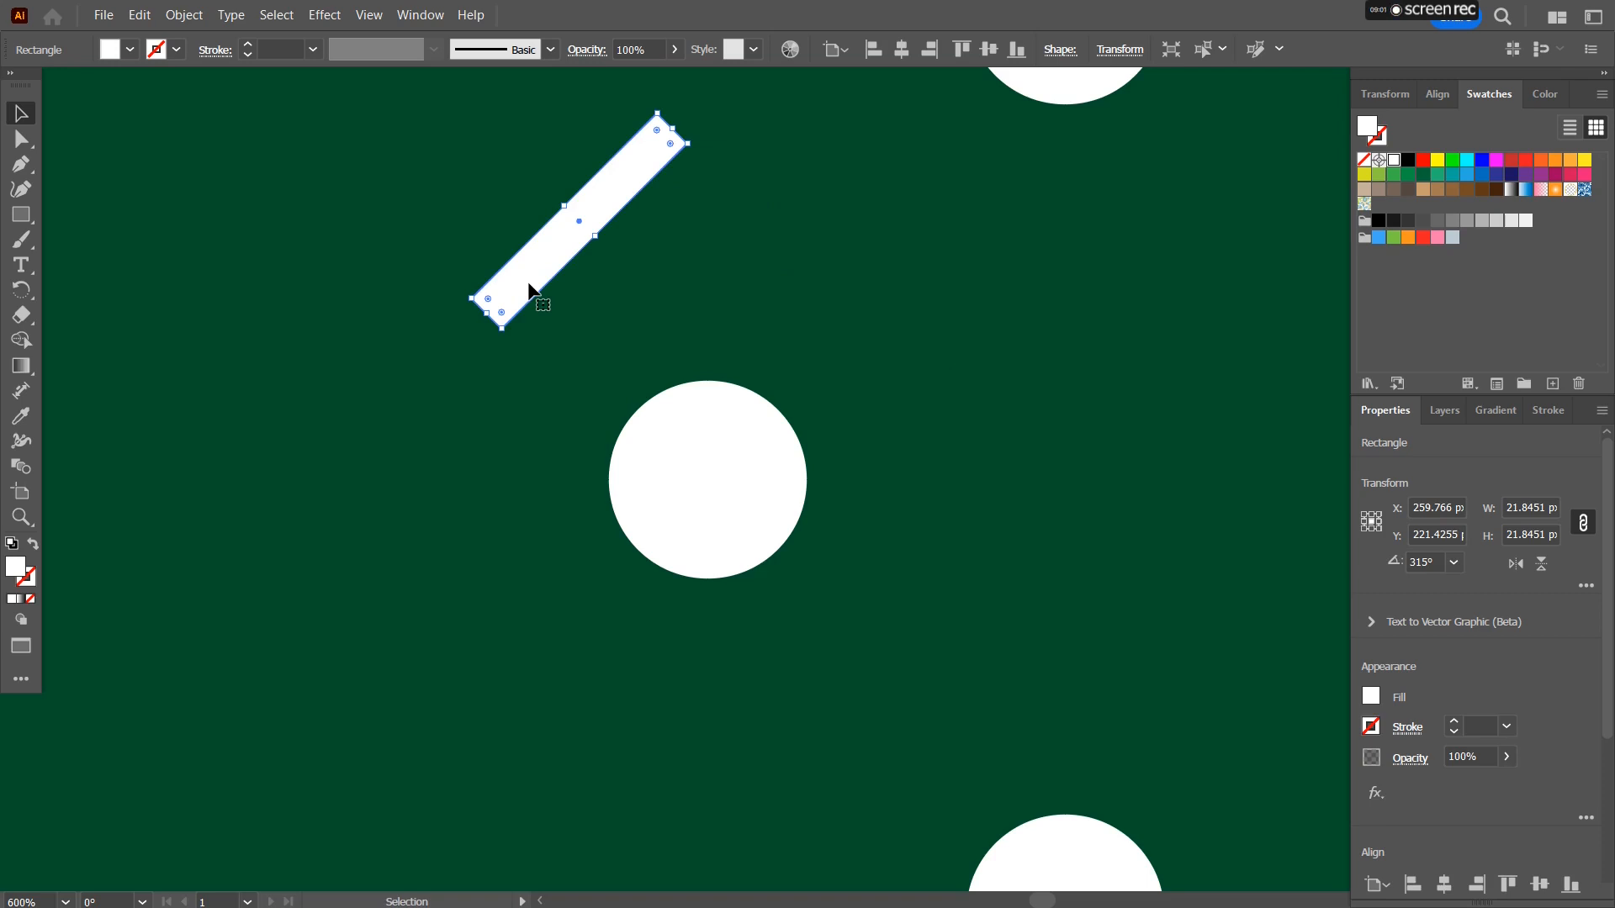
Duplicate the slanted white bar, rotate the copy to 225°, and place it below the original to form a left-pointing chevron.
left_click_drag(534, 294, 391, 511)
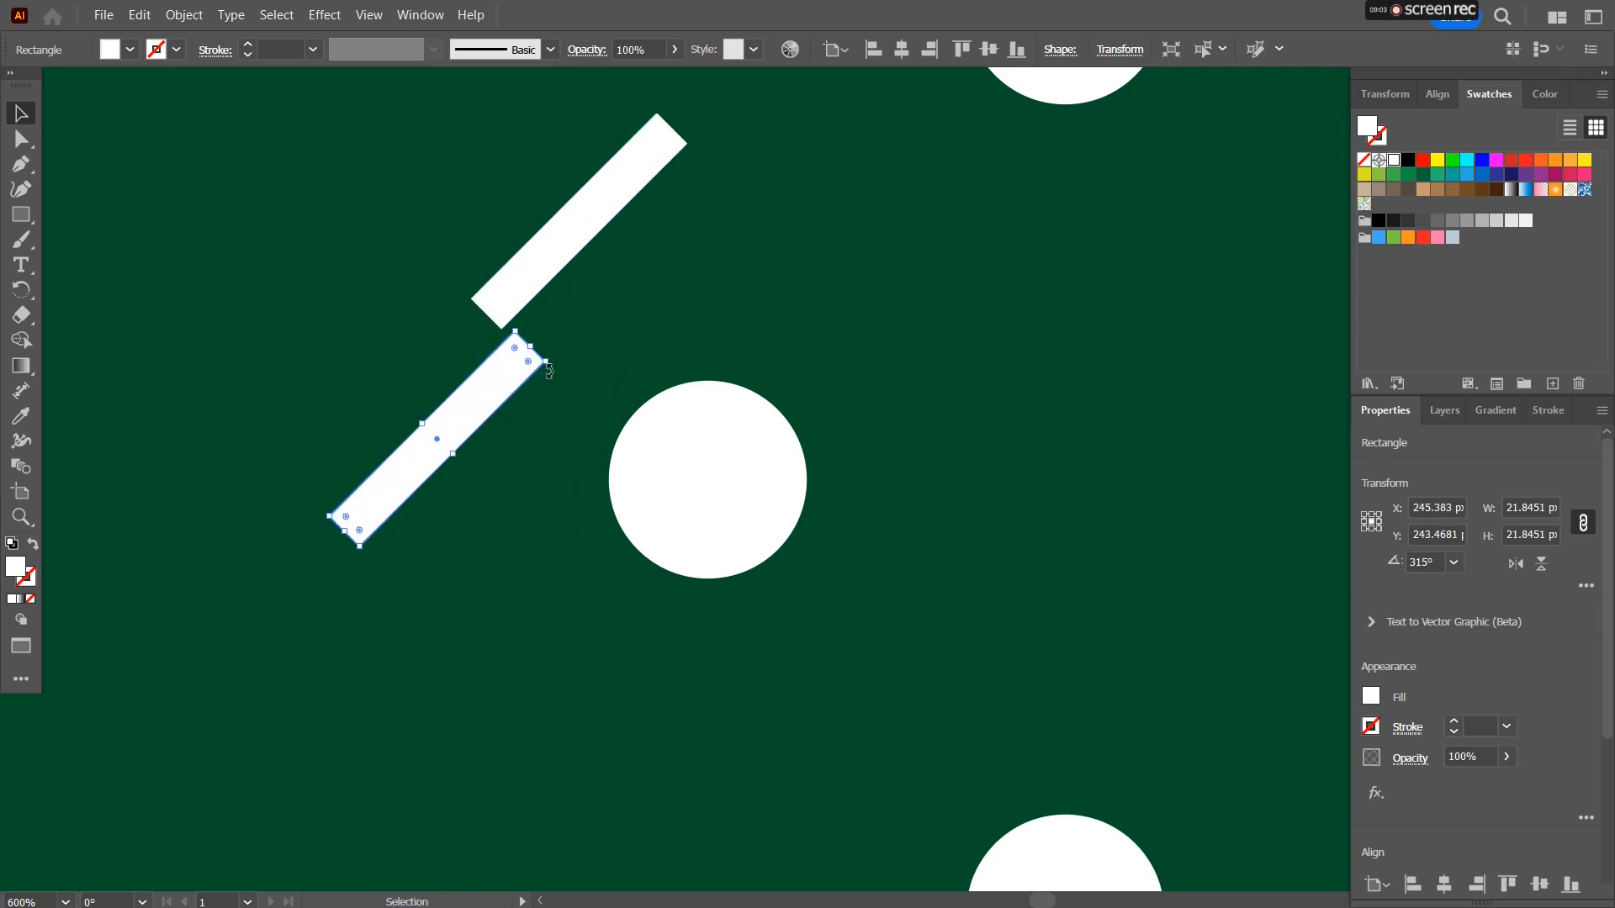
left_click_drag(558, 360, 545, 566)
left_click_drag(402, 391, 569, 191)
Adjust the lower bar's position so its end aligns flush with the upper bar's end at a clean chevron corner.
scroll(523, 294, "up", 5)
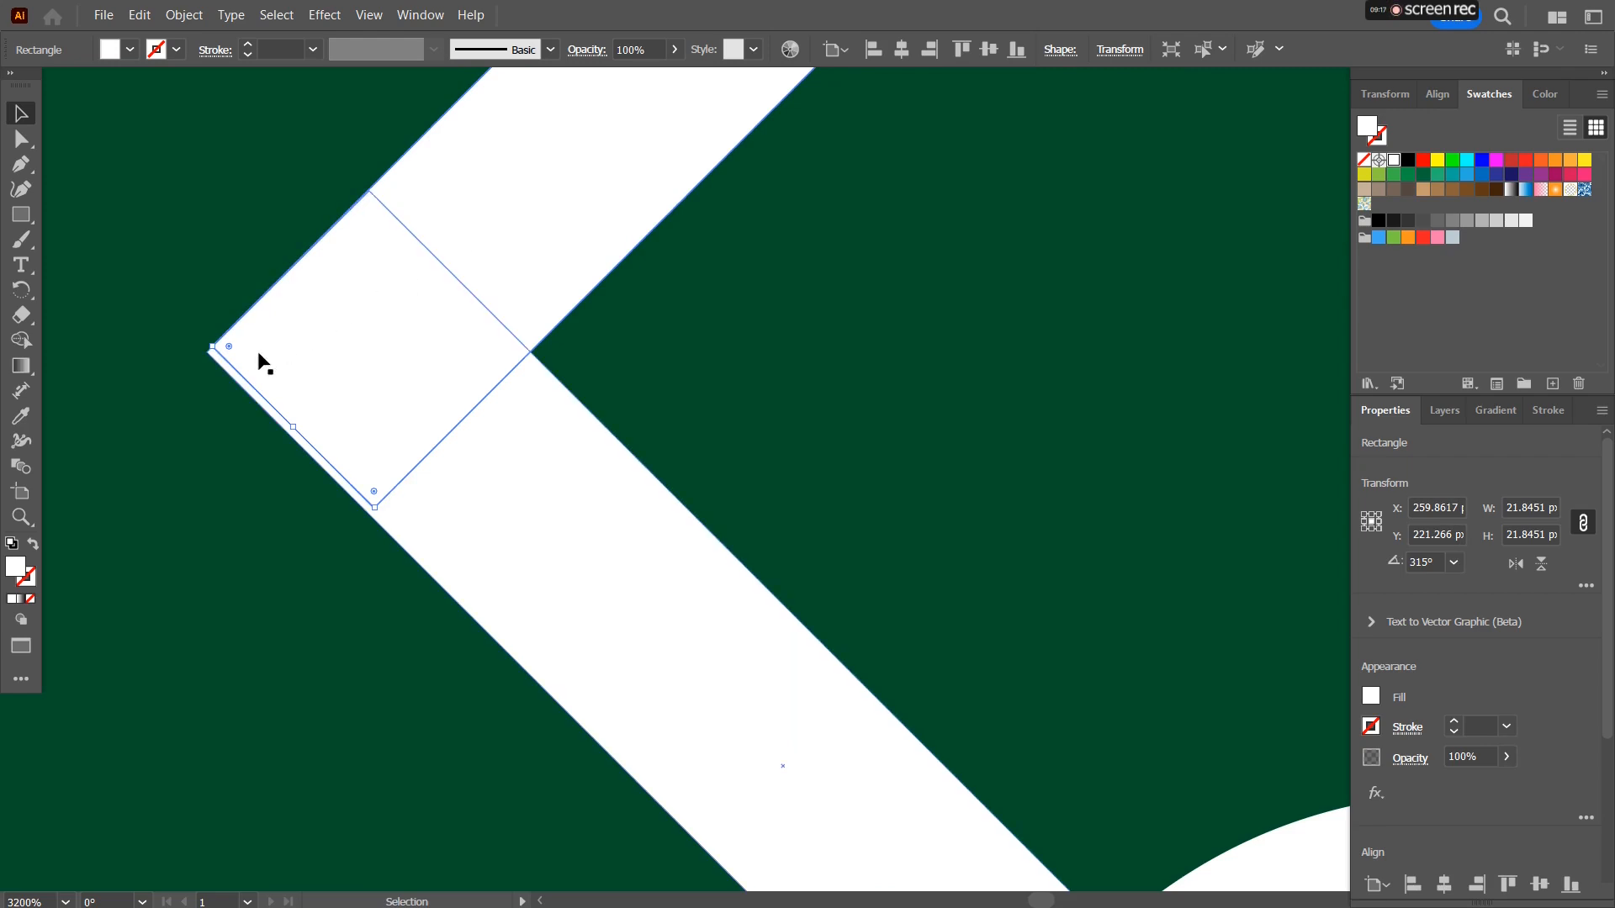
left_click(313, 427)
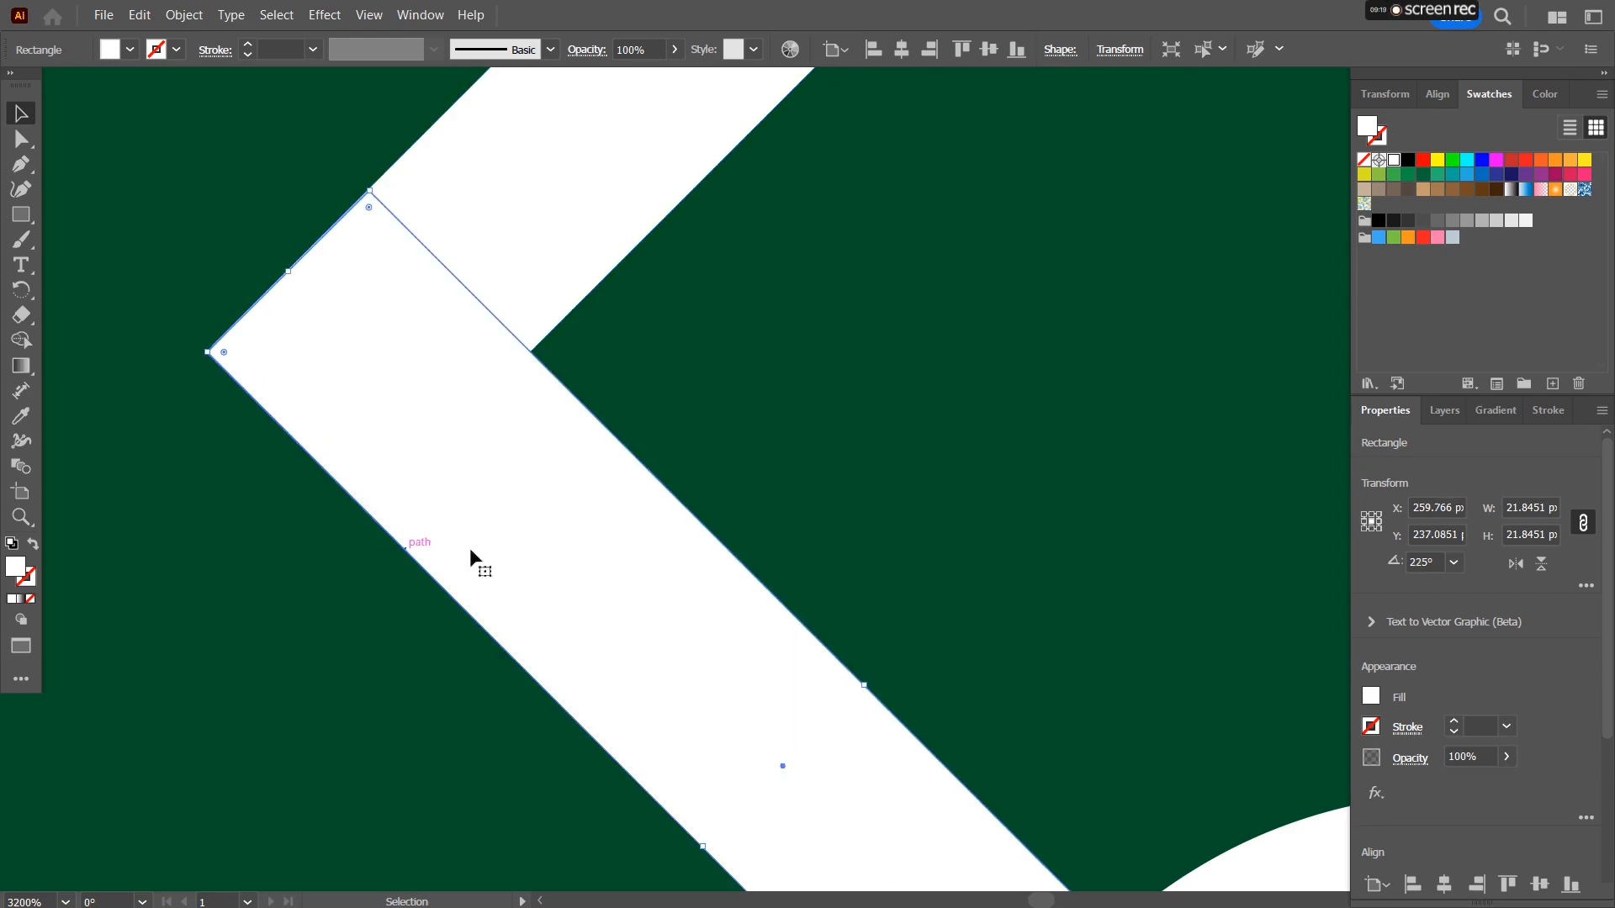
mouse_move(266, 356)
left_mouse_down()
mouse_move(254, 361)
mouse_move(266, 347)
left_mouse_up()
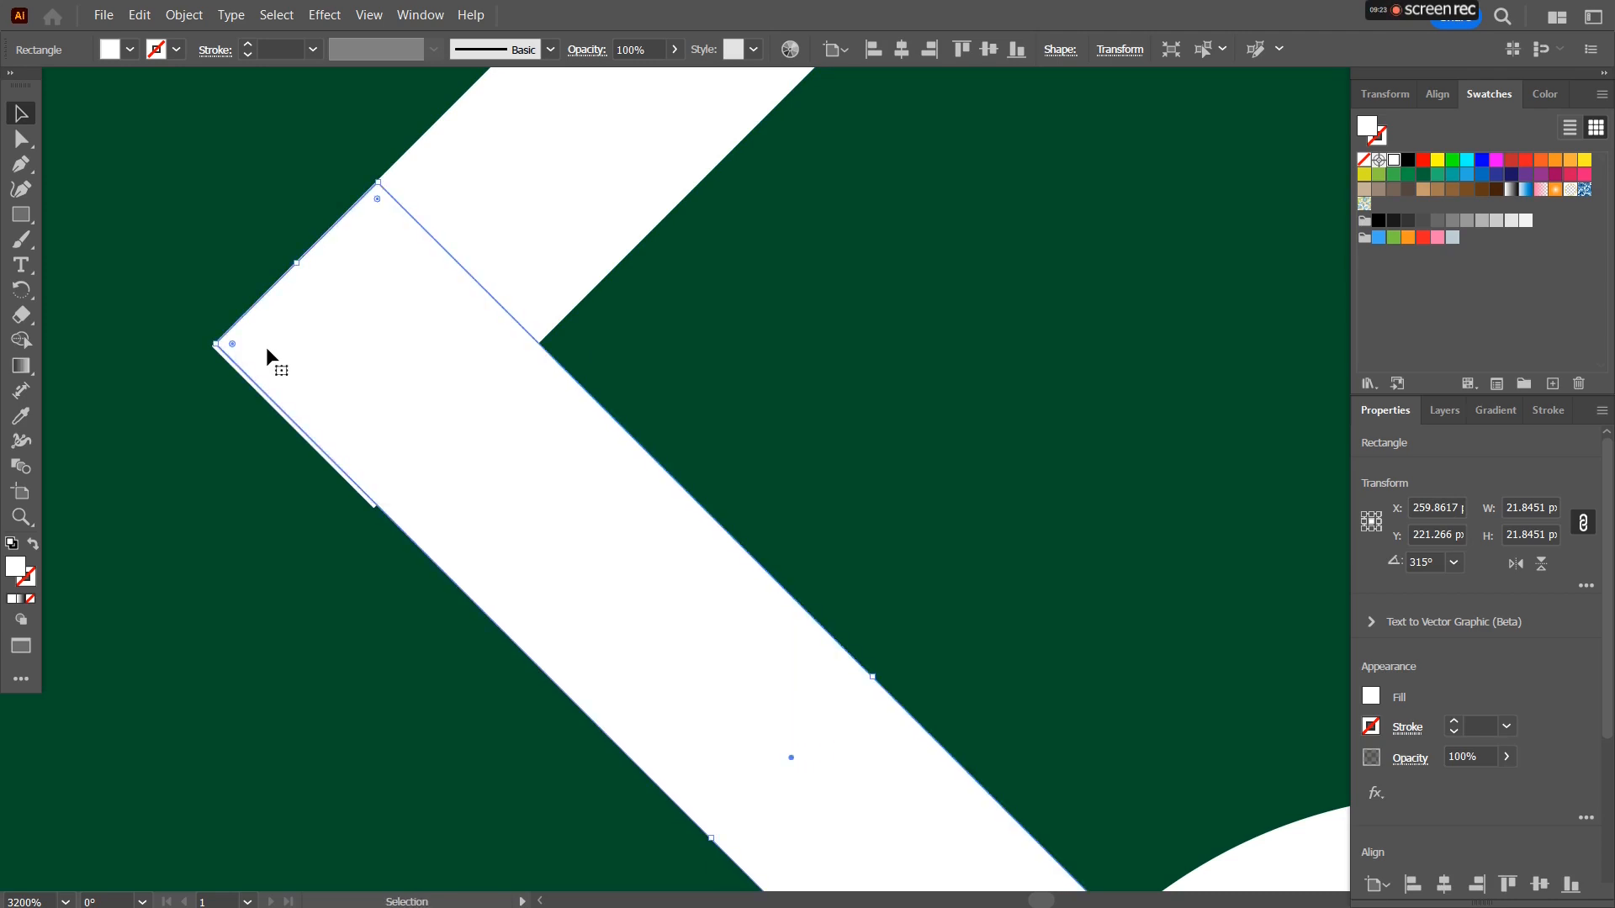
scroll(397, 318, "down", 4)
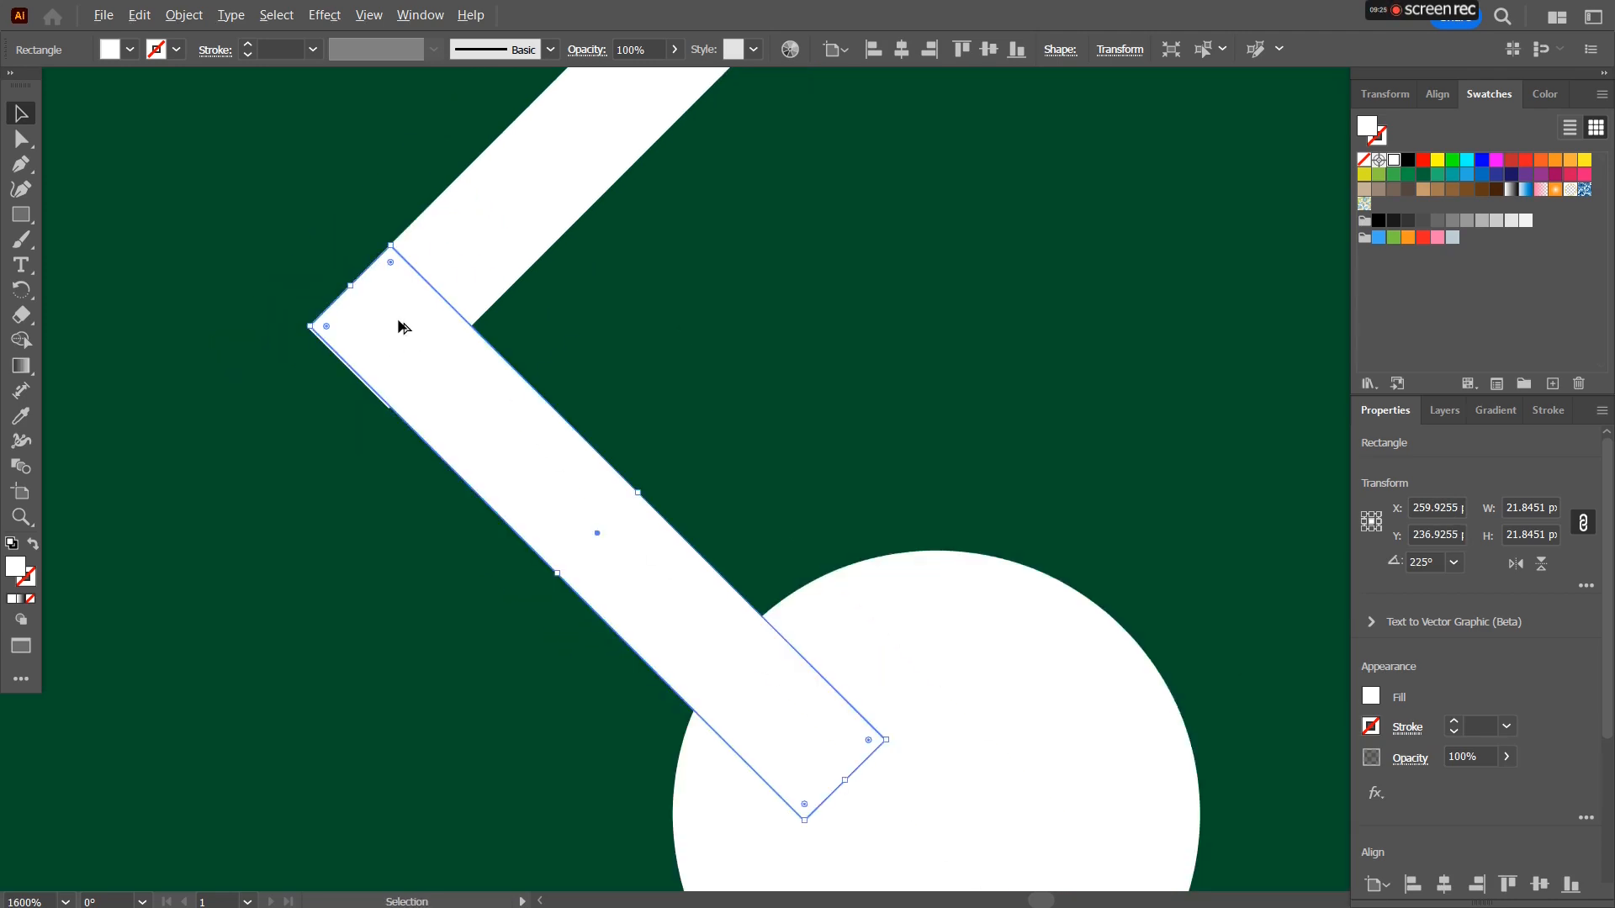
left_click_drag(760, 487, 1146, 361)
scroll(436, 333, "up", 4)
left_click_drag(374, 377, 371, 382)
left_click(617, 373)
Group the two bars of the chevron.
scroll(667, 404, "down", 5)
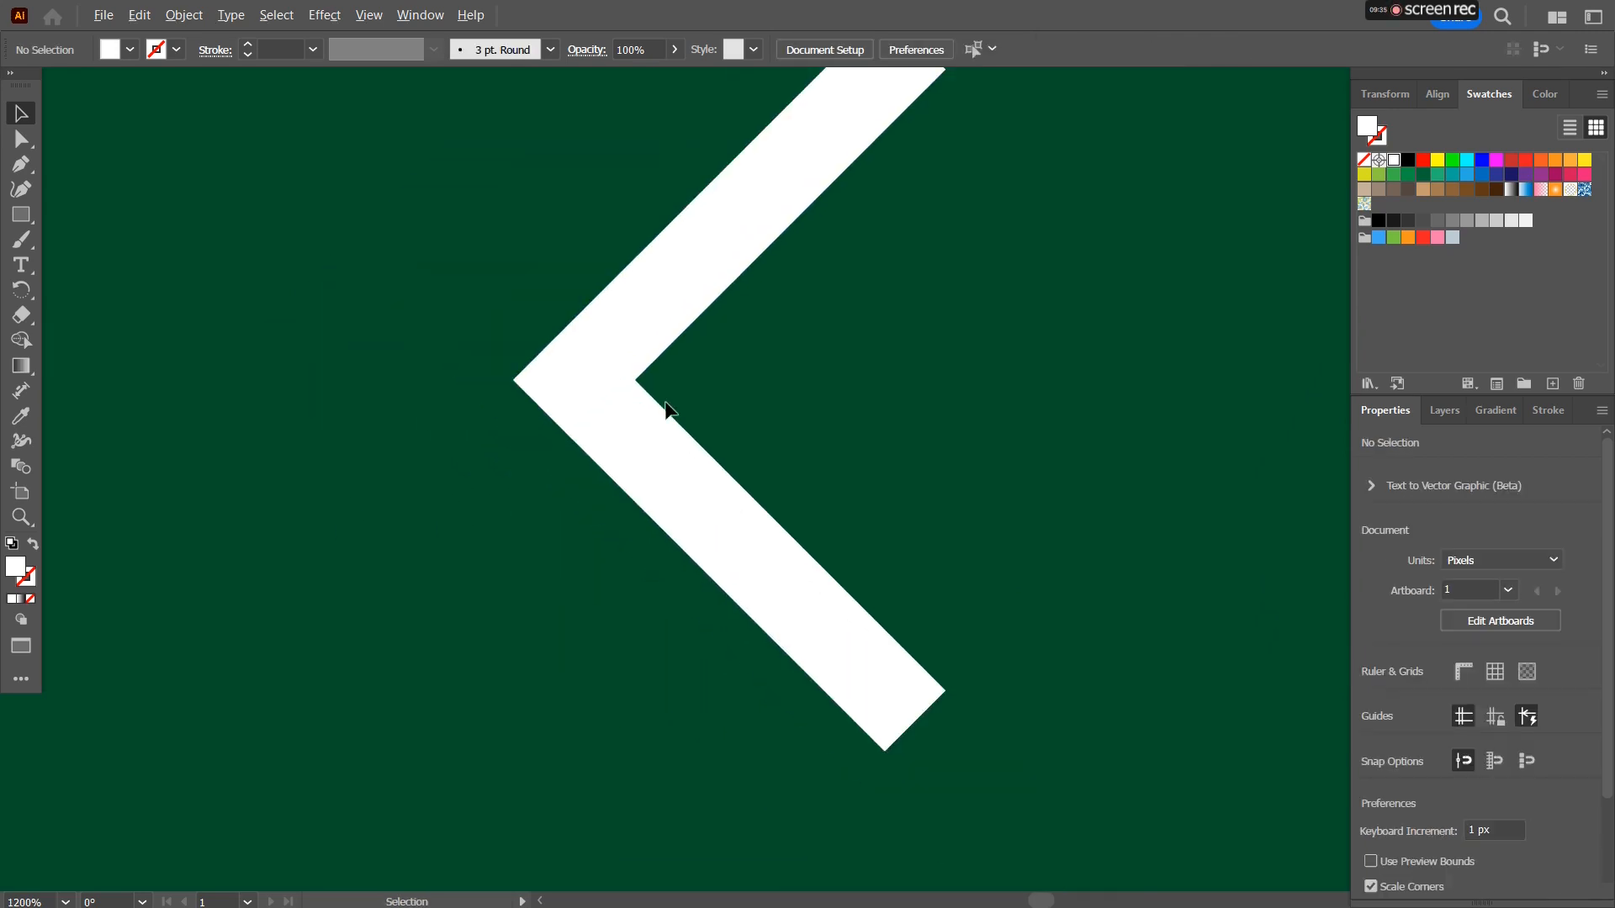
left_click_drag(764, 366, 514, 428)
left_click_drag(451, 299, 471, 635)
key("ctrl")
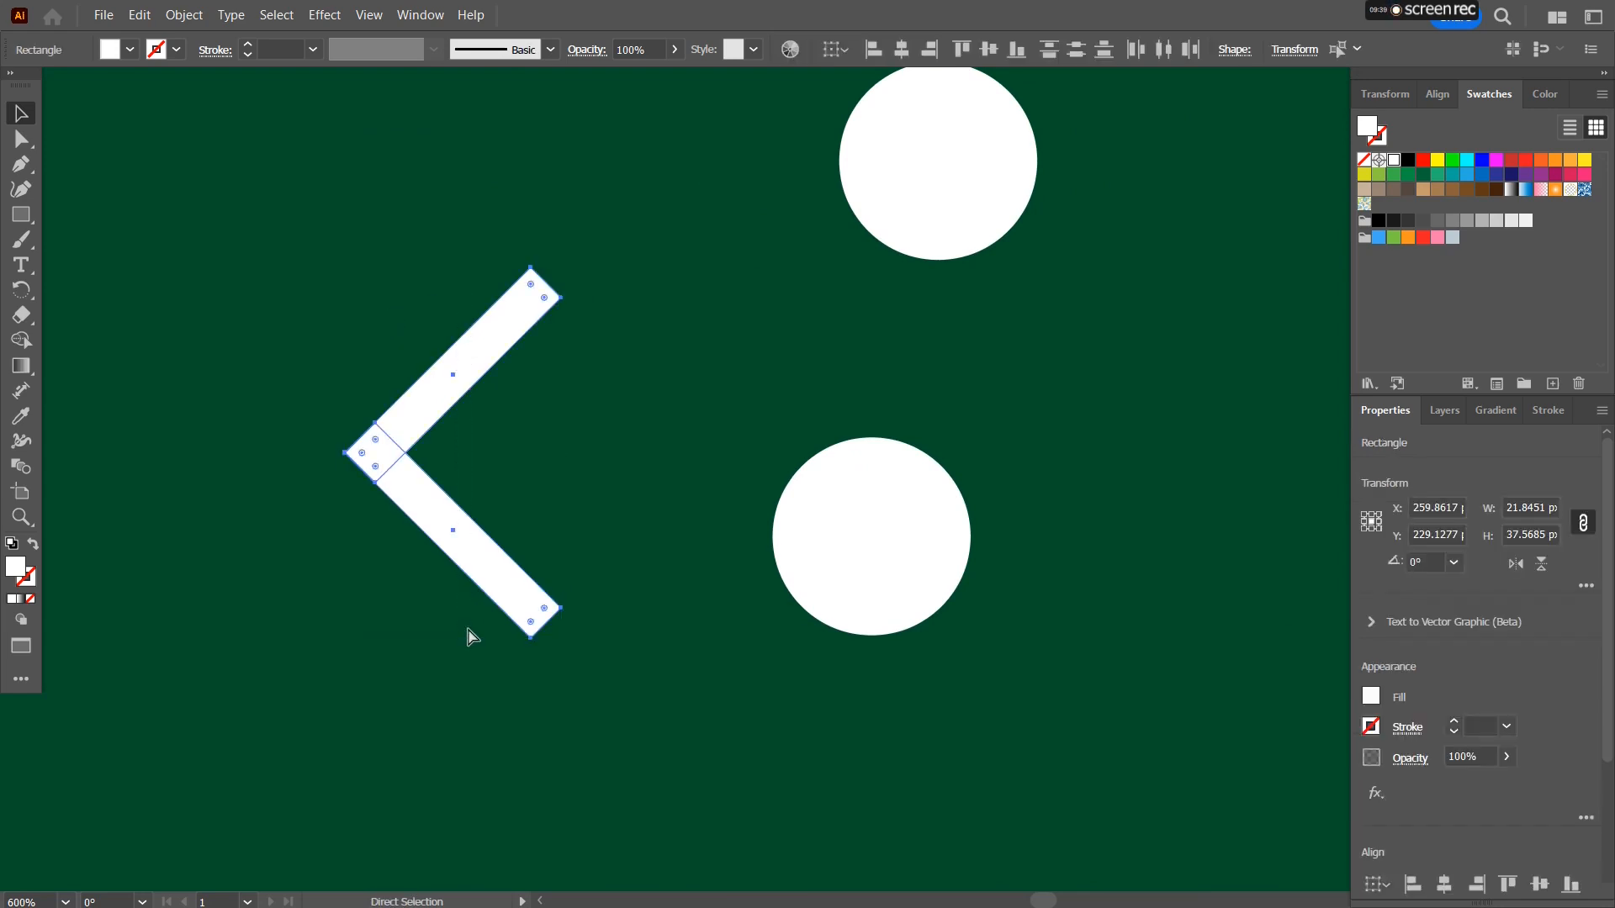
key("ctrl+g")
Move the chevron group so its tip sits at the leftmost circle's center and fill it with tan.
left_click_drag(395, 453, 877, 535)
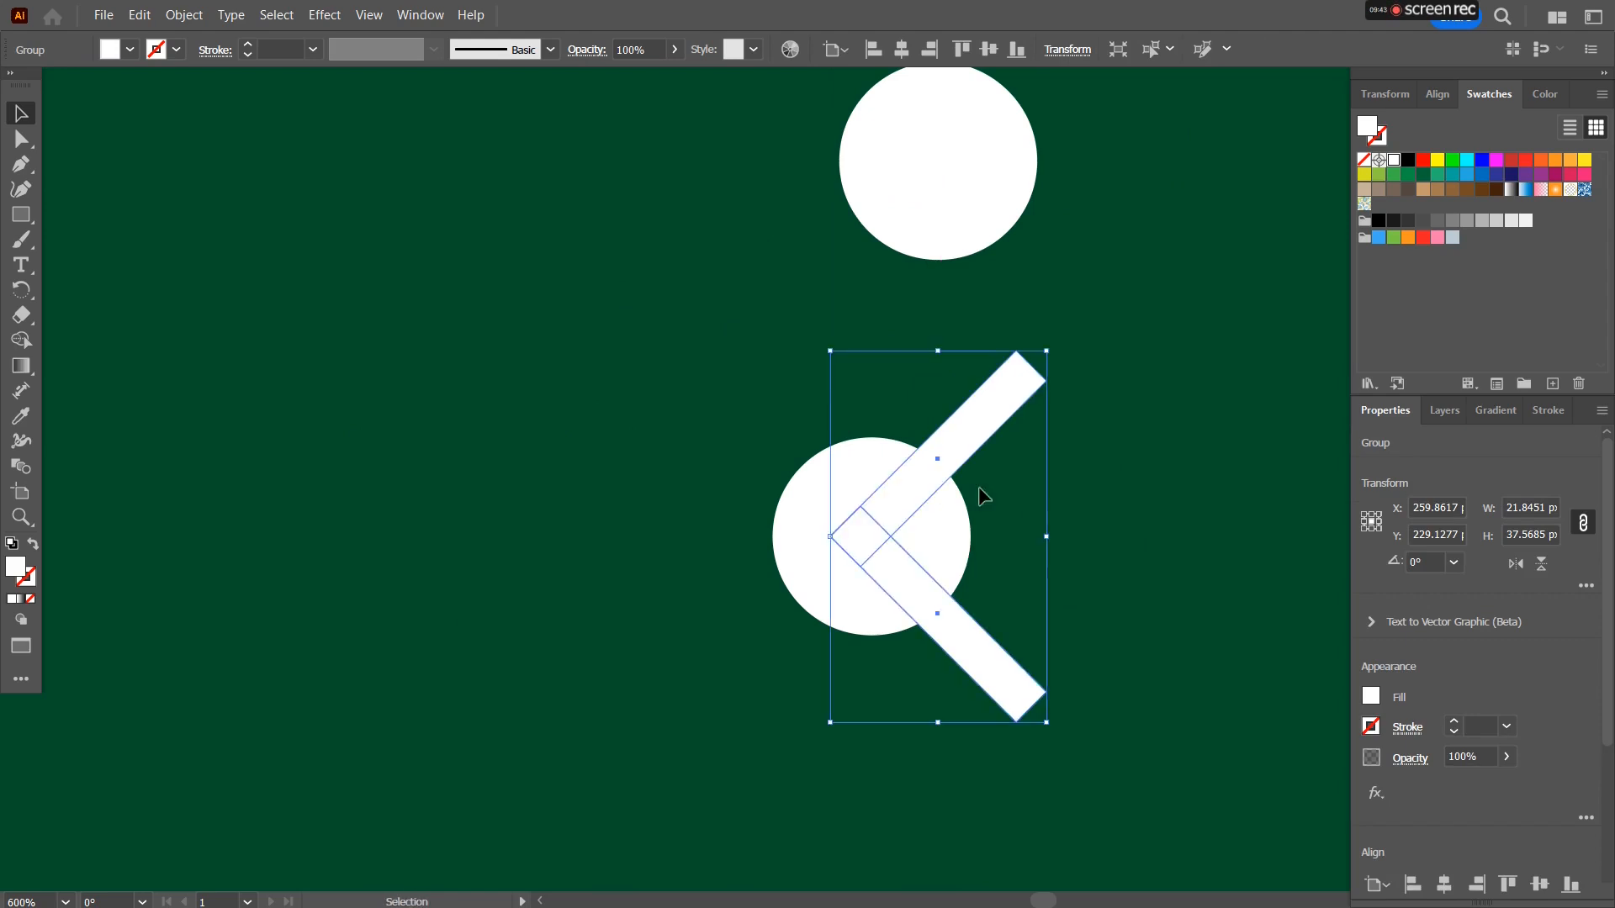
scroll(1022, 488, "up", 2)
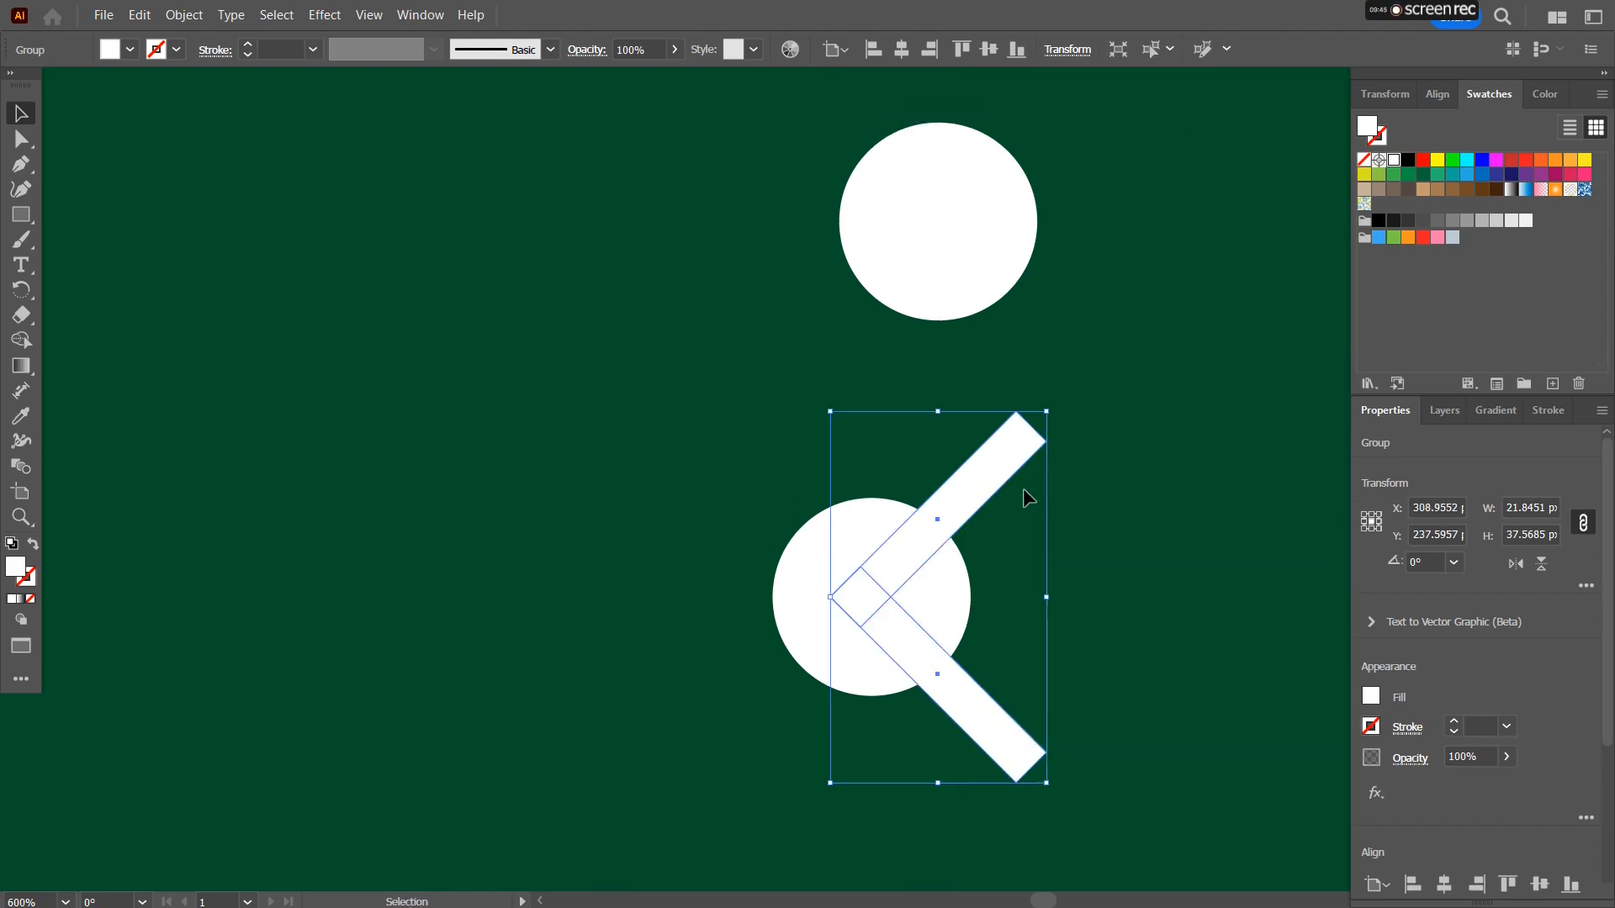
scroll(1023, 528, "up", 2, "alt")
scroll(1023, 526, "up", 1, "alt")
left_click_drag(976, 508, 962, 281)
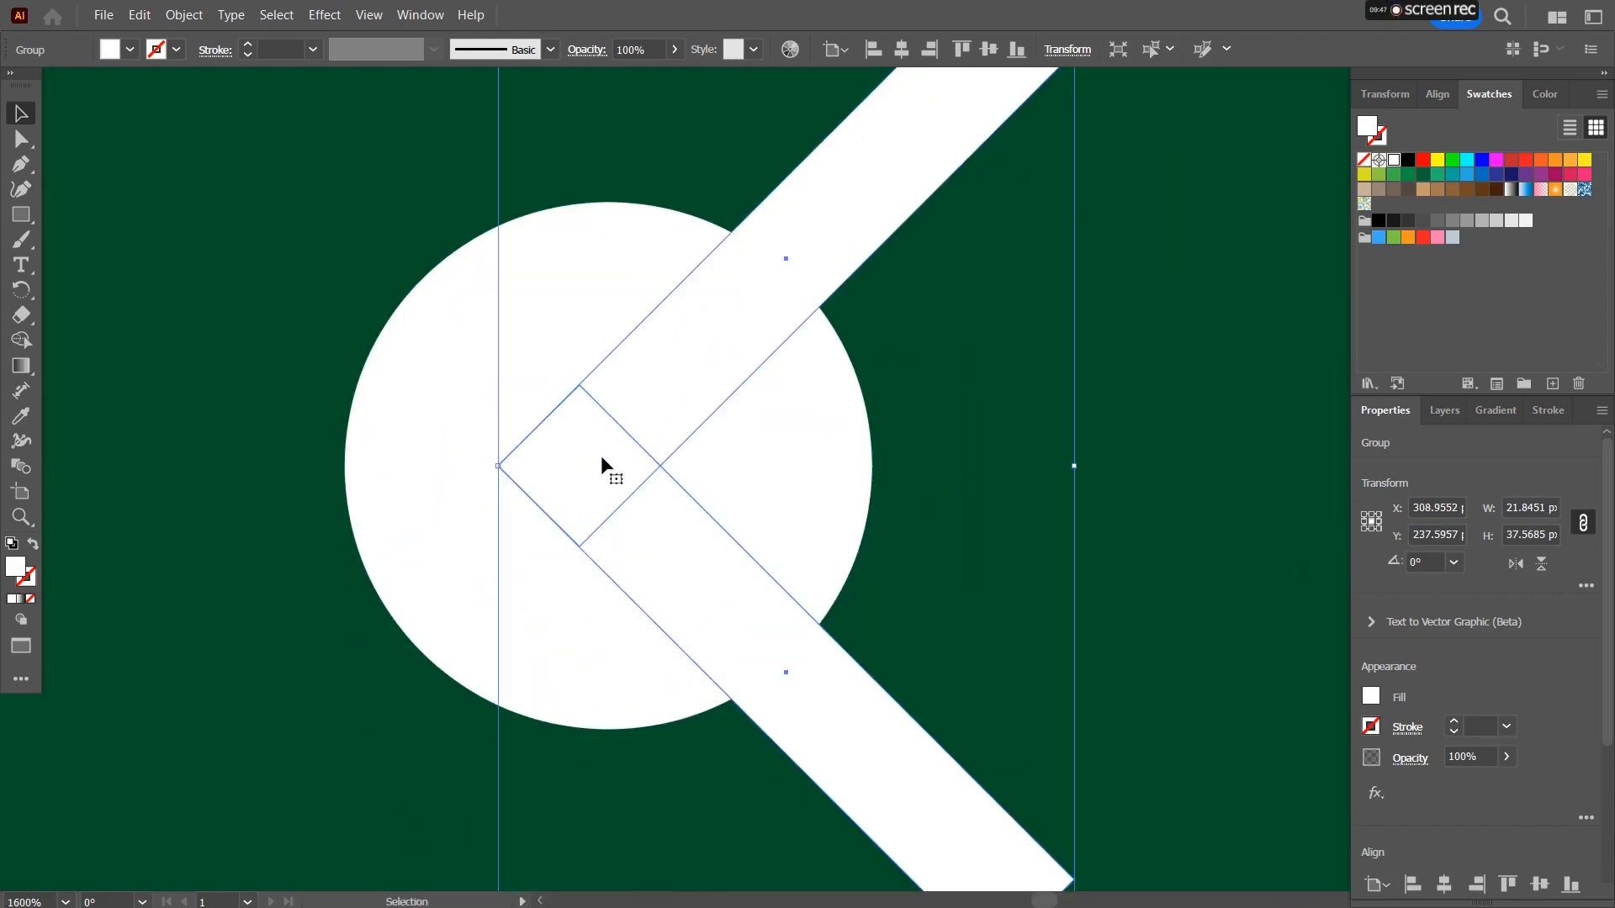
left_click_drag(606, 471, 662, 461)
left_click(1422, 191)
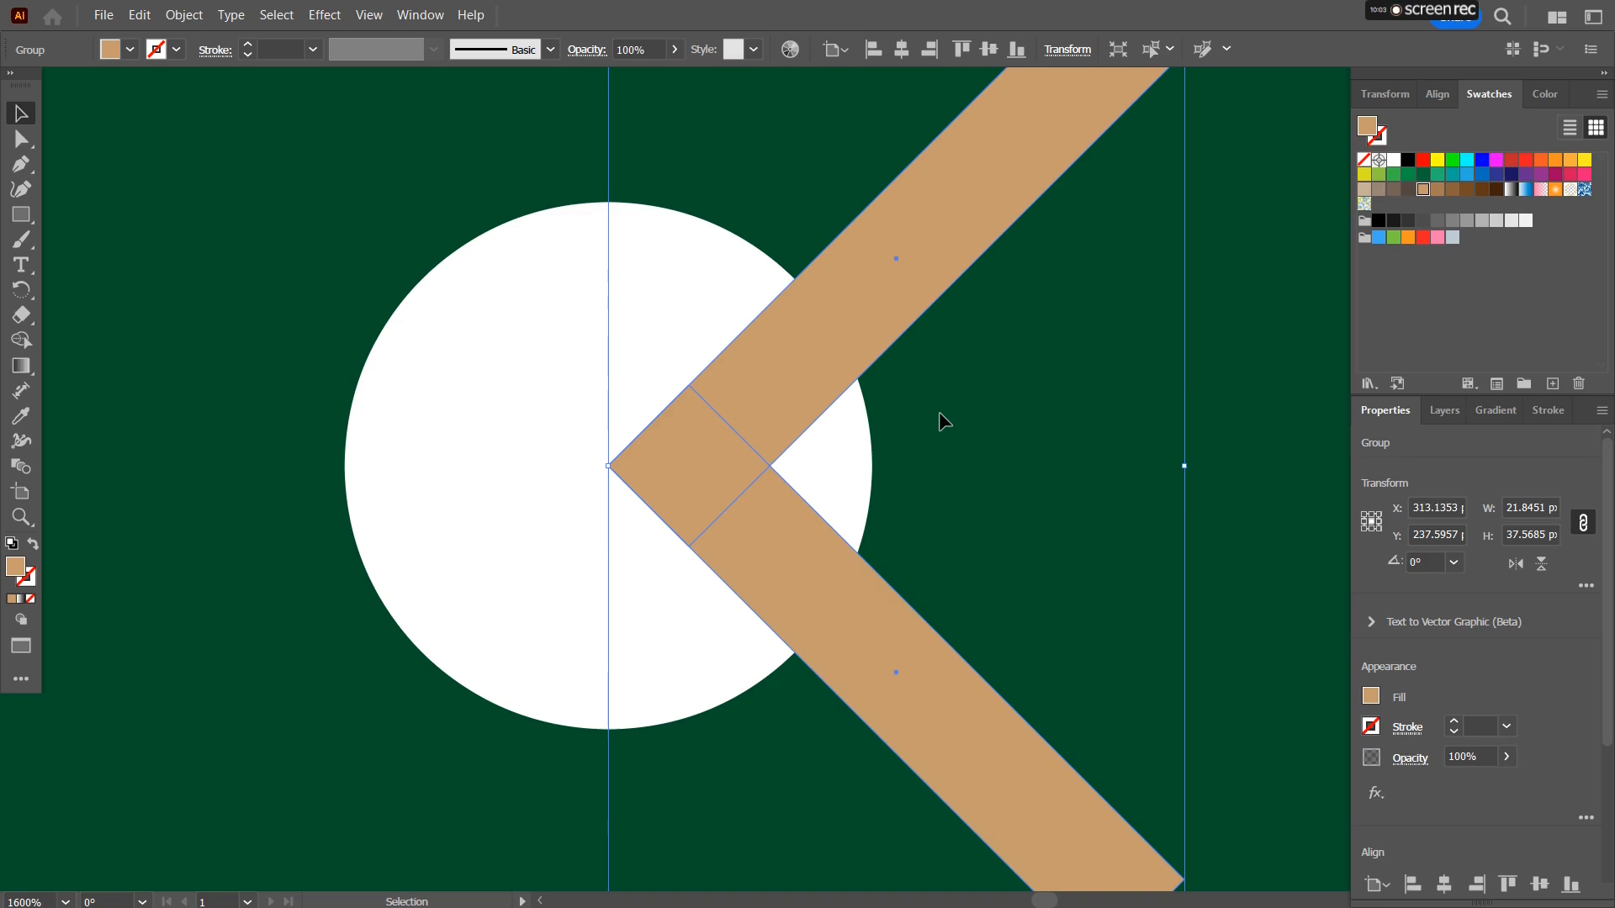
scroll(939, 411, "down", 3)
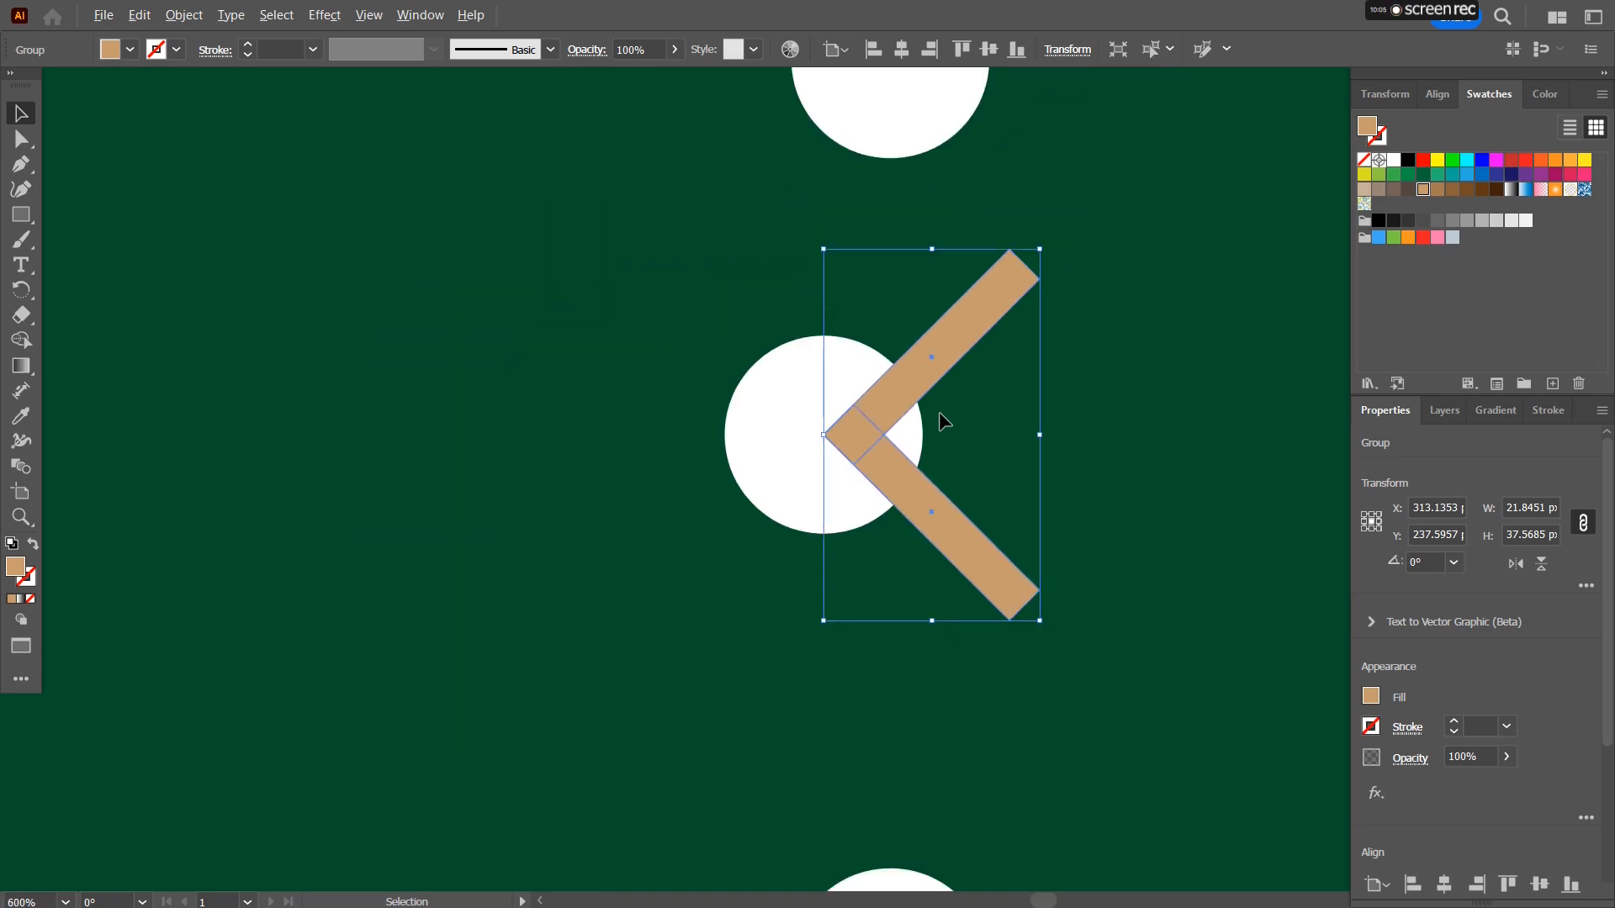
Try the upper 20 px circle over the upper bar's end and move it aside to the upper right.
left_click_drag(1102, 334, 874, 462)
left_click_drag(674, 192, 807, 391)
left_click_drag(794, 399, 1008, 281)
Scale the leftmost circle down to about 15.2 px and nudge it 3 px to the right over the chevron's corner.
left_click(532, 534)
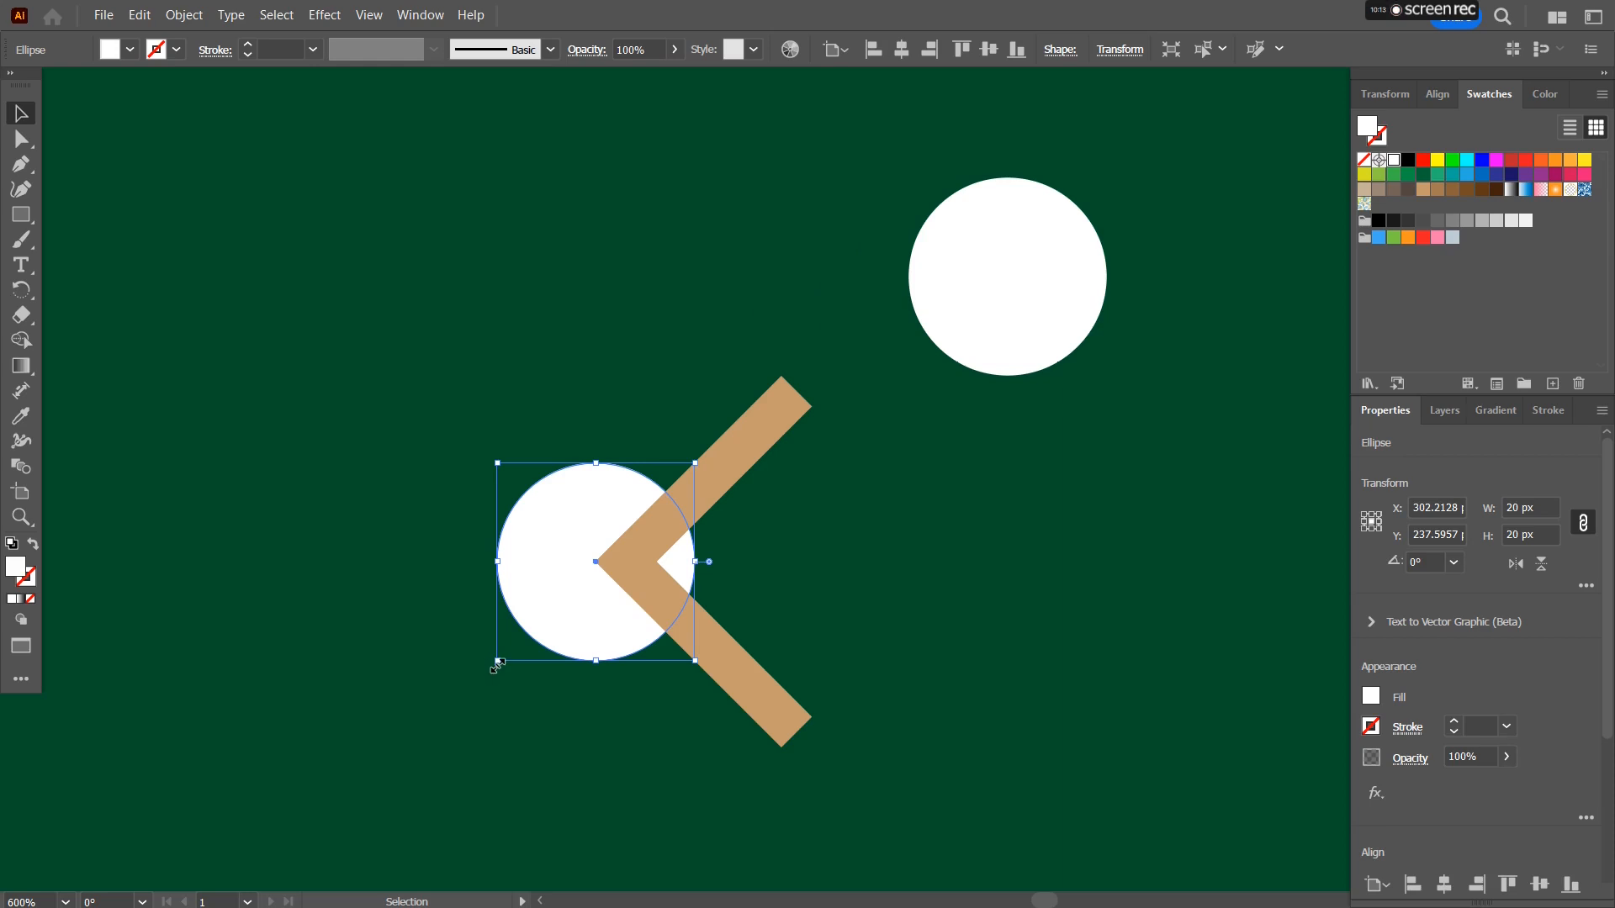
mouse_move(497, 664)
left_mouse_down()
mouse_move(531, 631)
mouse_move(522, 646)
left_mouse_up()
key("Right")
key("Right")
key("Right")
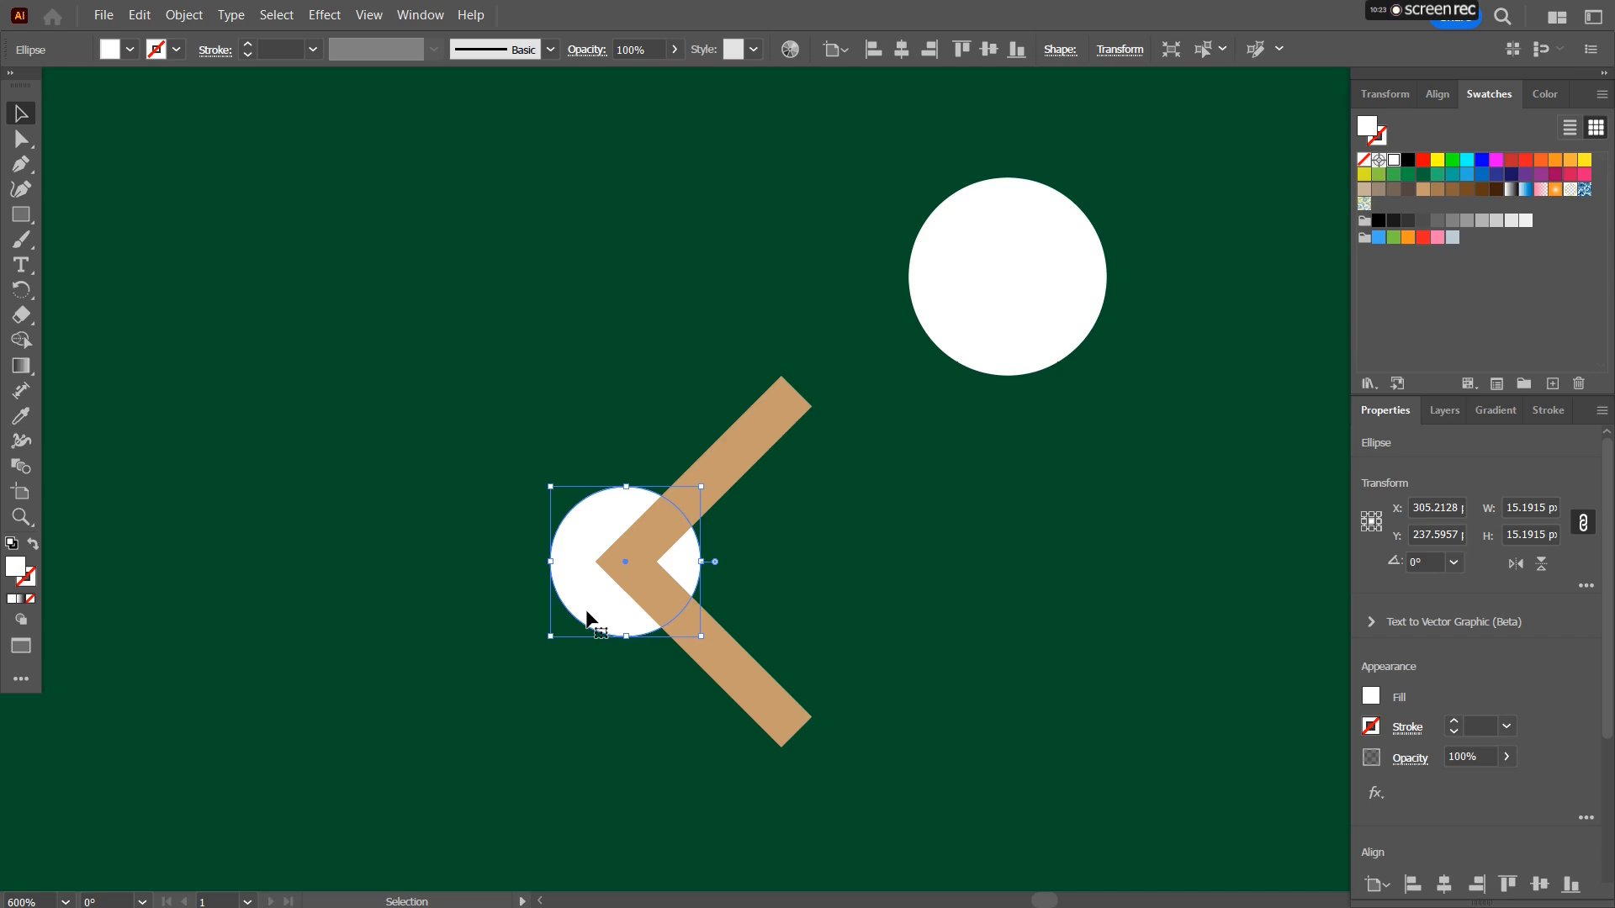
Duplicate the 15.2 px circle and center the copy on the end of the upper tan bar.
left_click(1082, 244)
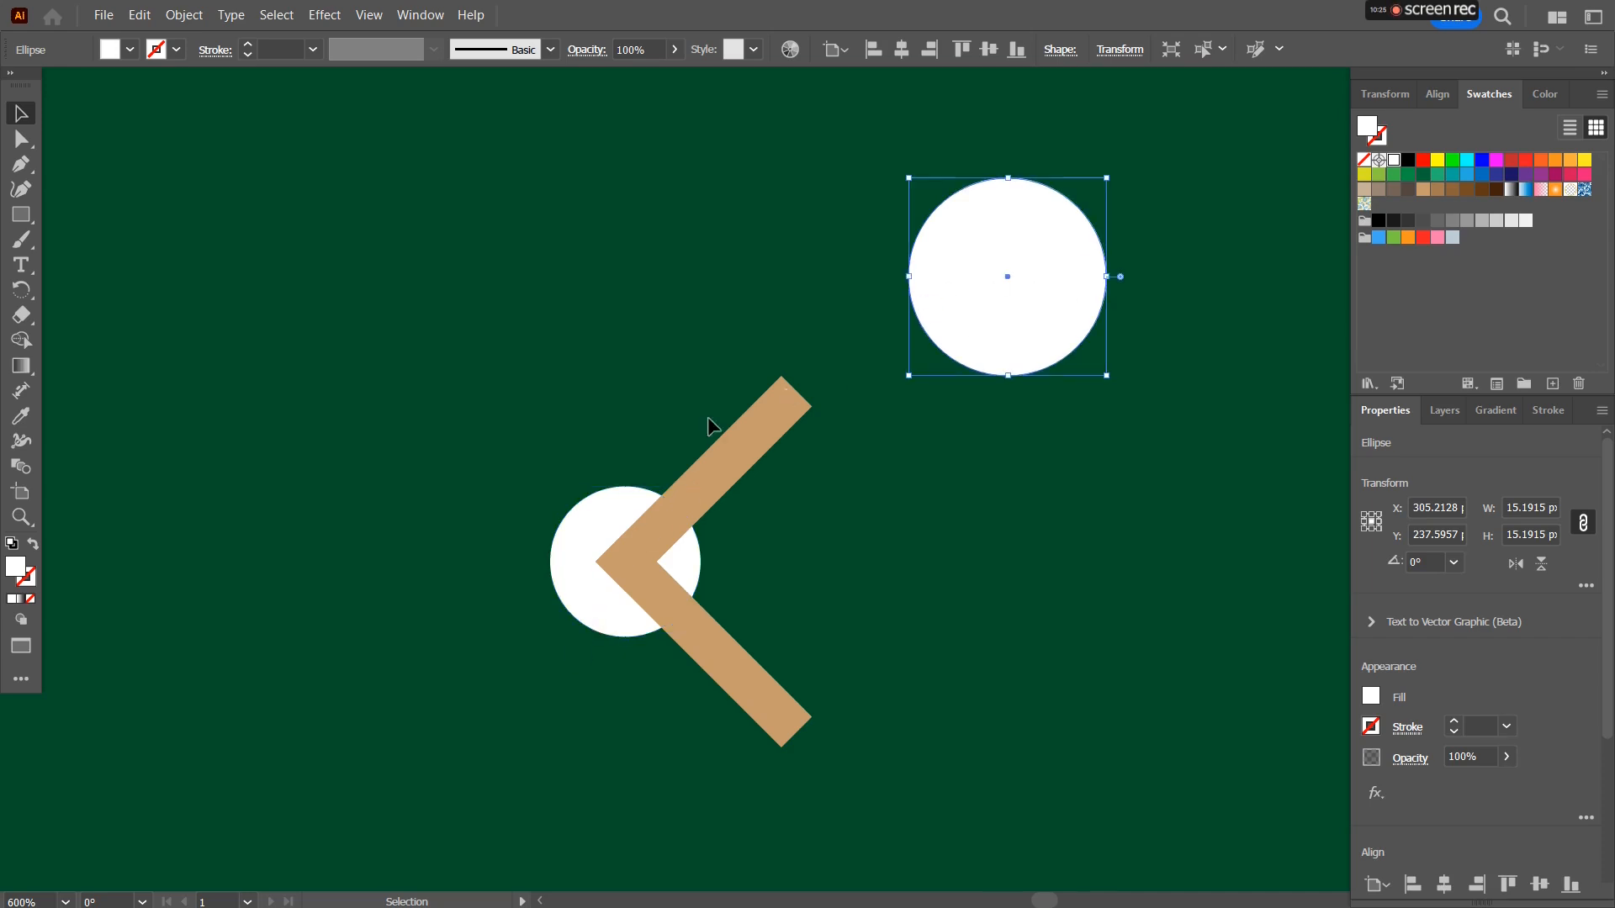
left_click_drag(619, 513, 645, 246)
left_click_drag(659, 317, 804, 410)
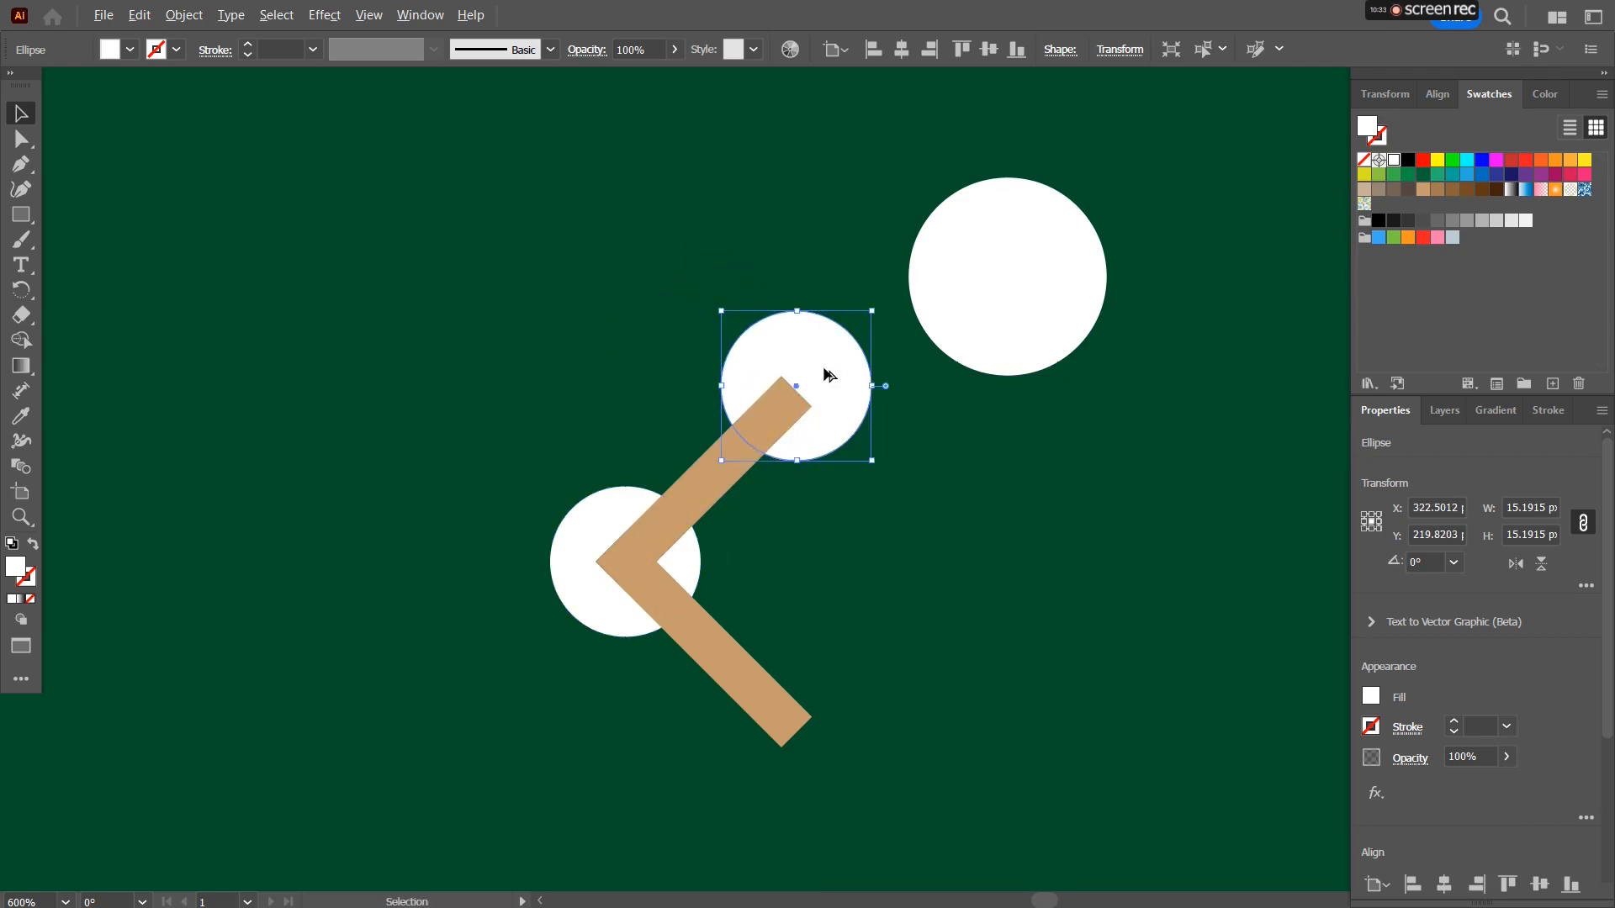
scroll(820, 360, "up", 4)
left_click_drag(703, 454, 675, 476)
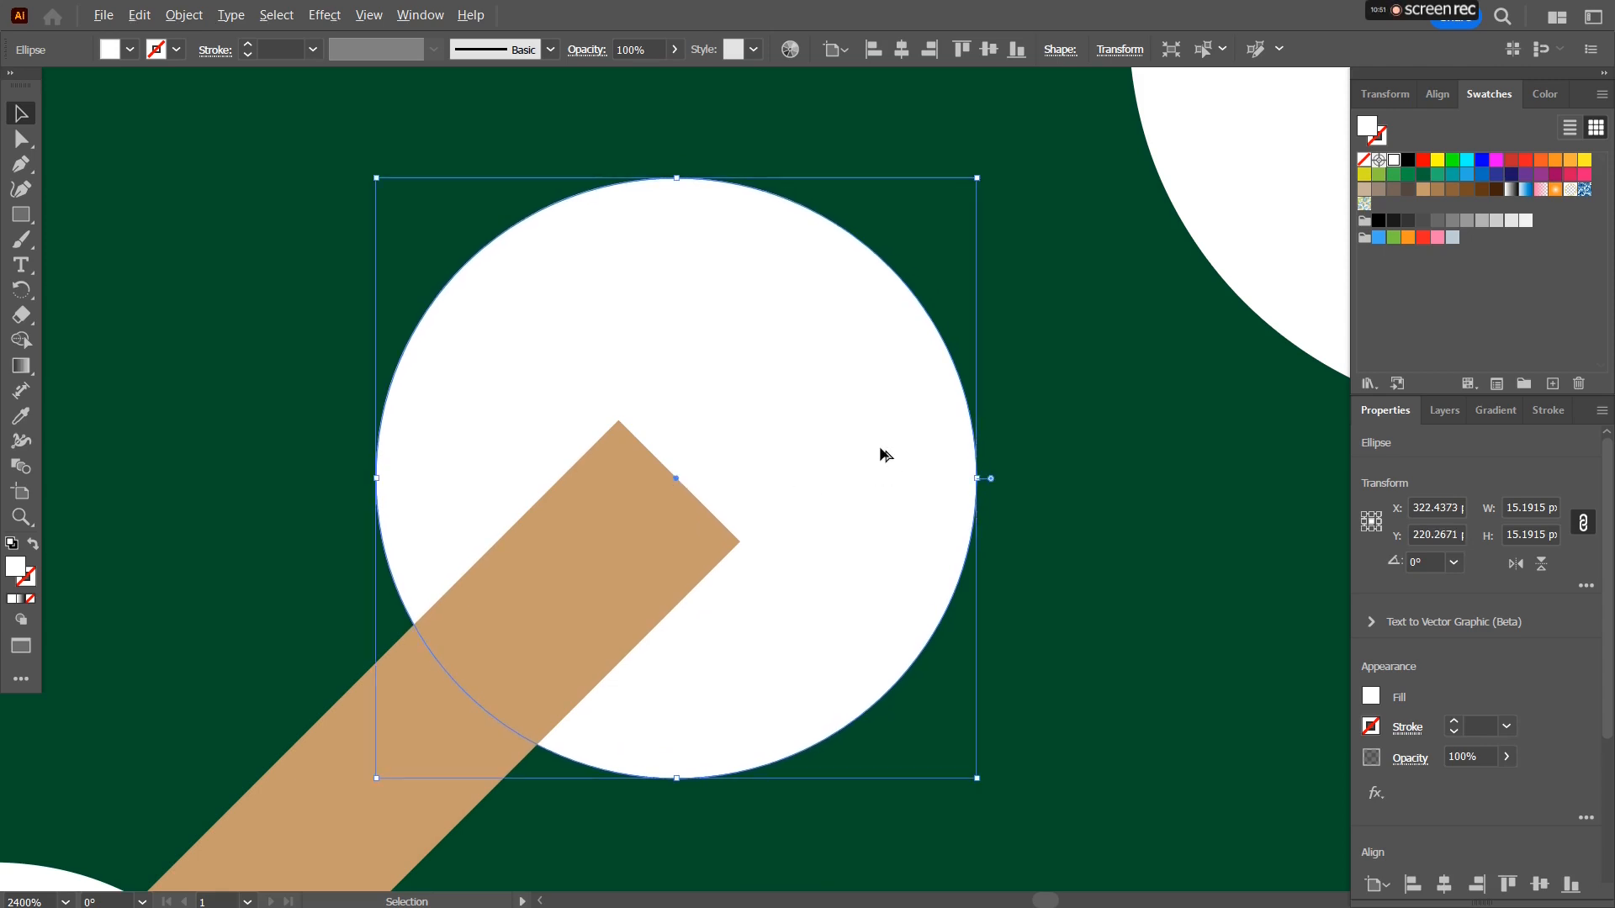
Duplicate the upper small circle straight down onto the end of the lower tan bar.
scroll(882, 455, "down", 3)
scroll(905, 507, "down", 4)
scroll(905, 508, "right", 1)
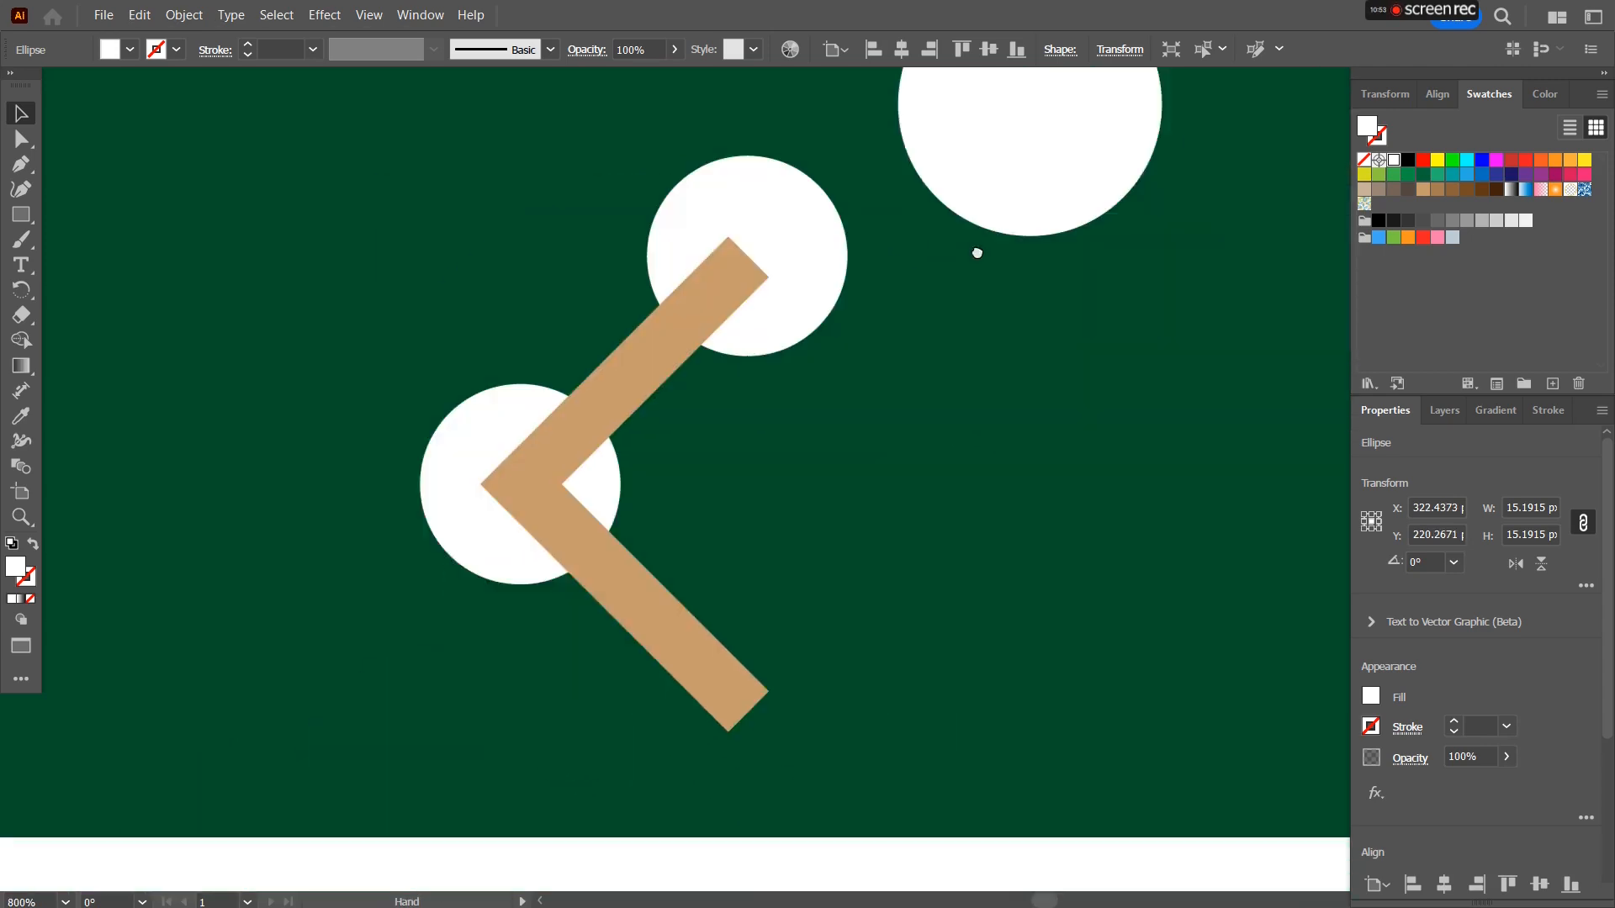
left_click_drag(759, 266, 748, 363)
key("Delete")
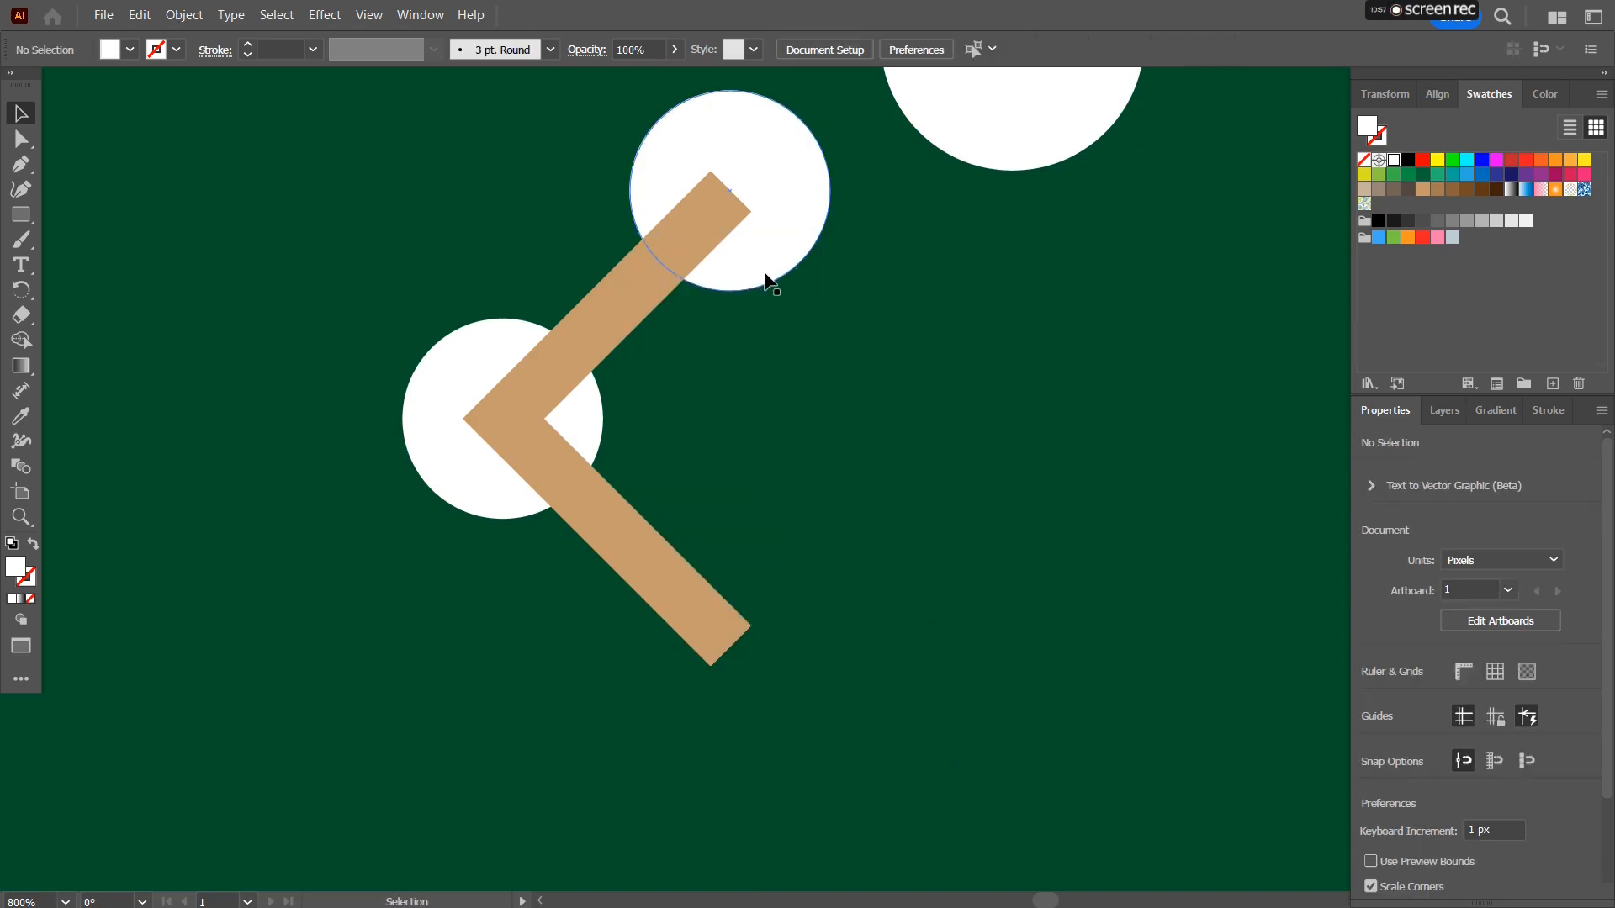
left_click_drag(761, 278, 800, 721)
left_click(814, 431)
Fill the tan chevron group with white to match the circles.
left_click(631, 317)
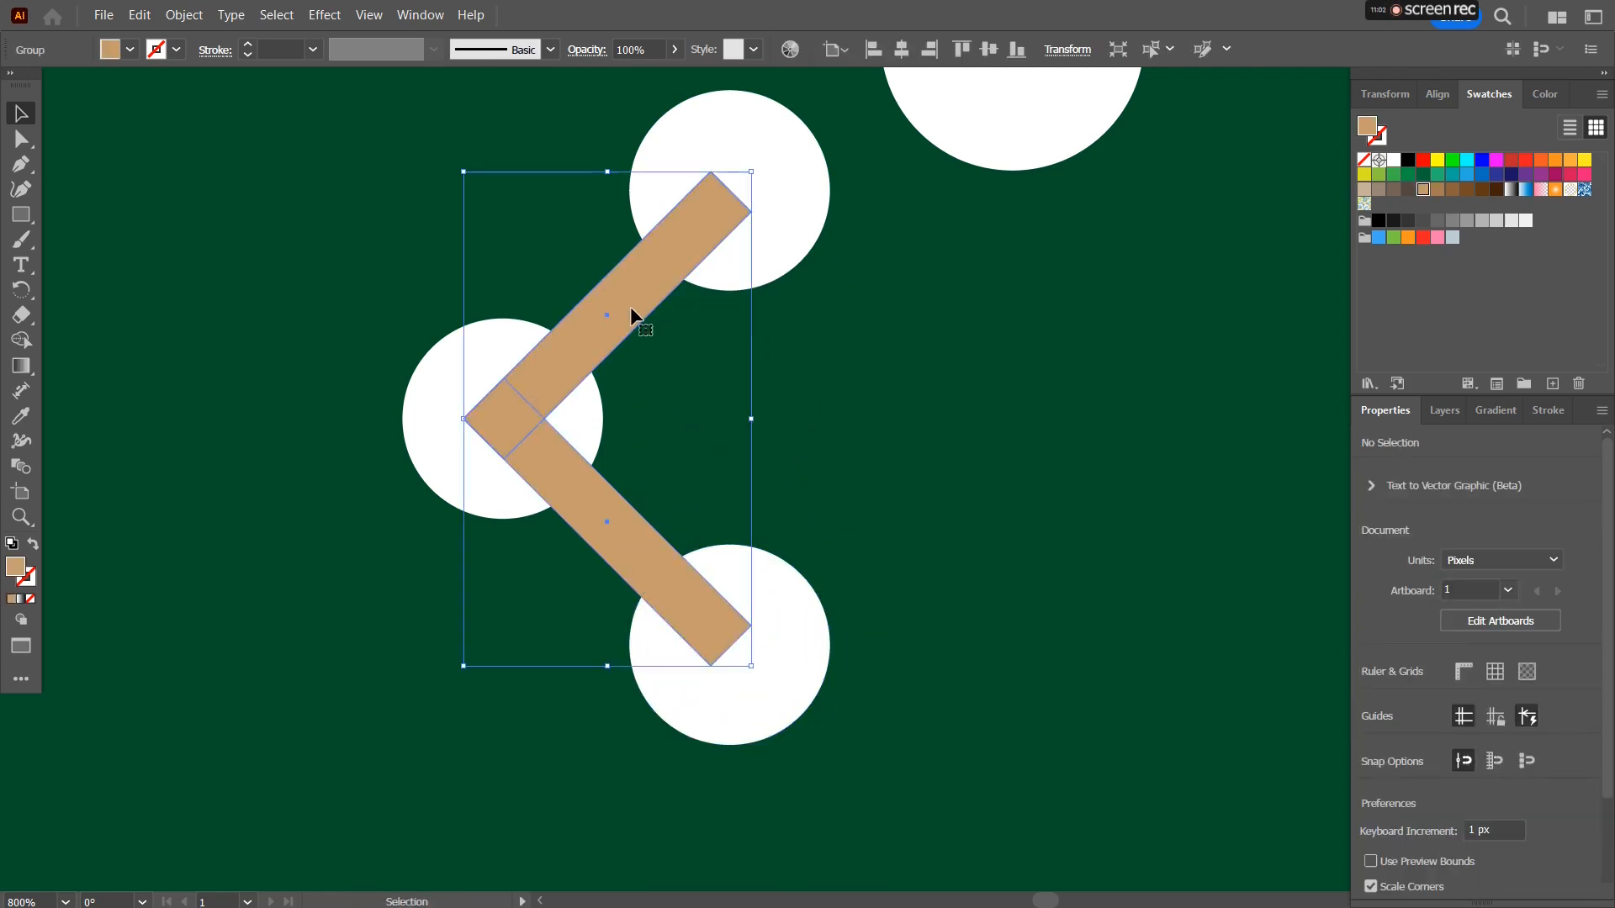
left_click(1393, 160)
left_click(965, 309)
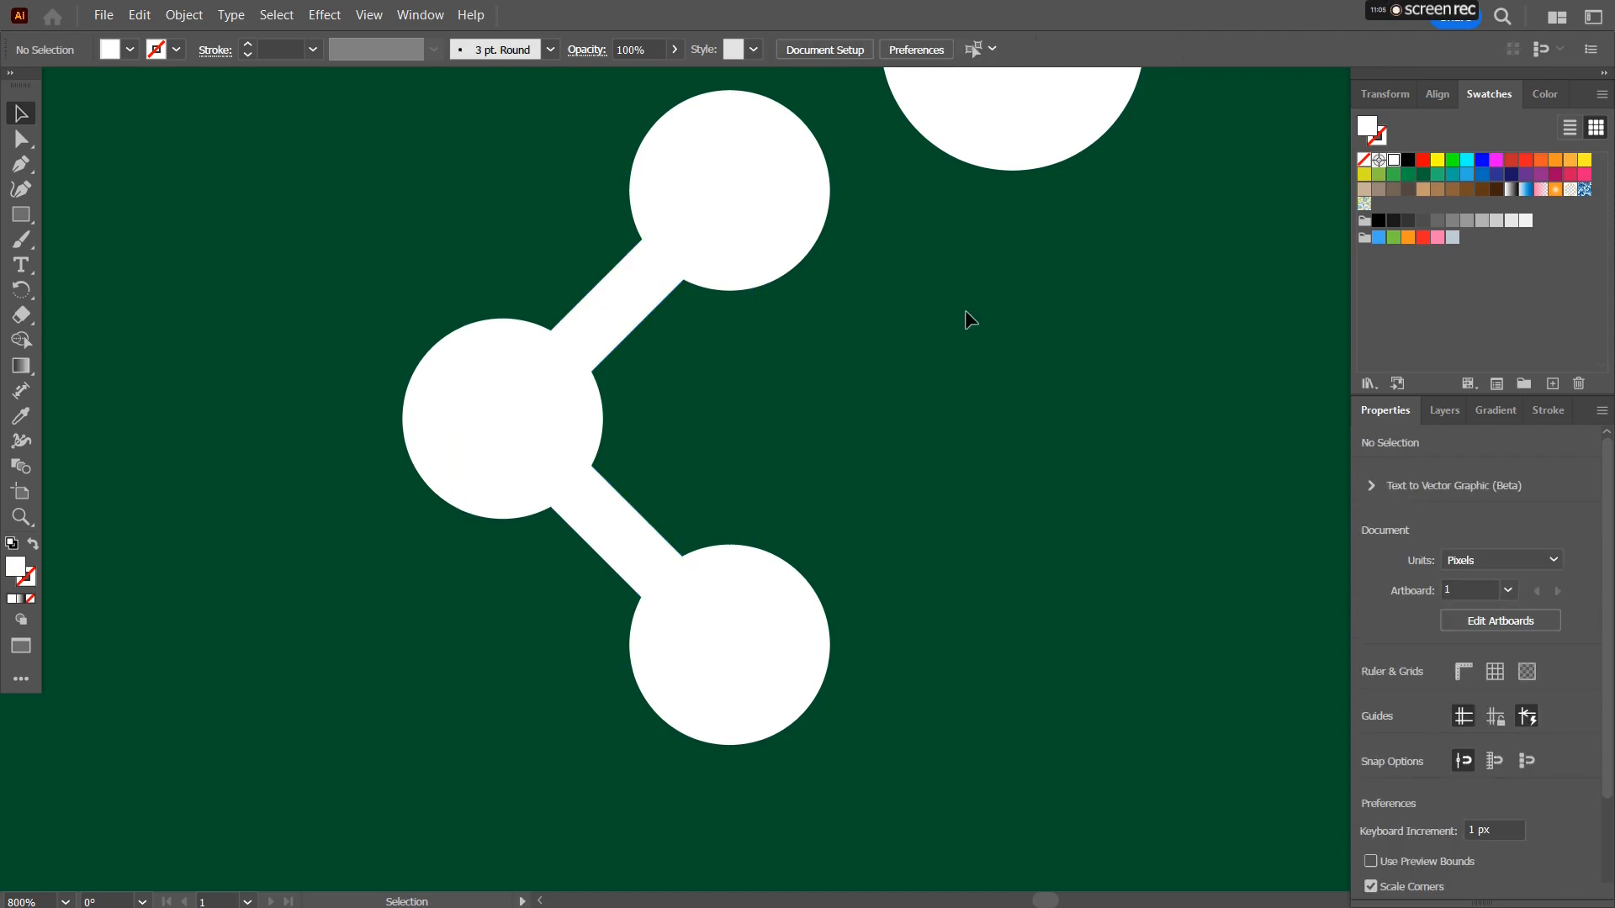
Delete the two leftover 20 px circles beside and below the share symbol.
scroll(1060, 234, "down", 2)
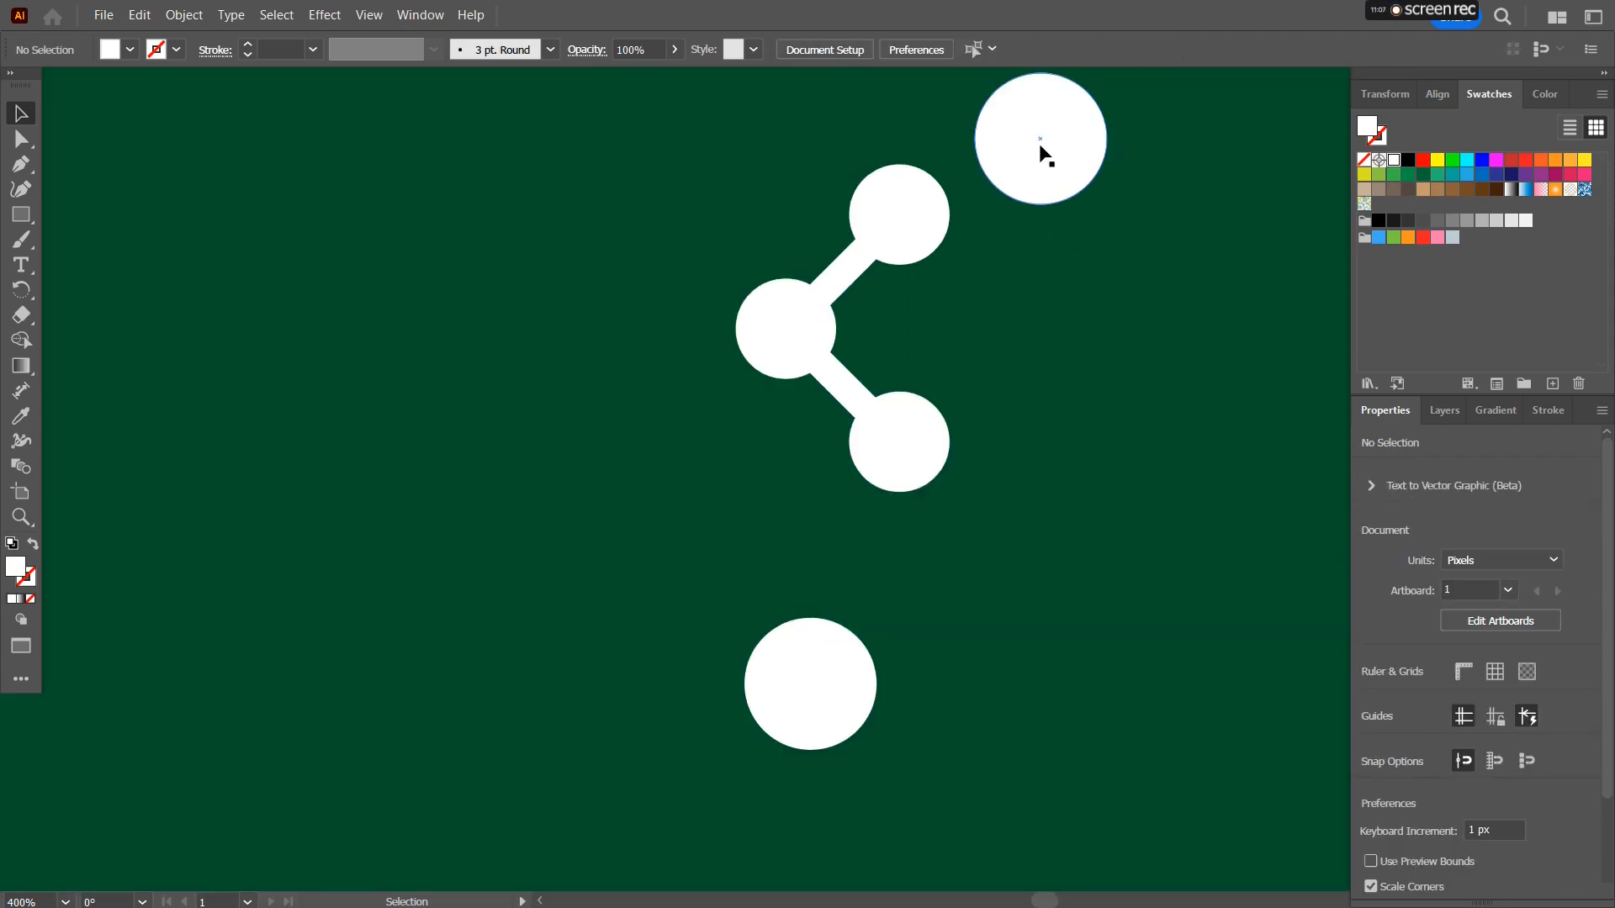
left_click_drag(1046, 156, 1004, 714)
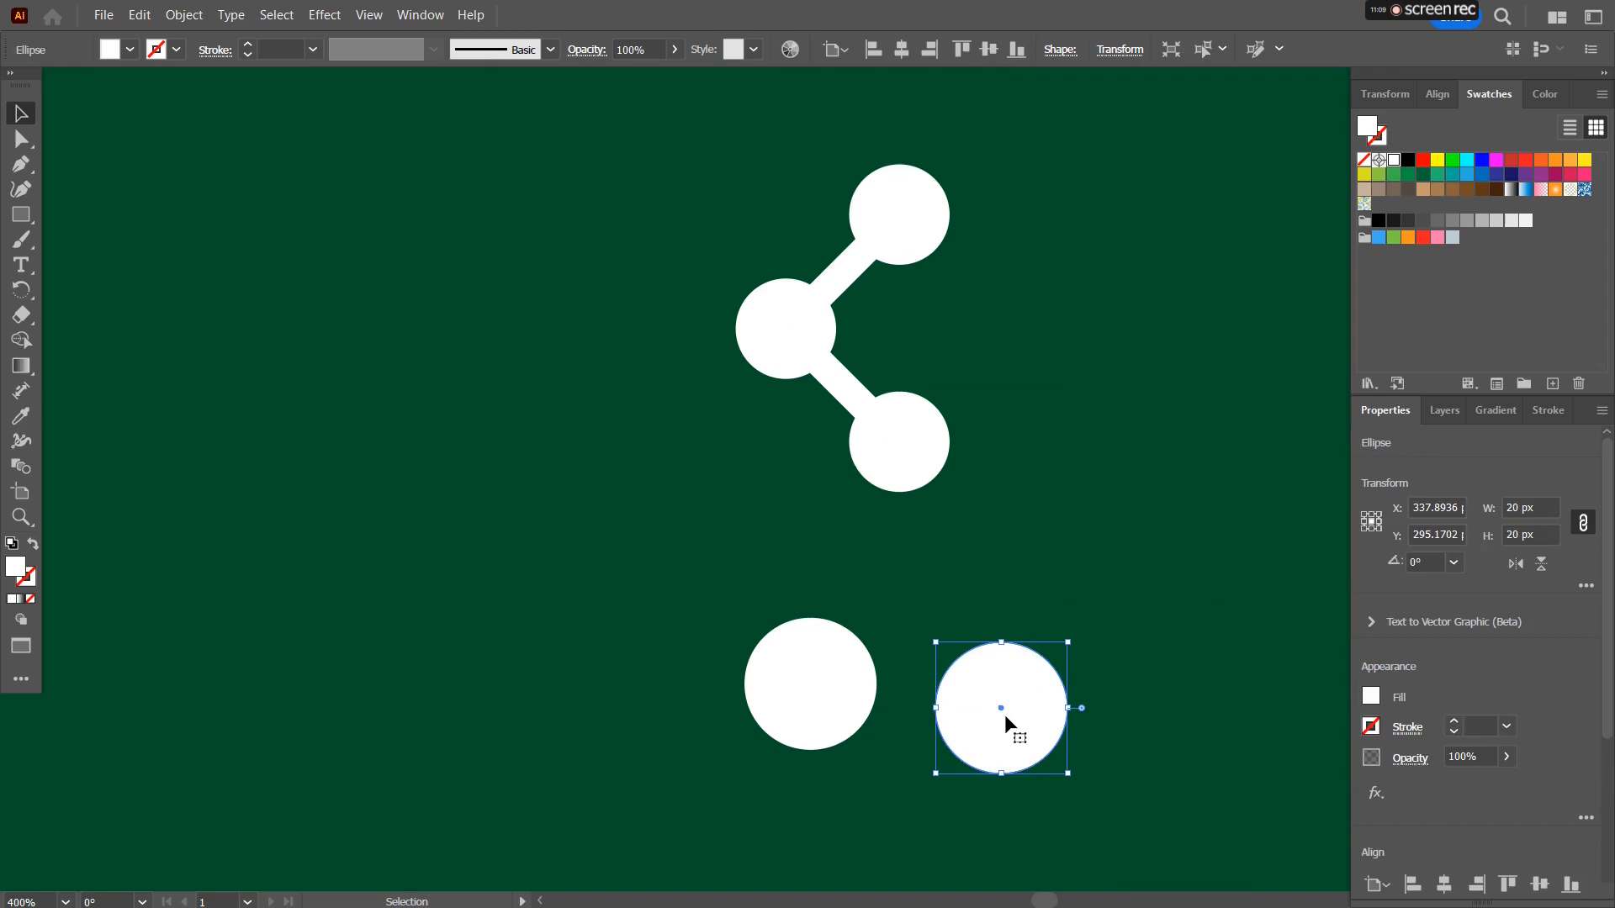
key("Delete")
left_click(824, 695)
key("Delete")
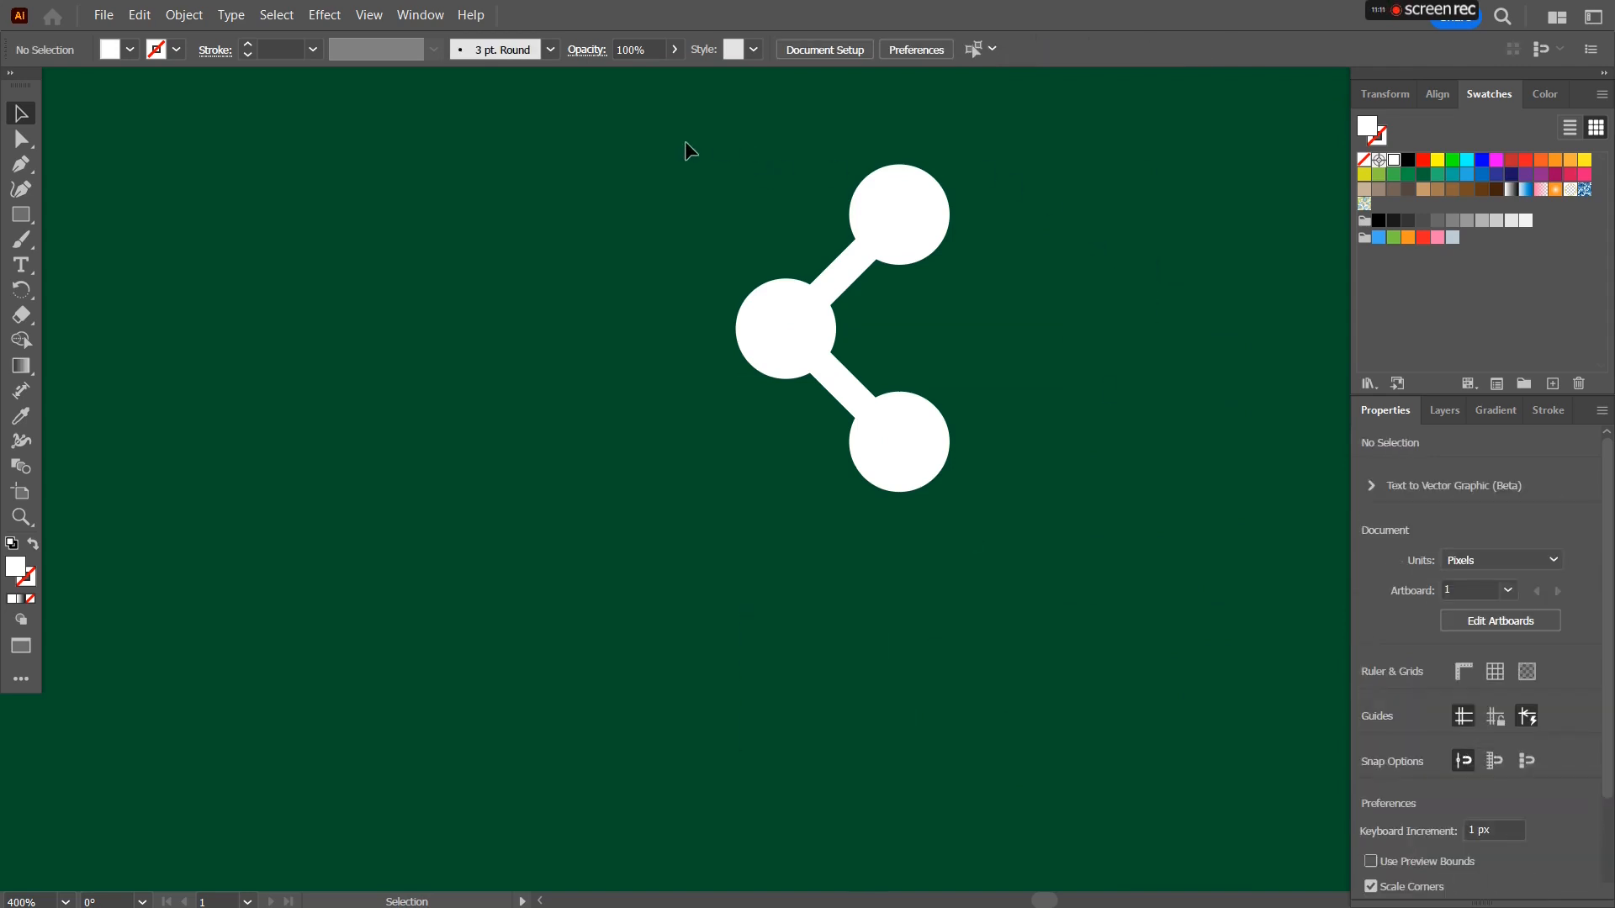
Group all the circles and bars of the share symbol.
left_click_drag(1046, 539, 1045, 539)
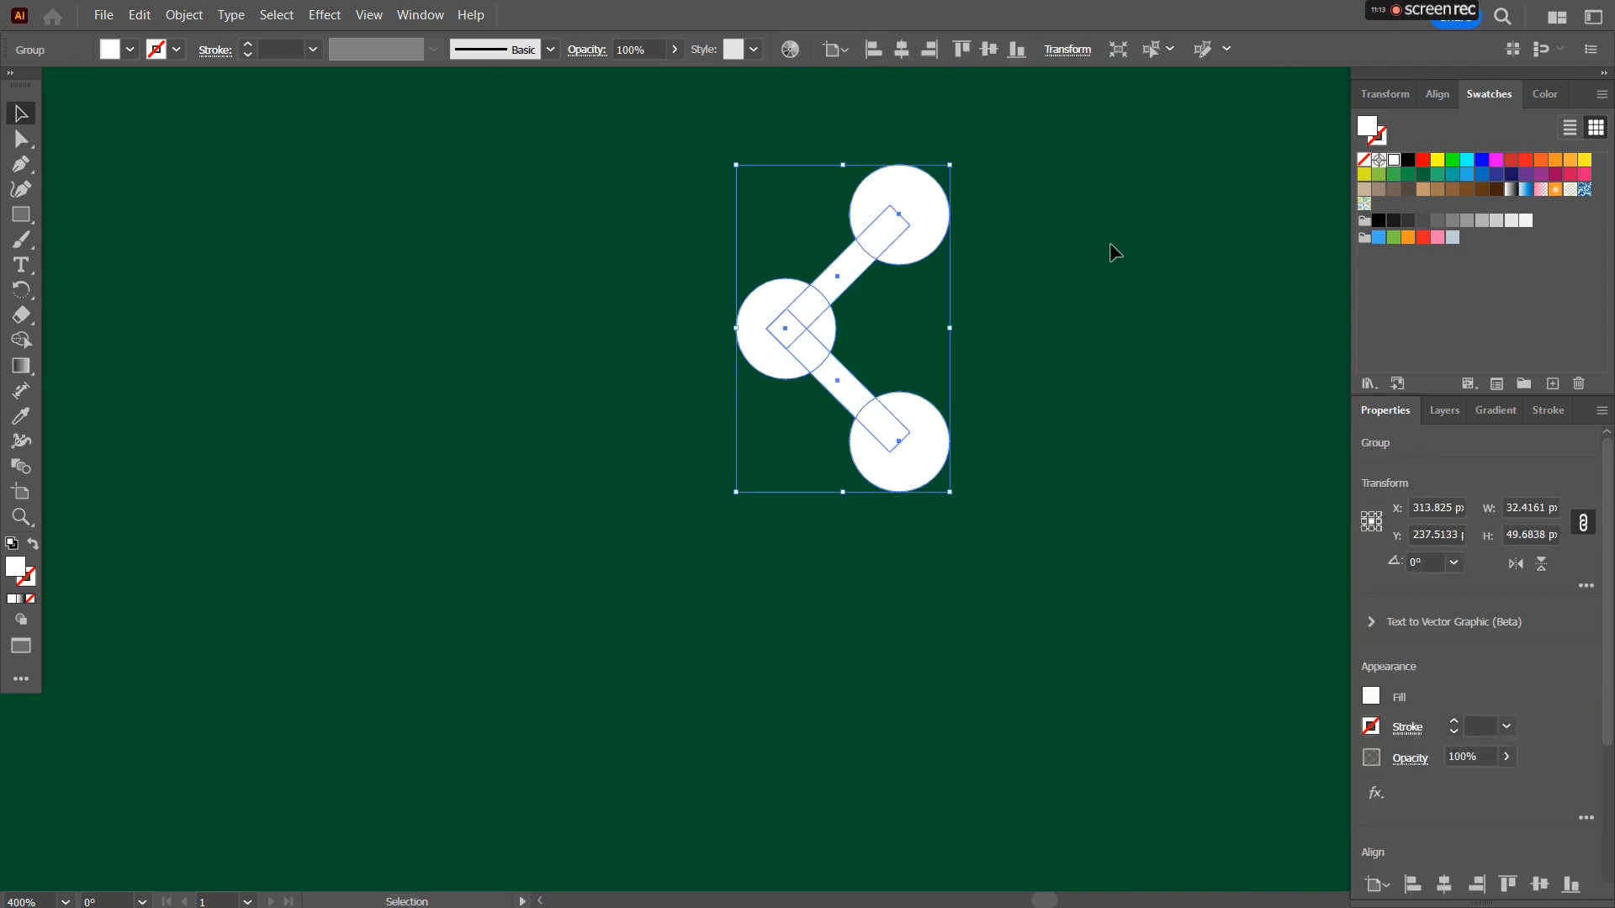
left_click(1075, 214)
left_click_drag(1072, 210, 746, 508)
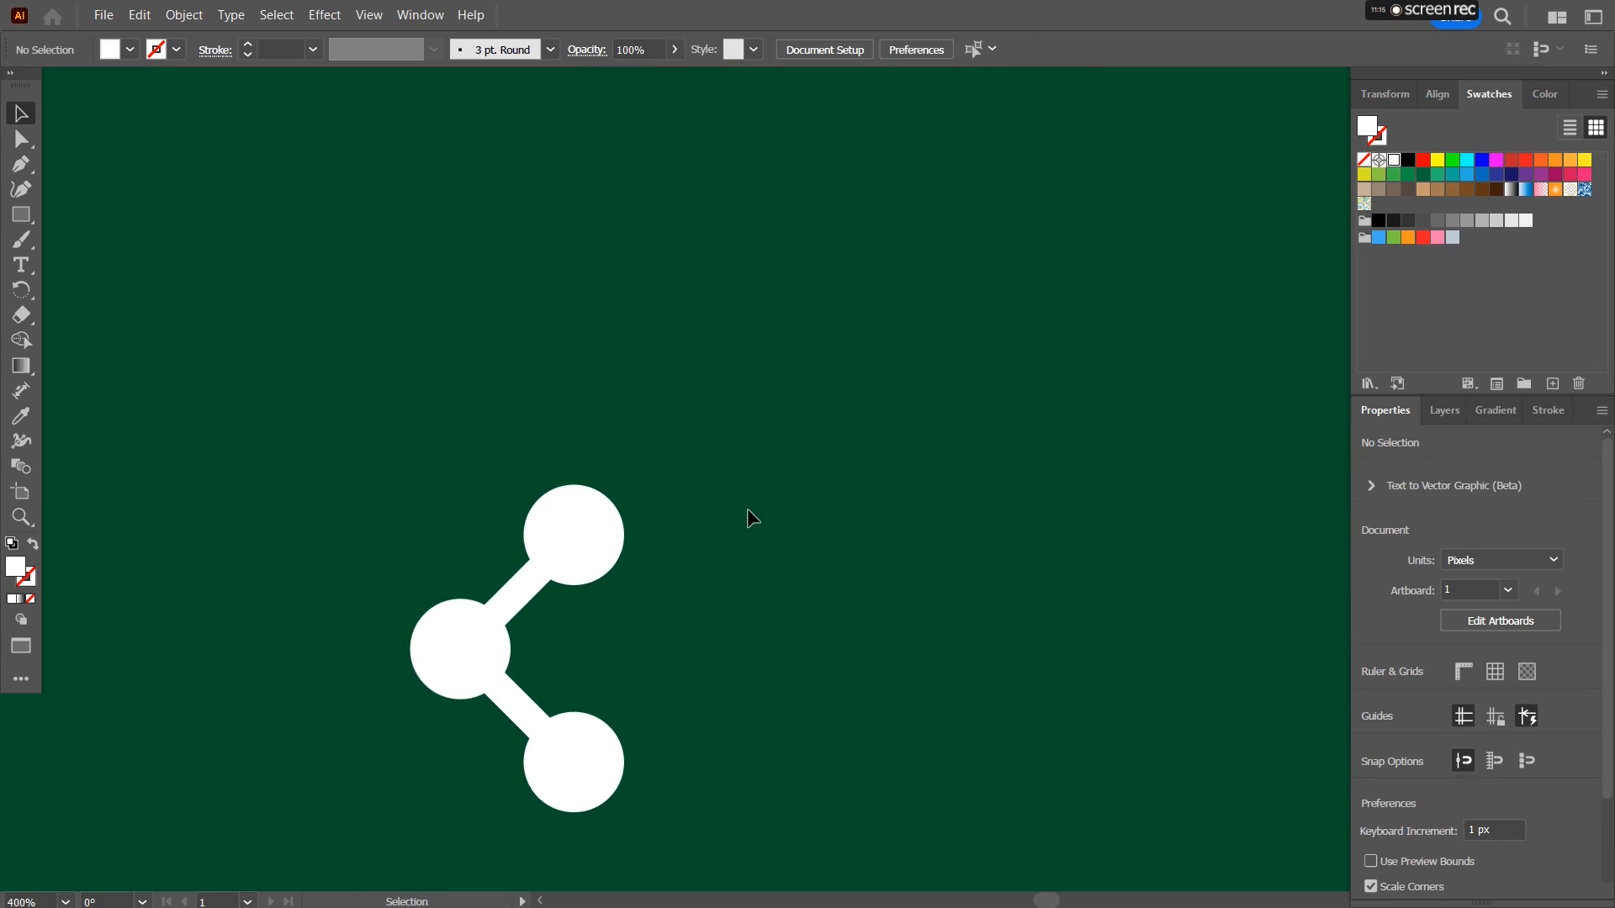
Duplicate the plain red circle to its lower right and move the share symbol onto the copy.
scroll(747, 508, "down", 3)
left_click_drag(724, 219, 865, 499, "alt")
left_click_drag(652, 561, 900, 454)
Align the share symbol vertically with the red circle's center and shift it left to look horizontally centered.
scroll(904, 455, "up", 5)
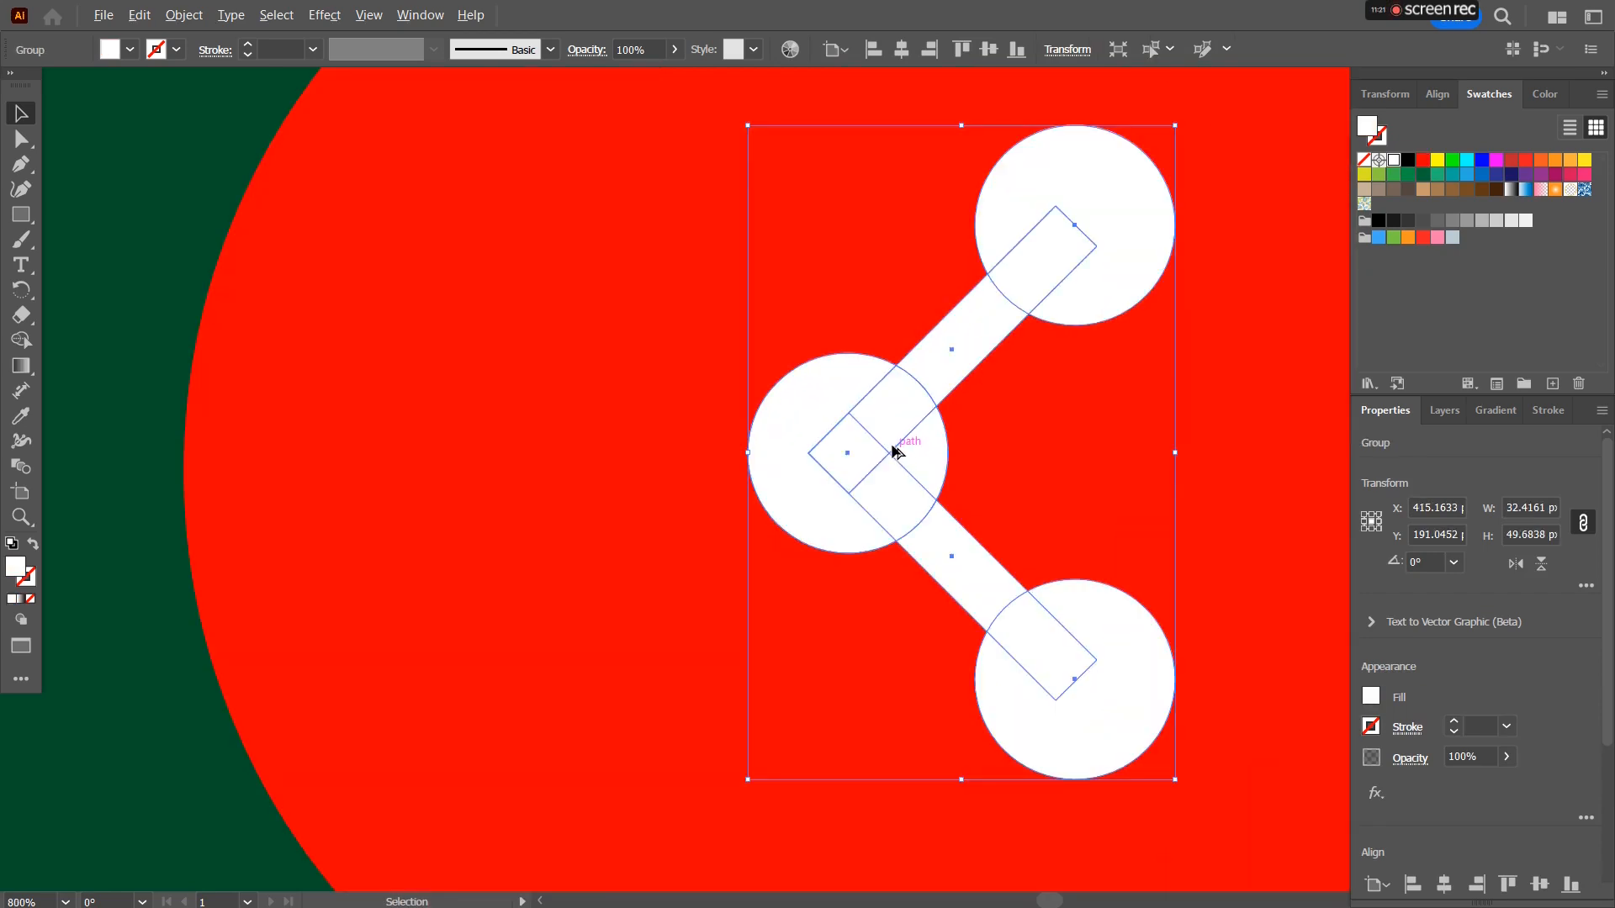
scroll(896, 452, "up", 3)
scroll(896, 453, "down", 4)
mouse_move(900, 463)
left_mouse_down()
mouse_move(948, 438)
mouse_move(906, 451)
left_mouse_up()
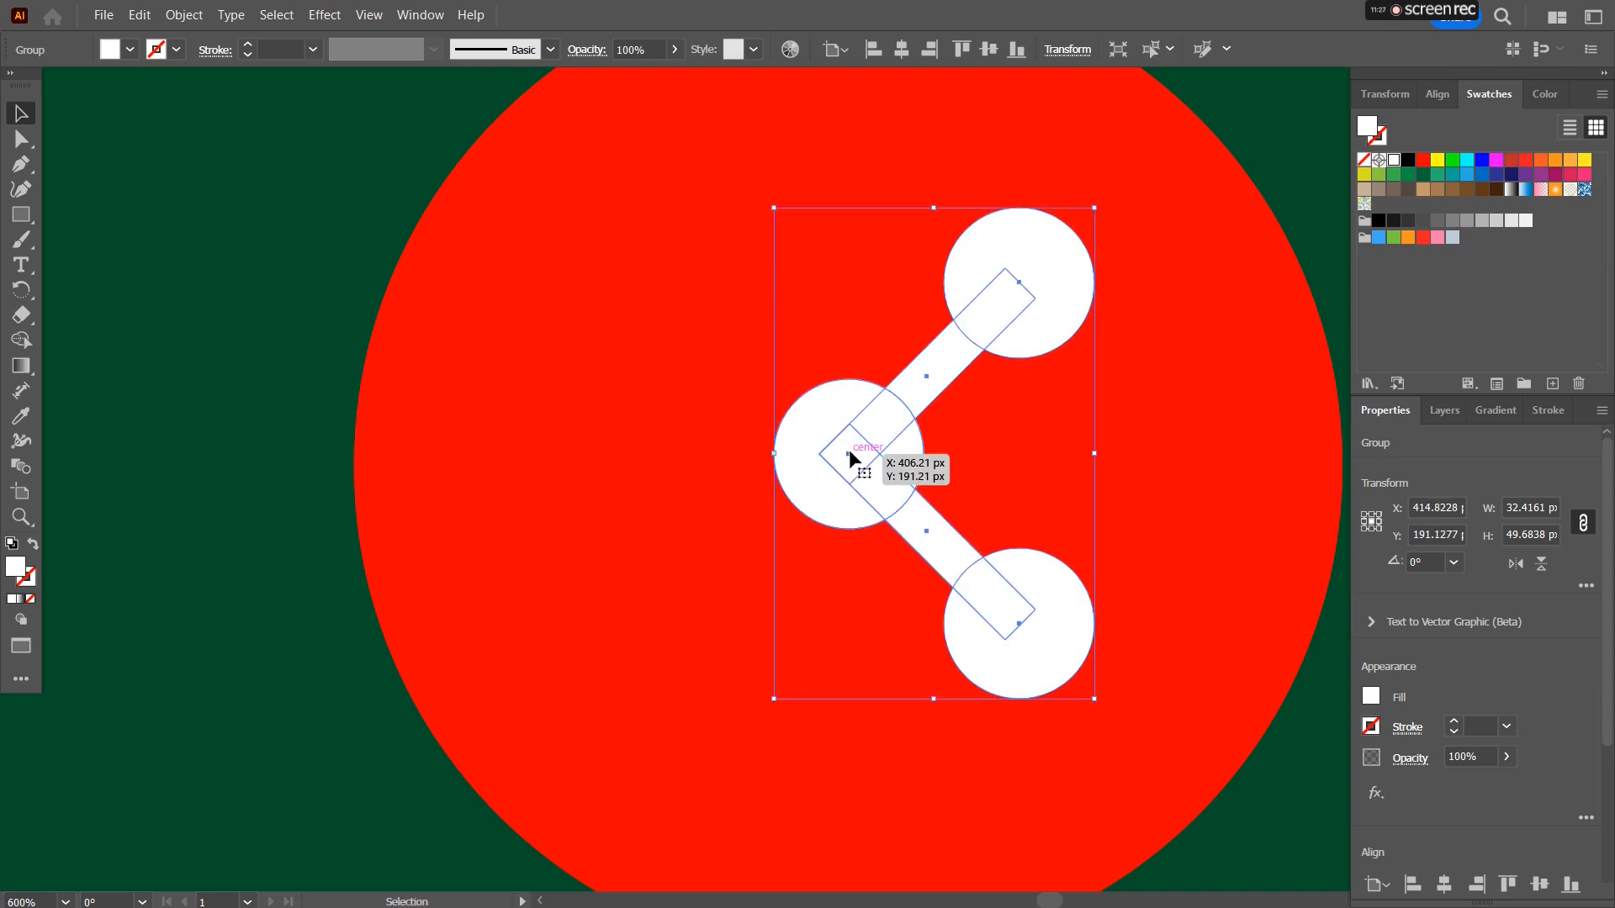
mouse_move(848, 451)
left_mouse_down()
mouse_move(890, 436)
mouse_move(840, 381)
mouse_move(855, 452)
mouse_move(834, 452)
mouse_move(856, 465)
left_mouse_up()
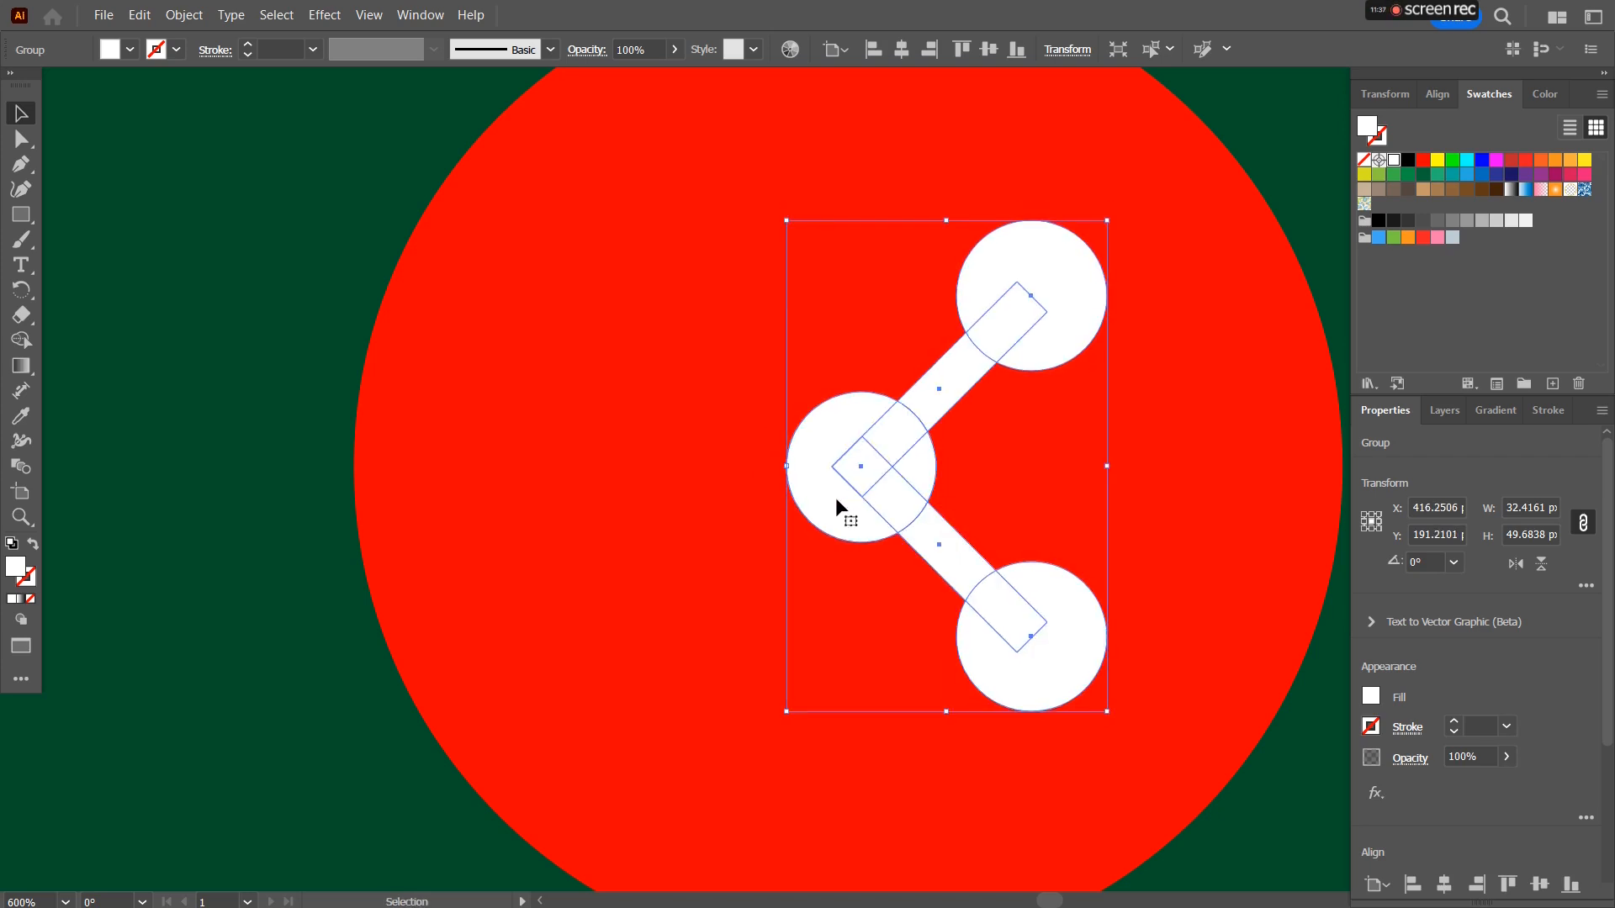
left_click(704, 484)
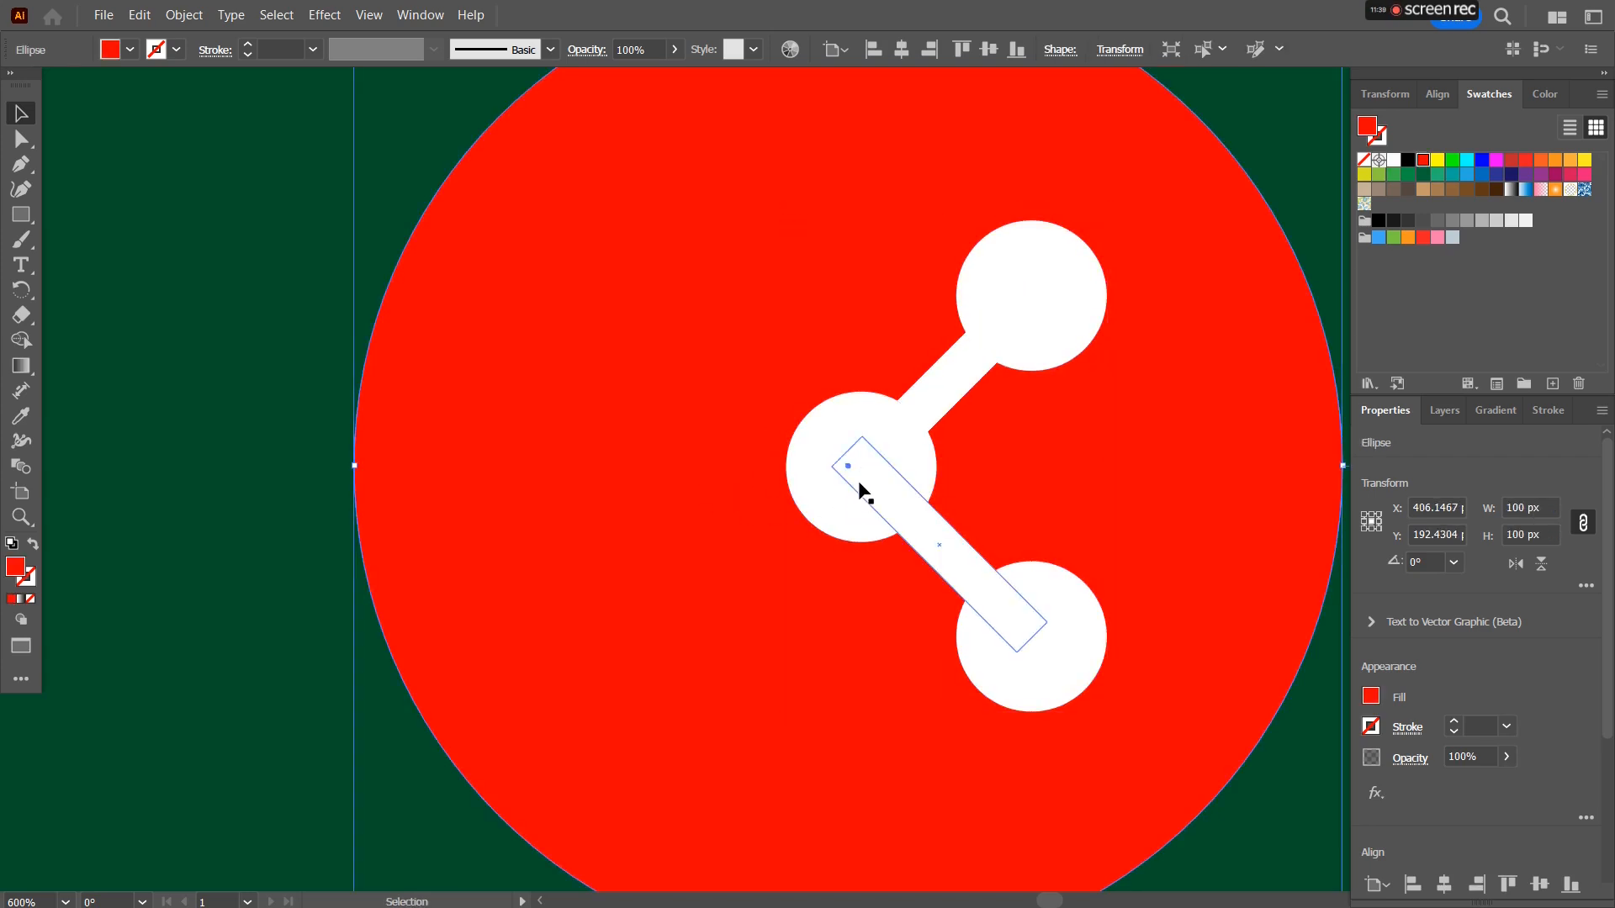
scroll(860, 487, "up", 3)
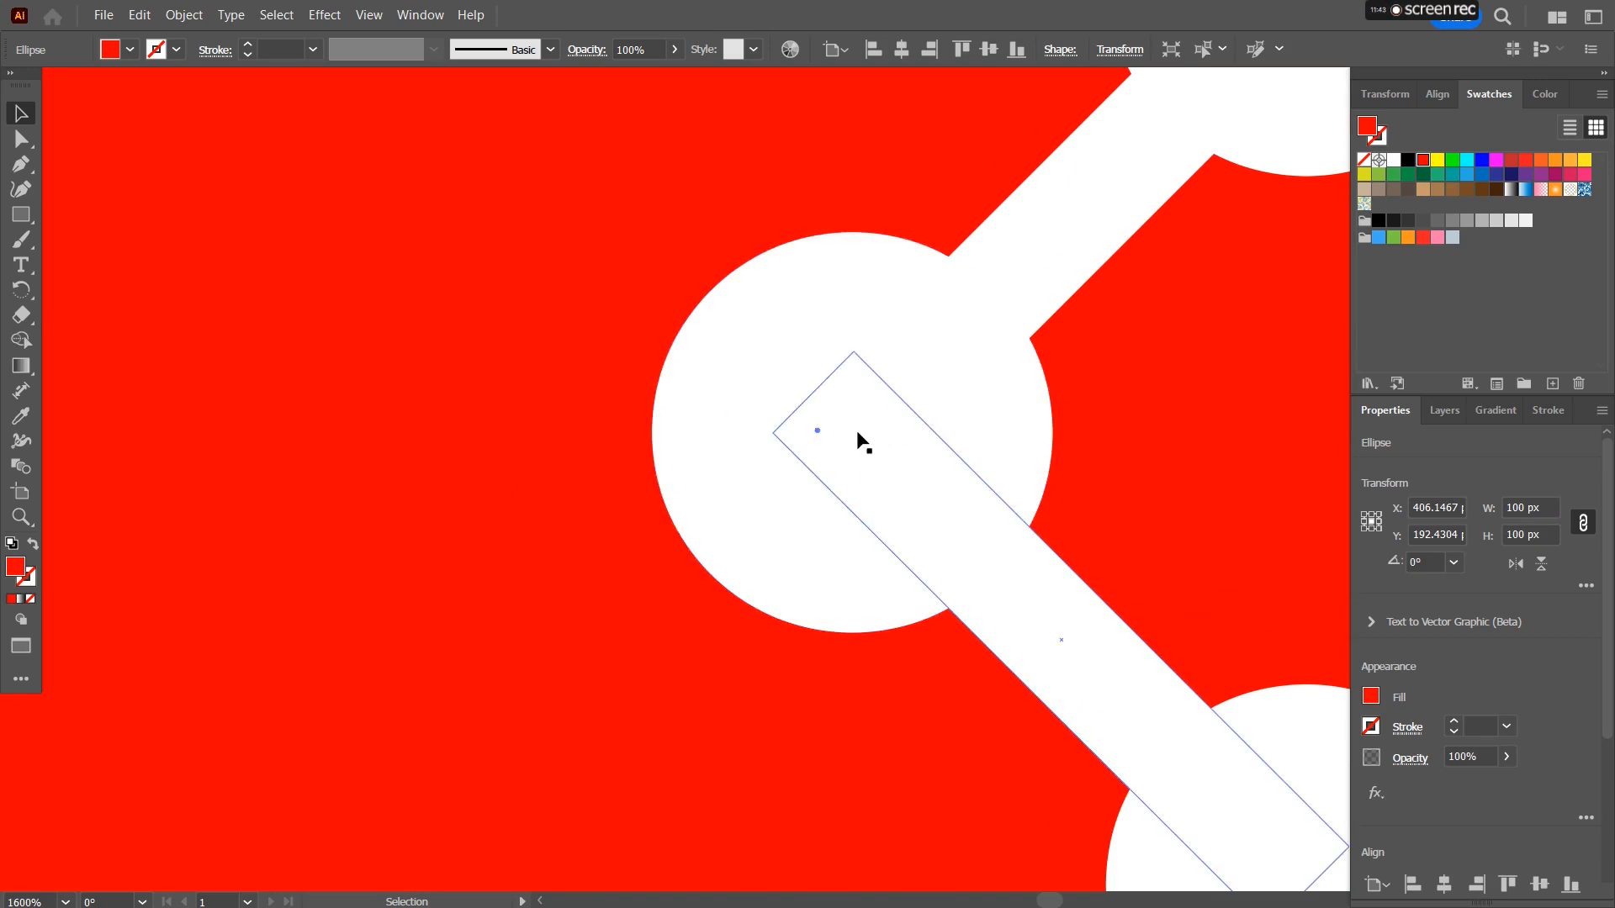
left_click_drag(823, 493, 760, 492)
scroll(805, 502, "down", 5)
left_click(1213, 406)
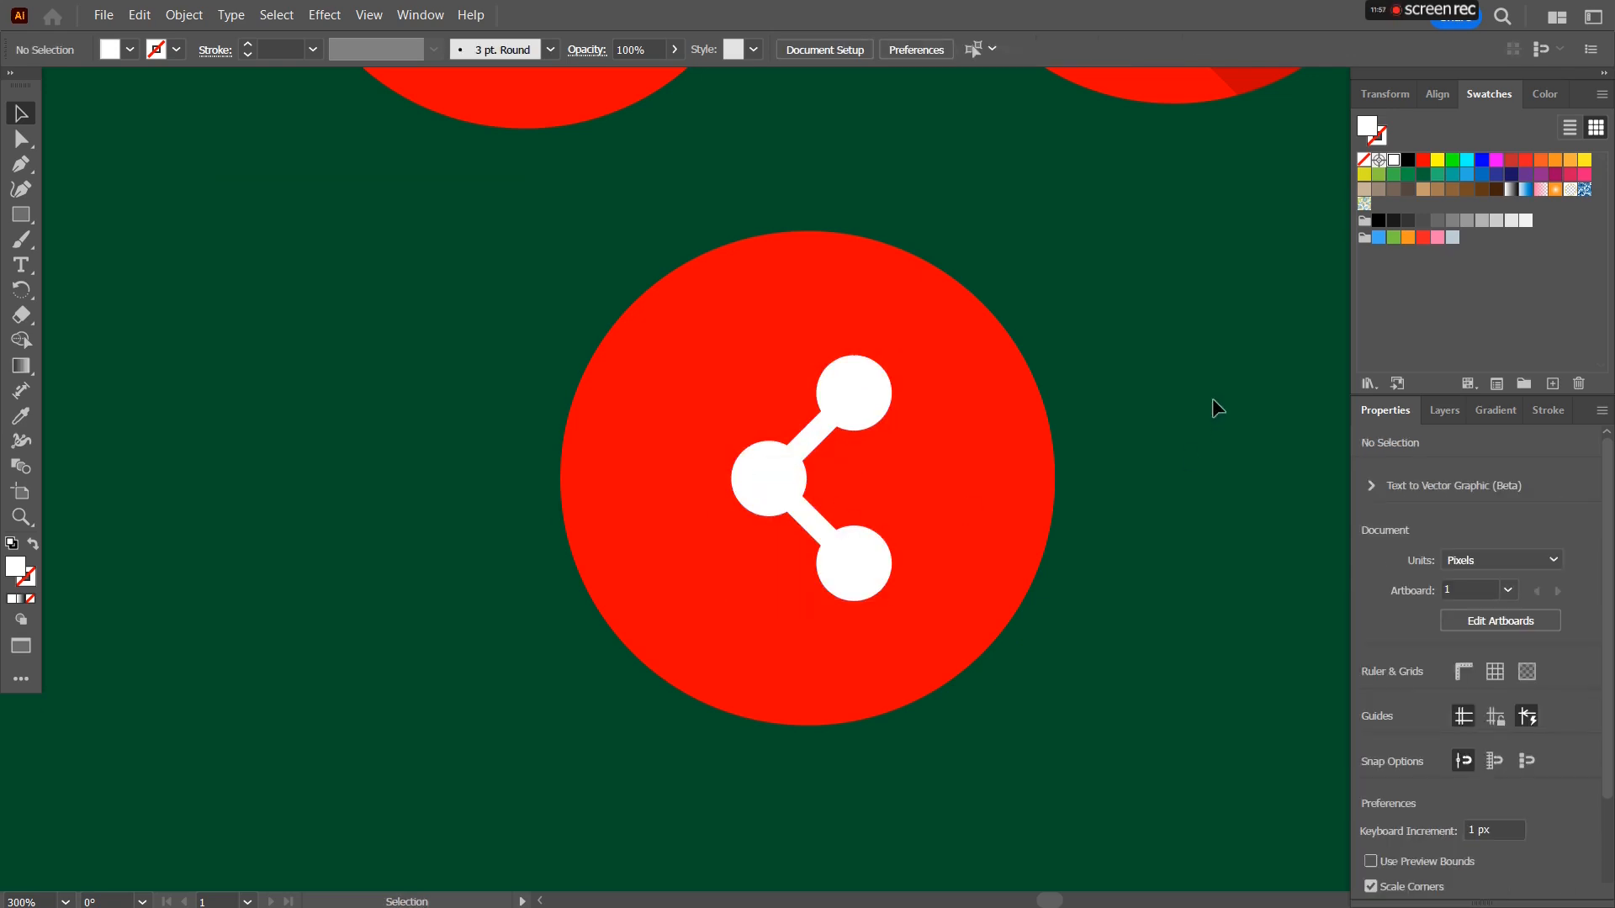
scroll(1212, 406, "down", 2)
left_click_drag(1212, 406, 839, 426)
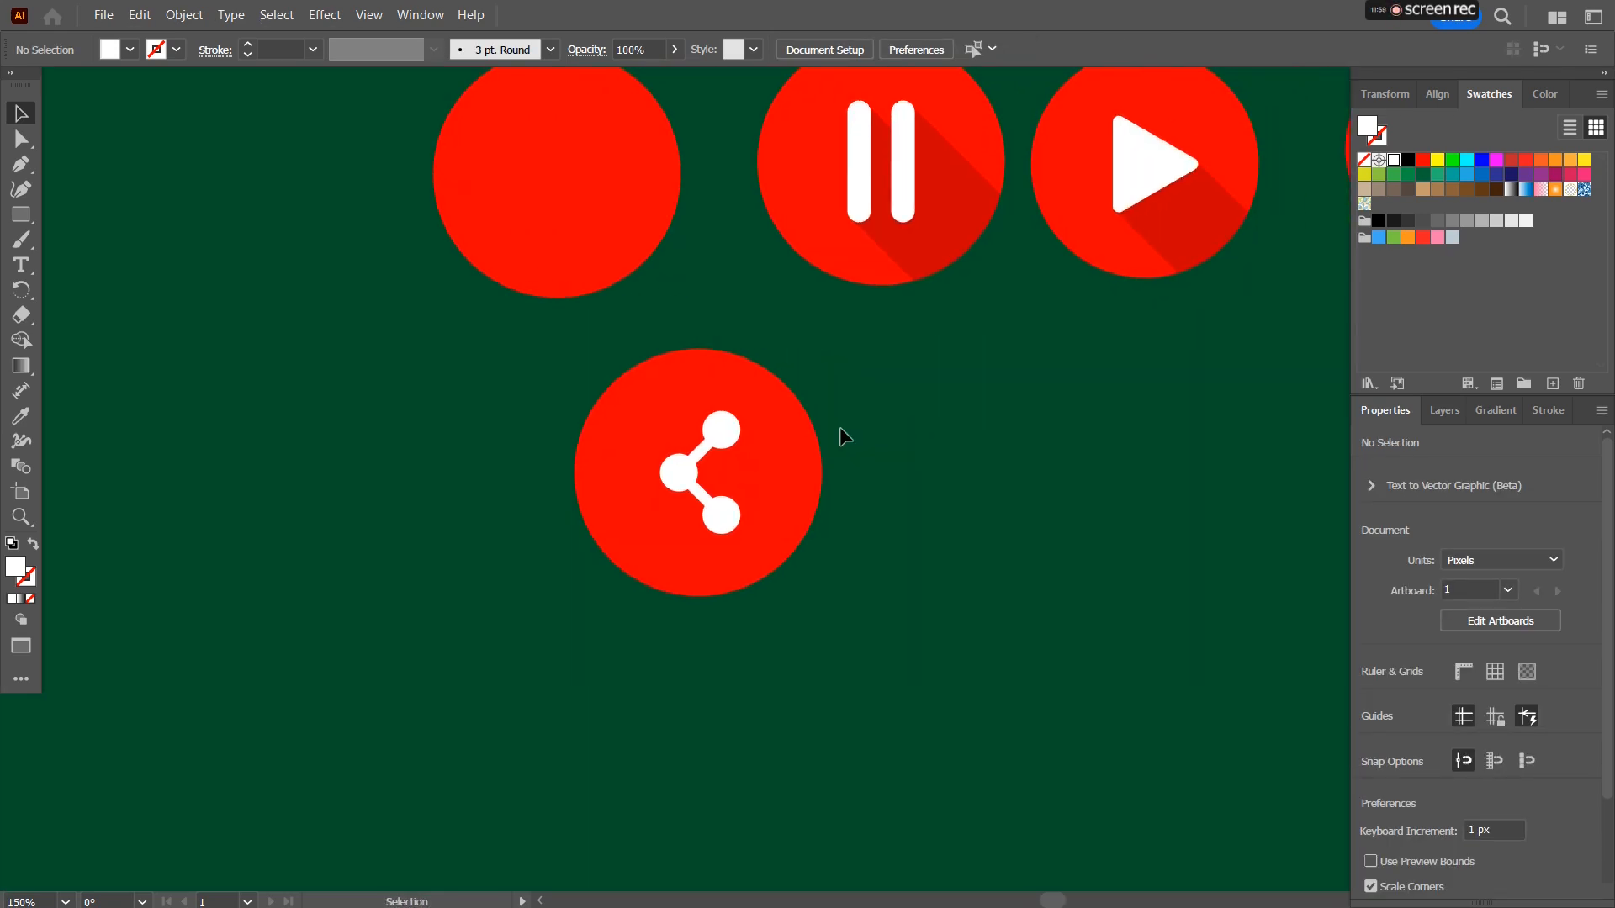
scroll(839, 426, "down", 1)
left_click(771, 492)
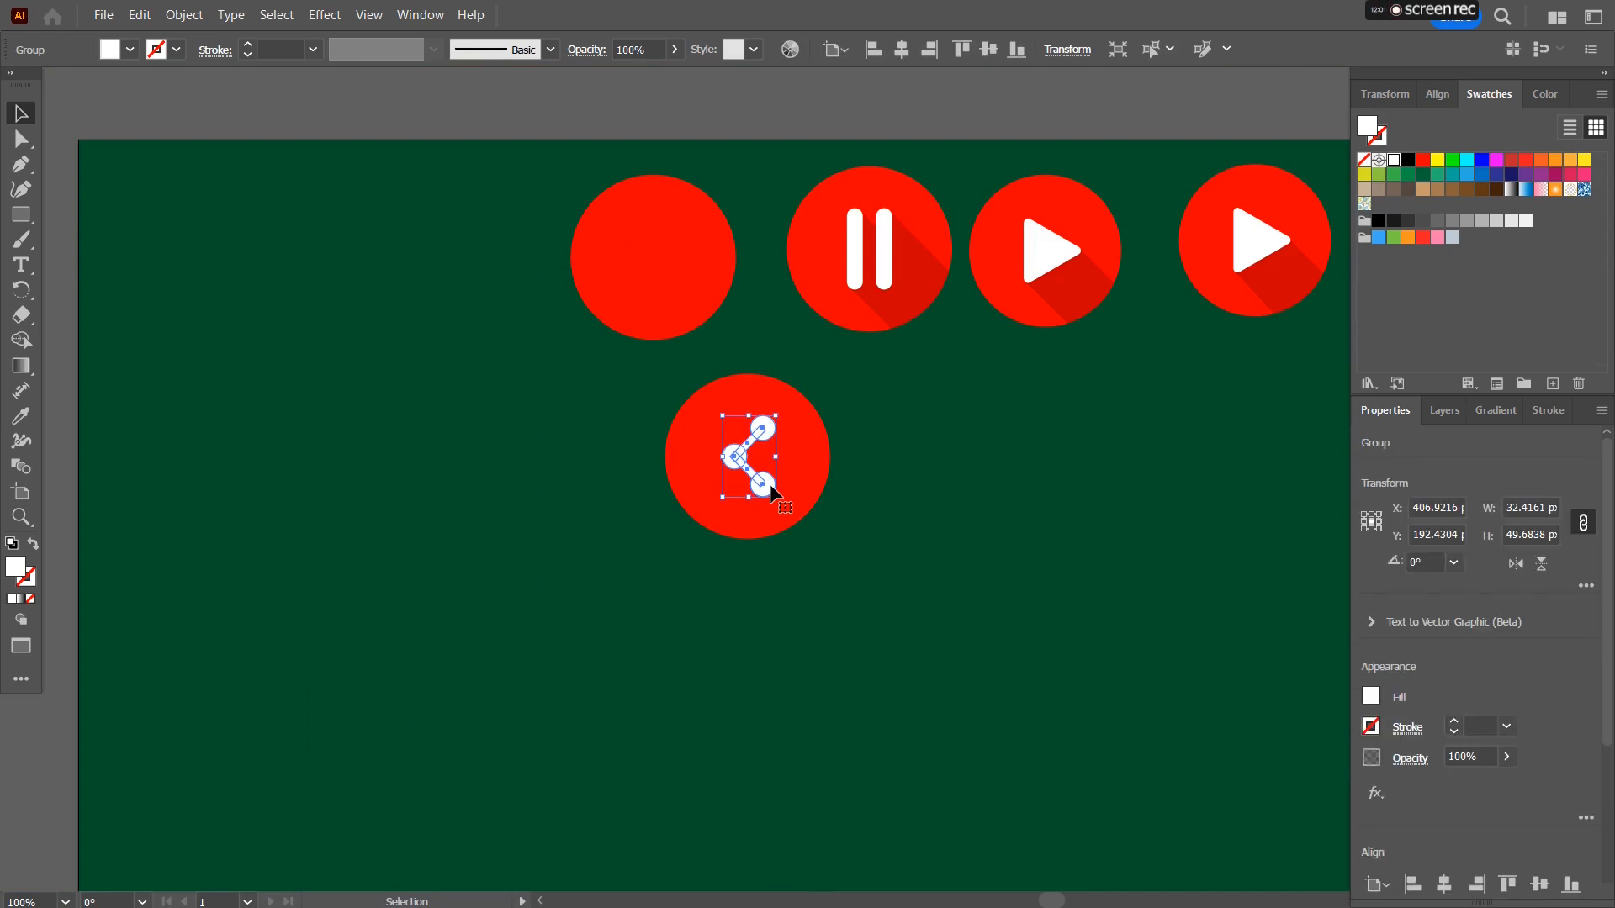
key("ctrl+shift+a")
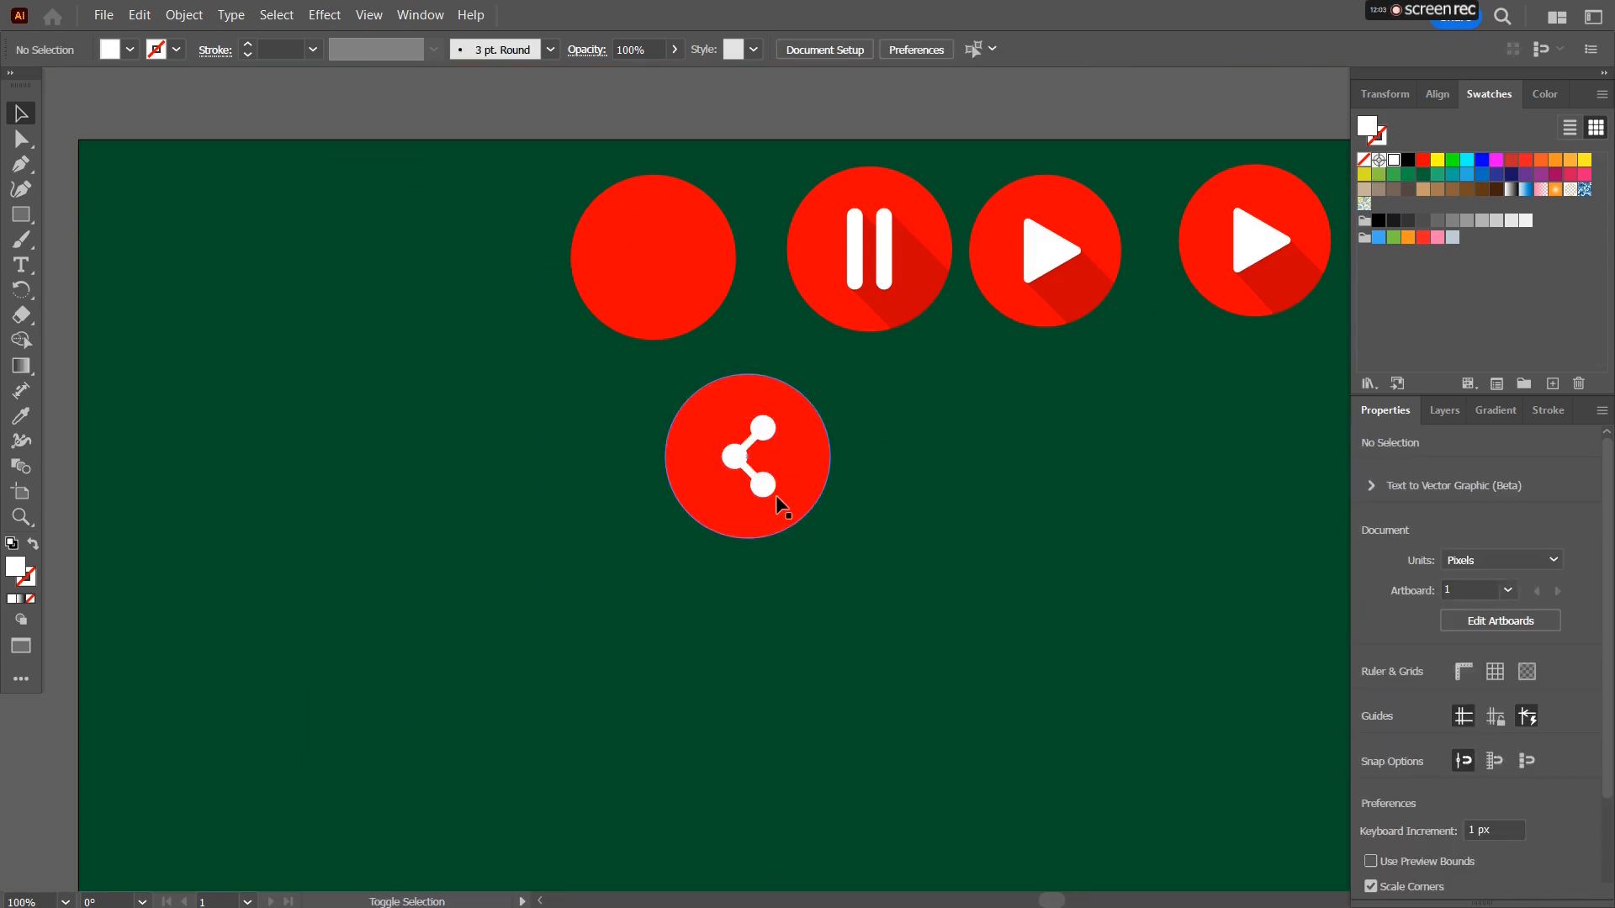
left_click_drag(768, 491, 939, 613)
key("ctrl+z")
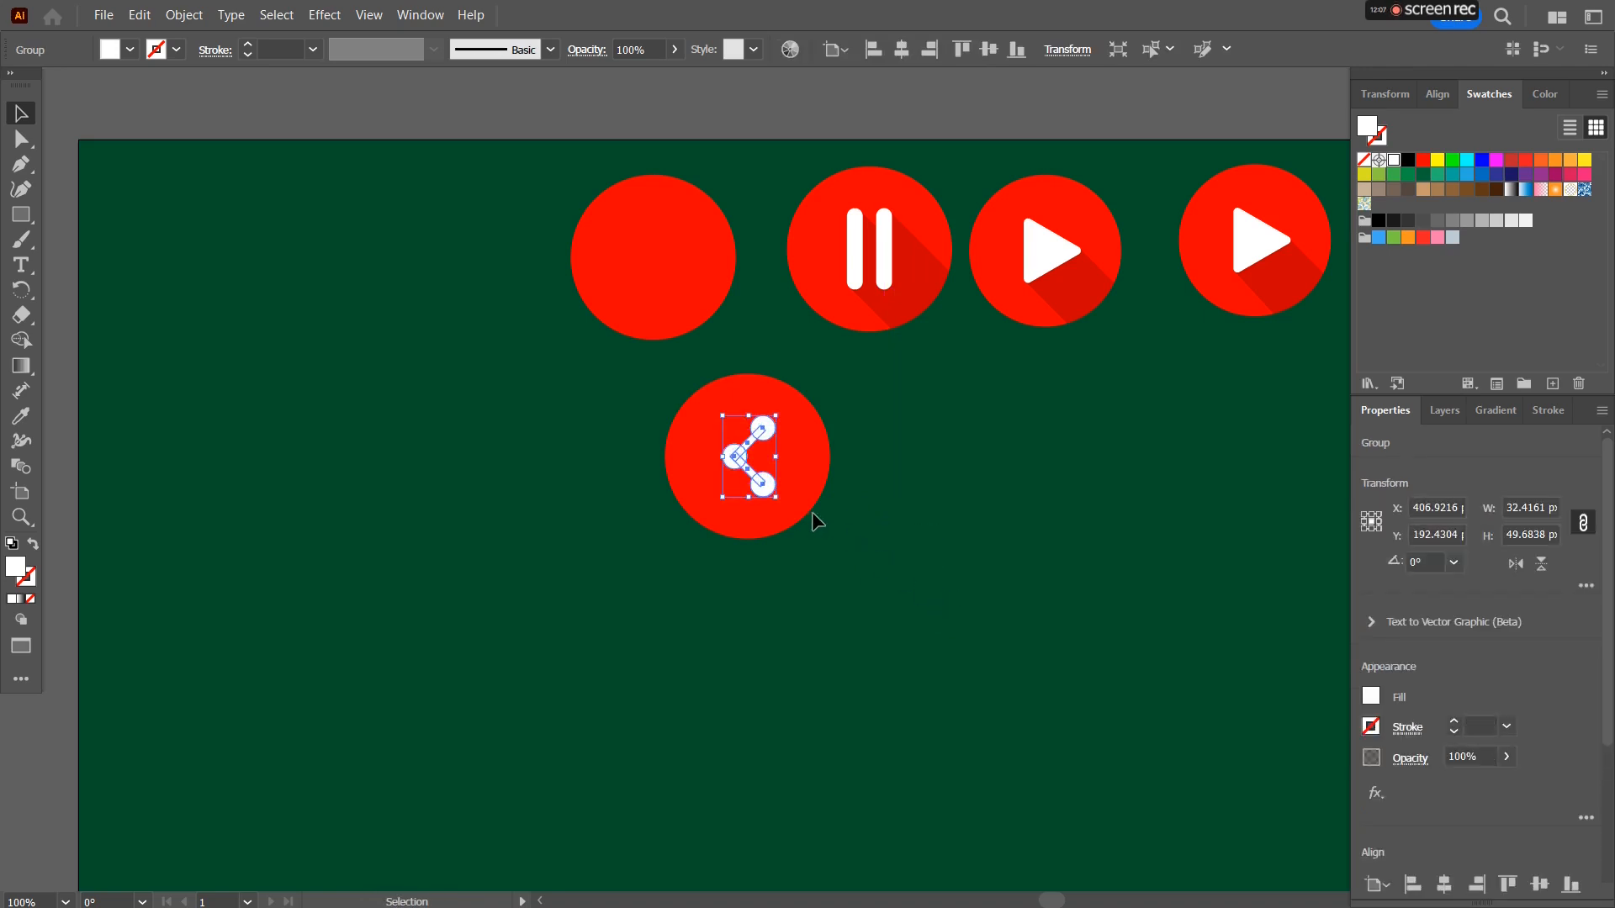
scroll(801, 523, "up", 1)
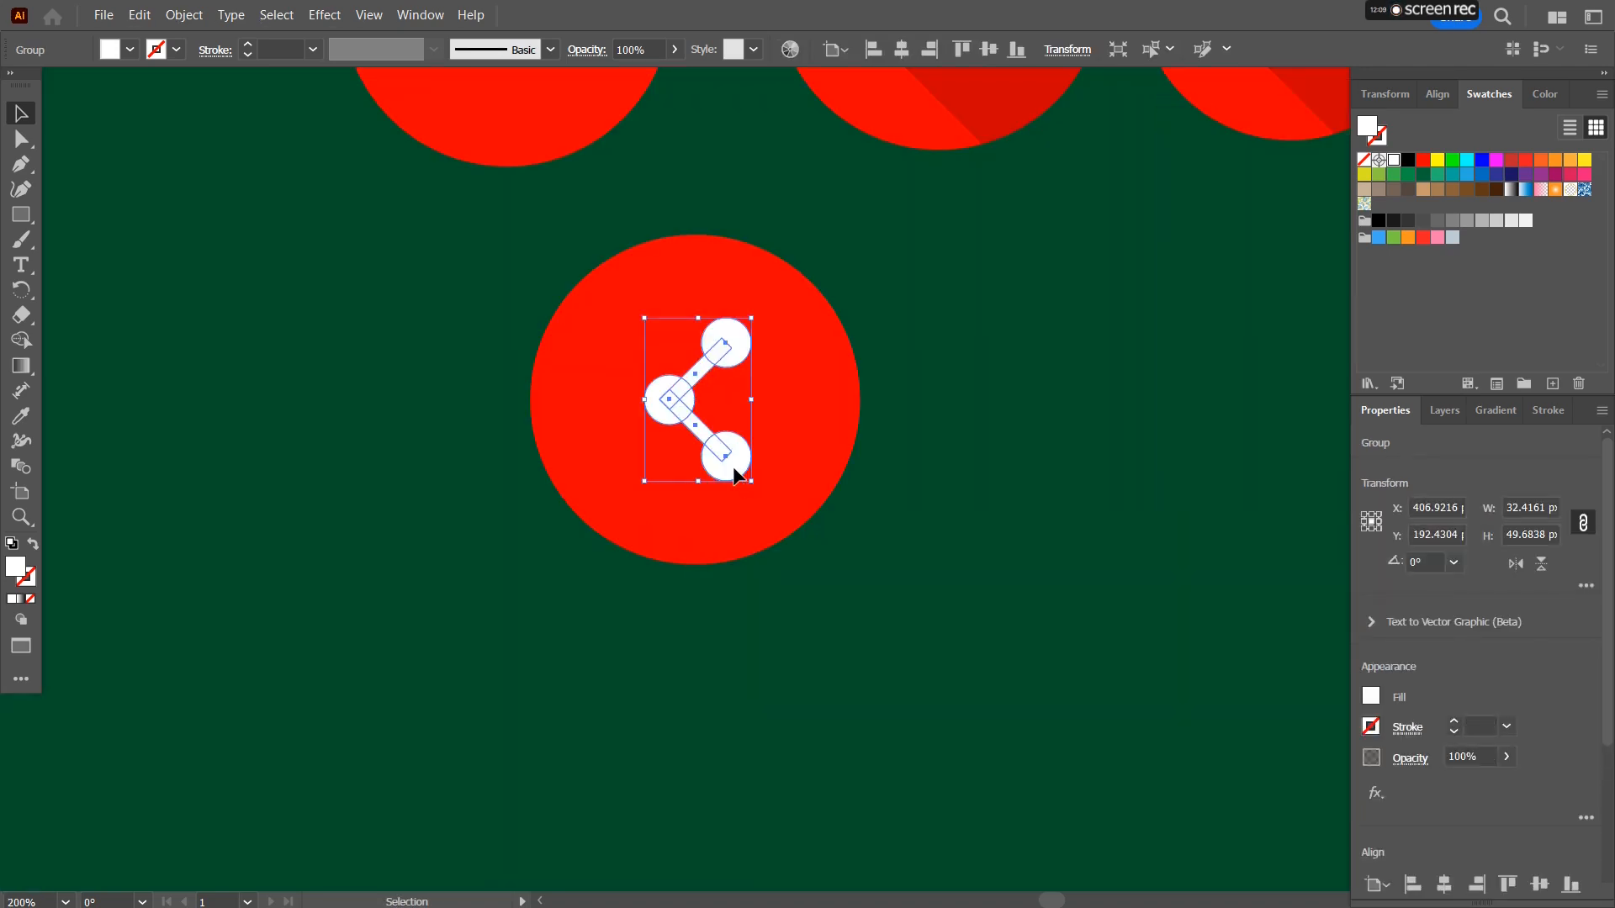
left_click_drag(734, 475, 1001, 486)
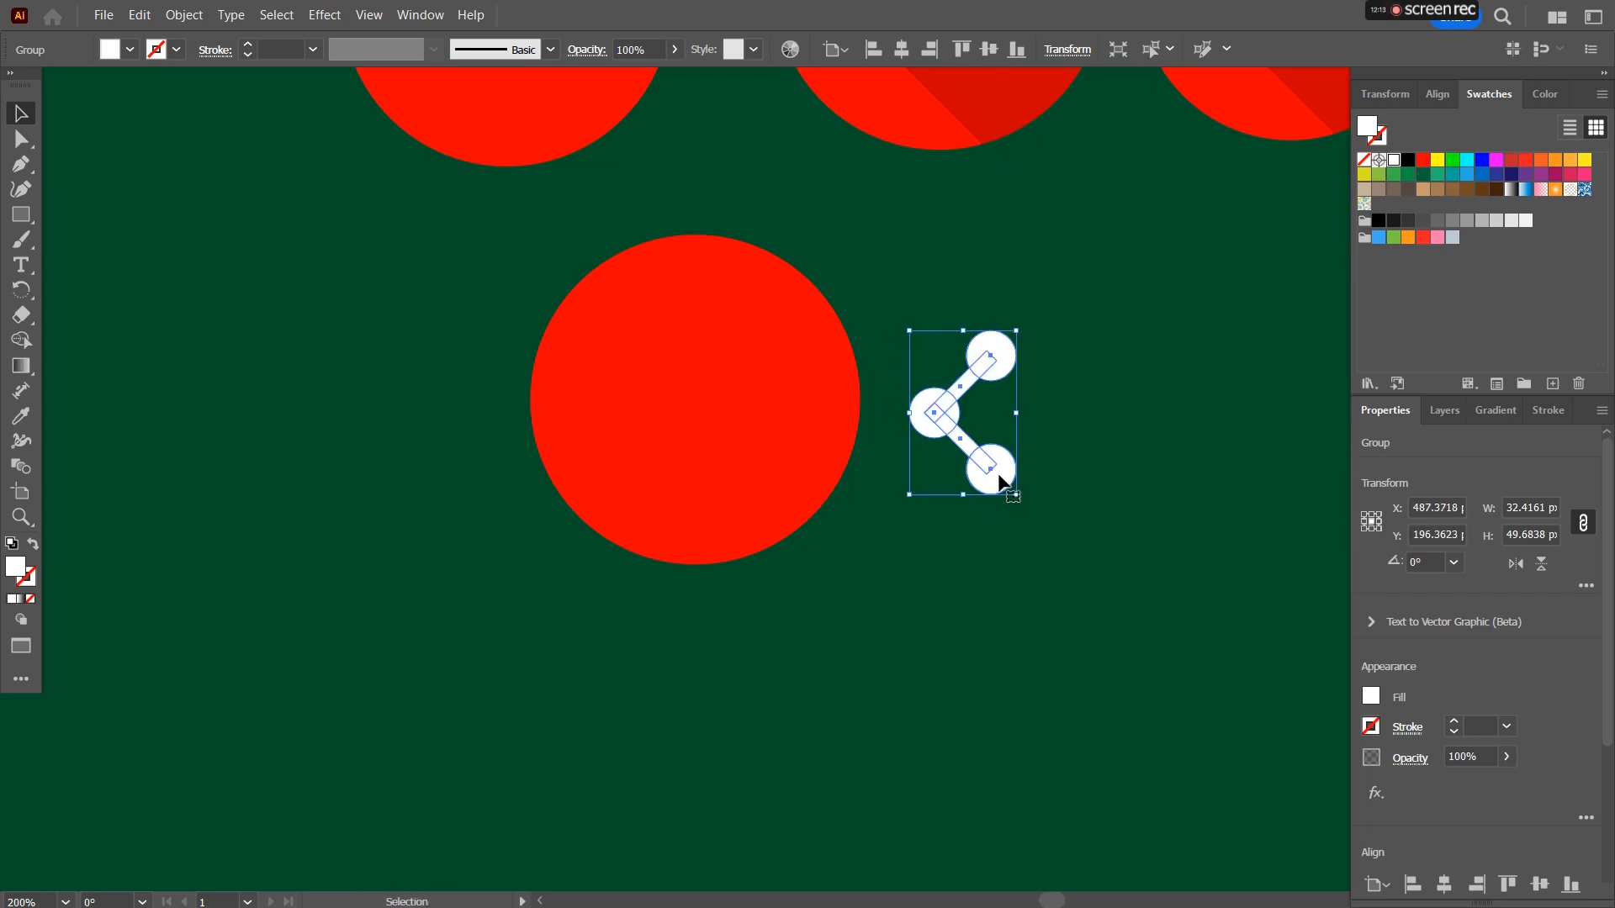
key("ctrl+z")
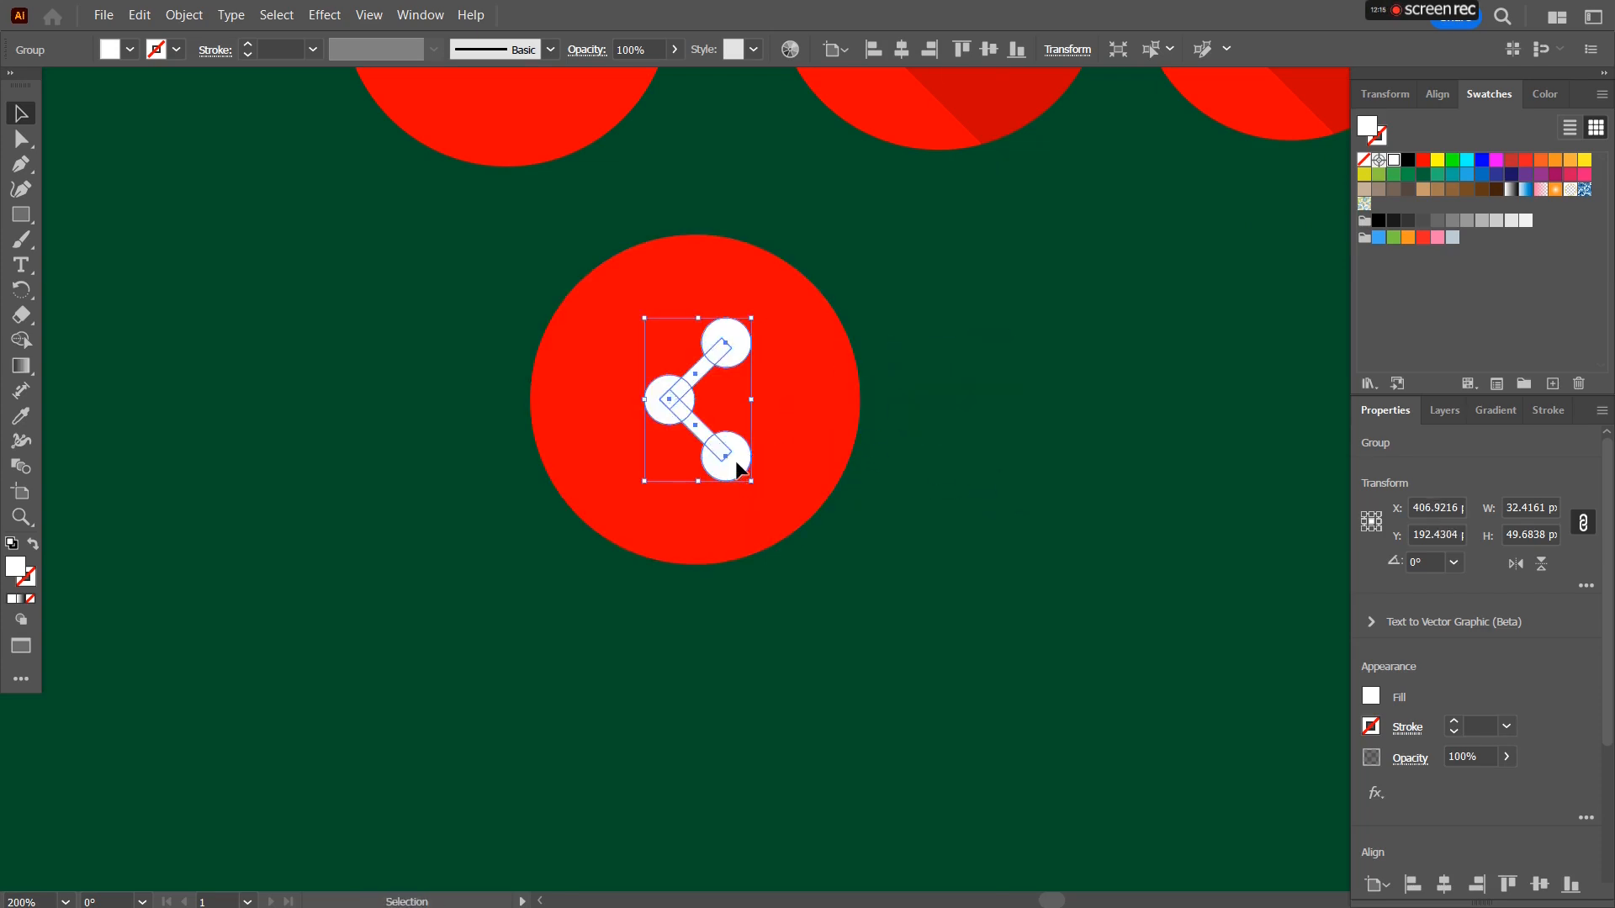
left_click_drag(736, 471, 902, 606)
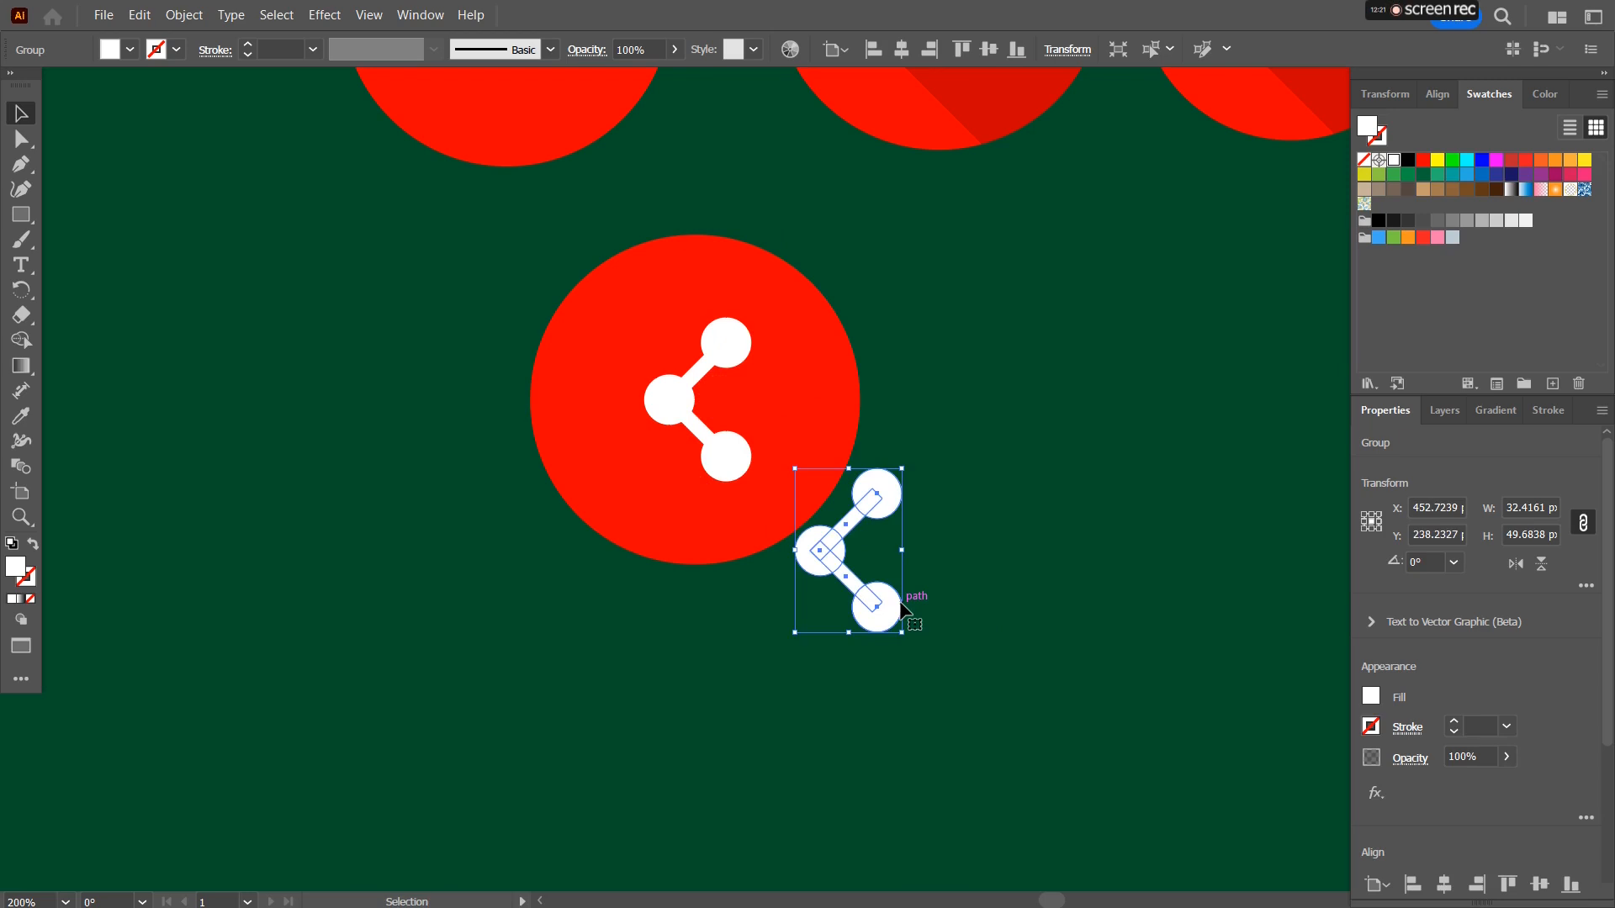
key("Delete")
Enlarge the share symbol to about 35 × 54 px and reposition it at the center of its red circle.
left_click(729, 459)
left_click_drag(751, 482, 768, 497)
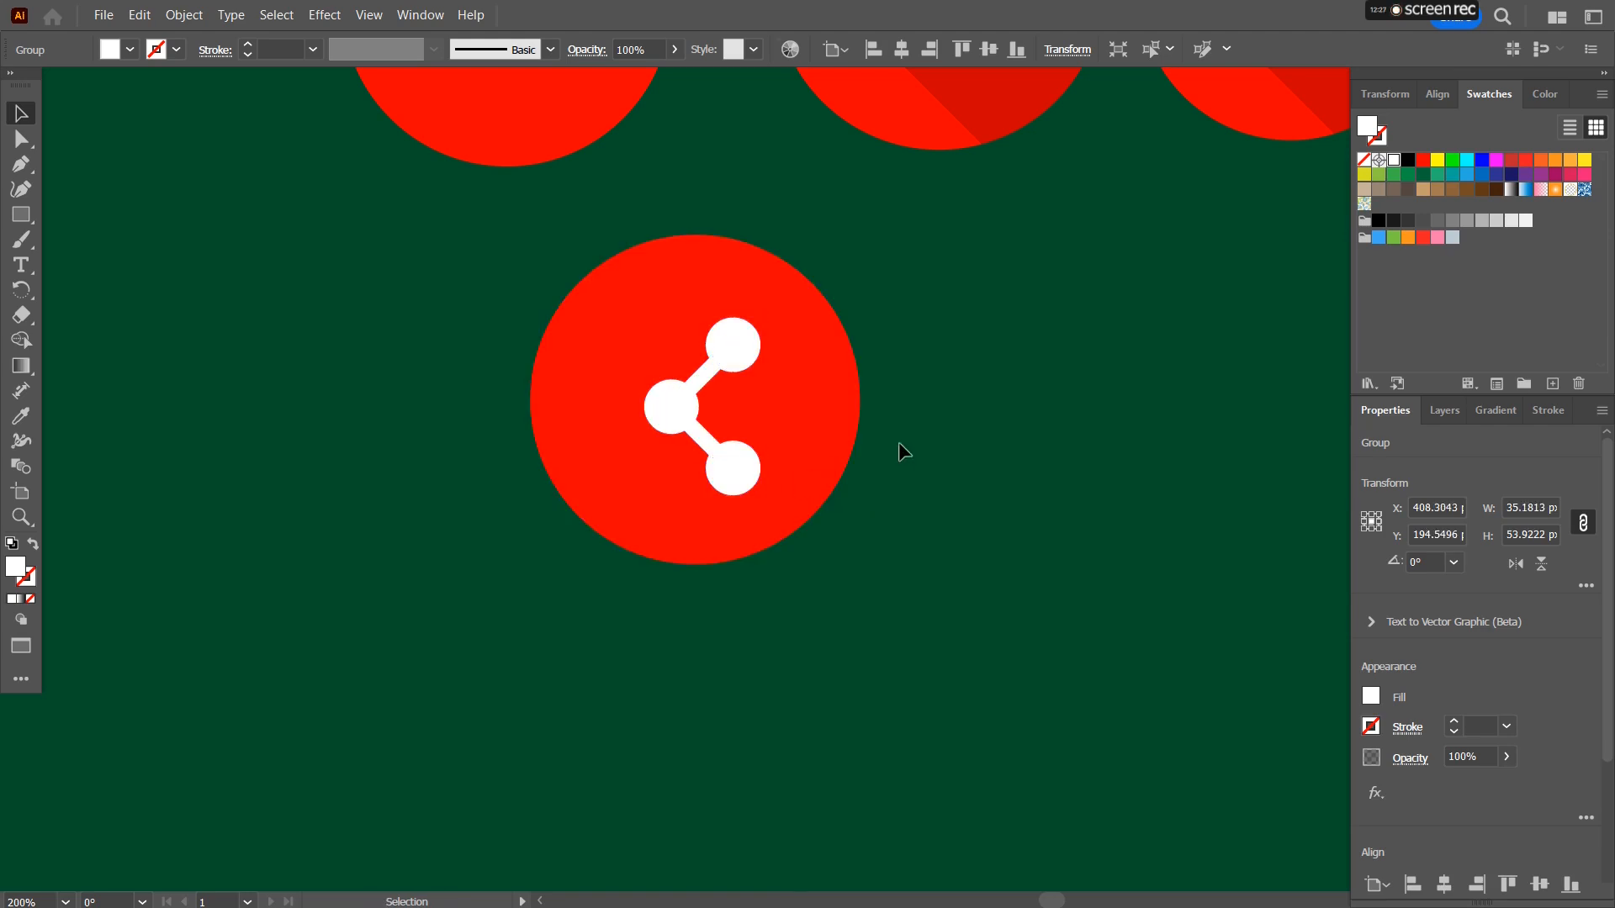
left_click(898, 442)
left_click_drag(682, 407, 674, 396)
left_click(959, 354)
Draw a closed Pen shape from the share symbol's lower dot diagonally past the circle's lower-right edge and back to the middle dot.
left_click_drag(842, 314, 676, 426)
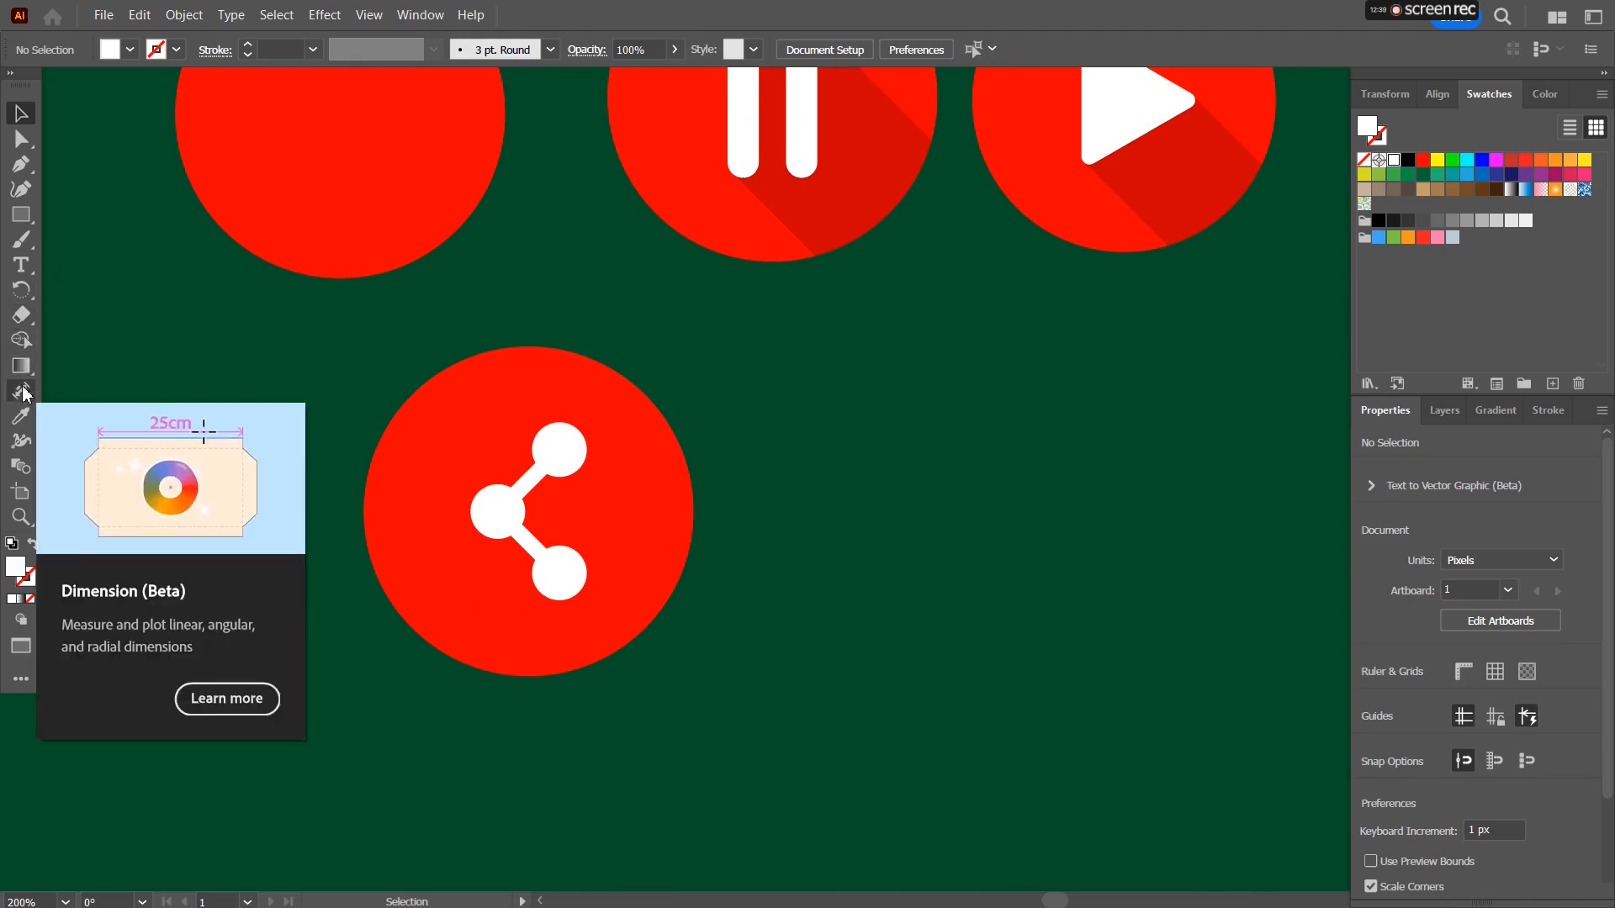
left_click(21, 164)
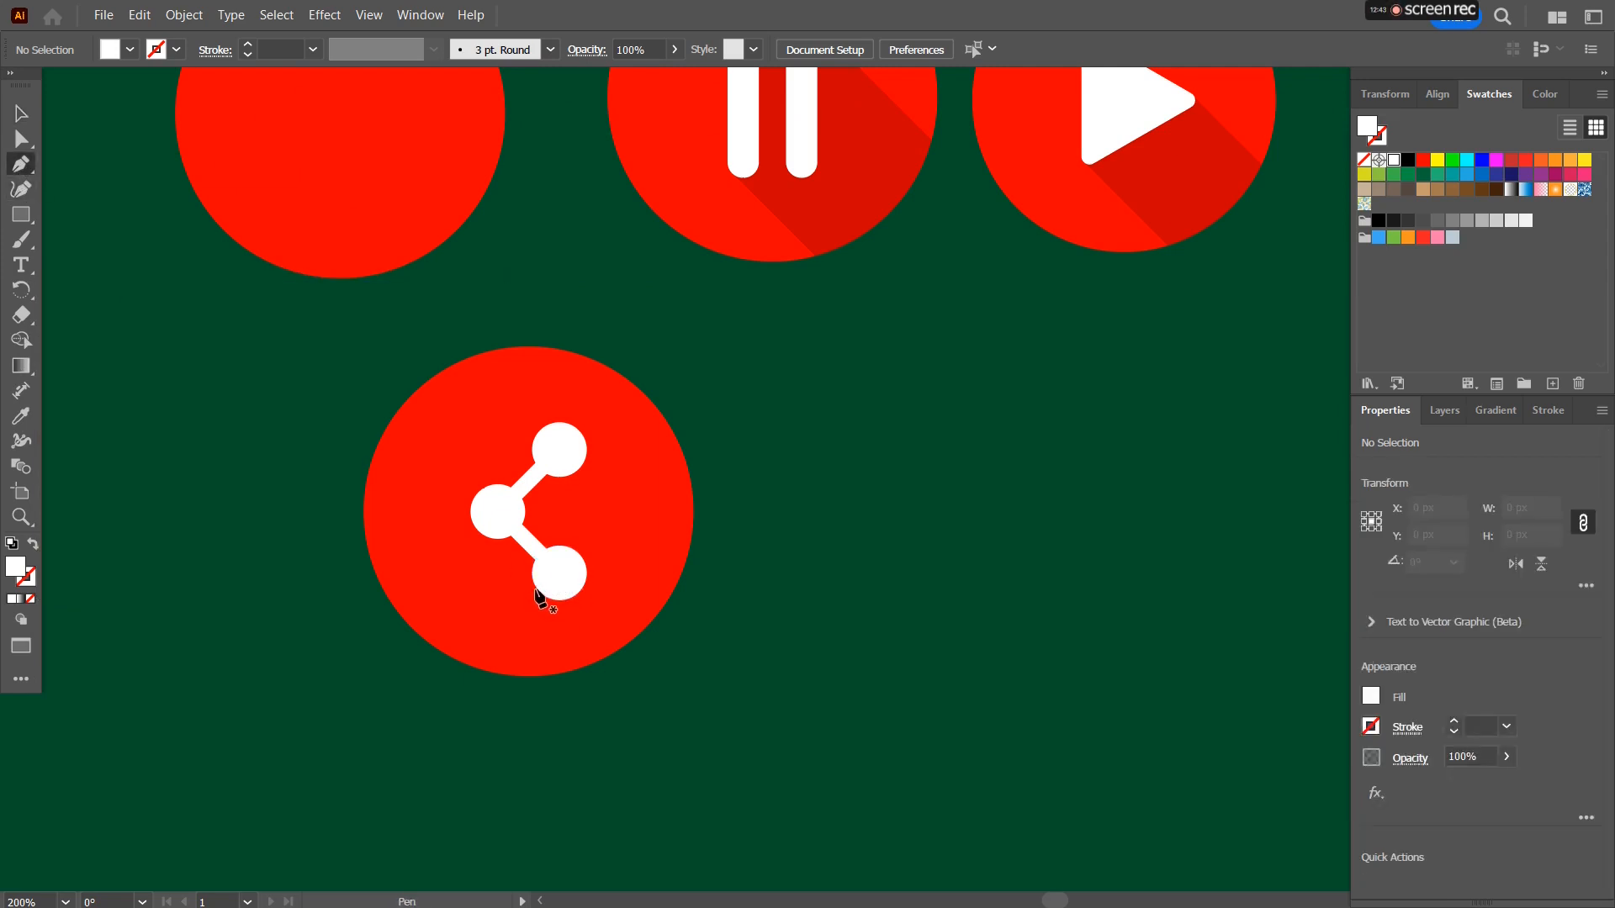
scroll(536, 593, "up", 2)
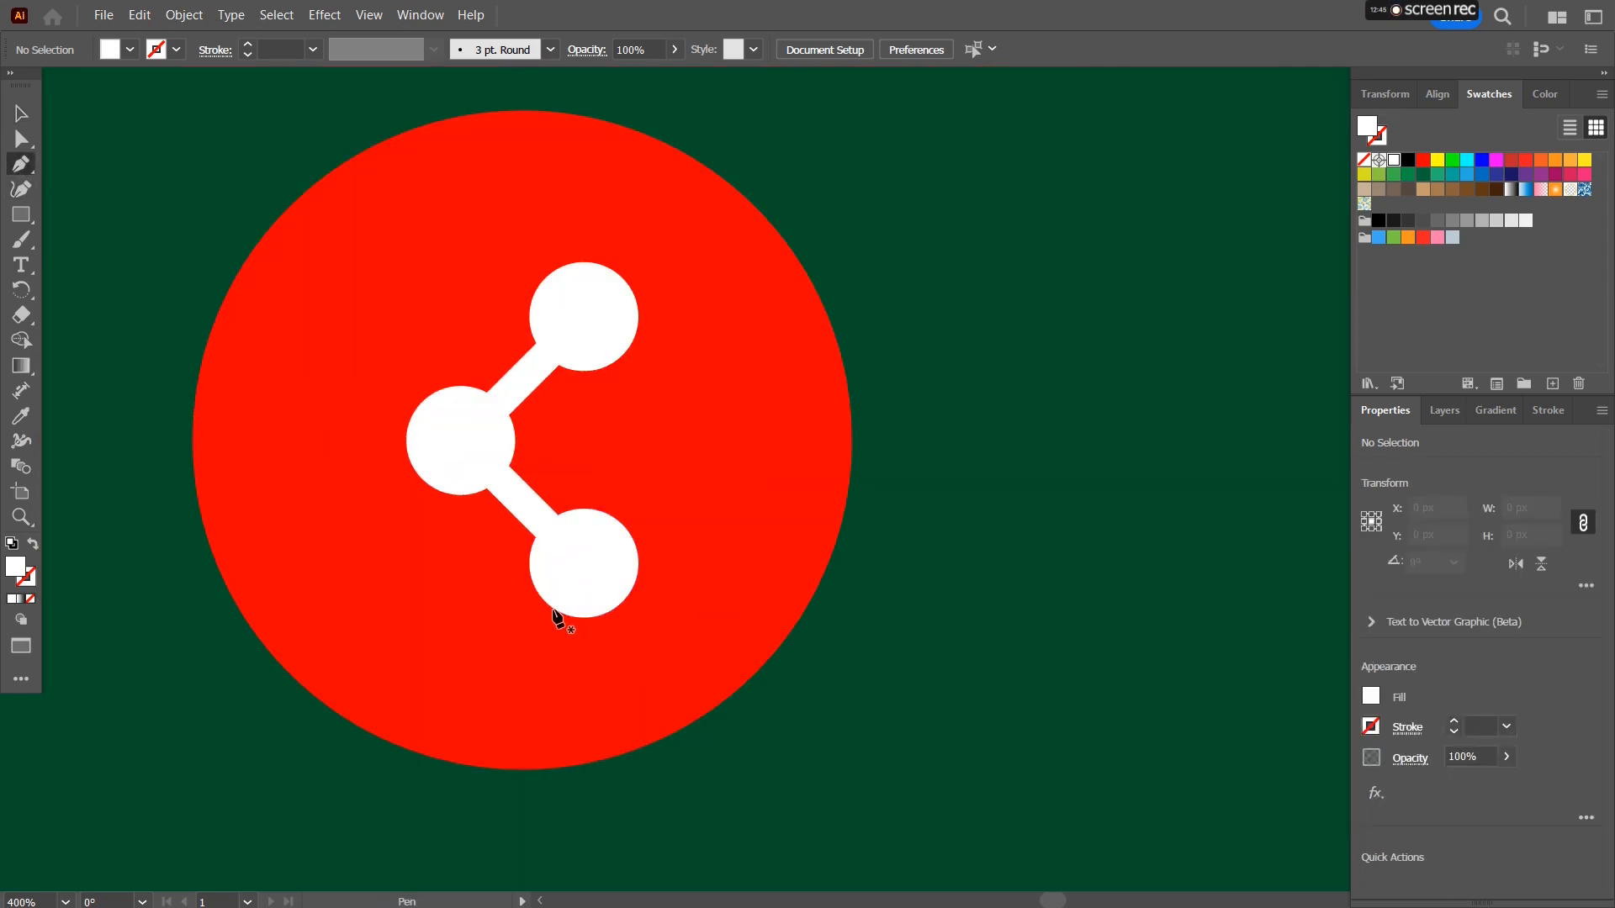
left_click(571, 584)
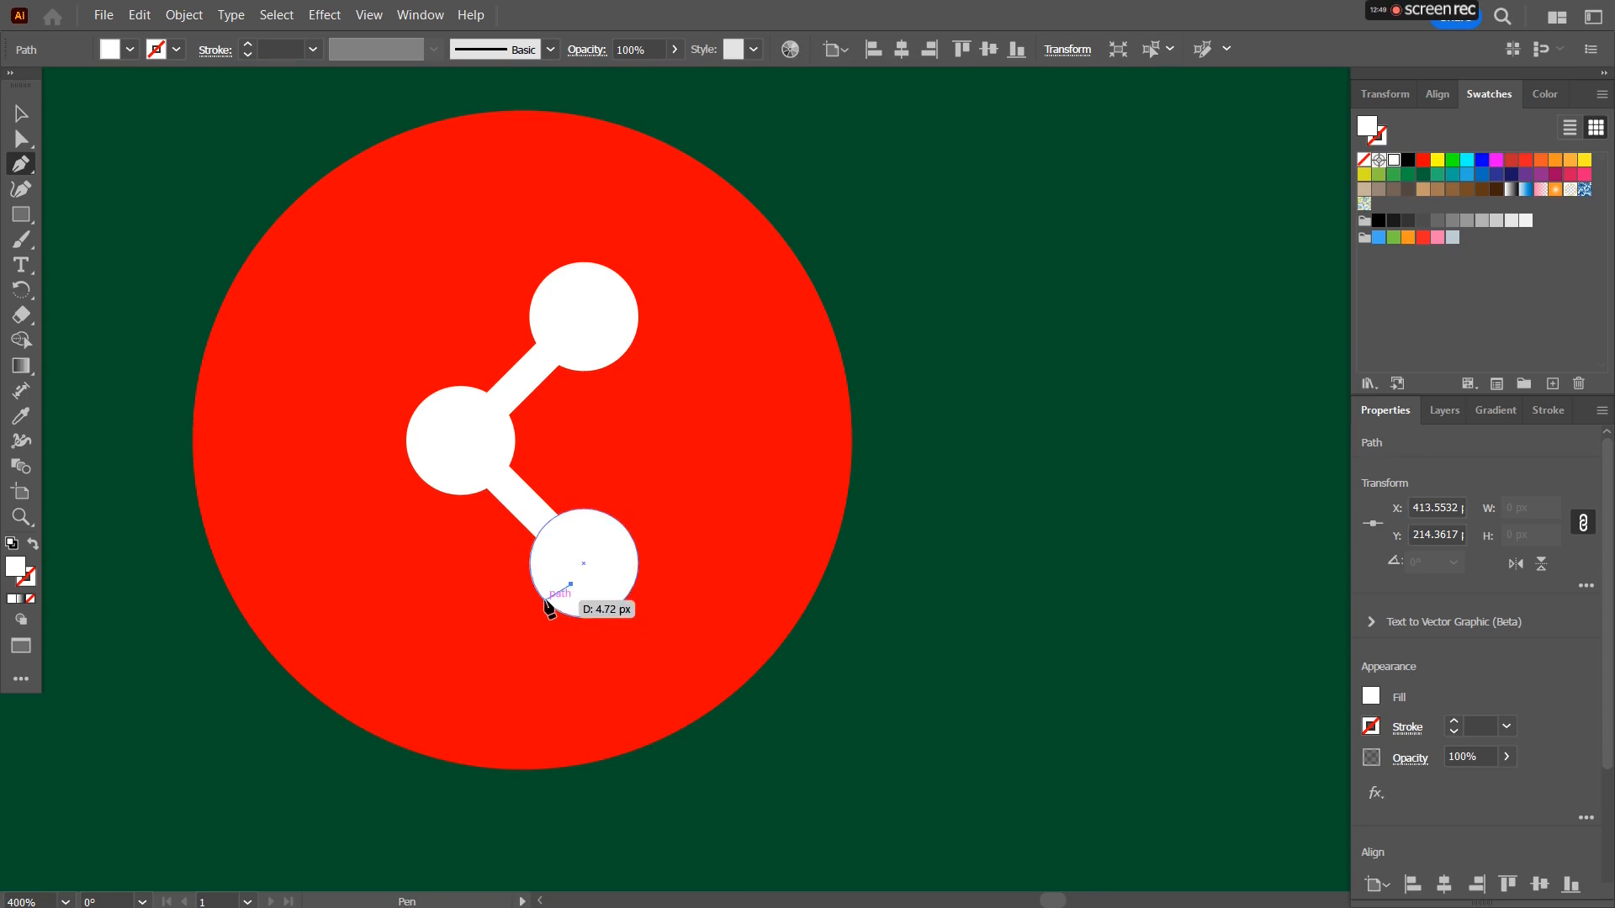
left_click(545, 600)
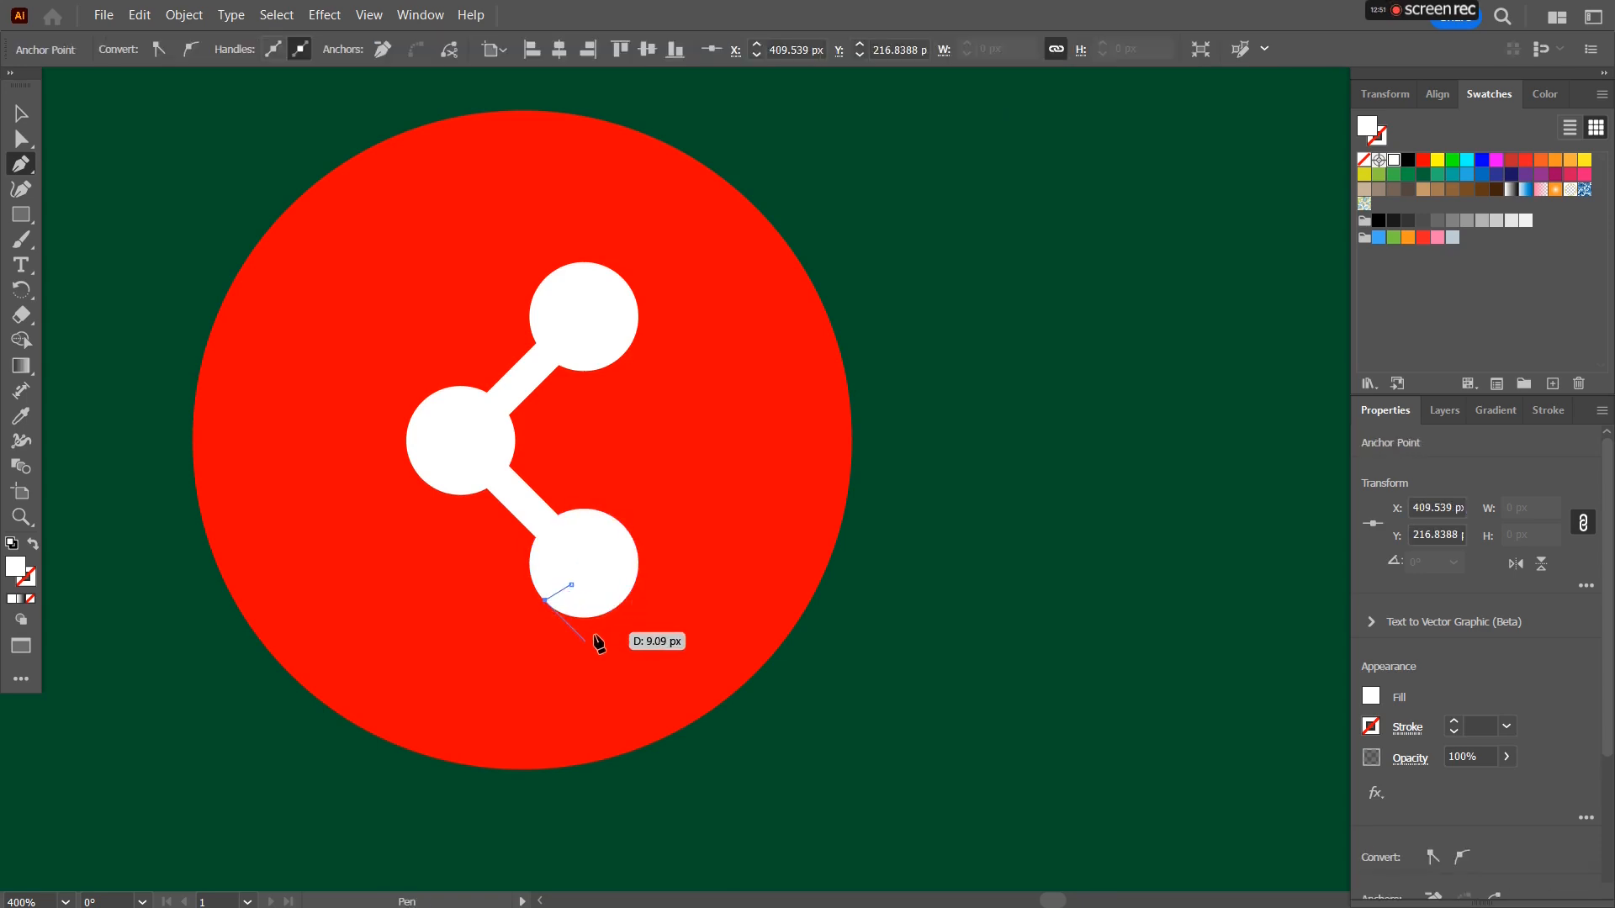
left_click(703, 760)
left_click(808, 684)
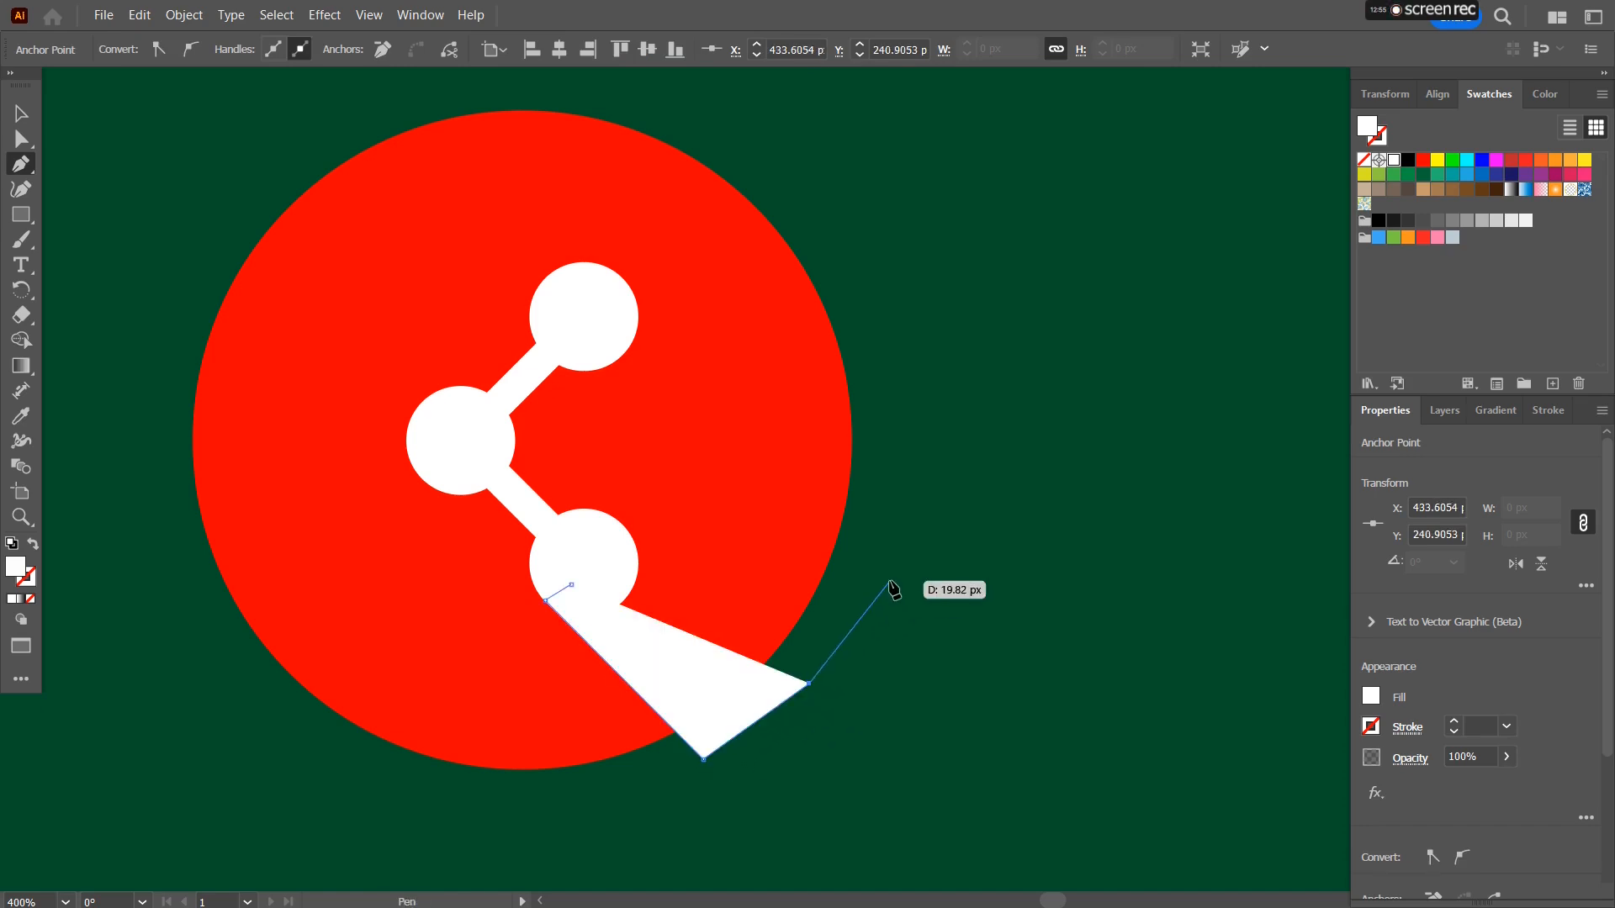
left_click(889, 584)
left_click(616, 435)
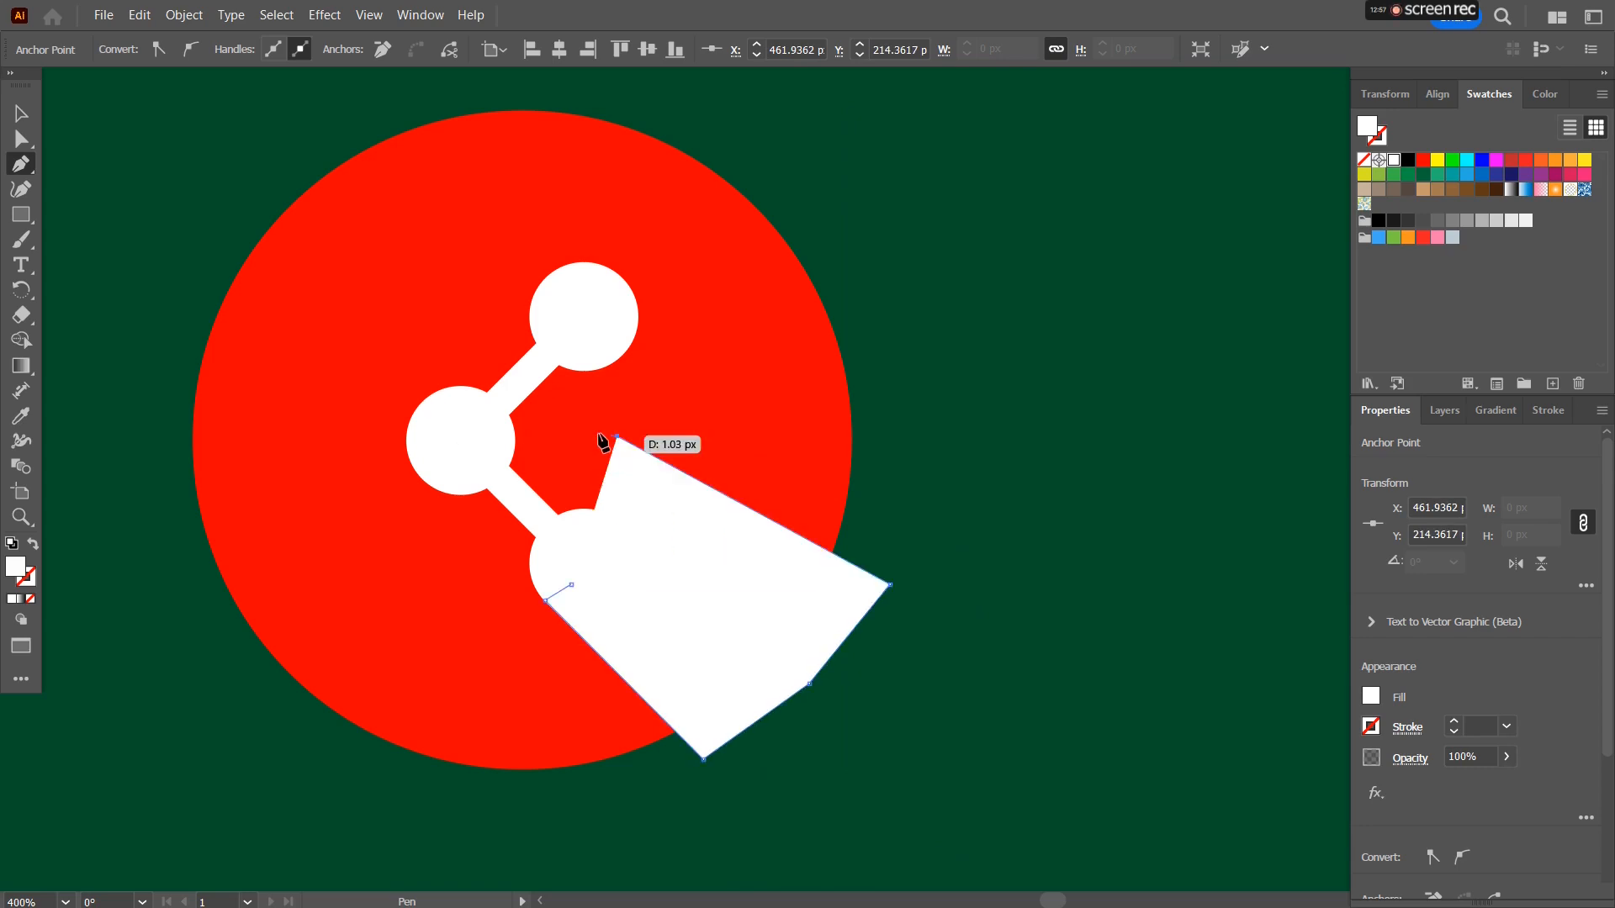
left_click(495, 429)
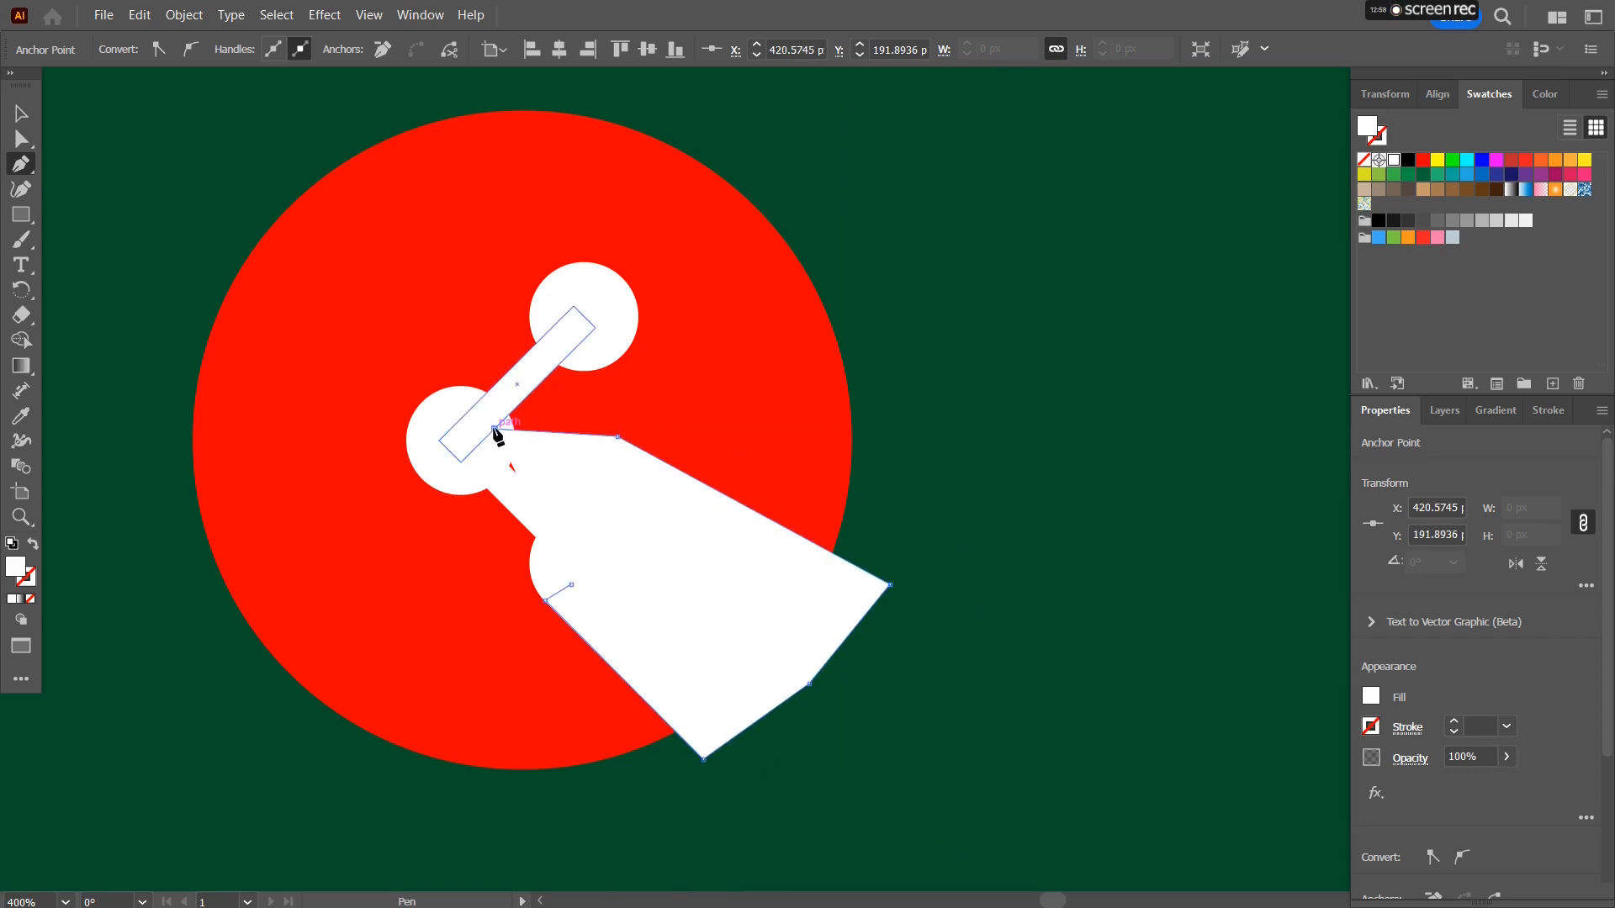
left_click(571, 584)
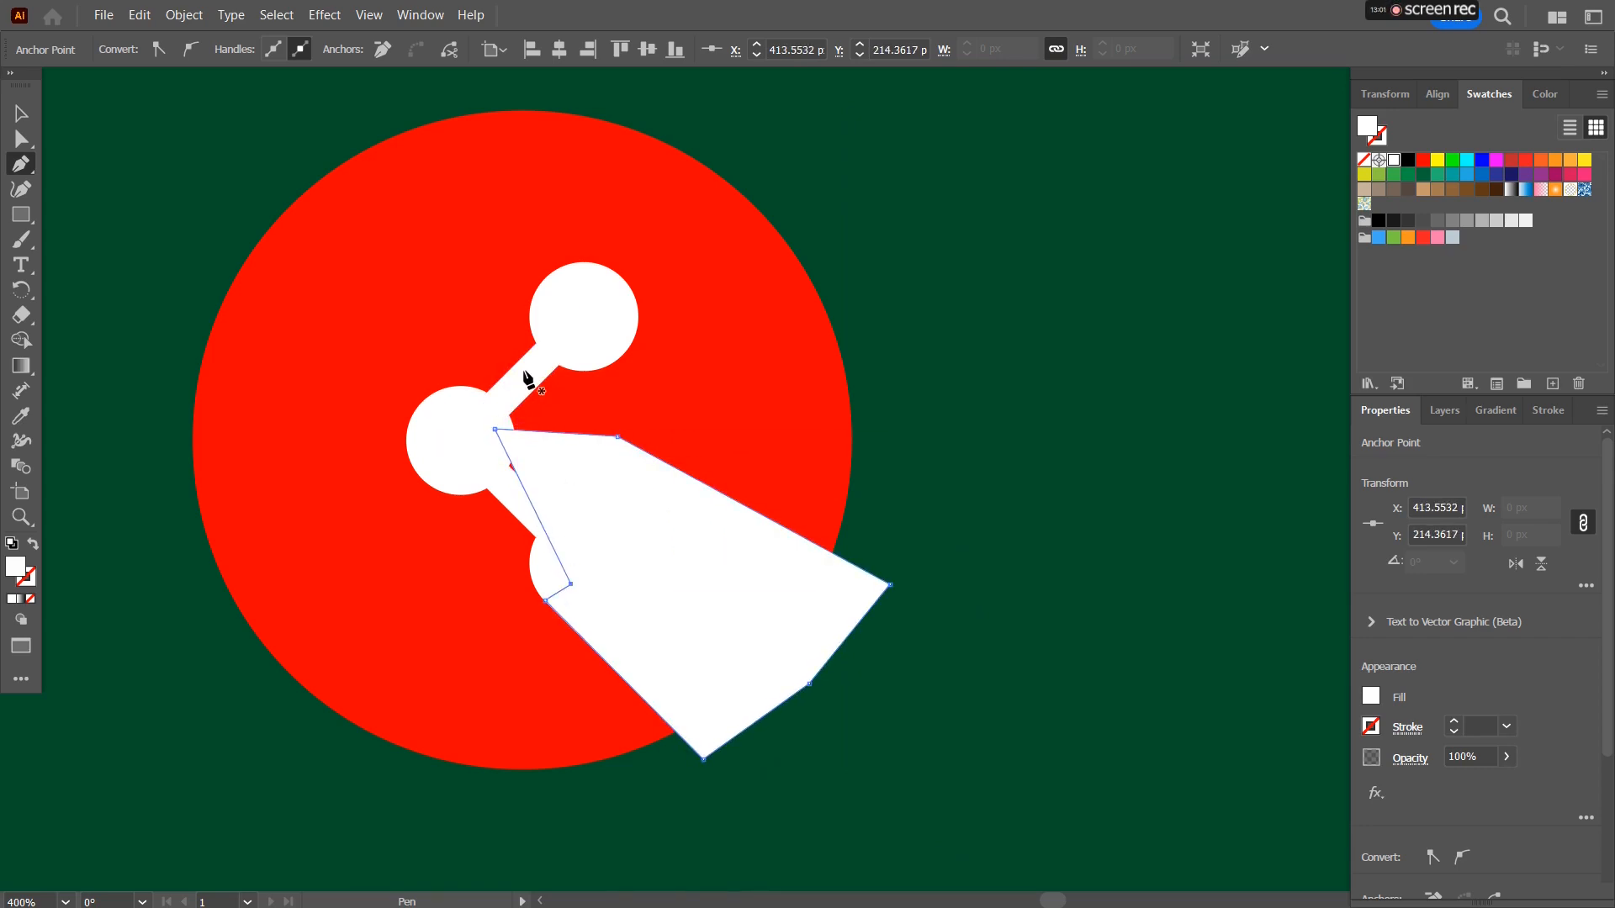
Draw a second closed Pen shape from the share symbol's upper dot diagonally past the circle's edge, meeting the lower shadow shape along its upper edge.
key("ctrl+shift+a")
left_click(592, 295)
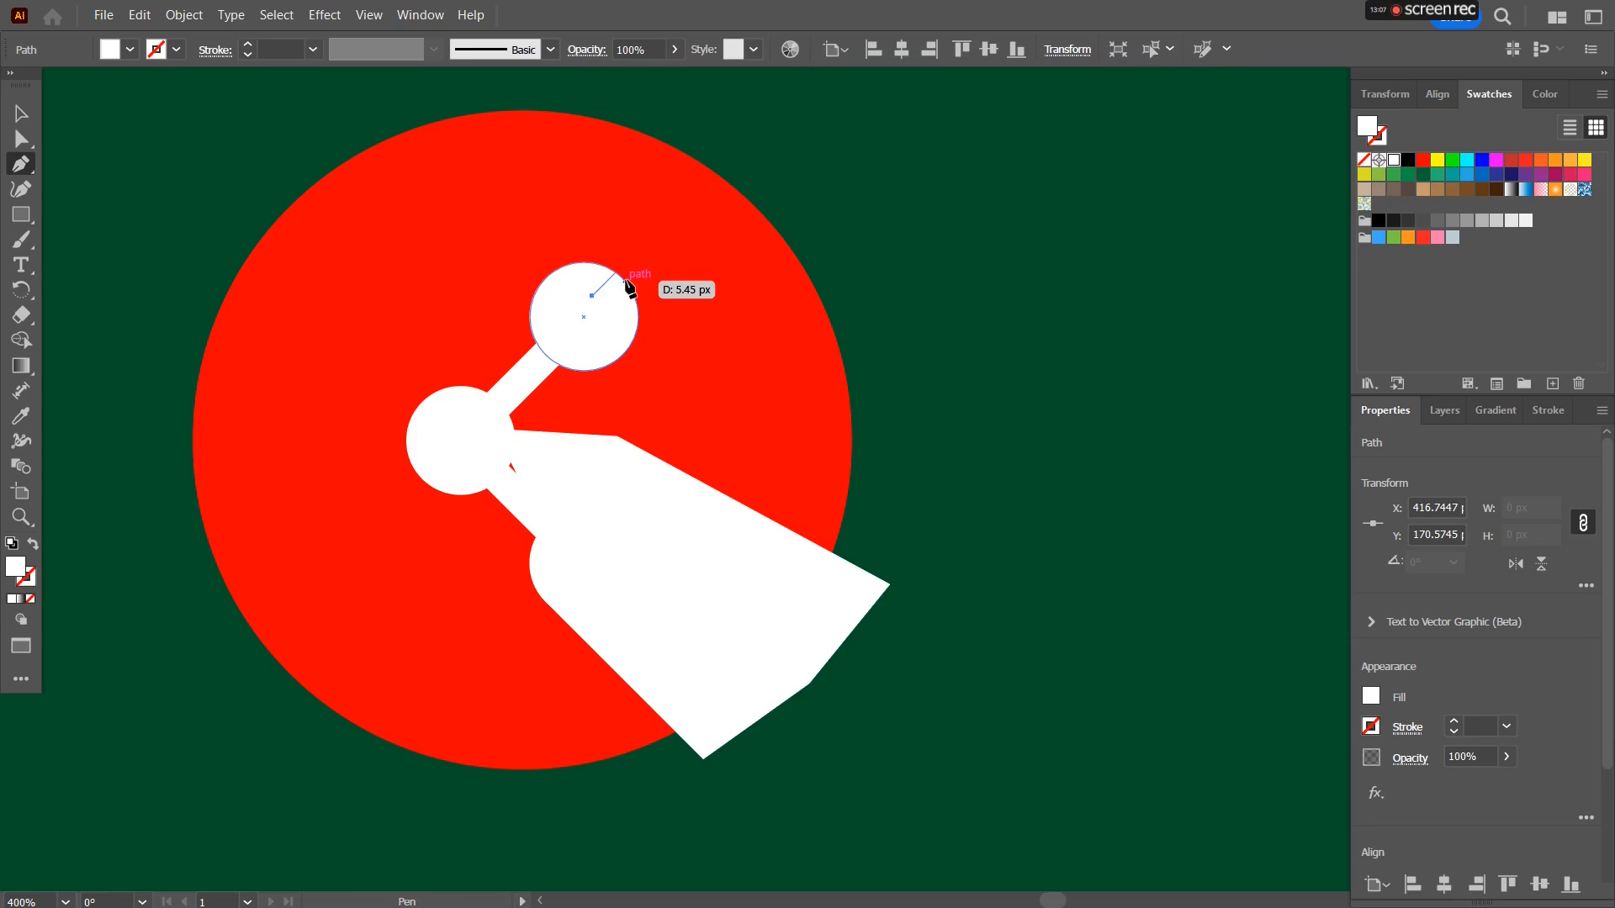
left_click(625, 281)
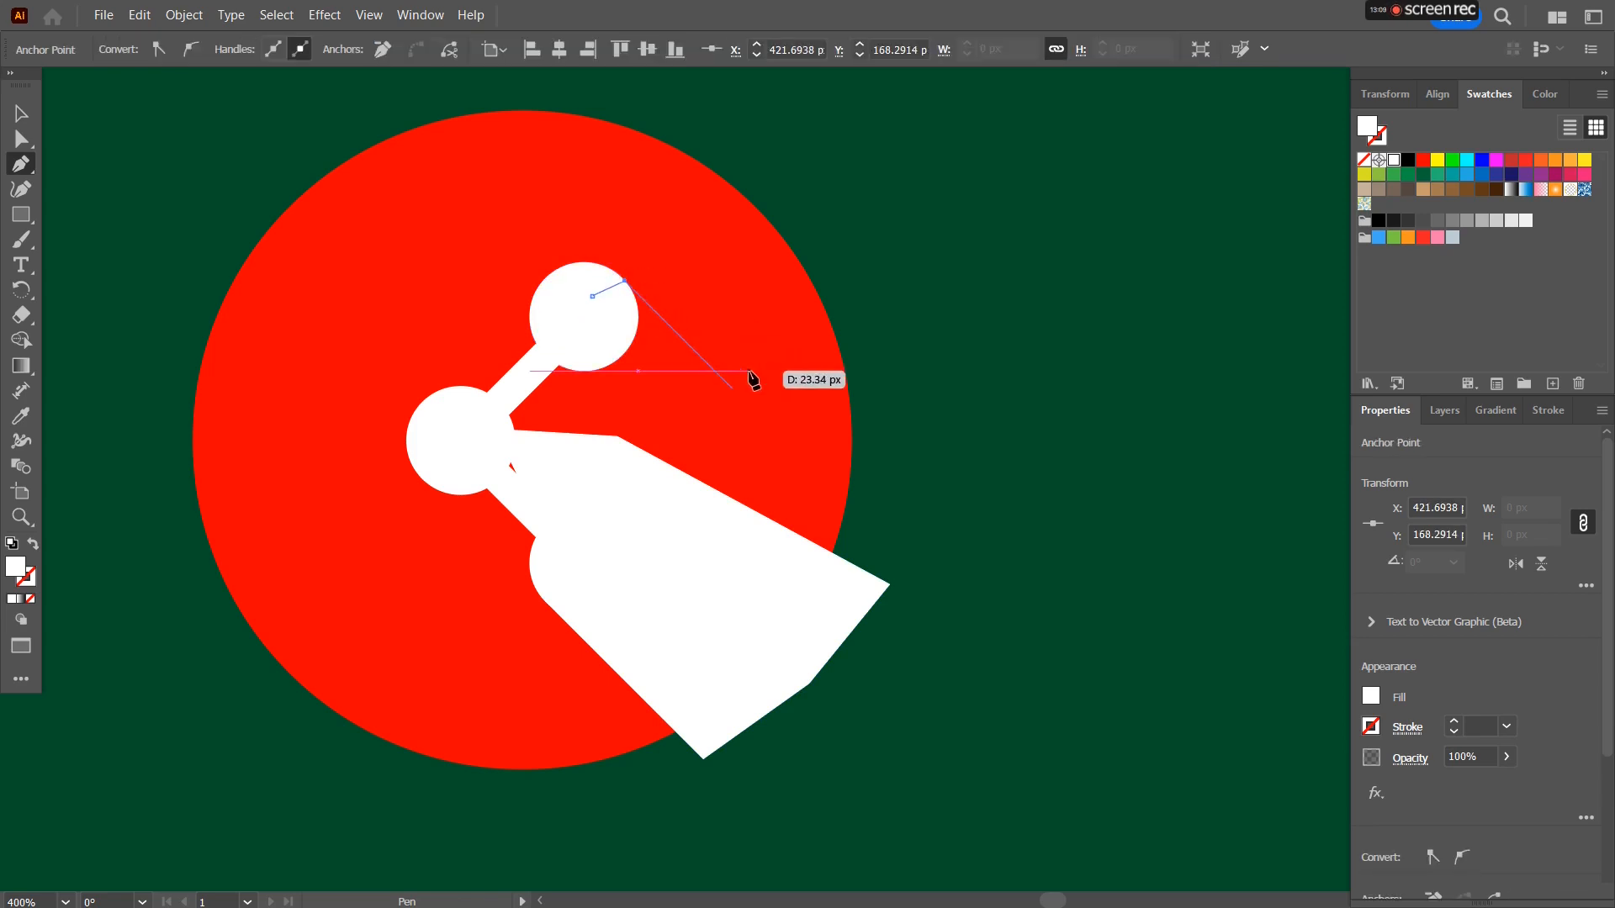
left_click(872, 526, "shift")
left_click(889, 584)
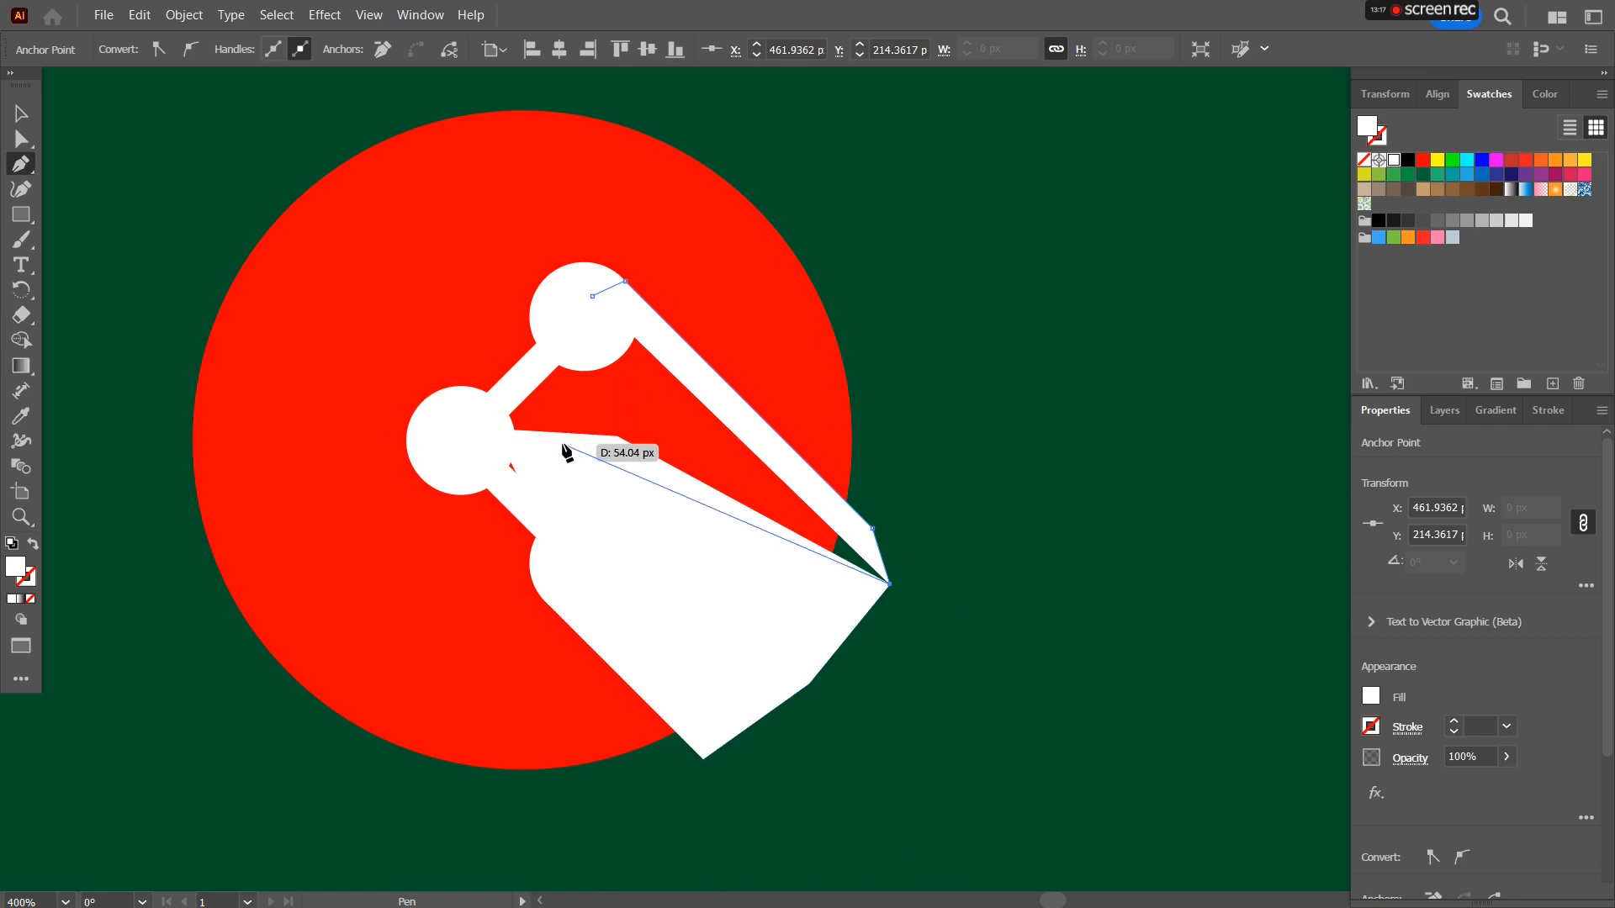
scroll(564, 448, "up", 3)
left_click(376, 402)
left_click(745, 426)
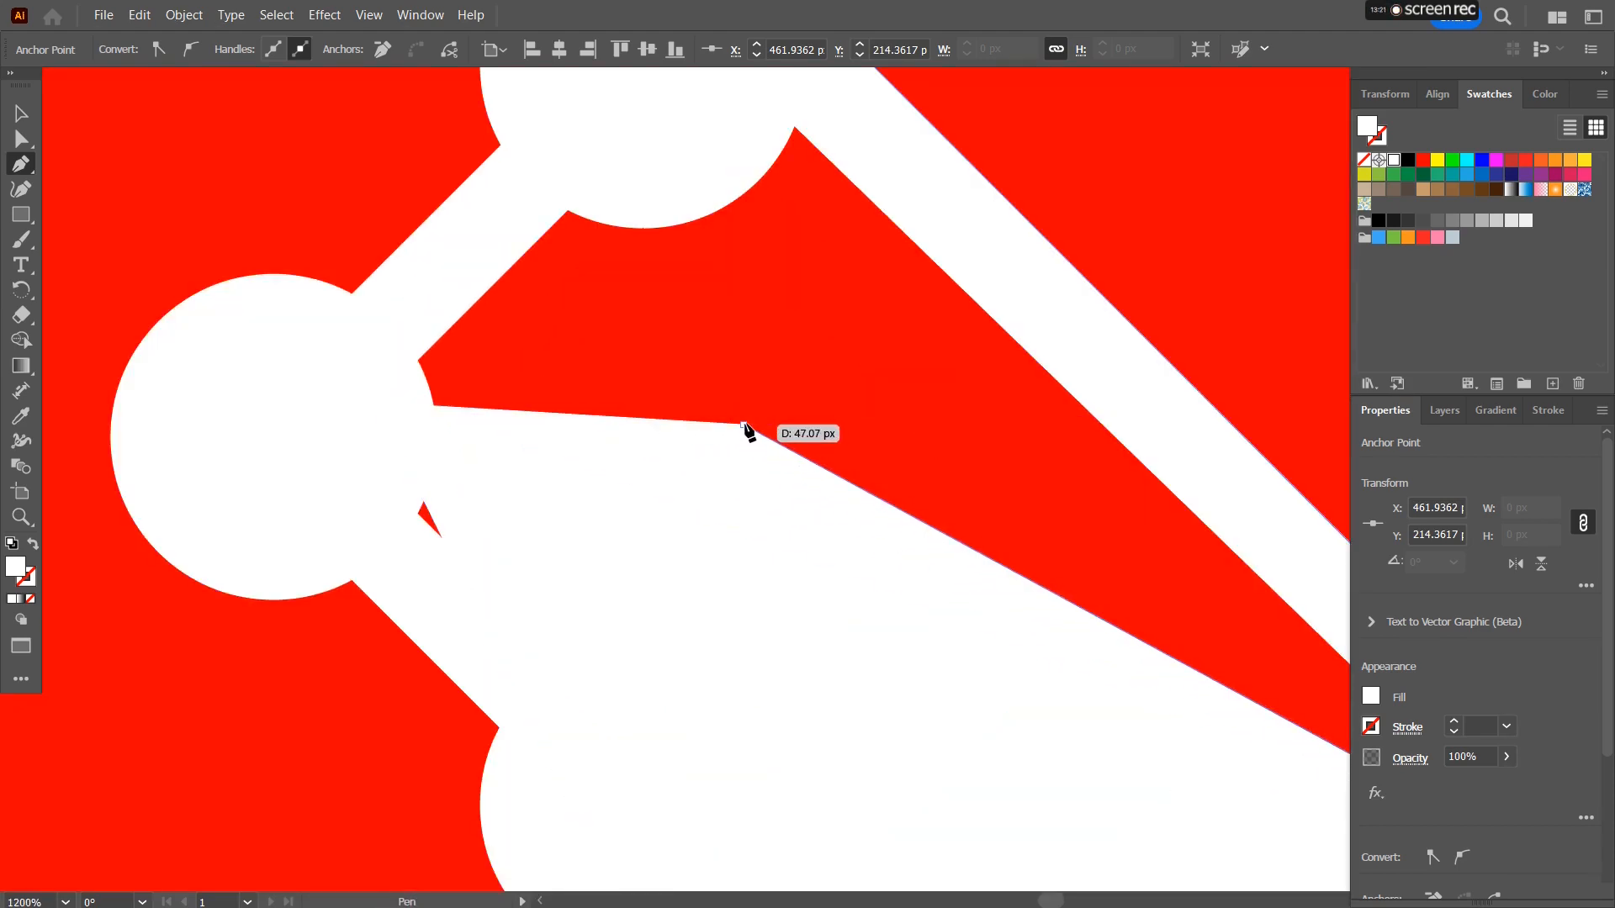
left_click(744, 426)
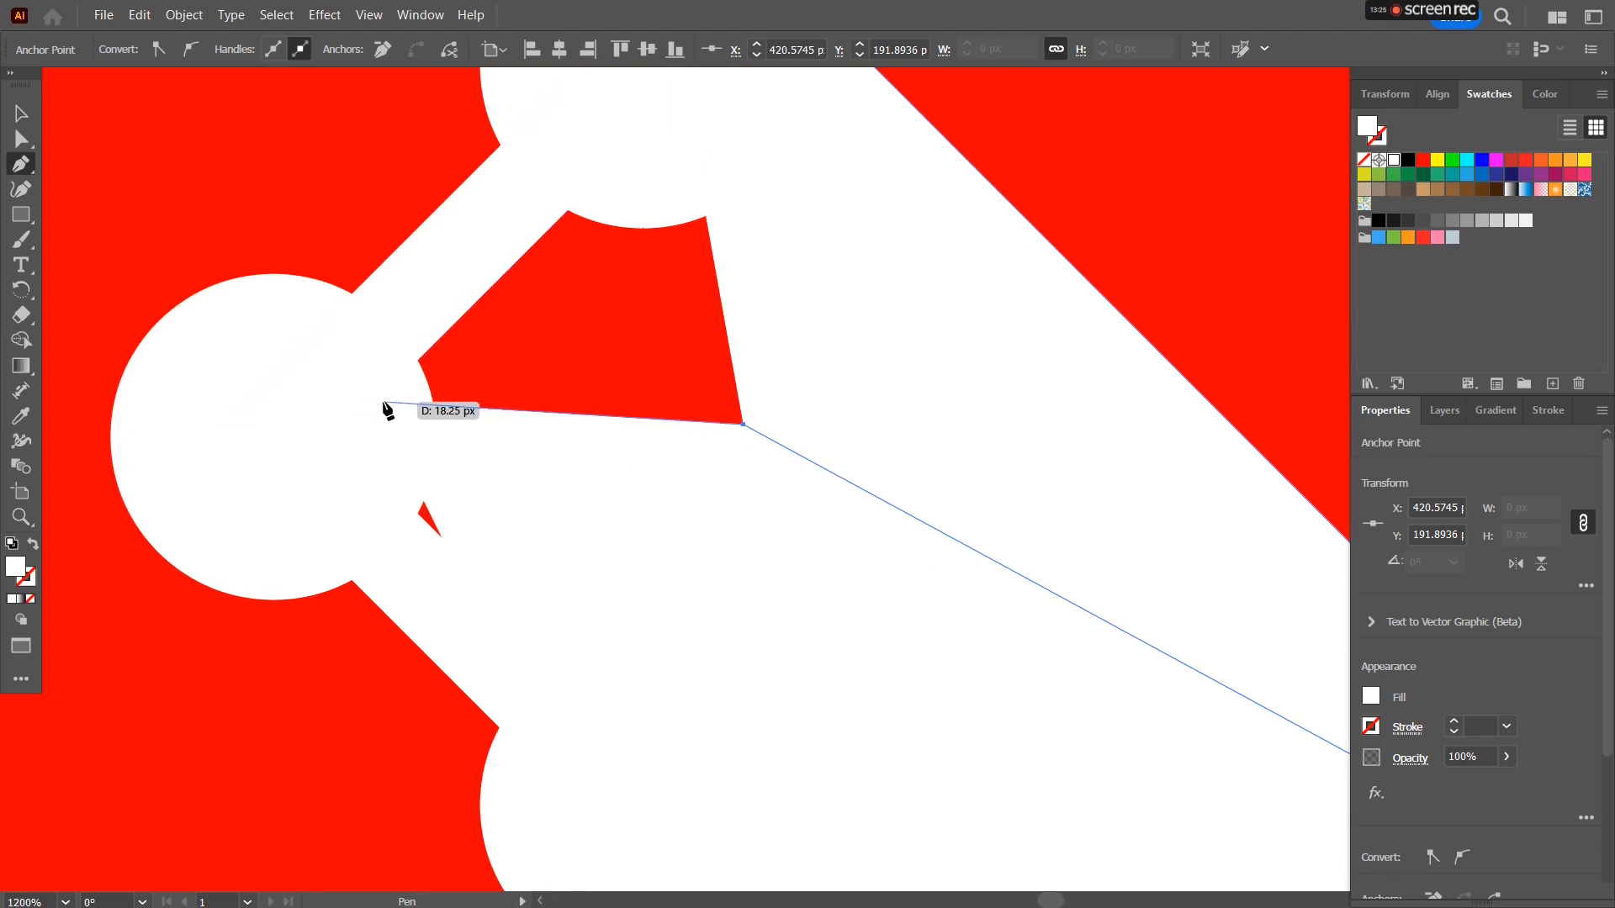
scroll(383, 407, "up", 3)
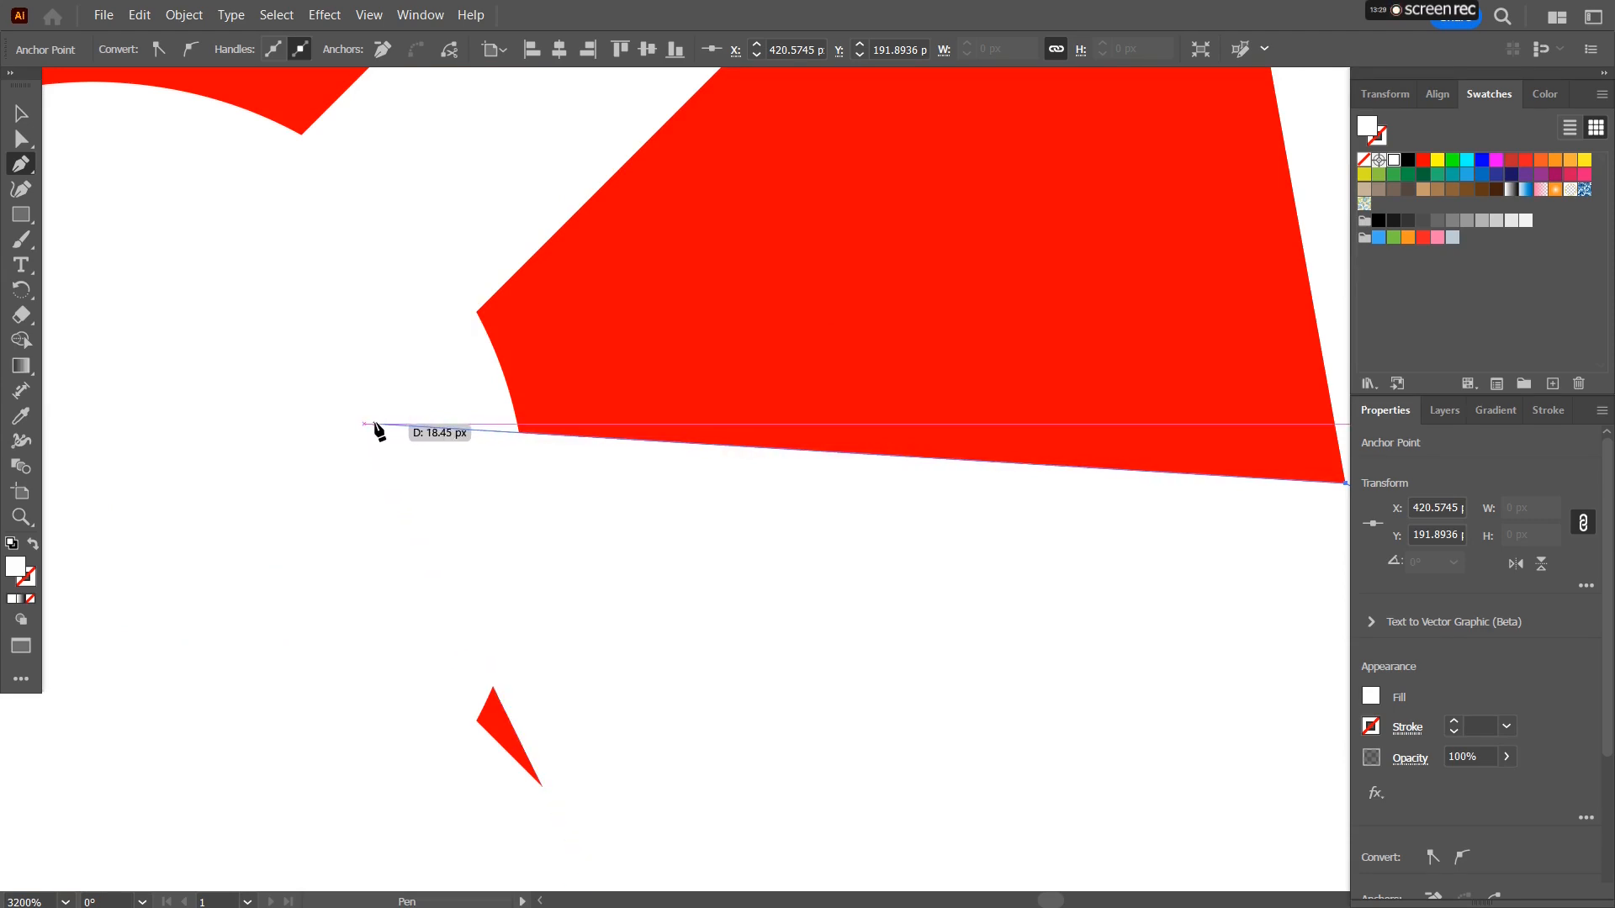
left_click(364, 424)
scroll(415, 303, "down", 2)
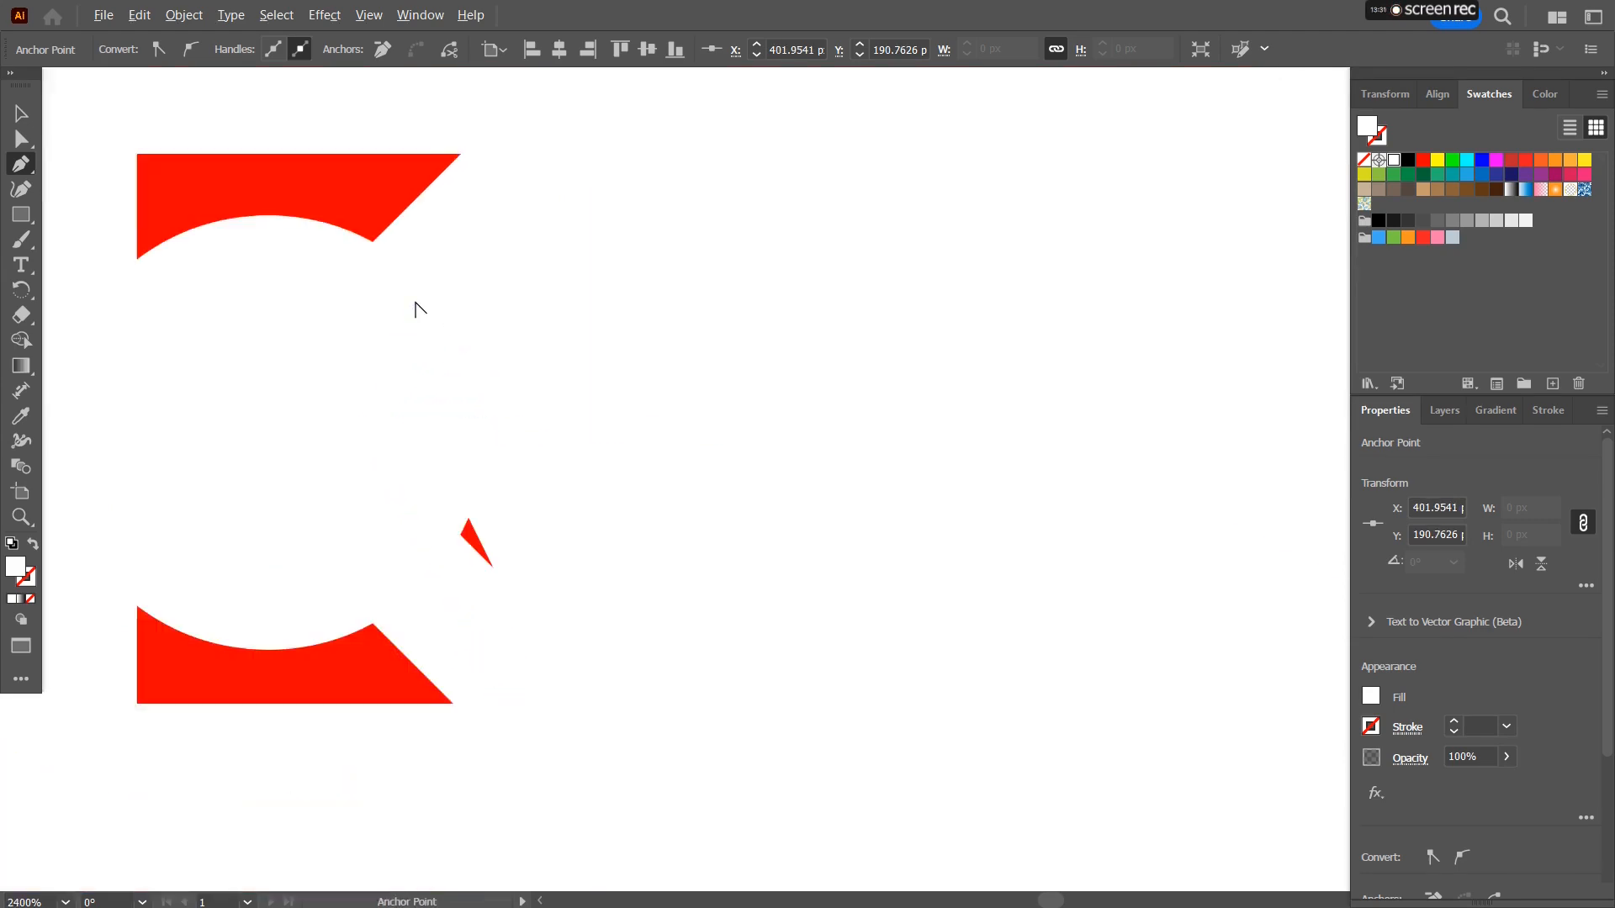
left_click_drag(483, 285, 257, 517)
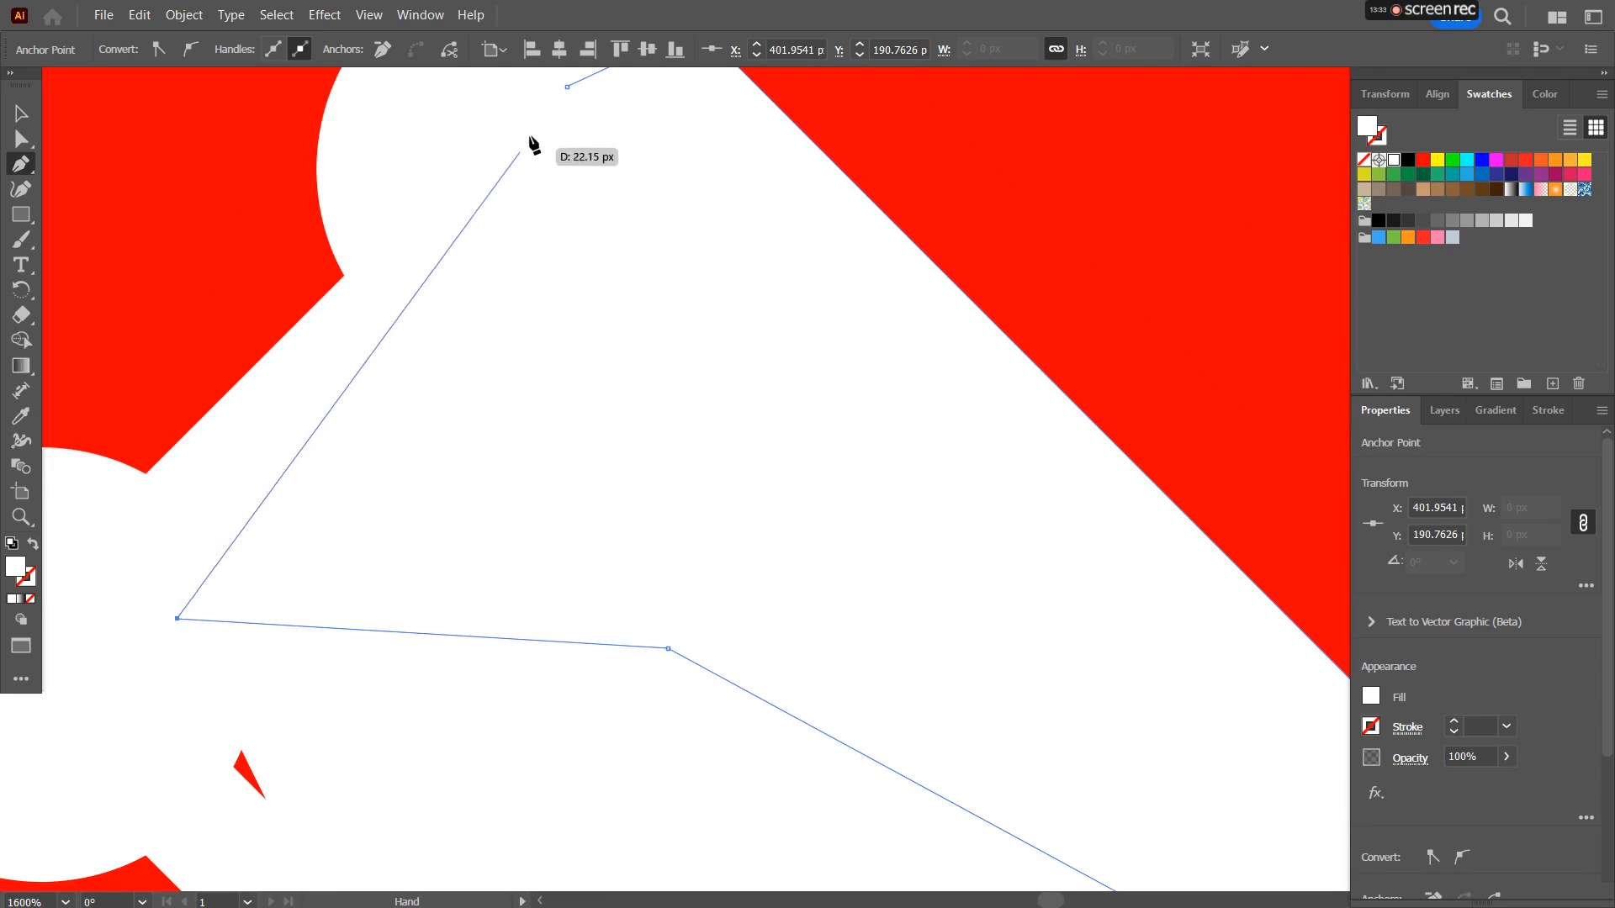
left_click(565, 89)
Fill both shadow shapes with a grey-brown swatch and merge them into one with the Shape Builder.
scroll(577, 252, "down", 3)
left_click(23, 114)
left_click(824, 754)
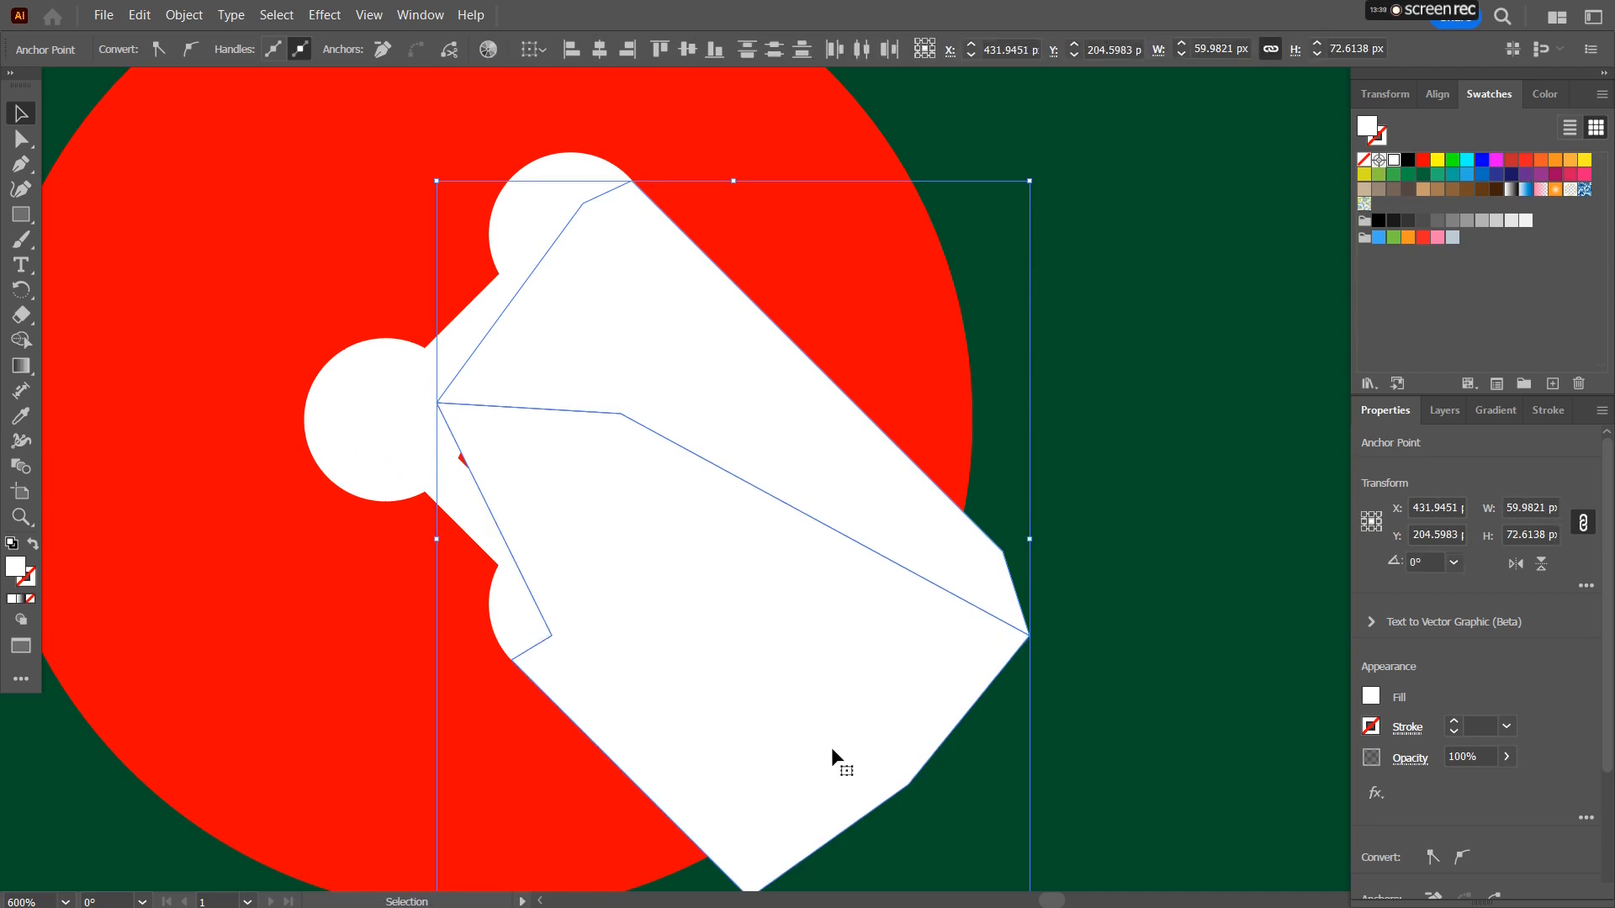
left_click(1394, 191)
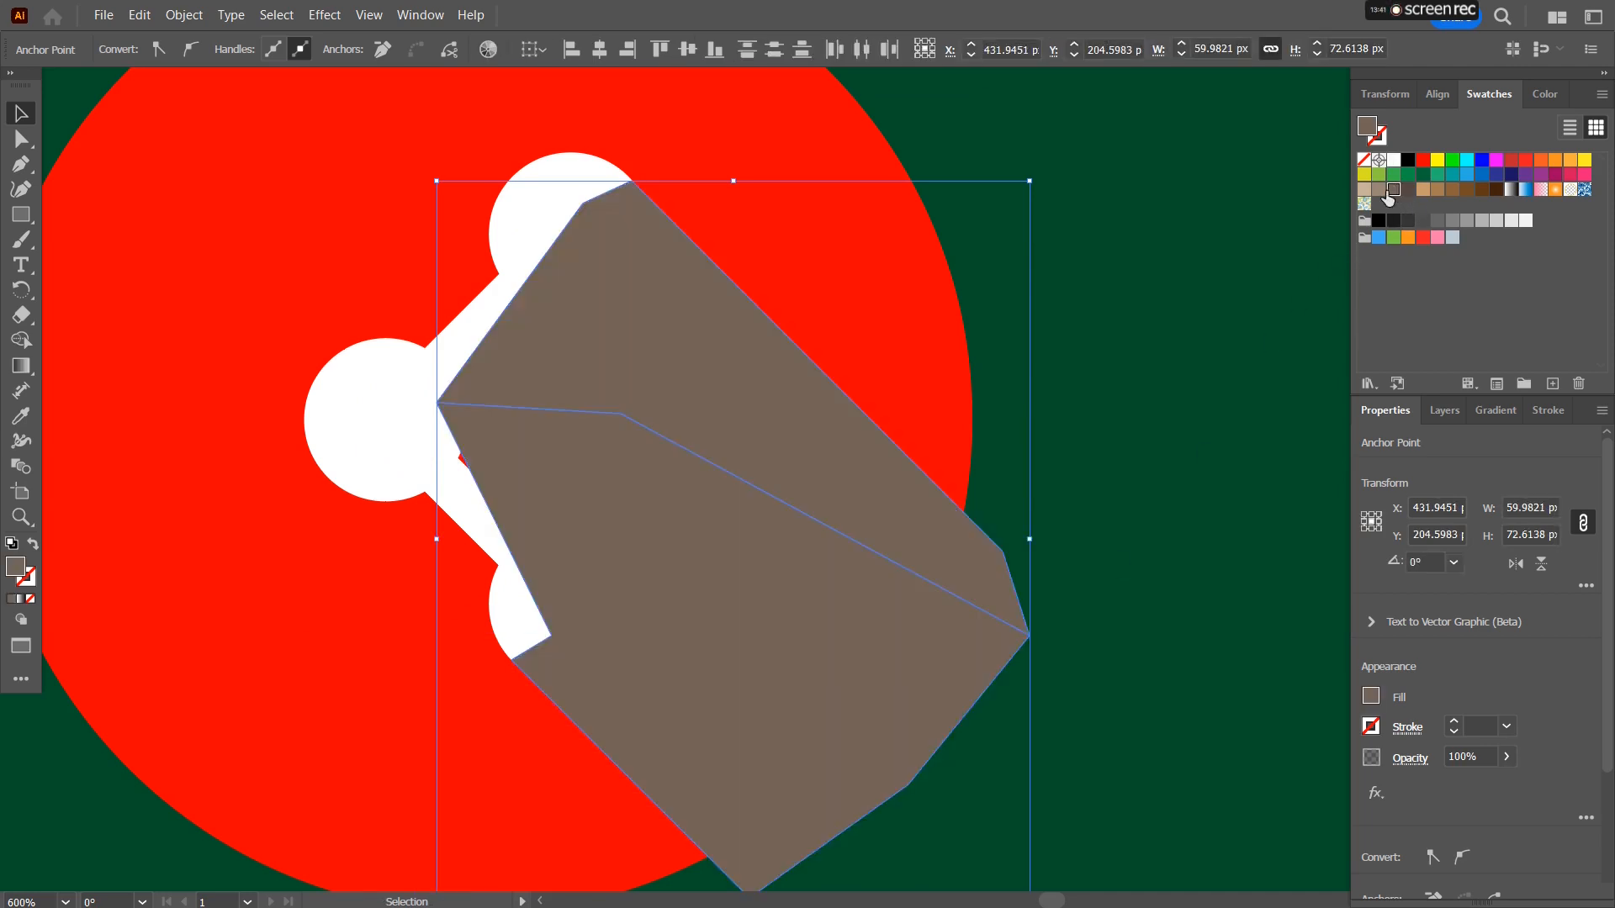
left_click(21, 340)
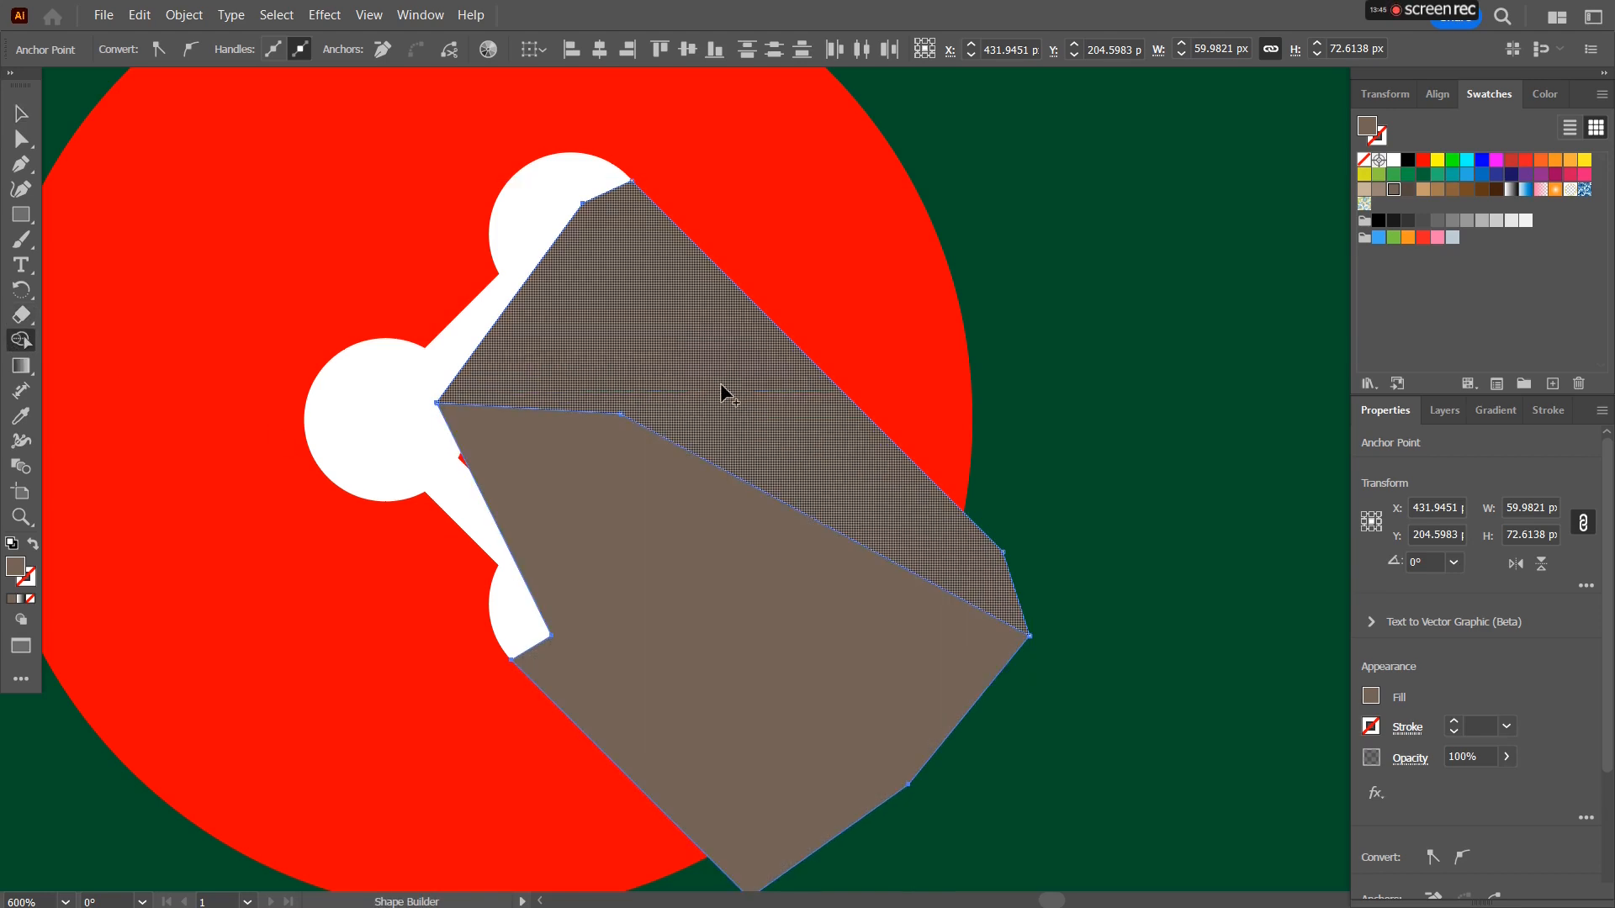
left_click_drag(721, 397, 728, 501)
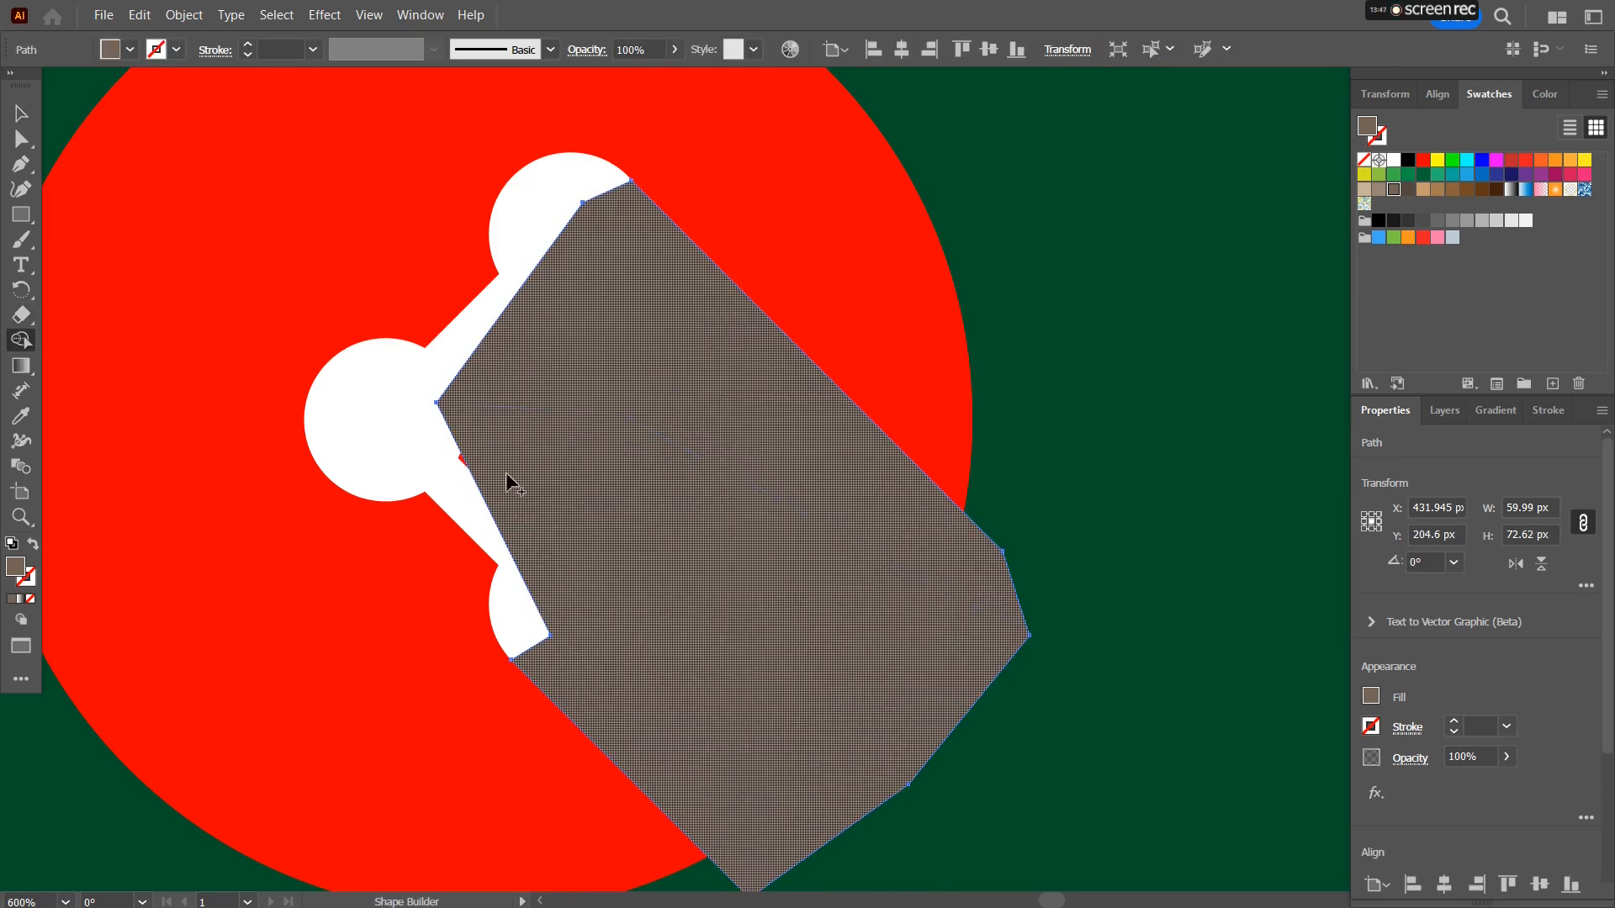
Trim away the part of the merged shadow that extends outside the red circle using the Shape Builder.
left_click(22, 117)
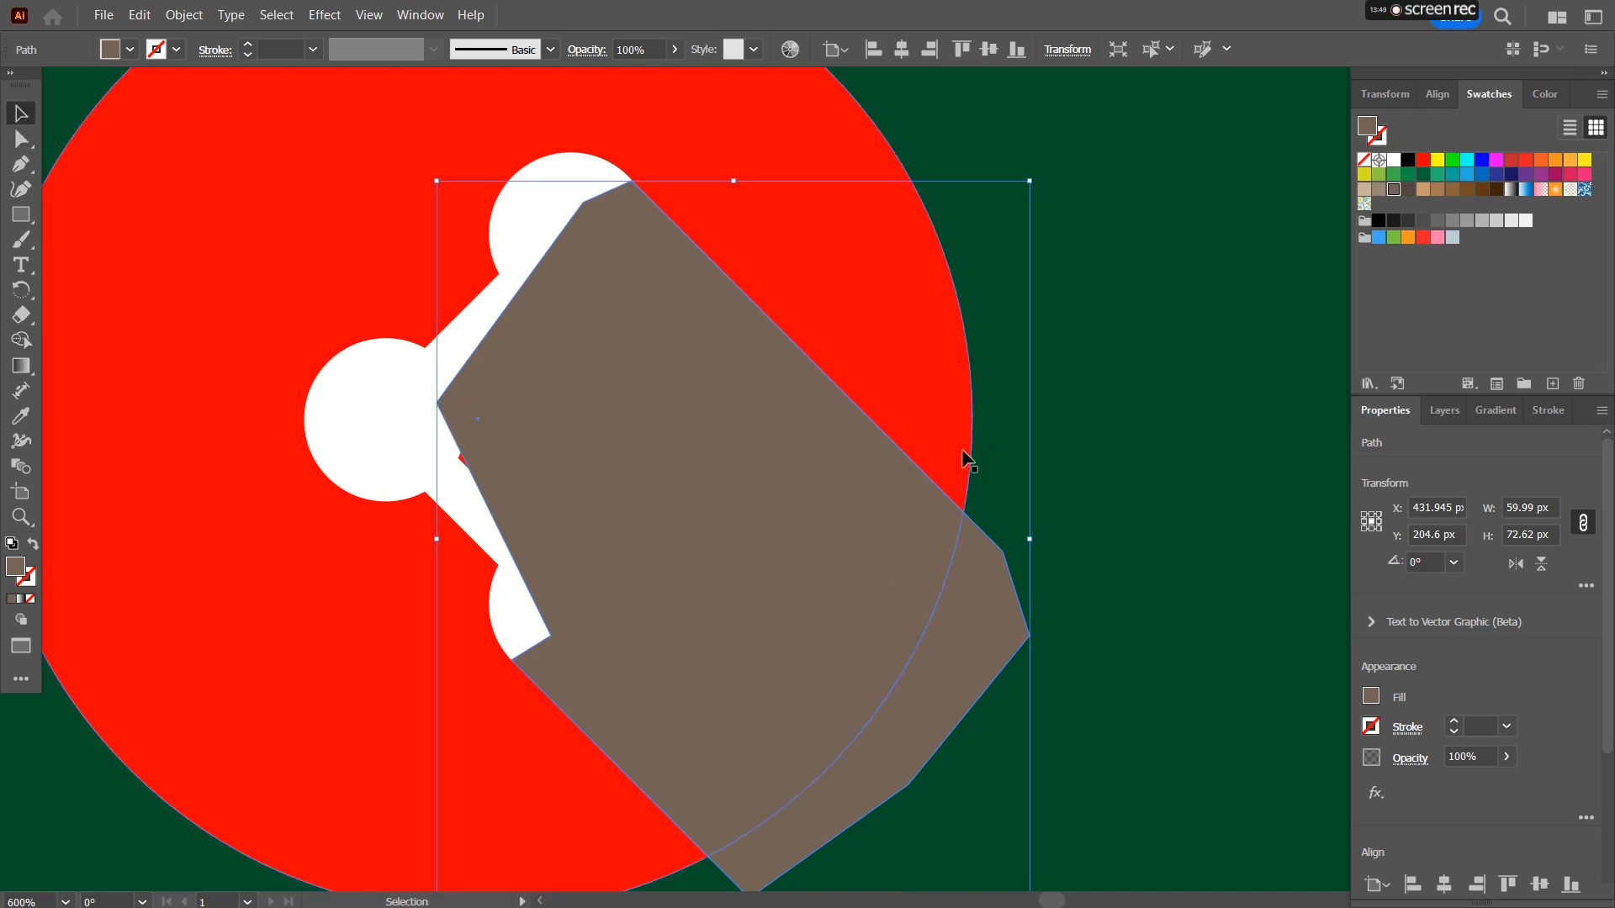
left_click(1130, 509)
left_click(1012, 585)
left_click(837, 156, "shift")
left_click(21, 341)
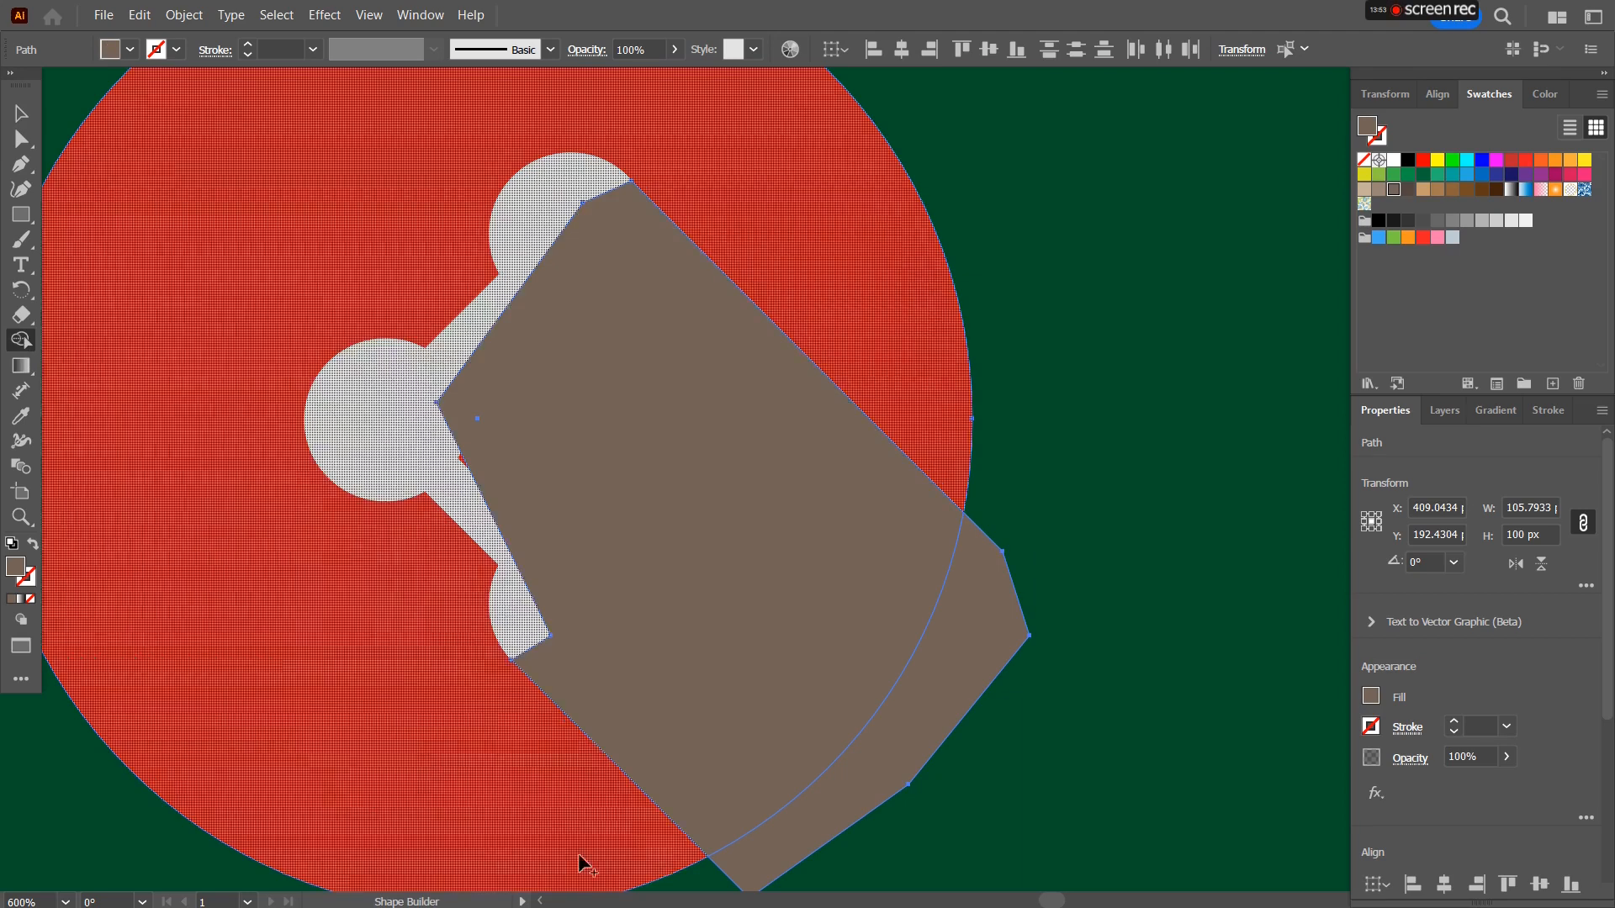
mouse_move(964, 762)
left_mouse_down()
mouse_move(930, 710)
mouse_move(955, 663)
left_mouse_up()
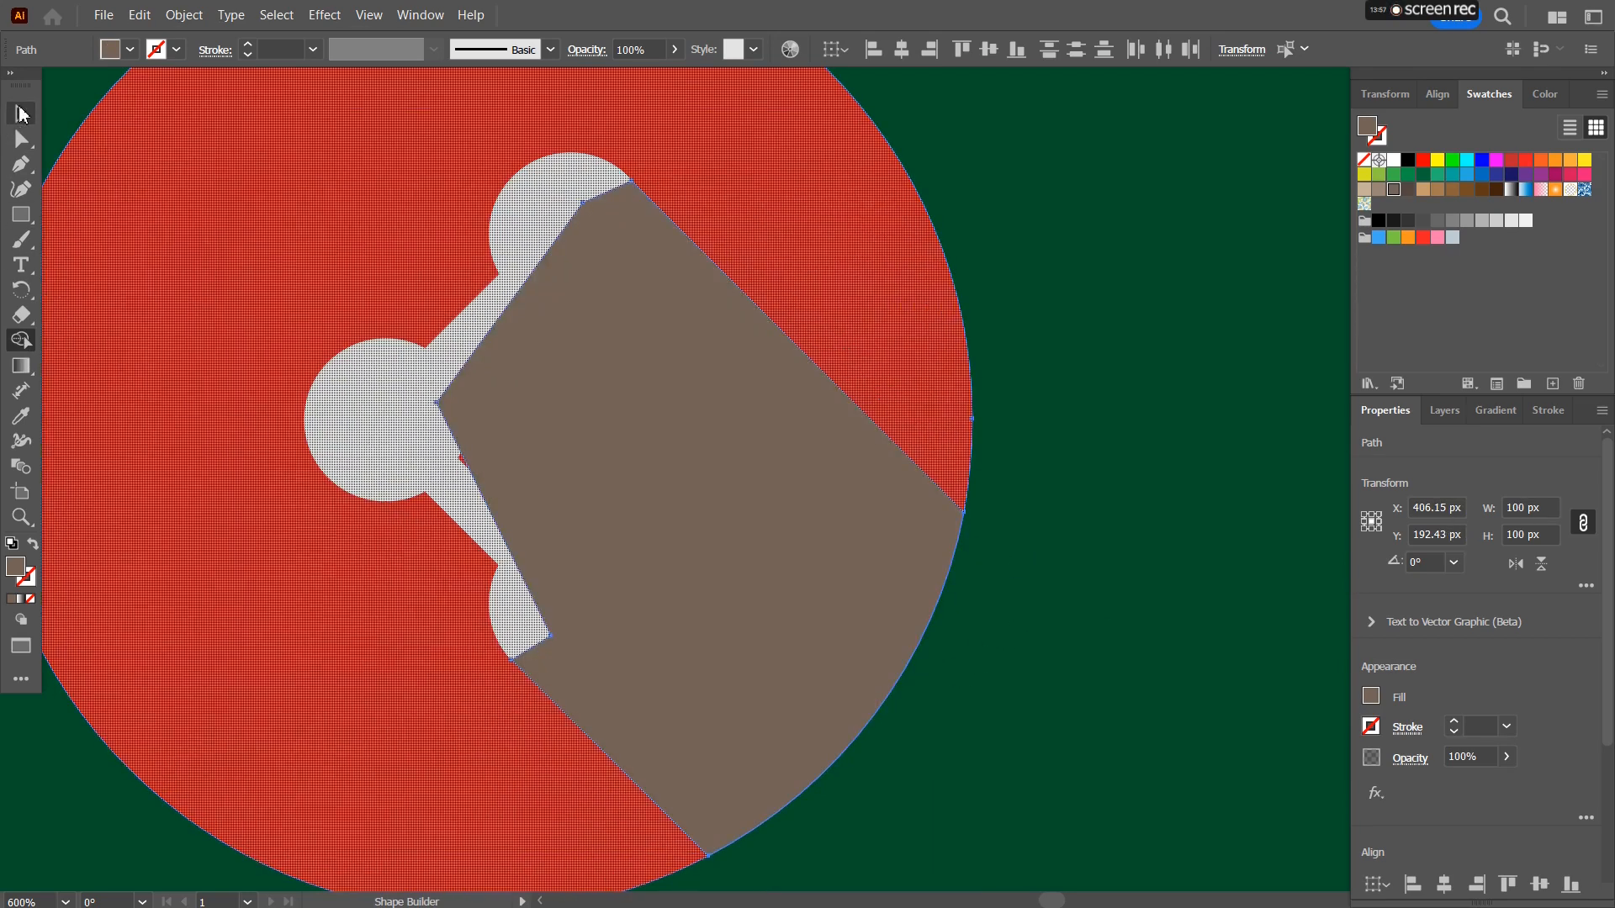
Send the trimmed shadow and the red circle behind the white share symbol.
left_click(21, 112)
left_click(570, 345)
key("ctrl+[")
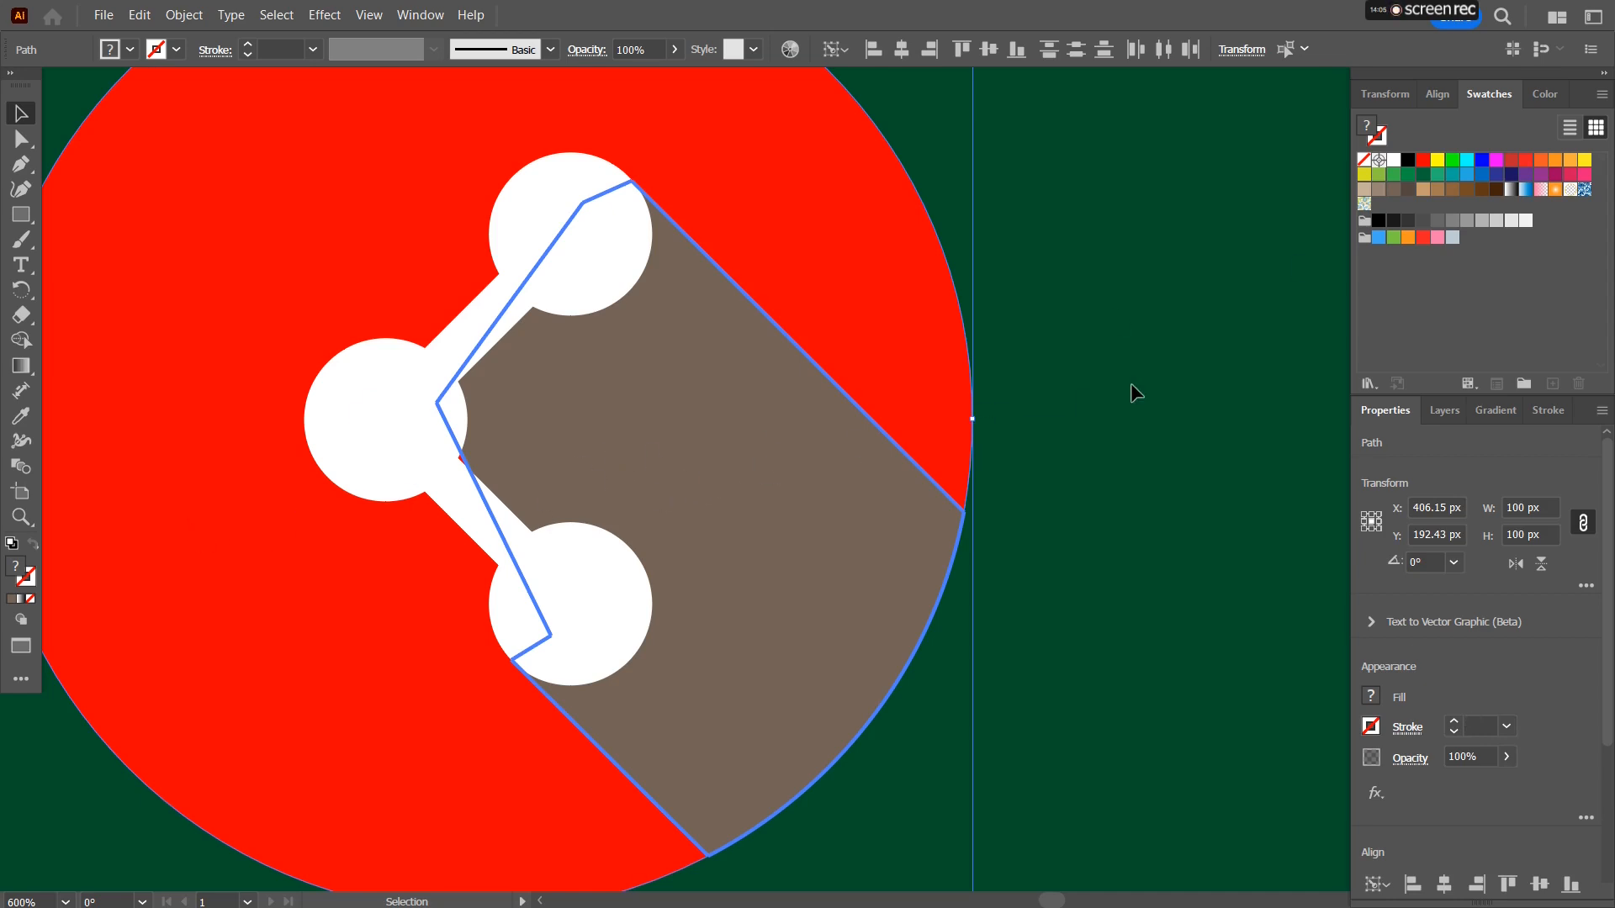
Fill the share icon's shadow with black and set its opacity to 20%.
left_click(793, 458)
left_click(1412, 161)
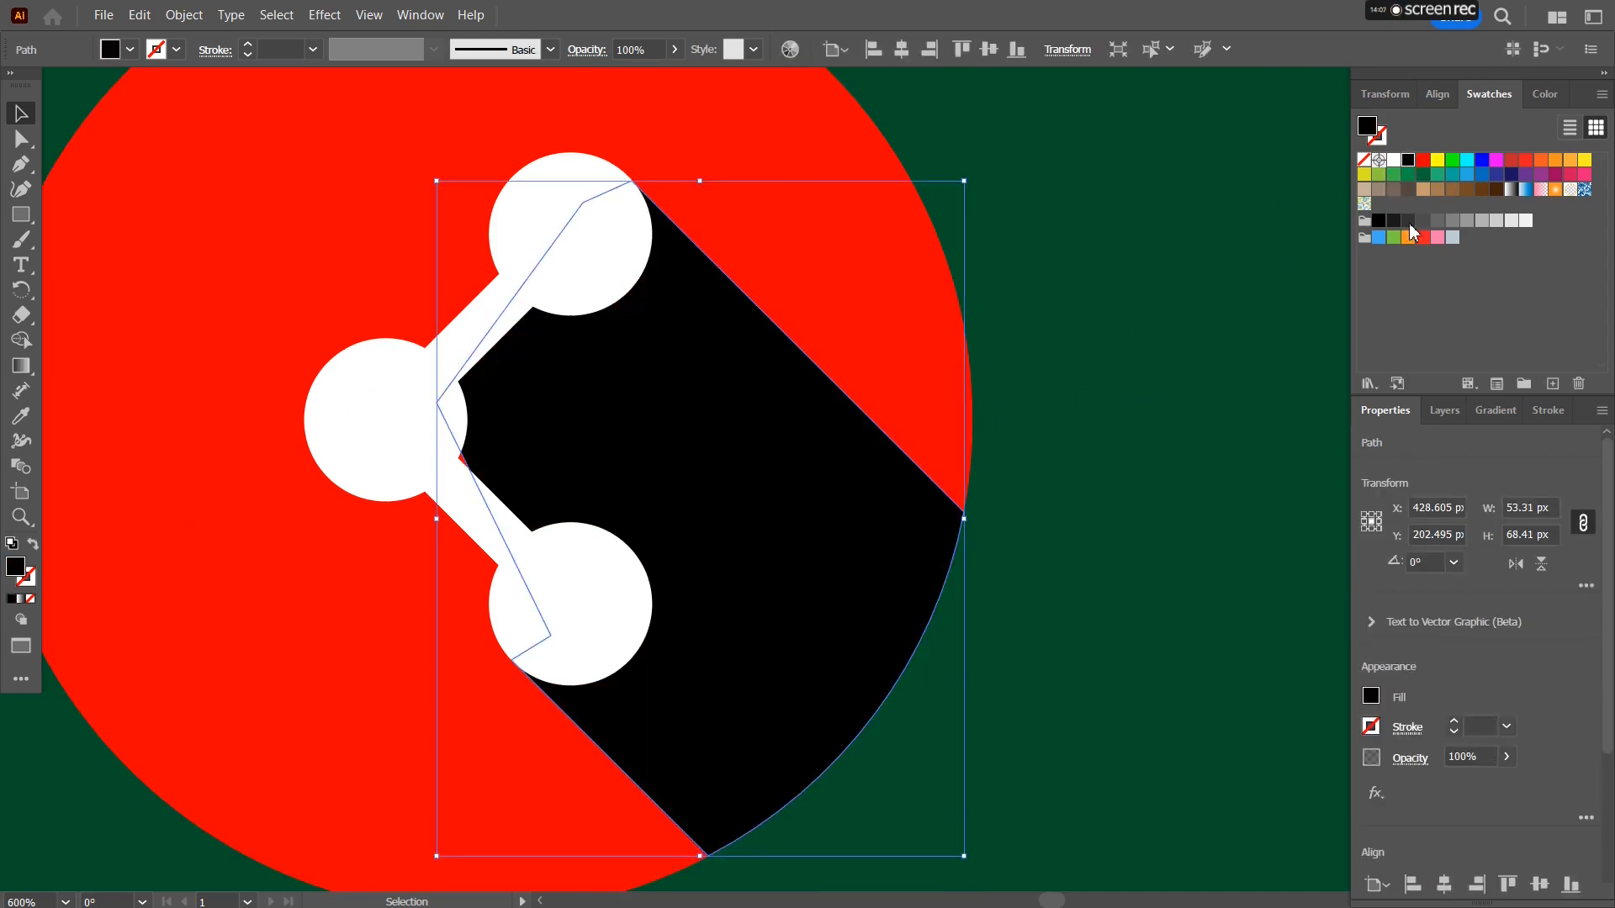
left_click(1483, 751)
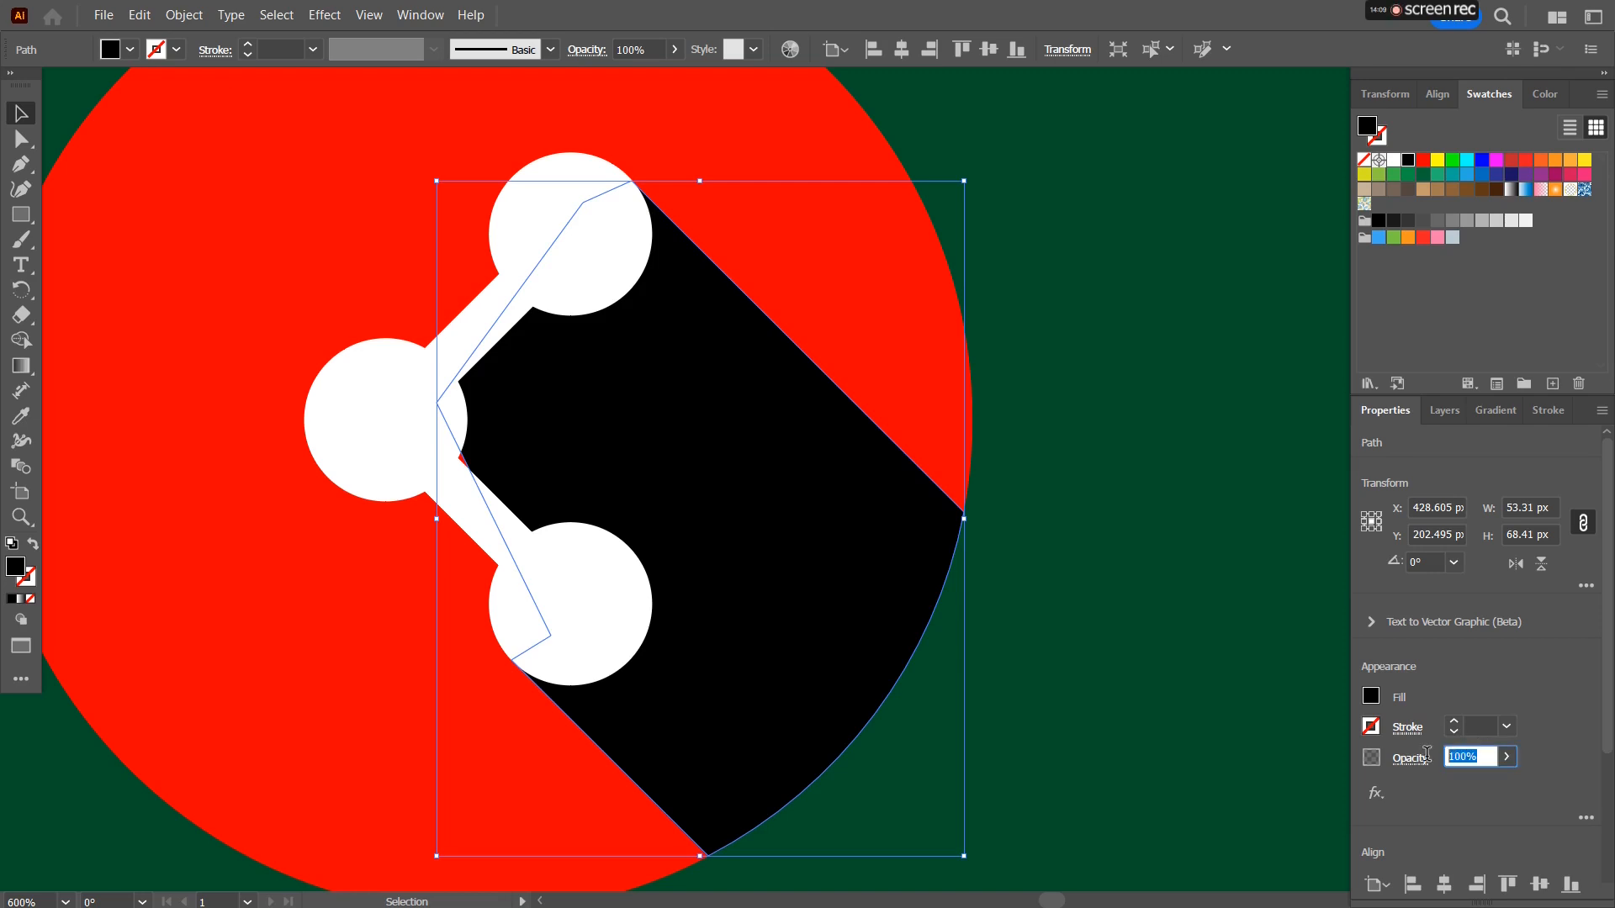
type("20")
key("Return")
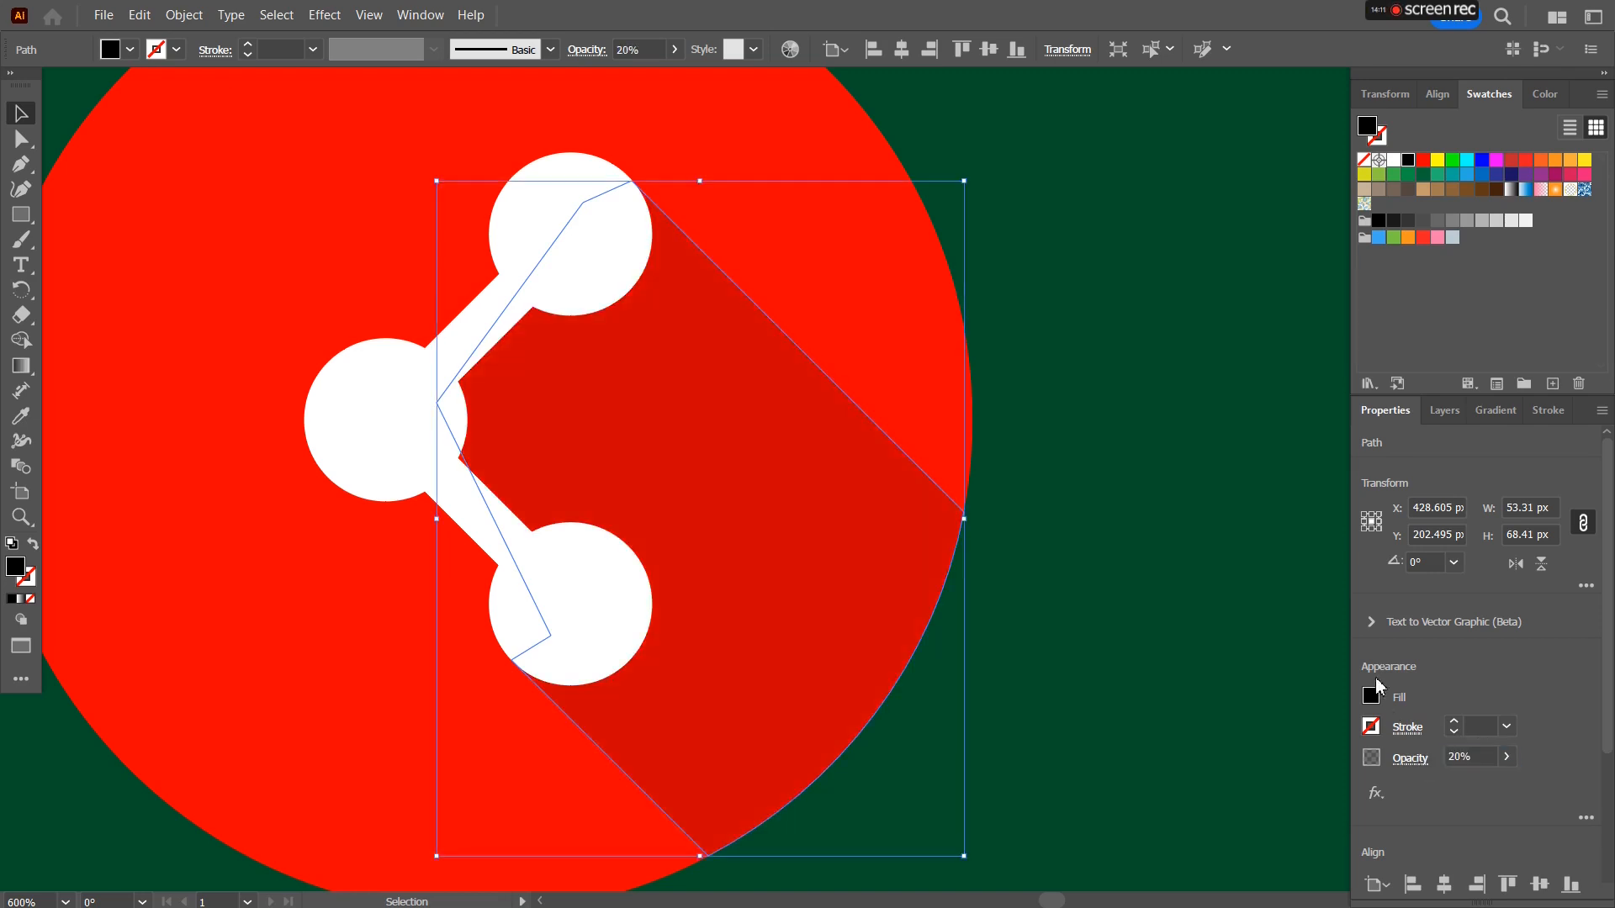
left_click(1124, 417)
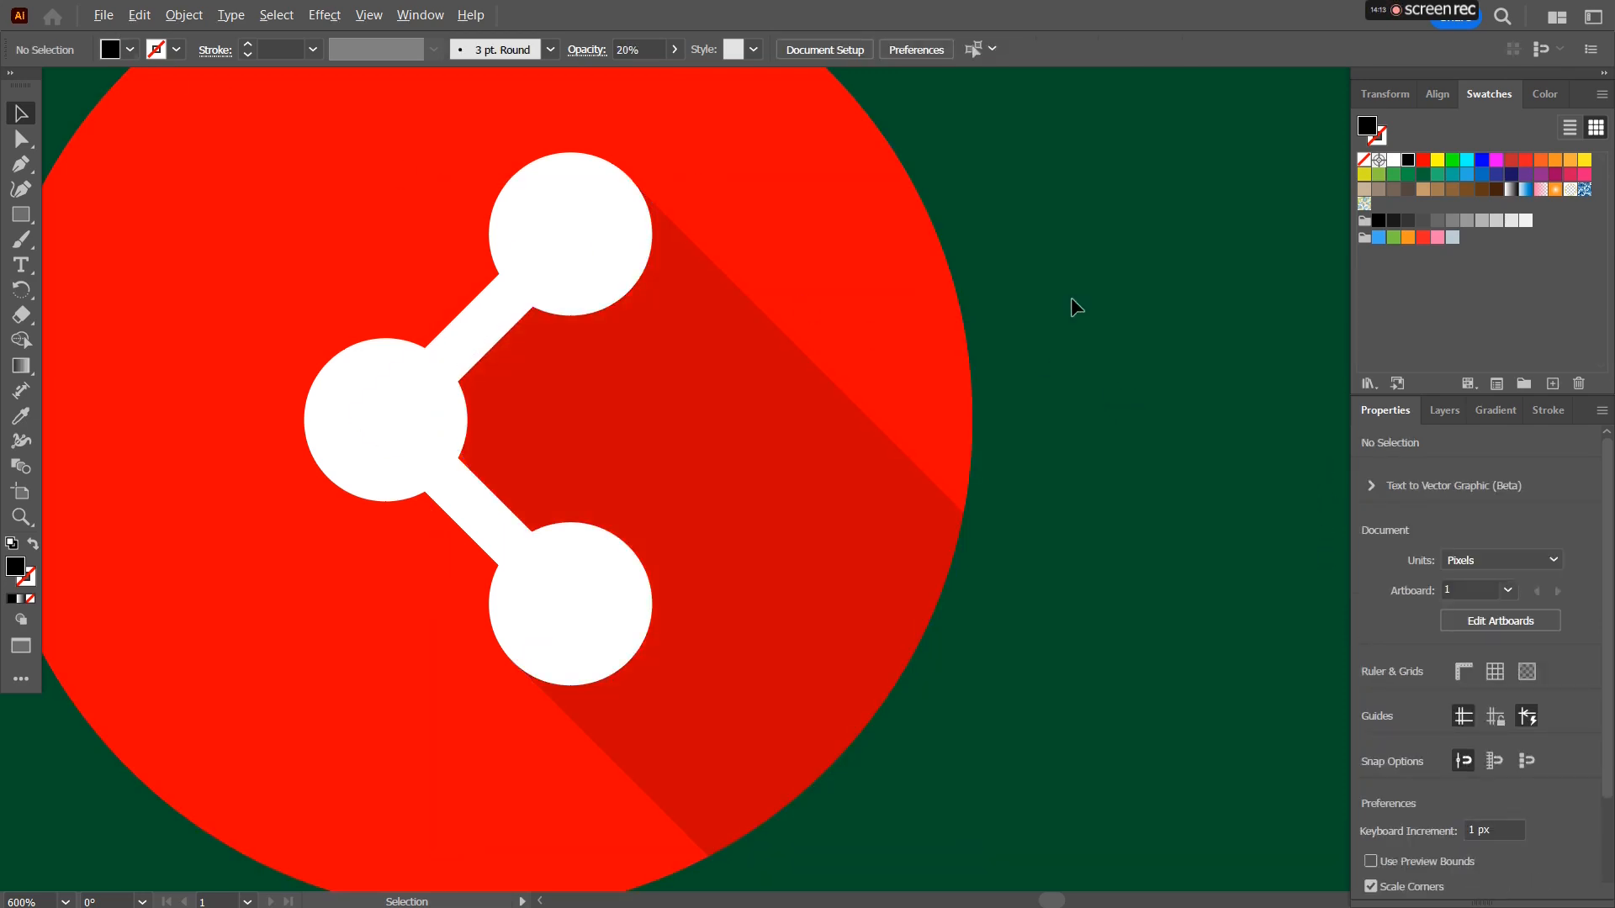
Move the plain red circle away from the icons to the empty left side of the artboard.
scroll(1071, 296, "down", 4)
left_click_drag(1086, 270, 705, 464)
scroll(705, 465, "down", 1)
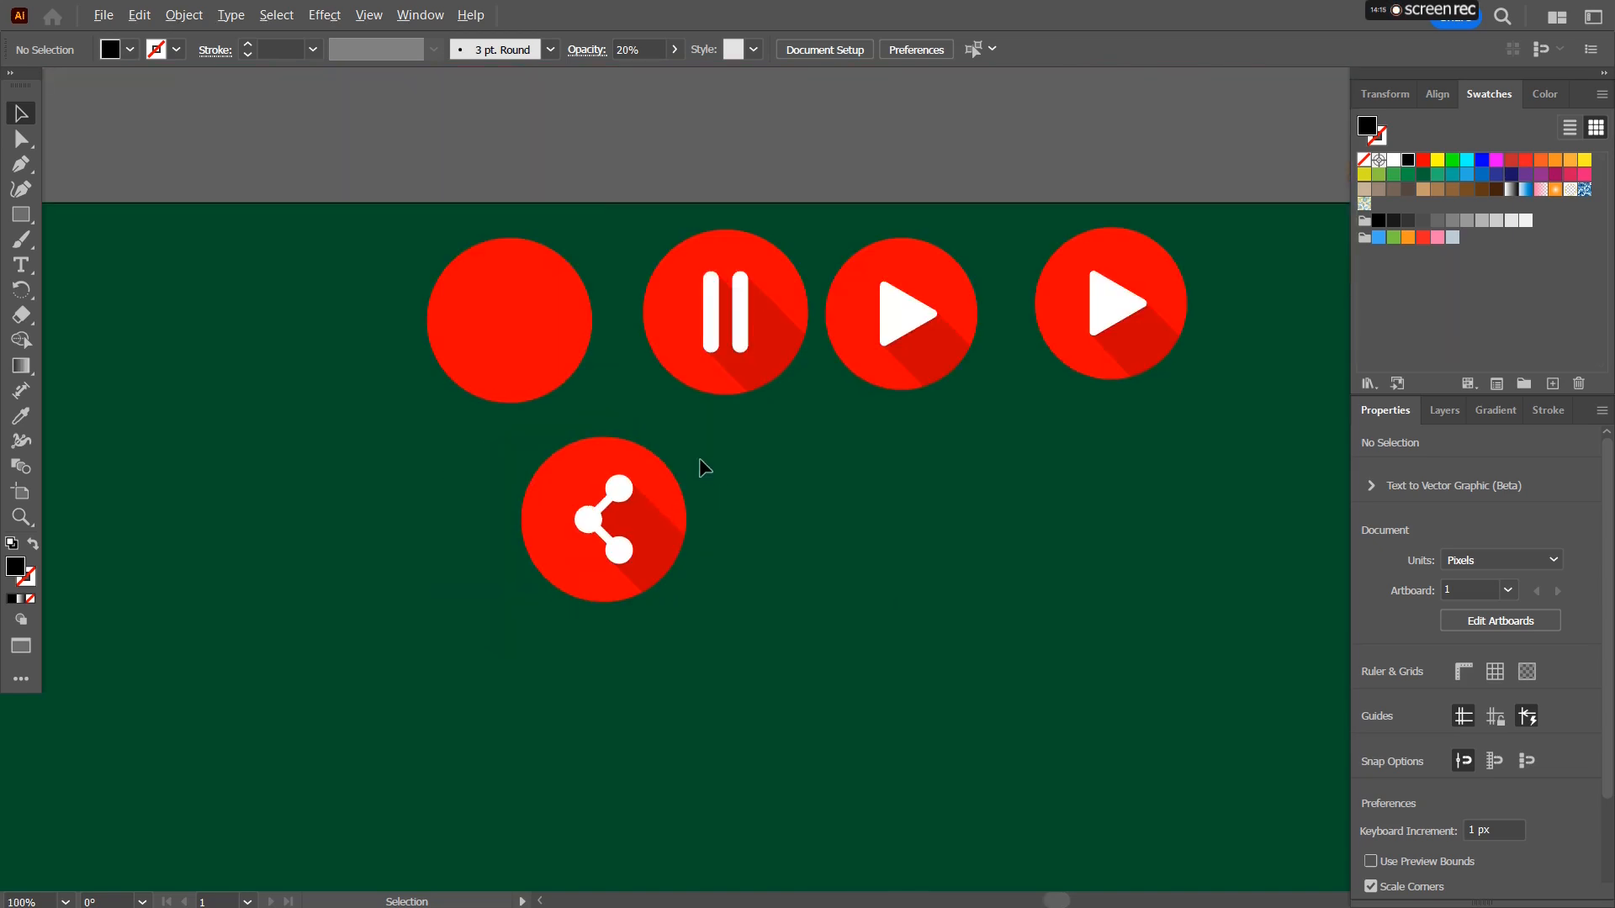
left_click_drag(520, 337, 261, 361)
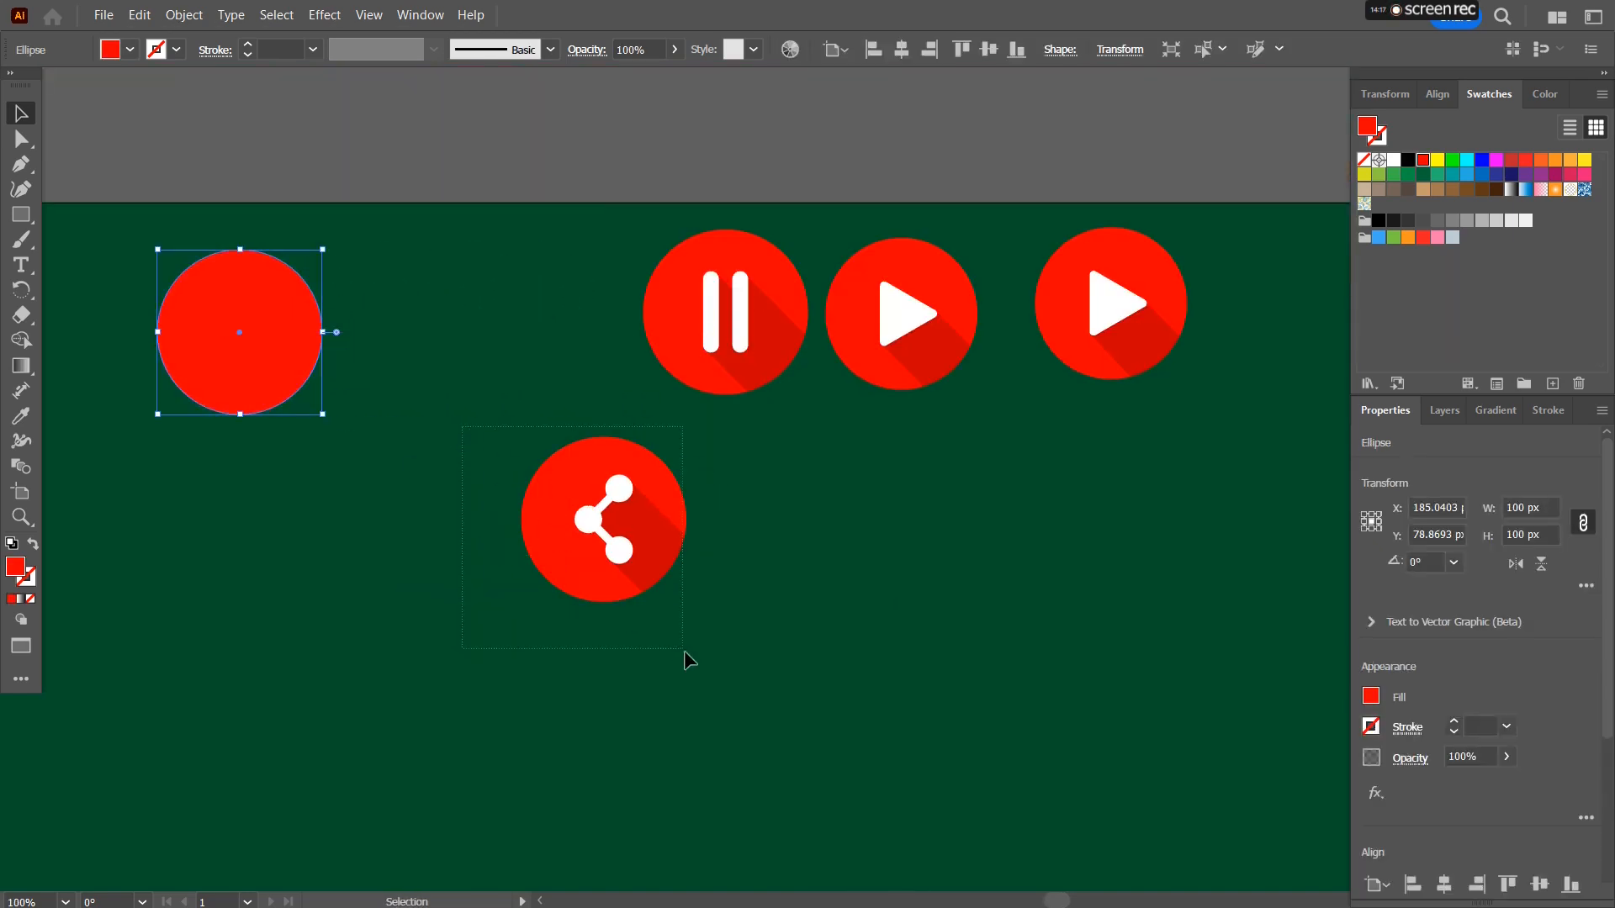
Place the whole share icon beside the pause icon in the row and delete the duplicate play icon at the far end.
left_click_drag(688, 660, 694, 662)
left_click_drag(574, 462, 521, 277)
left_click(582, 518)
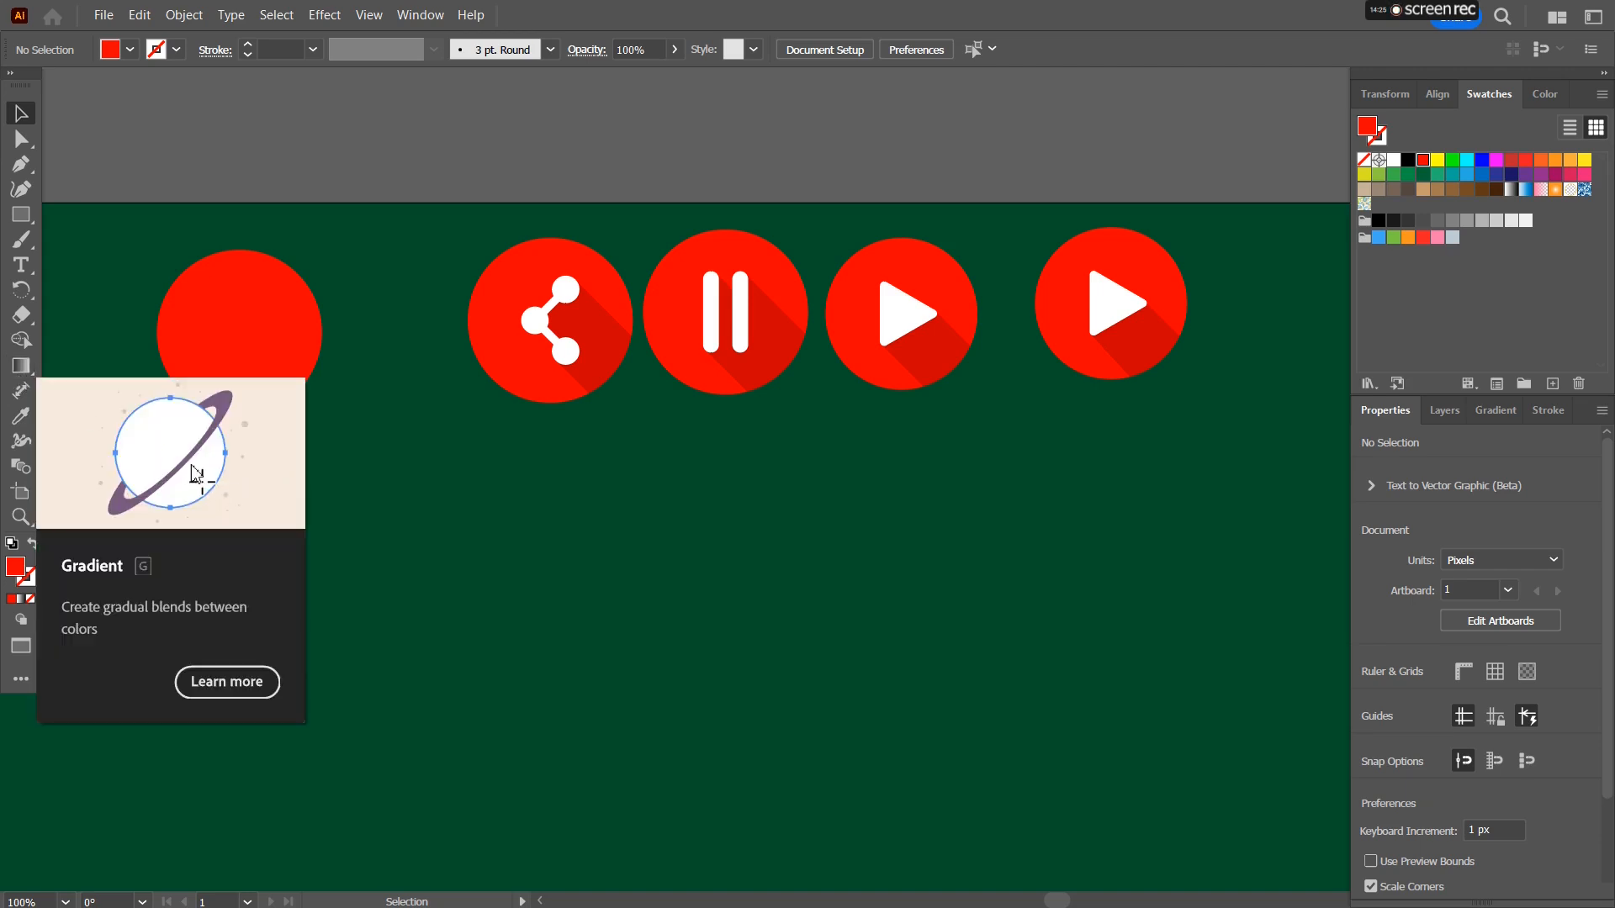
left_click_drag(503, 275, 494, 279)
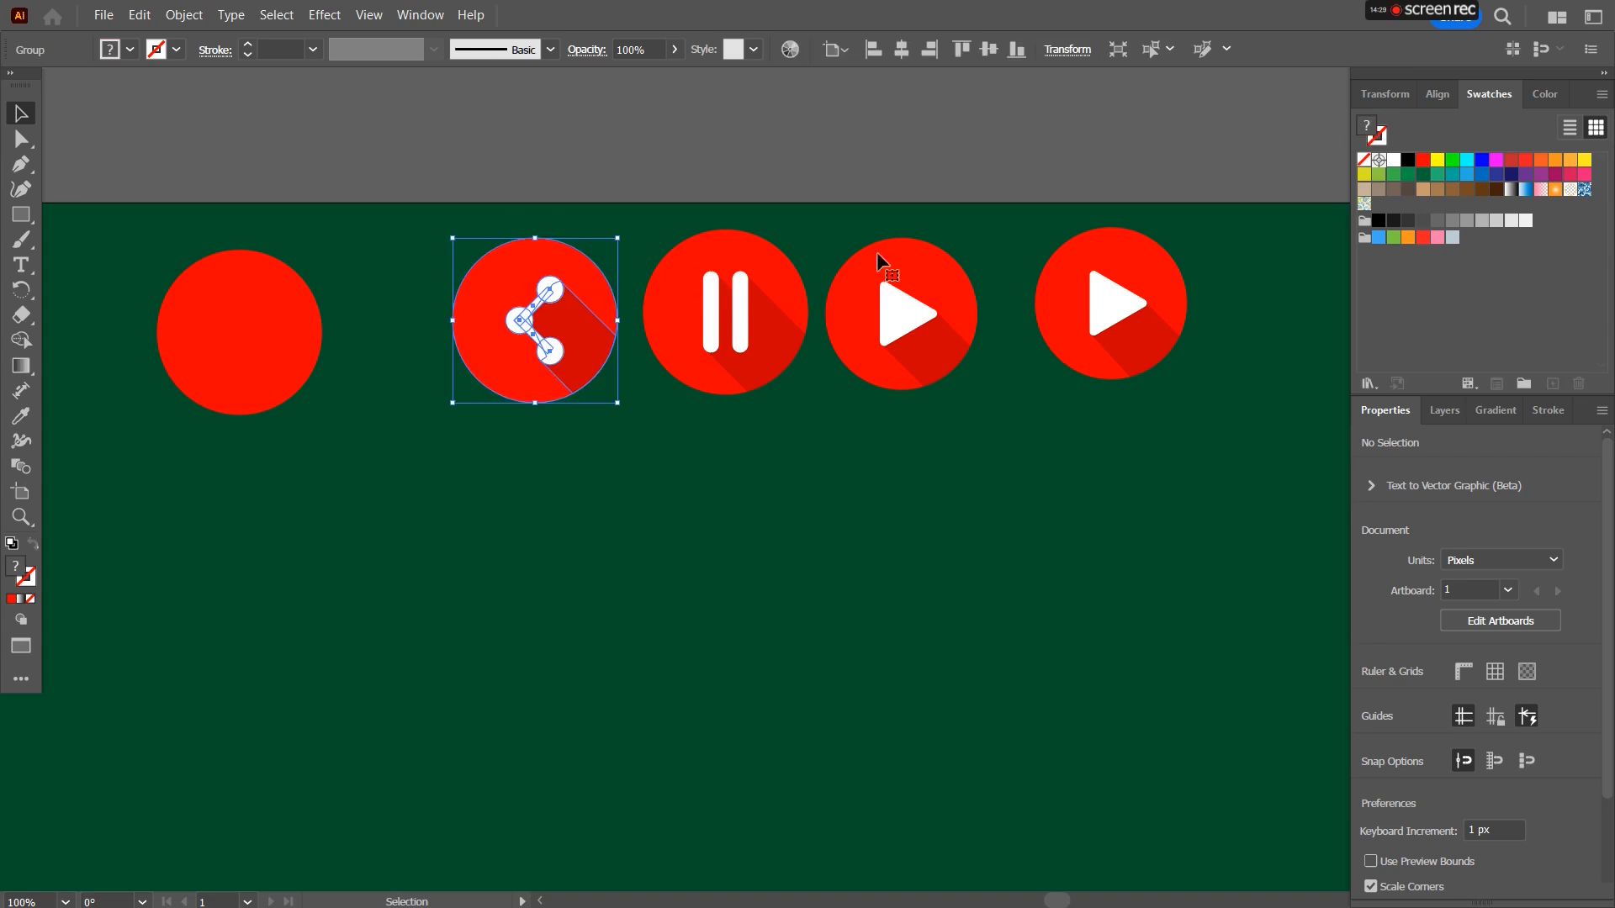
left_click(1104, 284)
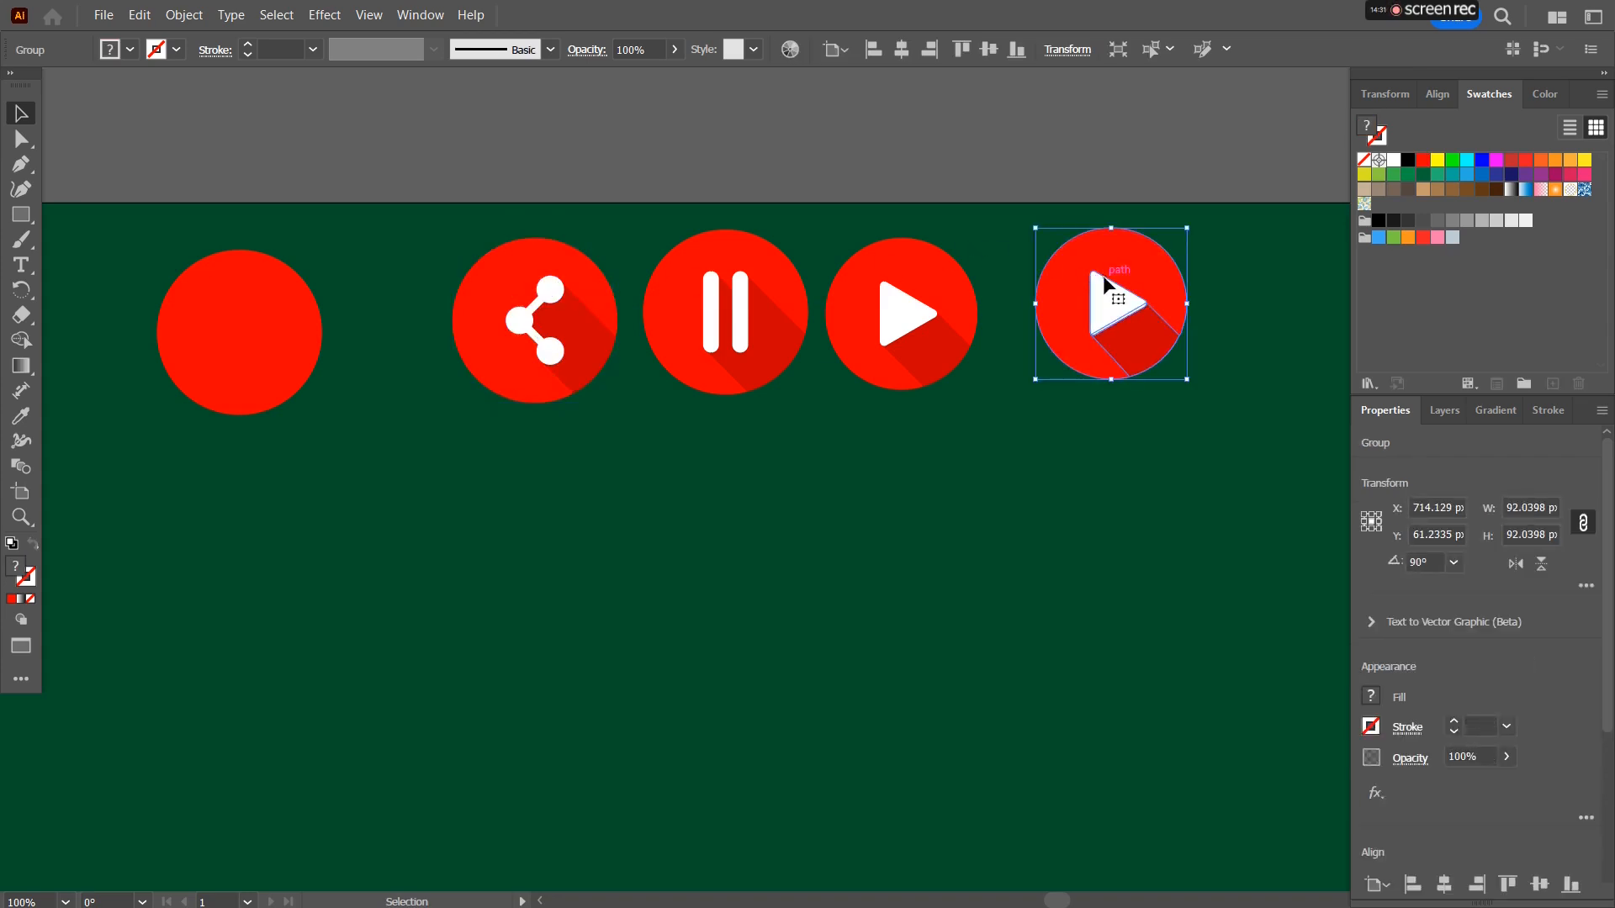
key("Delete")
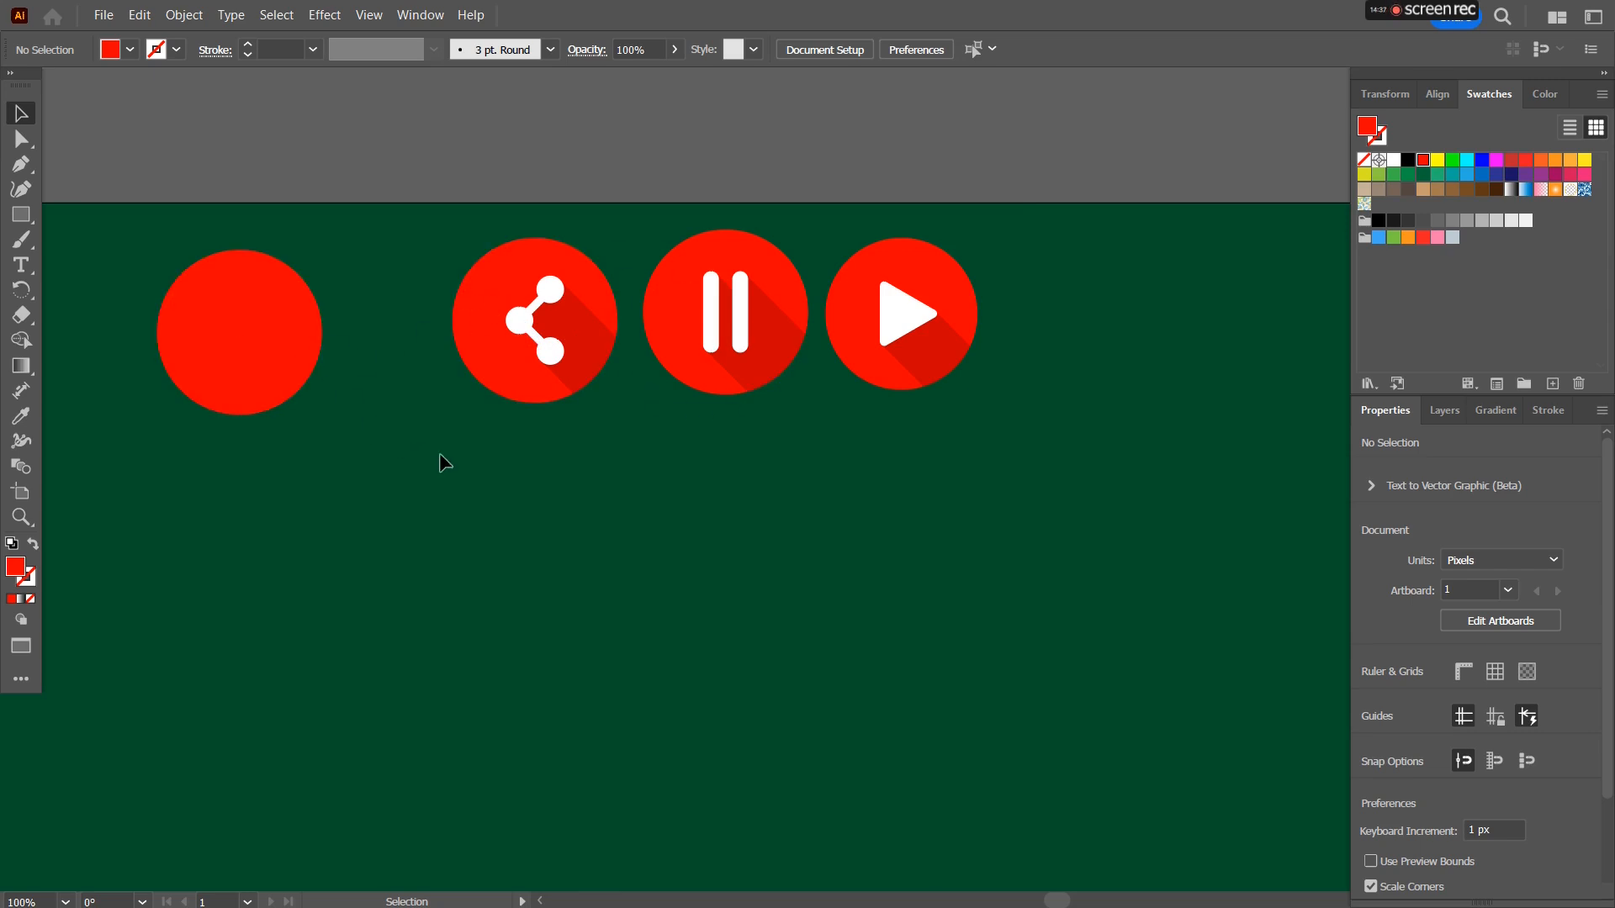
Move the share, pause and play icons together from the artboard's upper edge to its middle.
scroll(441, 452, "down", 3)
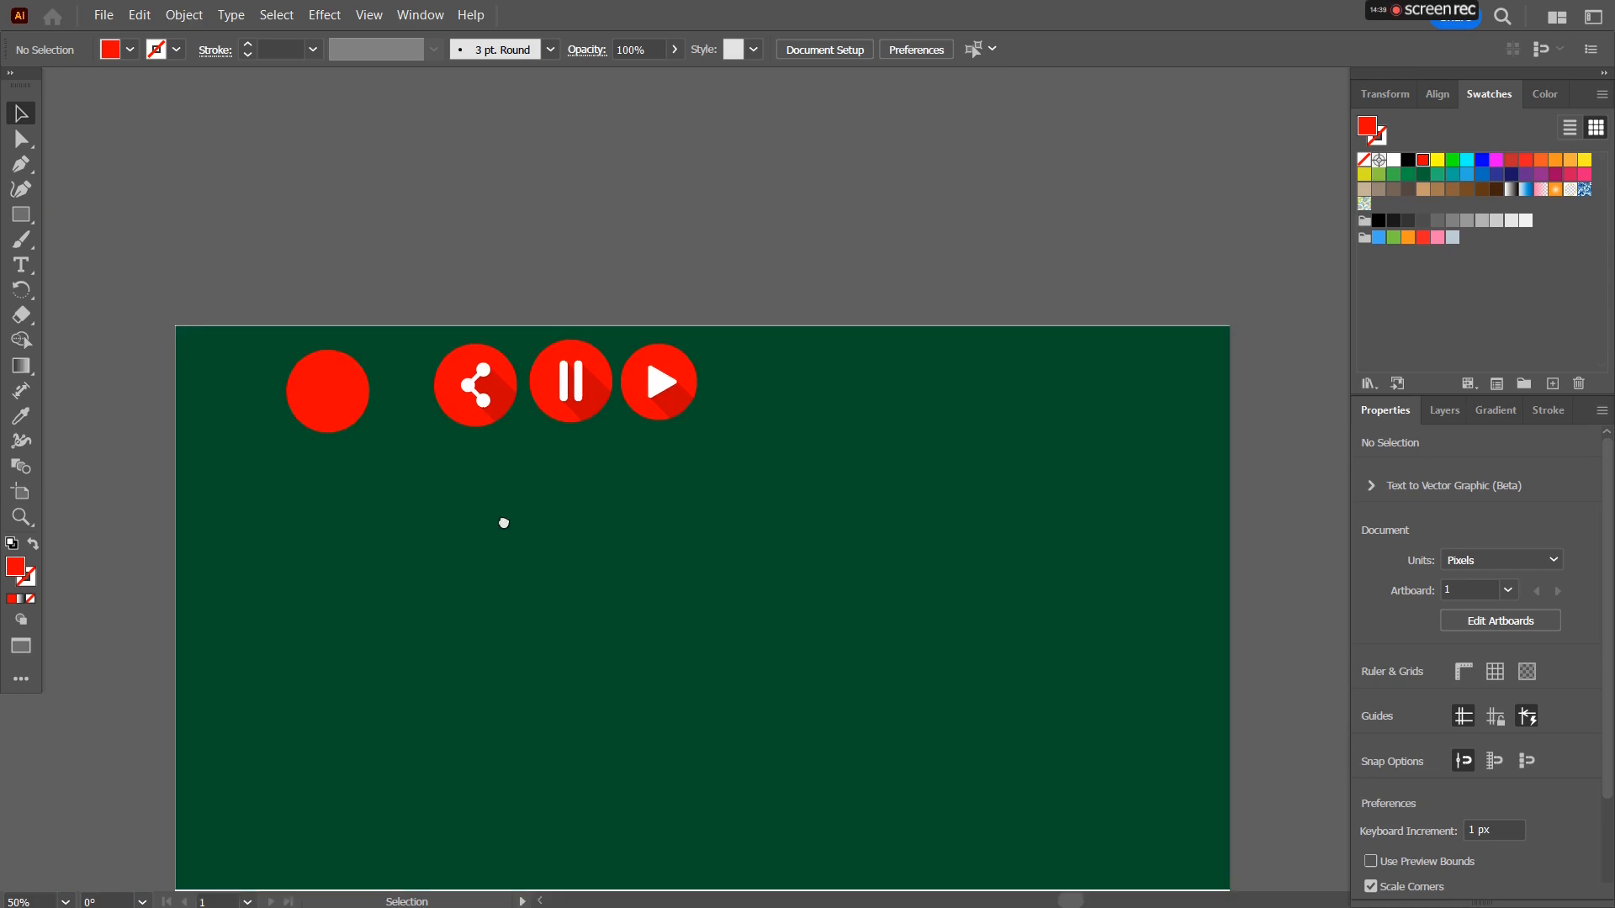
left_click_drag(503, 522, 489, 422)
scroll(490, 422, "up", 1)
scroll(432, 282, "up", 1)
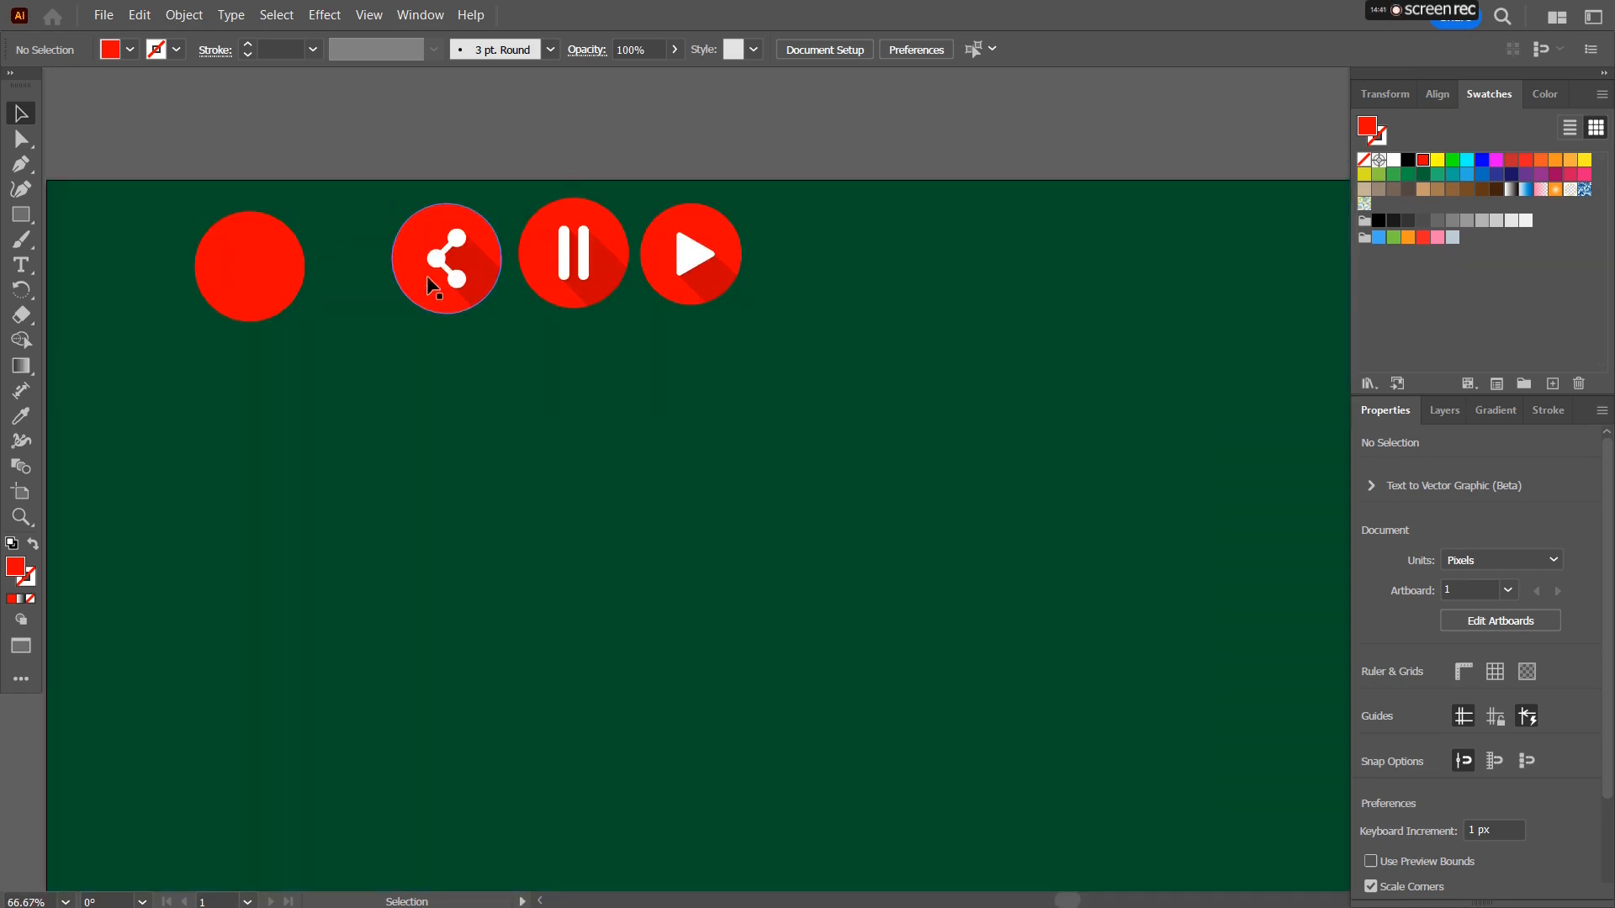
left_click_drag(365, 164, 839, 372)
left_click_drag(589, 264, 870, 648)
left_click(1062, 722)
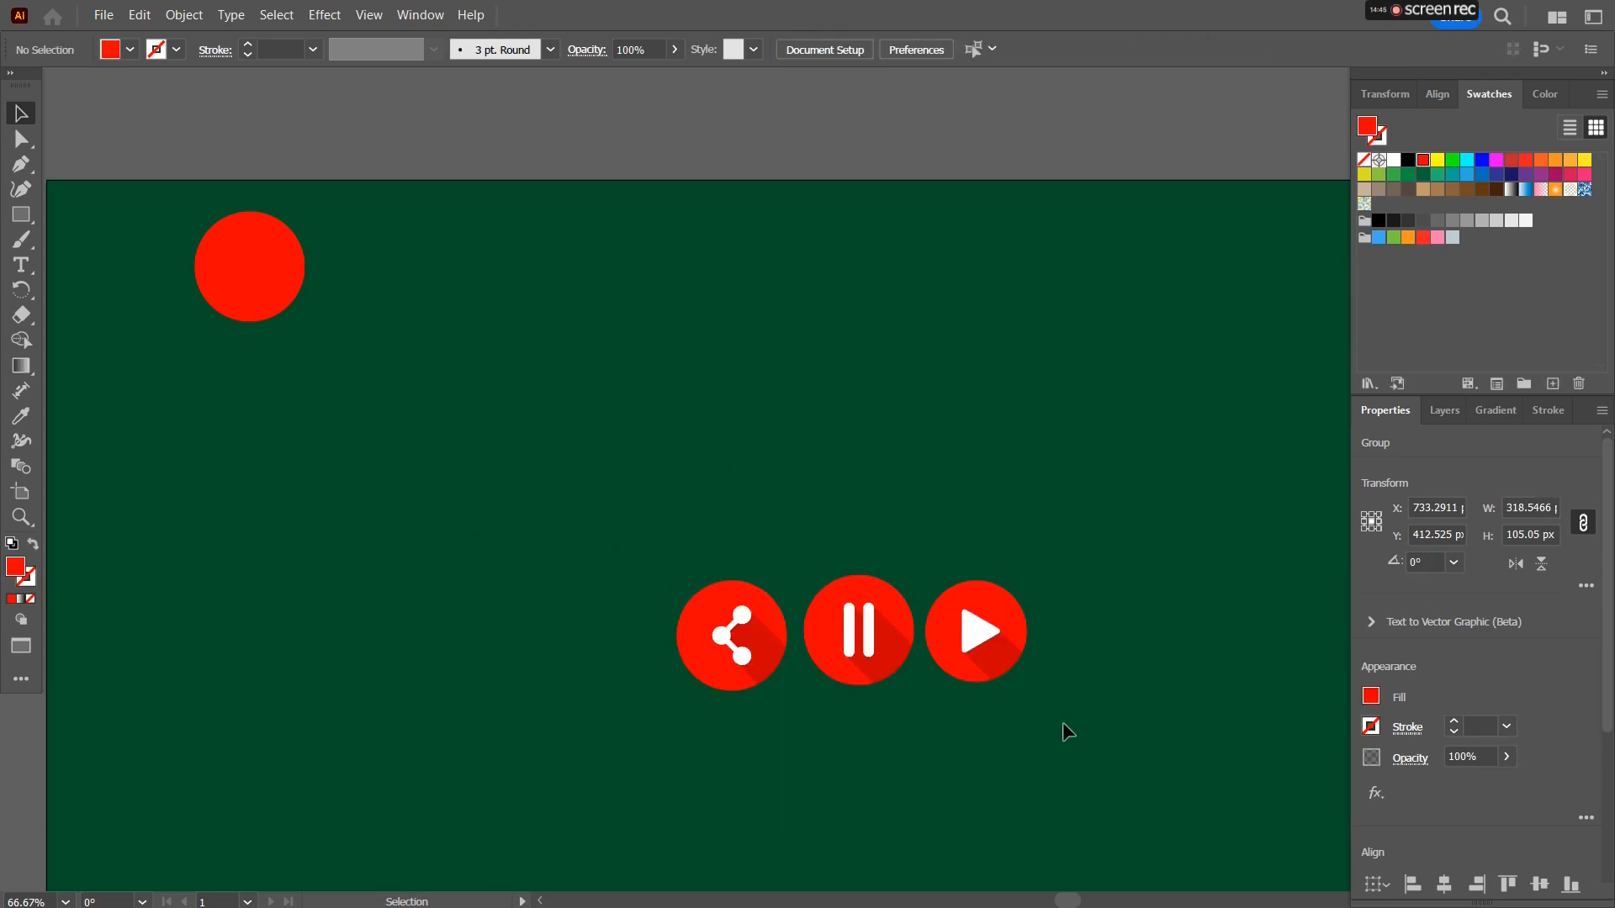
left_click_drag(973, 718, 894, 584)
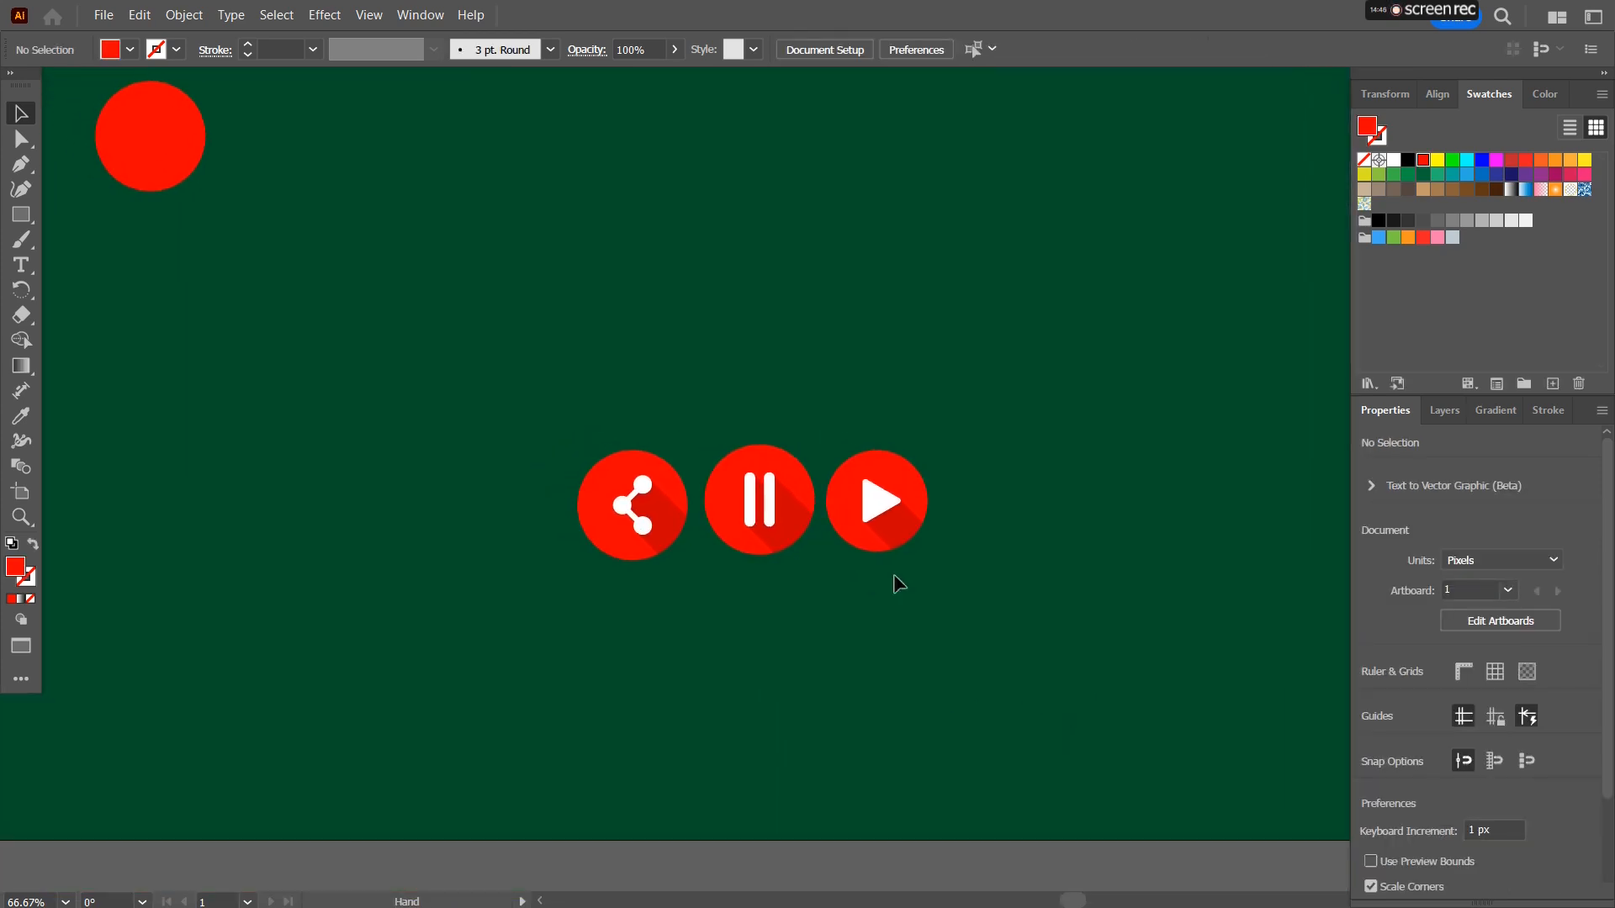
Hide the interface panels for an uncluttered view and shift the three icons together slightly down and to the right.
left_click(1601, 71)
scroll(778, 593, "up", 2)
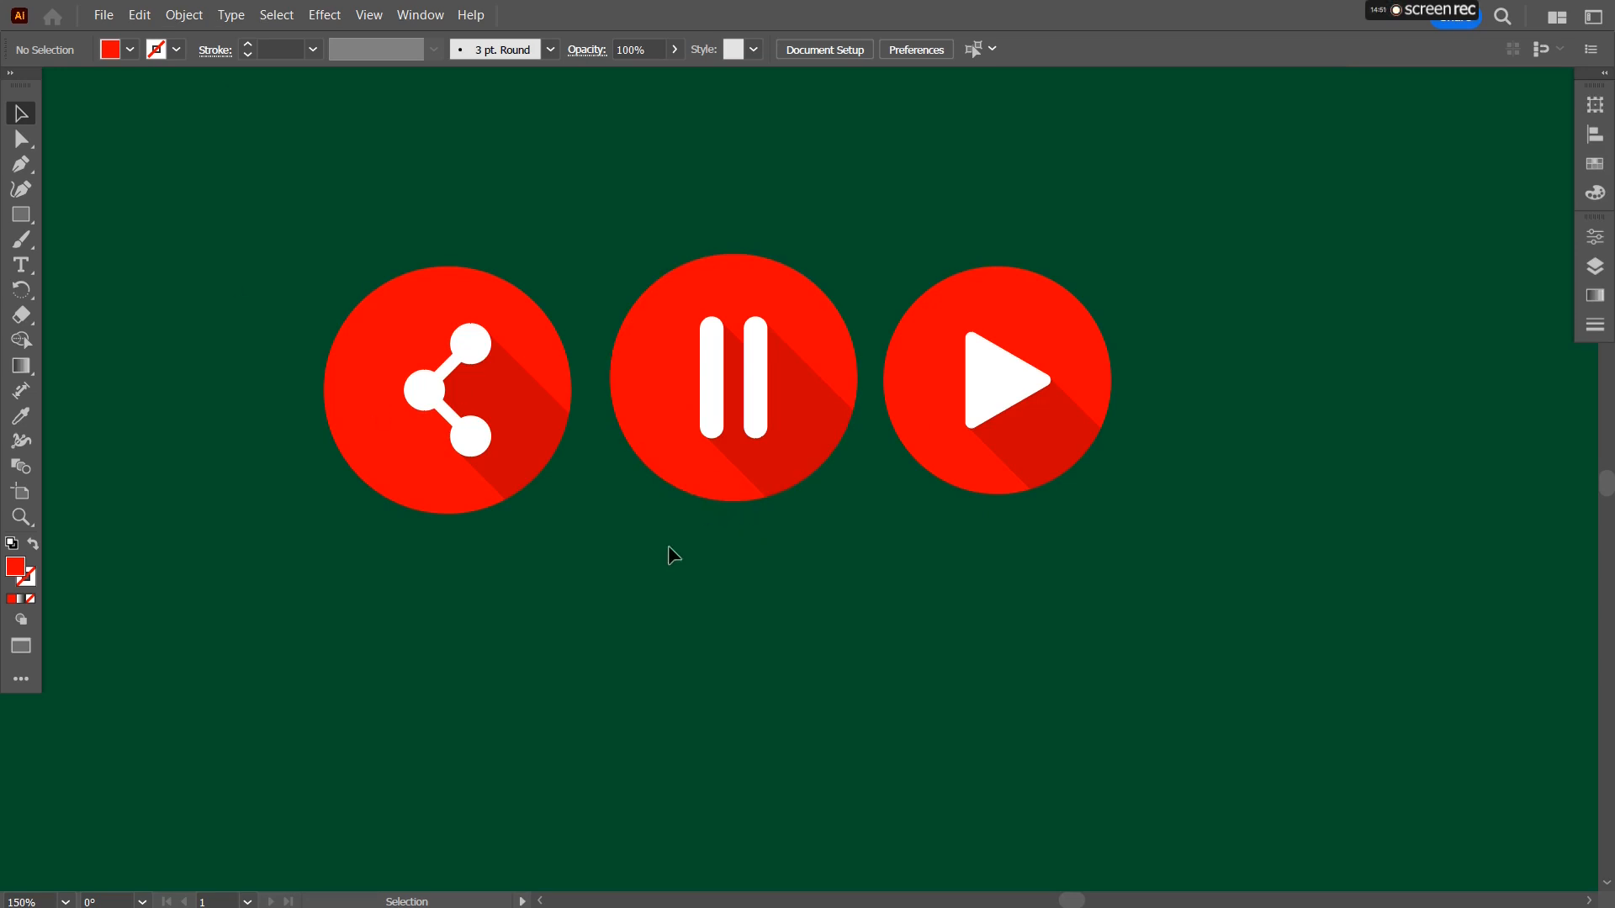
key("Tab")
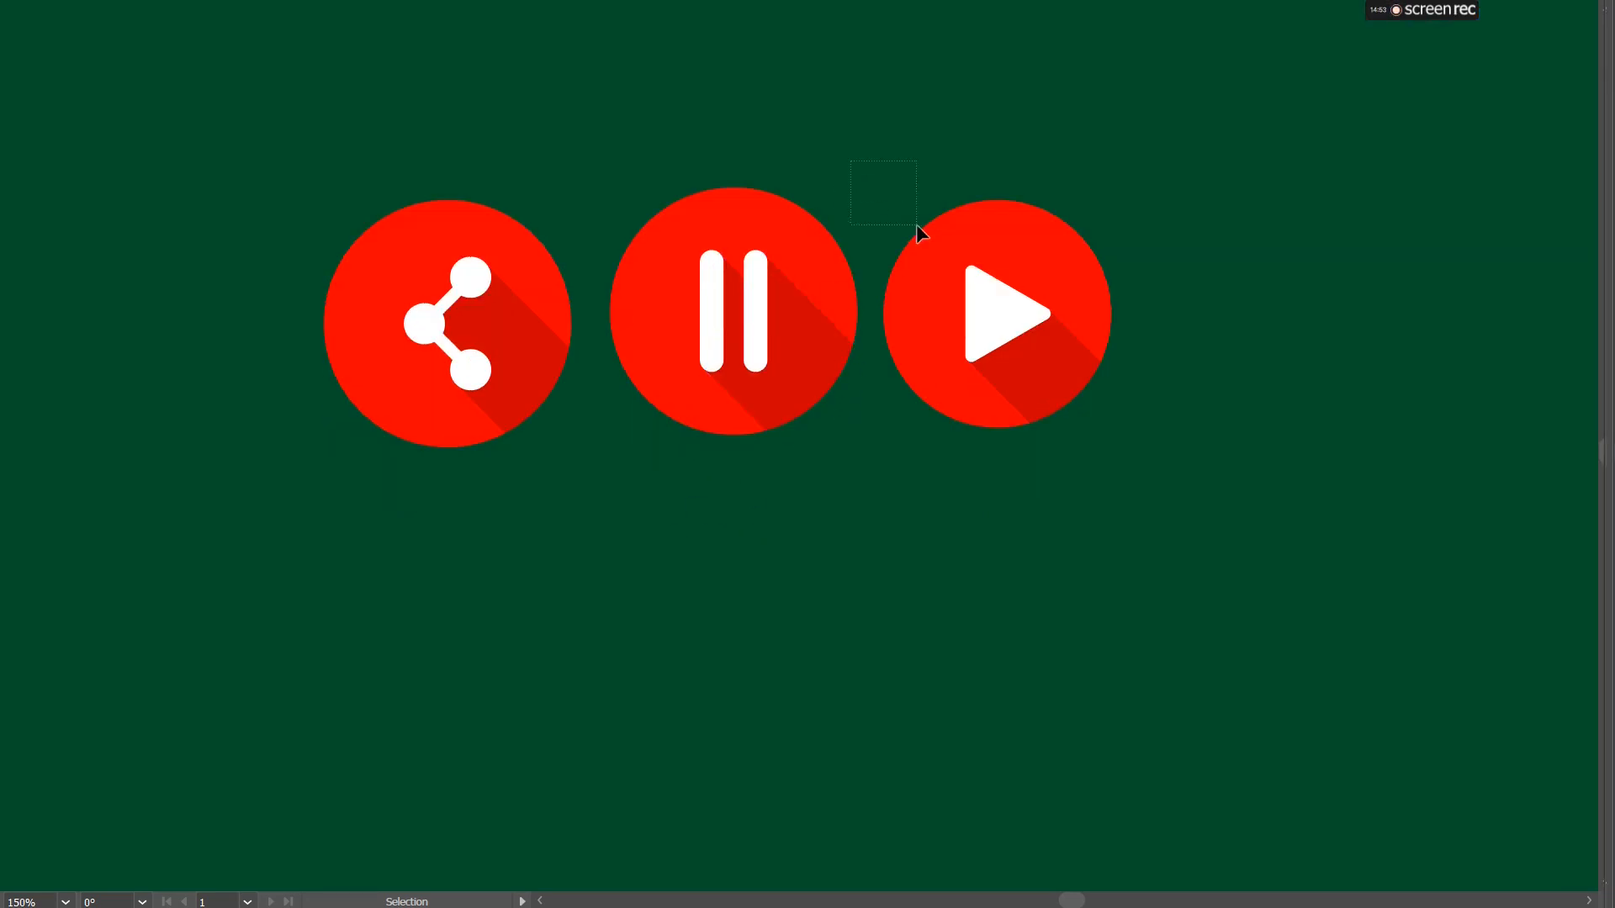
left_click_drag(255, 224, 1203, 509)
left_click_drag(815, 425, 929, 497)
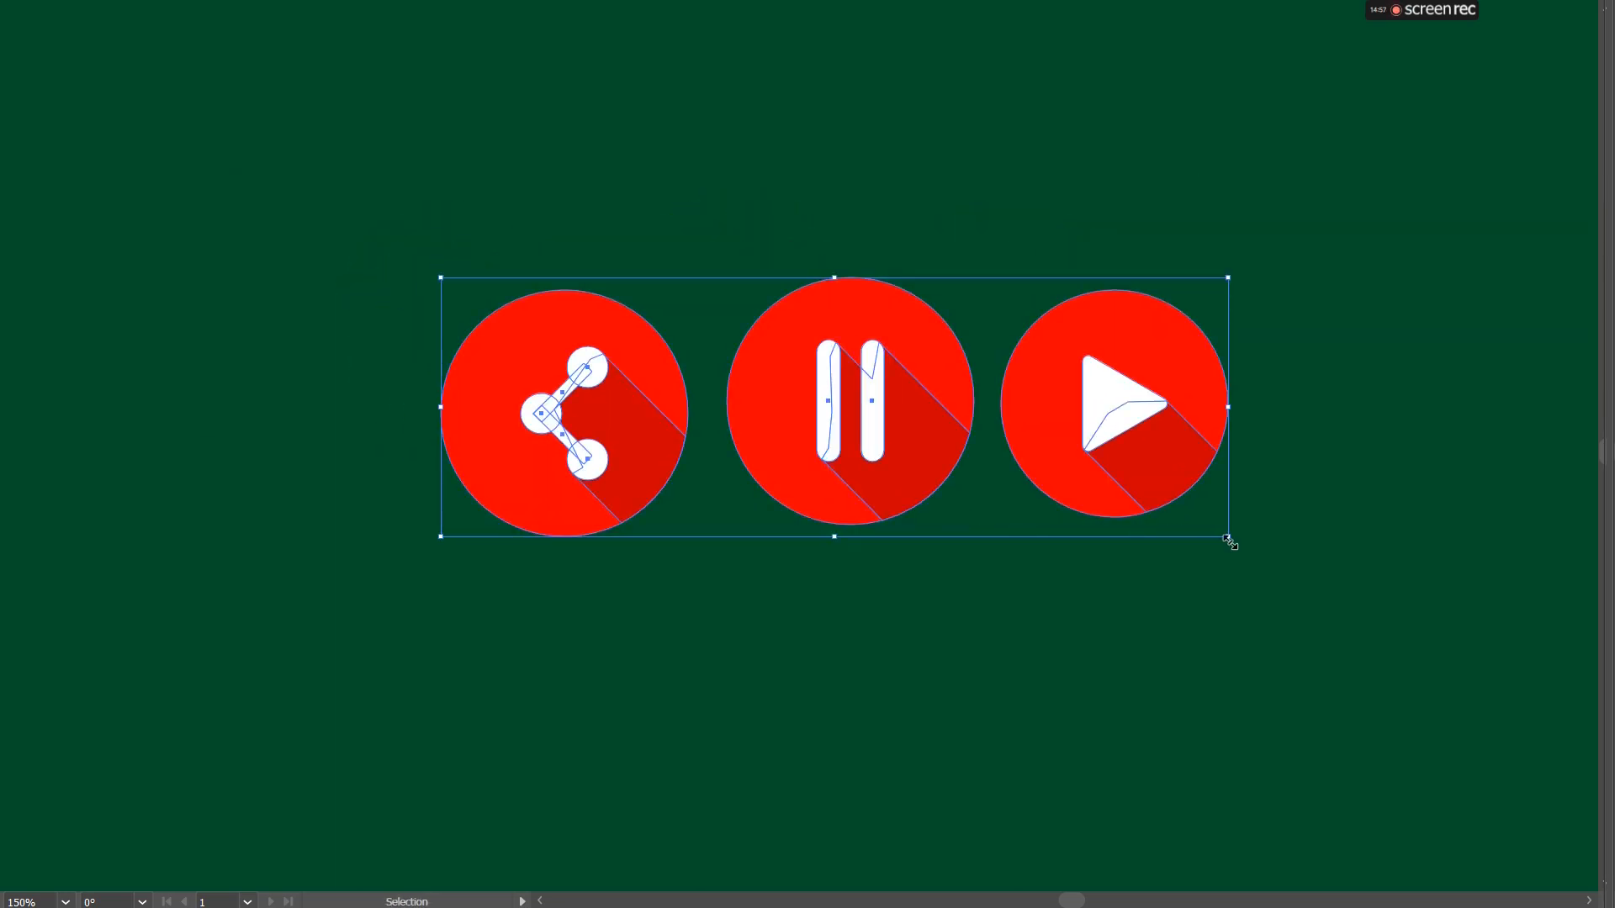
left_click(1421, 507)
scroll(1380, 494, "up", 2)
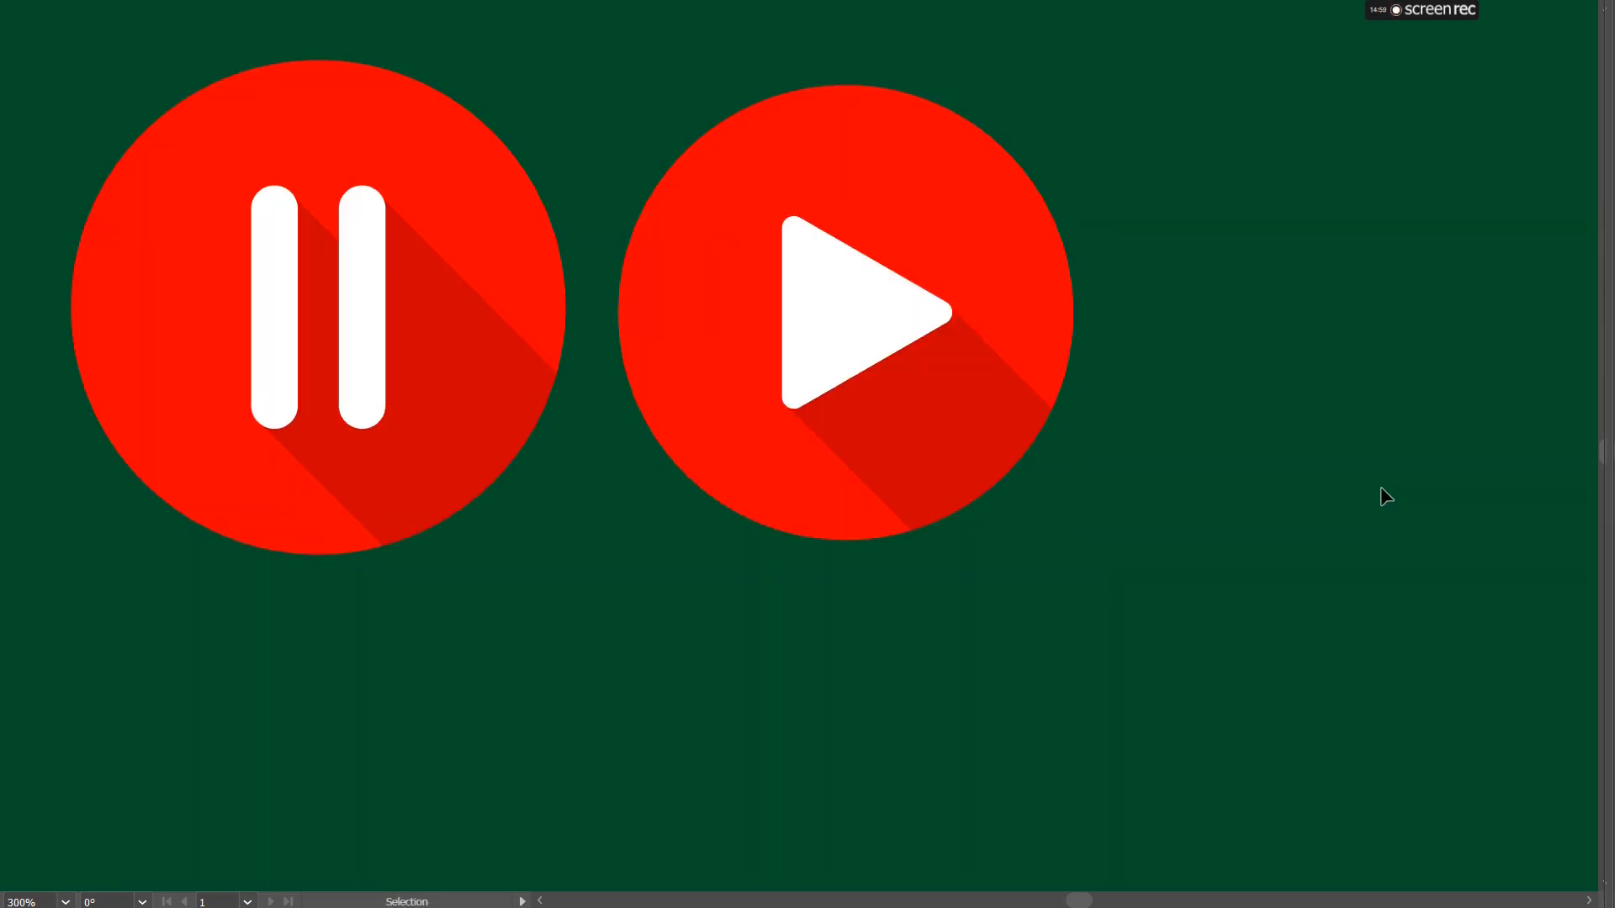
left_click_drag(1294, 453, 1570, 538)
left_click_drag(772, 782, 1007, 770)
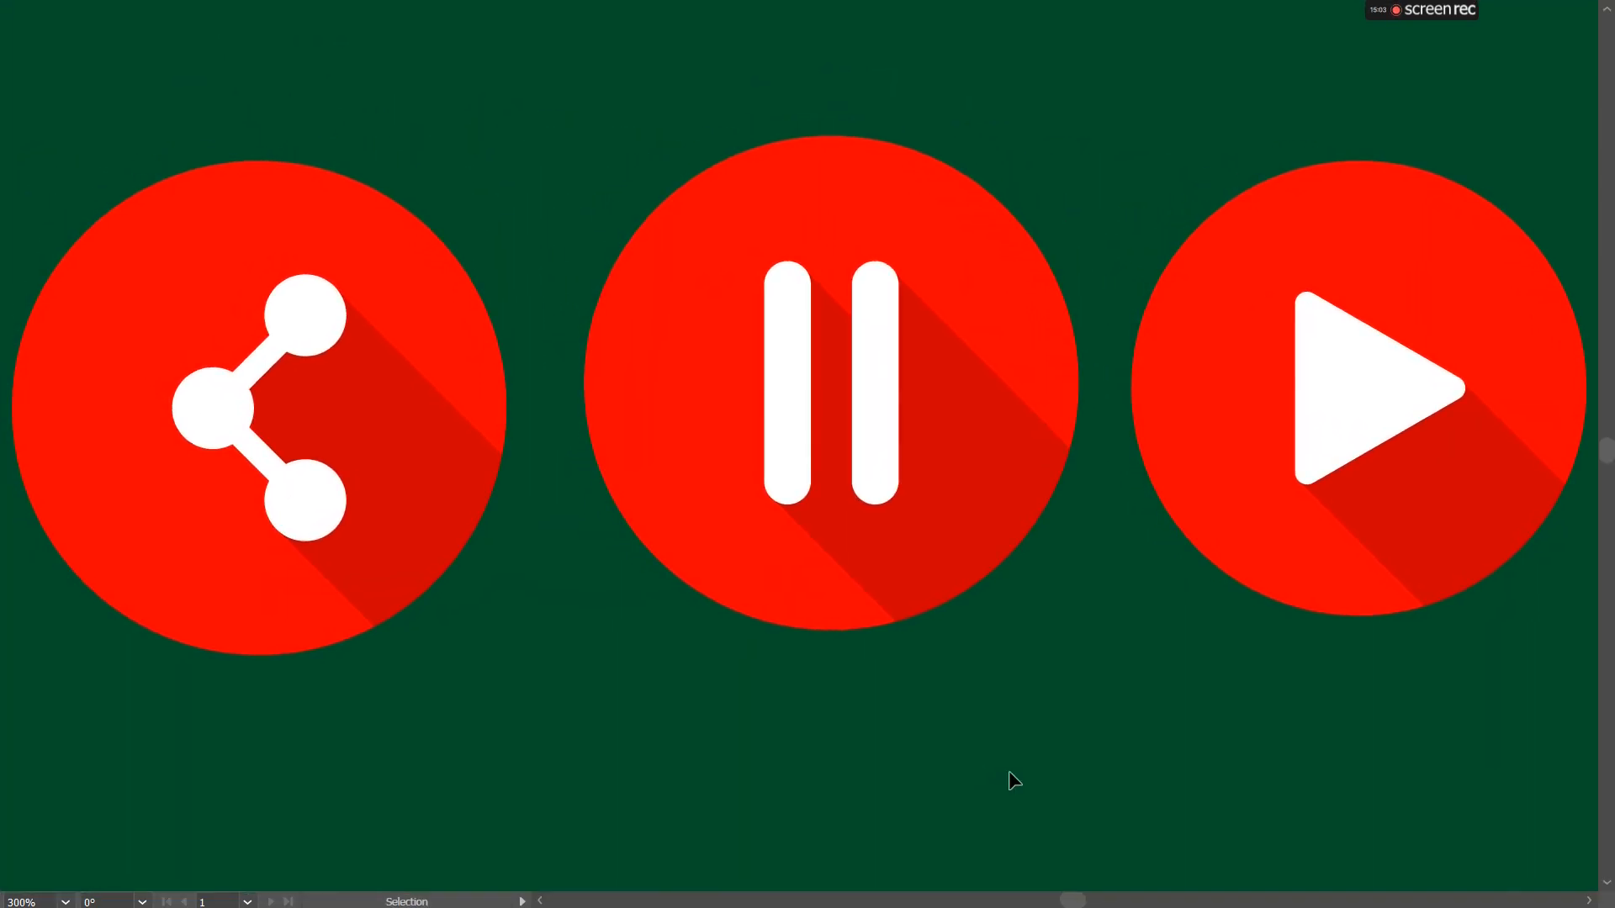